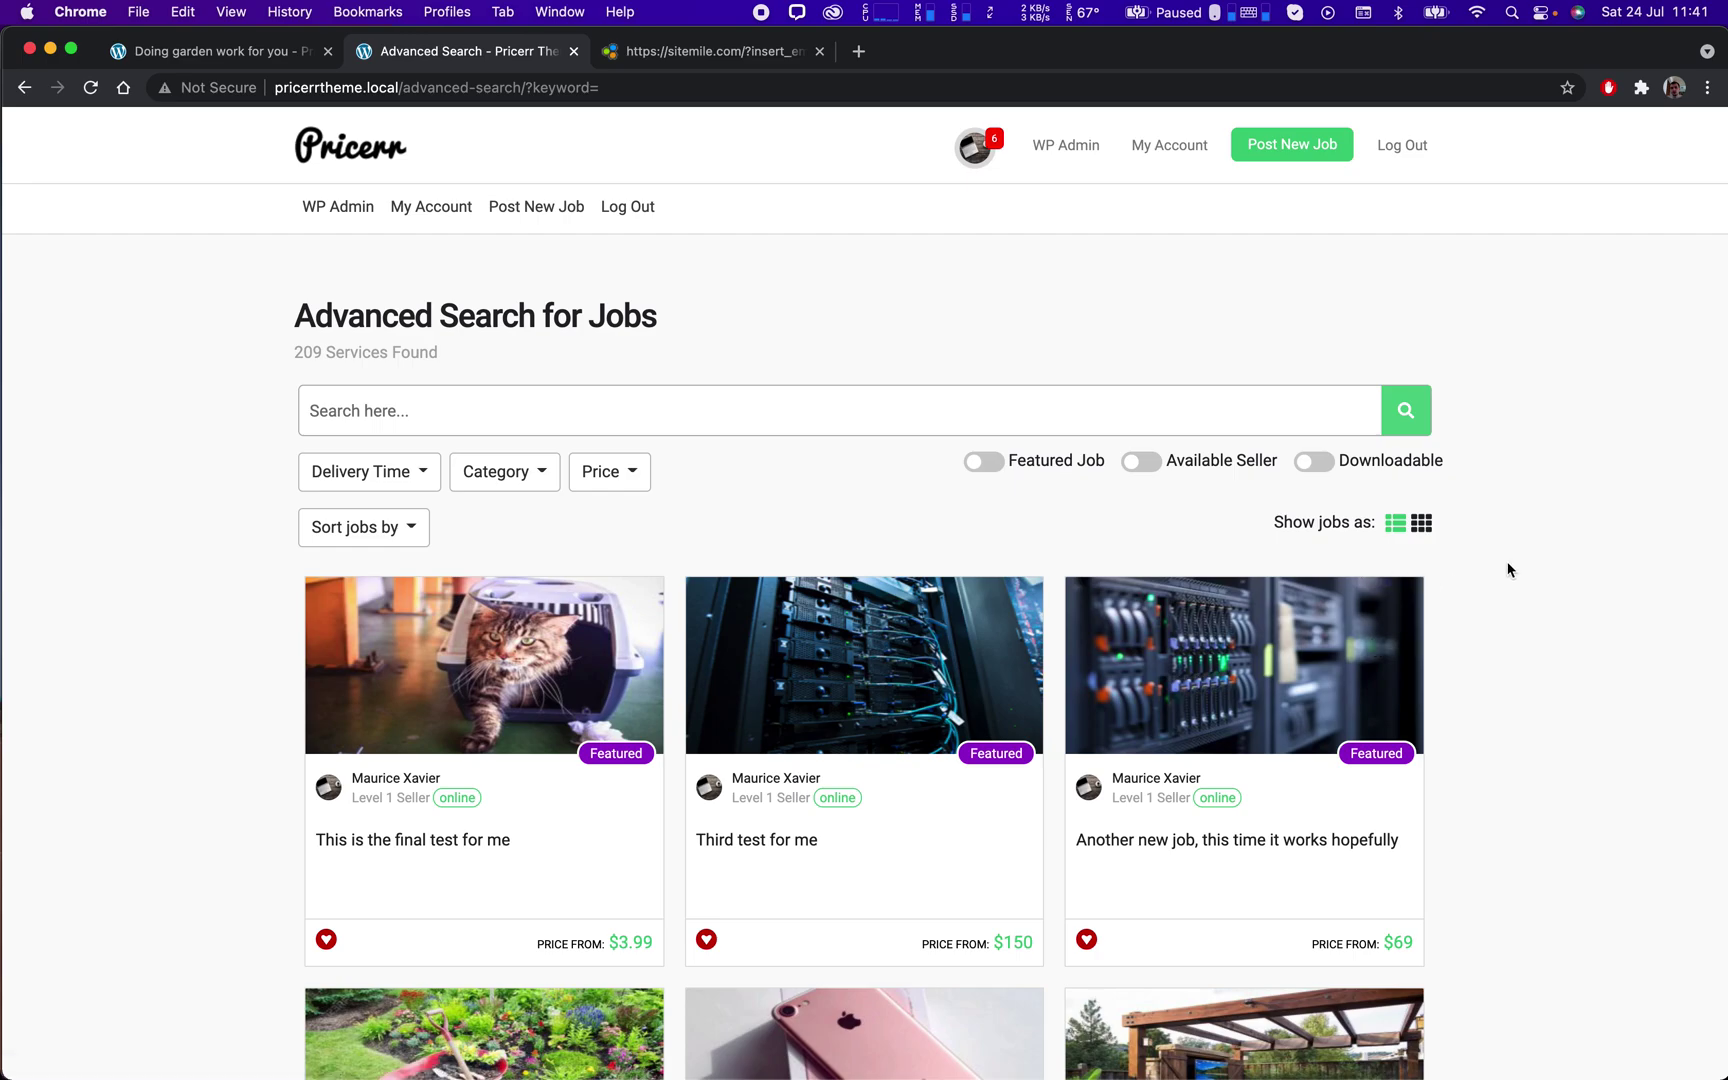
# Scroll the Advanced Search results and open the 'Doing garden work for you' job.
pyautogui.scroll(-6, 1508, 570)
pyautogui.scroll(-1, 1510, 568)
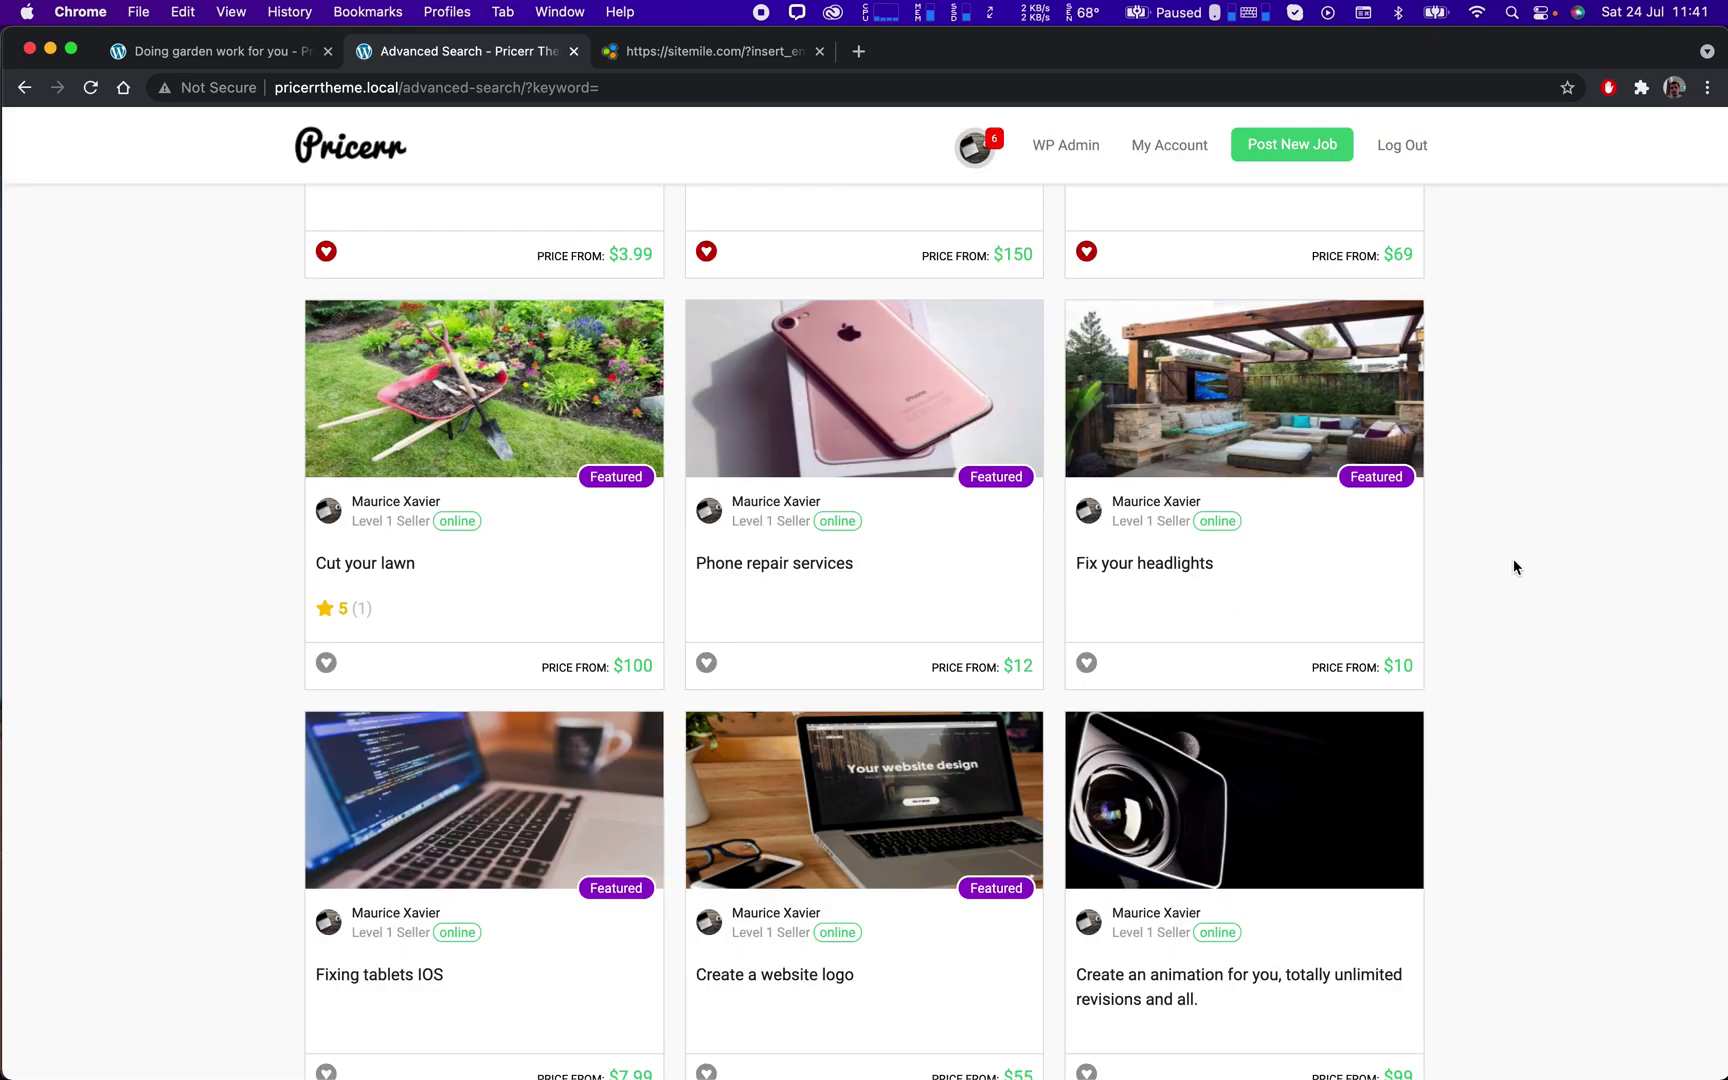
pyautogui.scroll(-3, 1513, 561)
pyautogui.scroll(-2, 1517, 561)
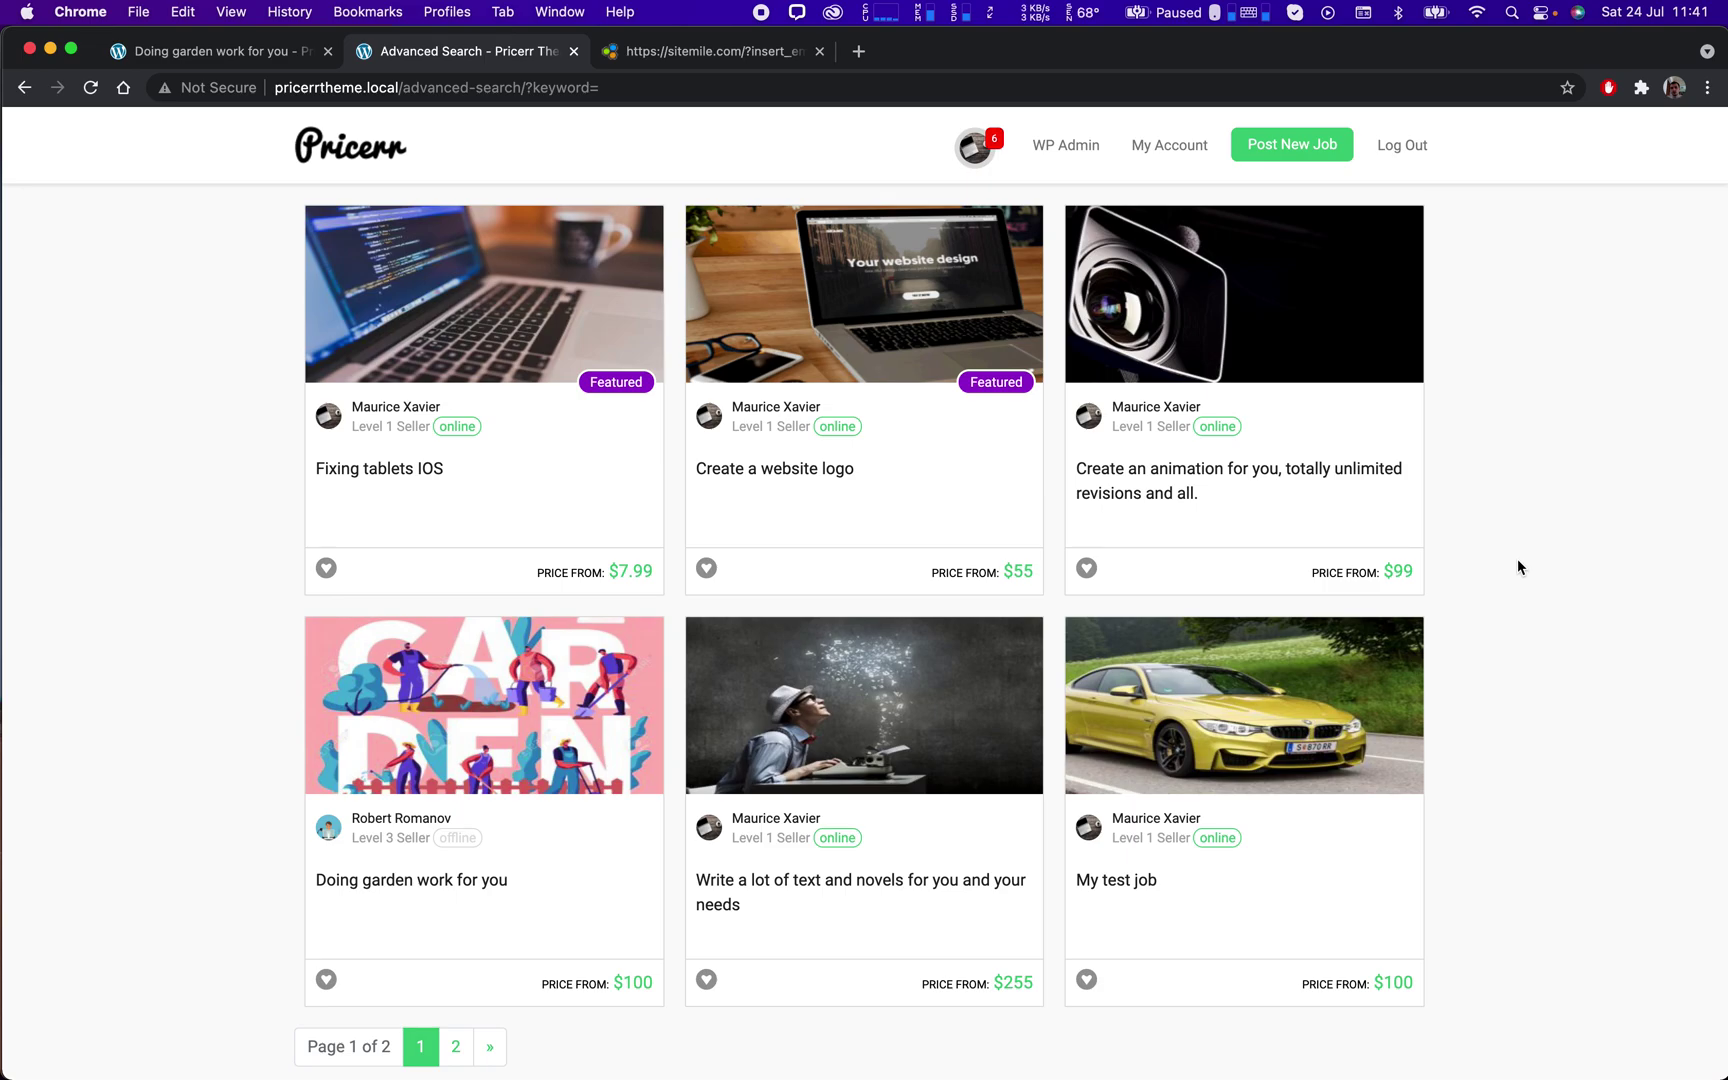
pyautogui.scroll(12, 1492, 575)
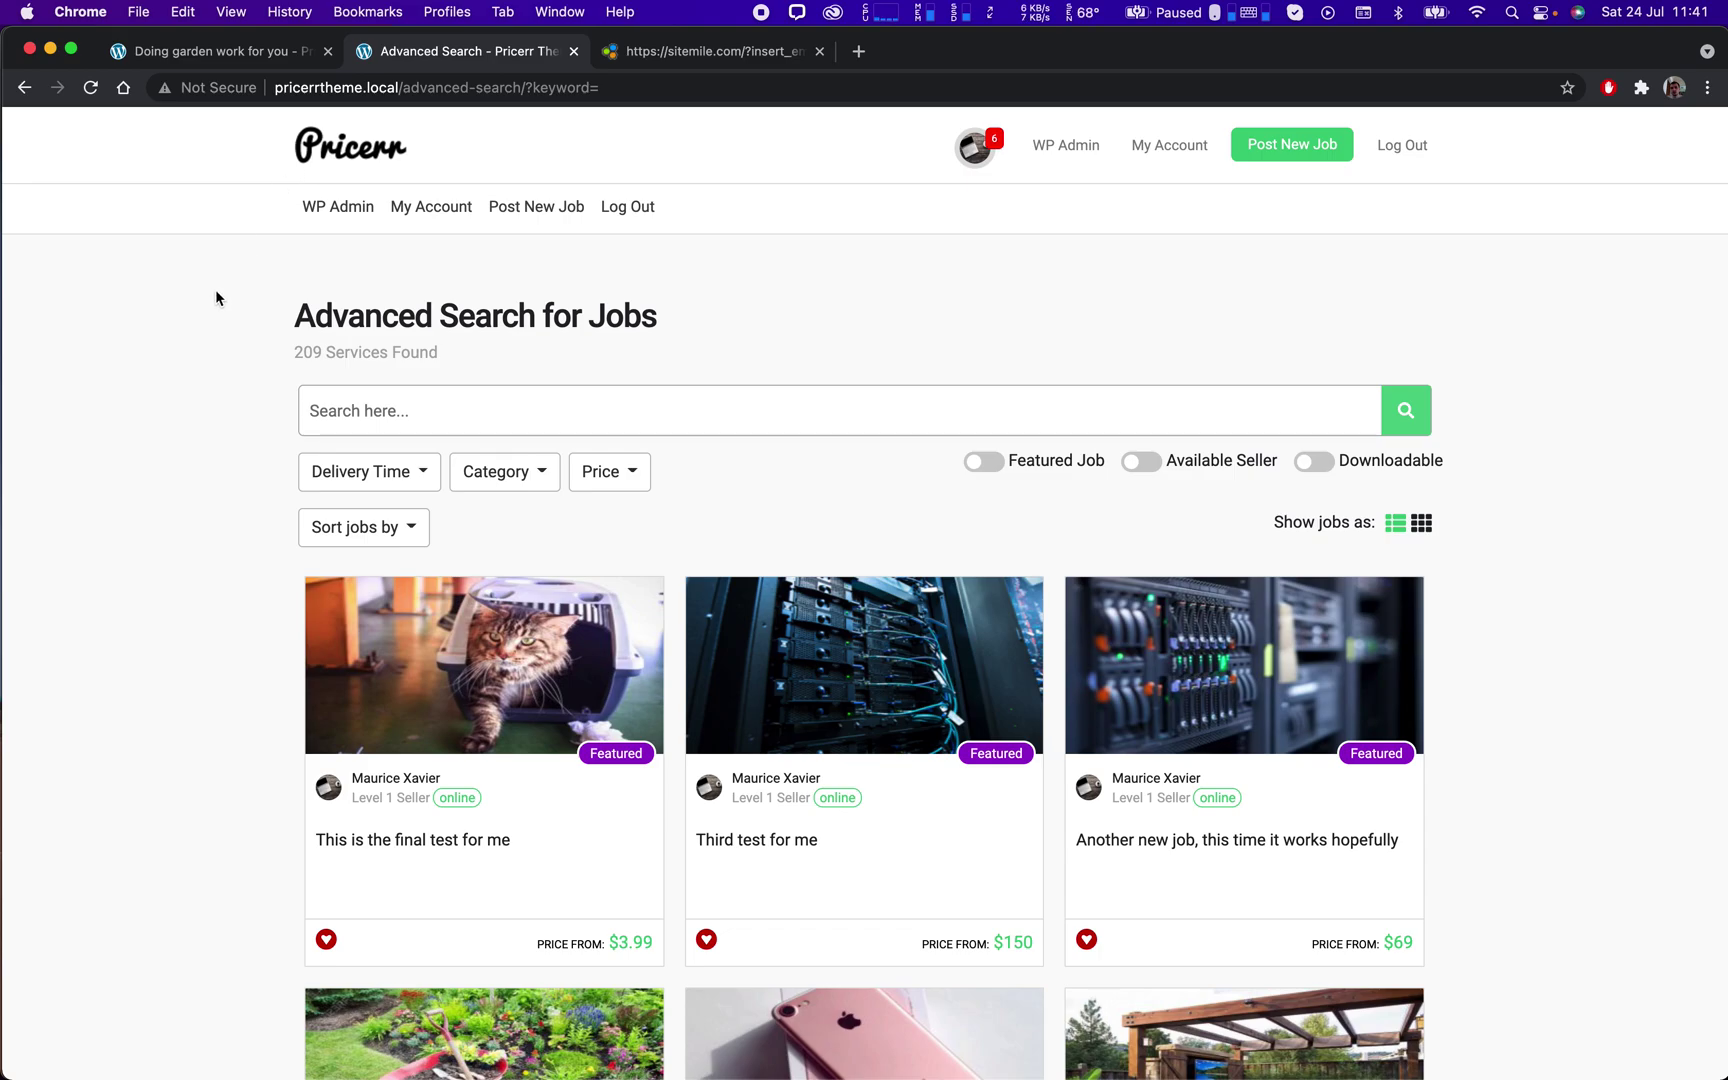
pyautogui.scroll(-7, 221, 289)
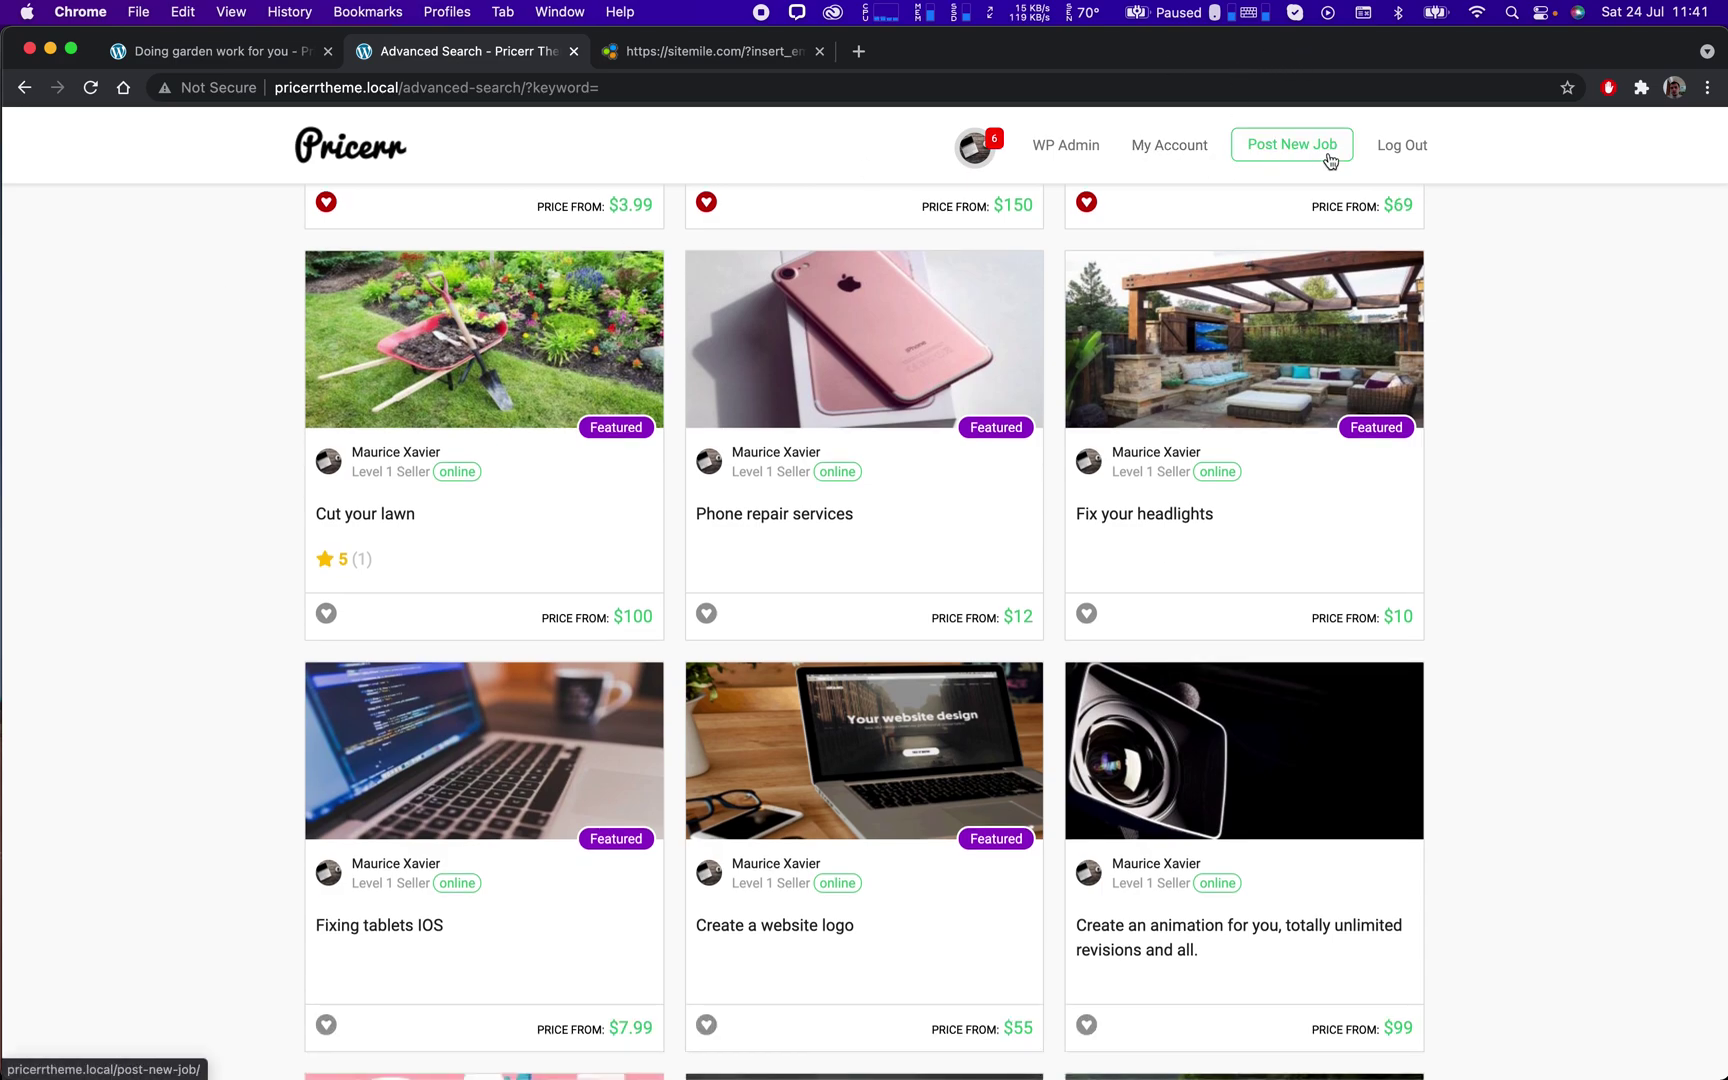
pyautogui.scroll(-3, 524, 268)
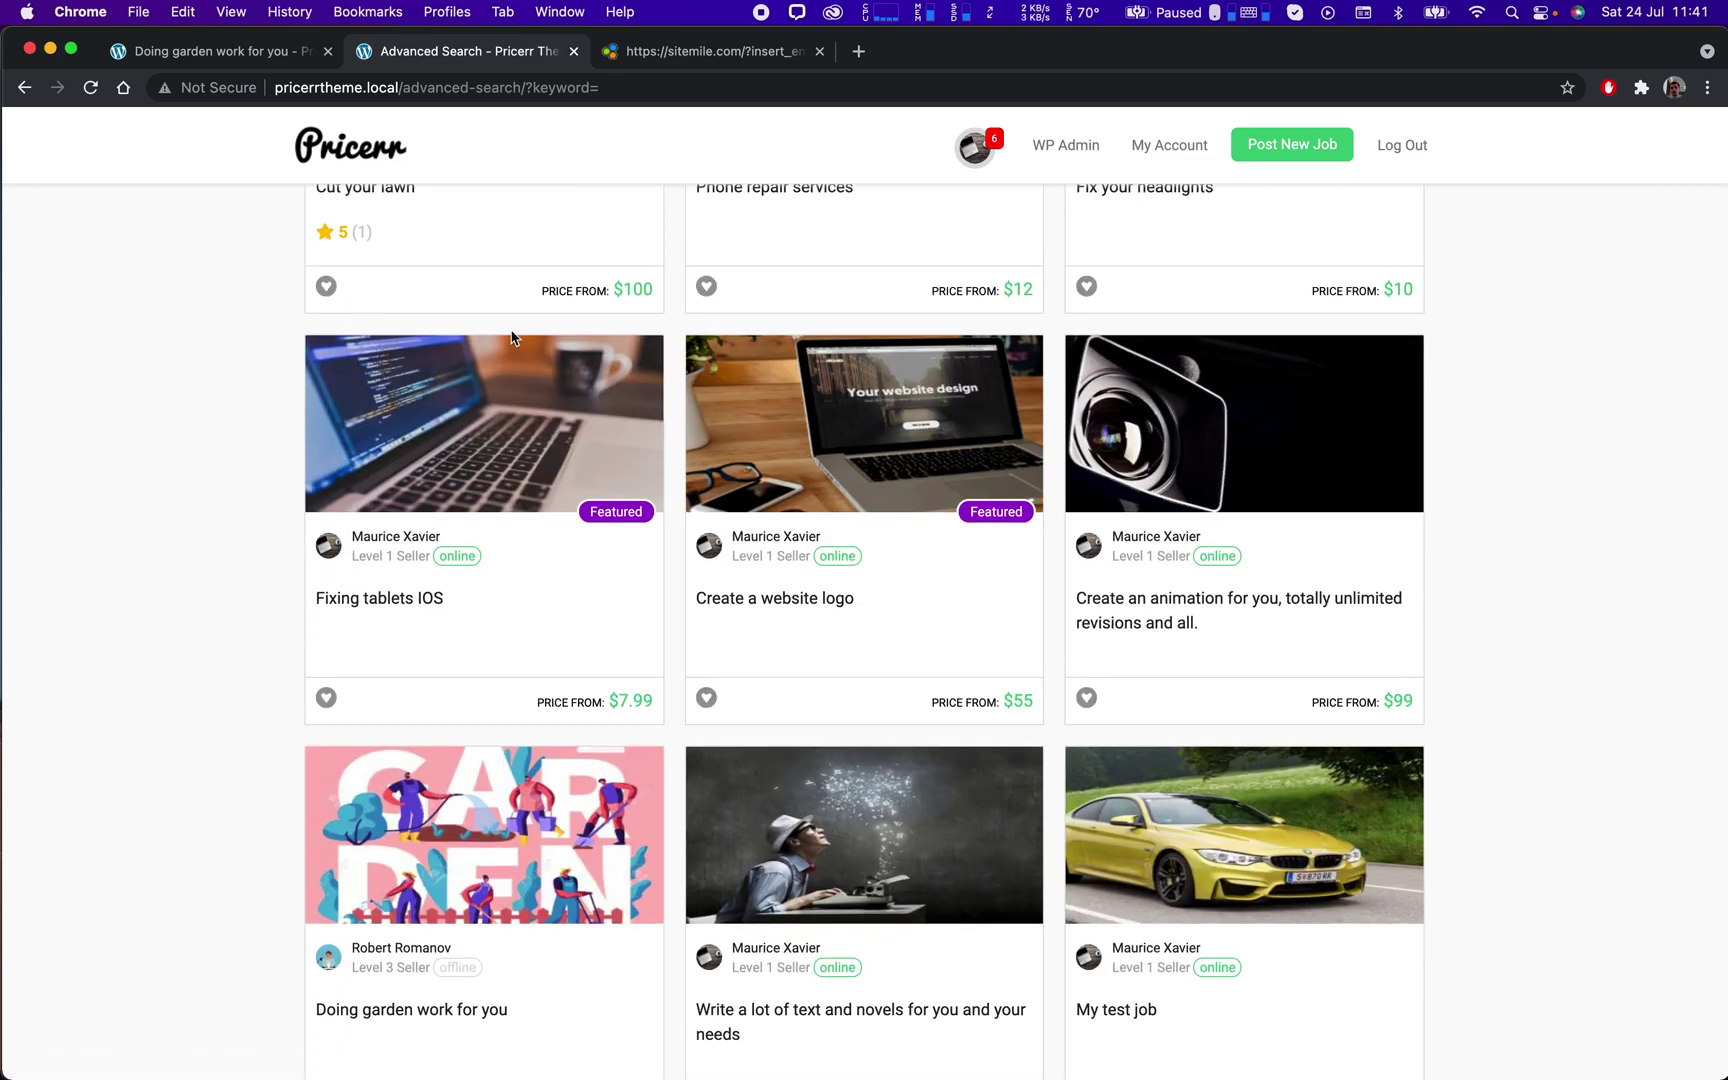
pyautogui.scroll(-3, 460, 431)
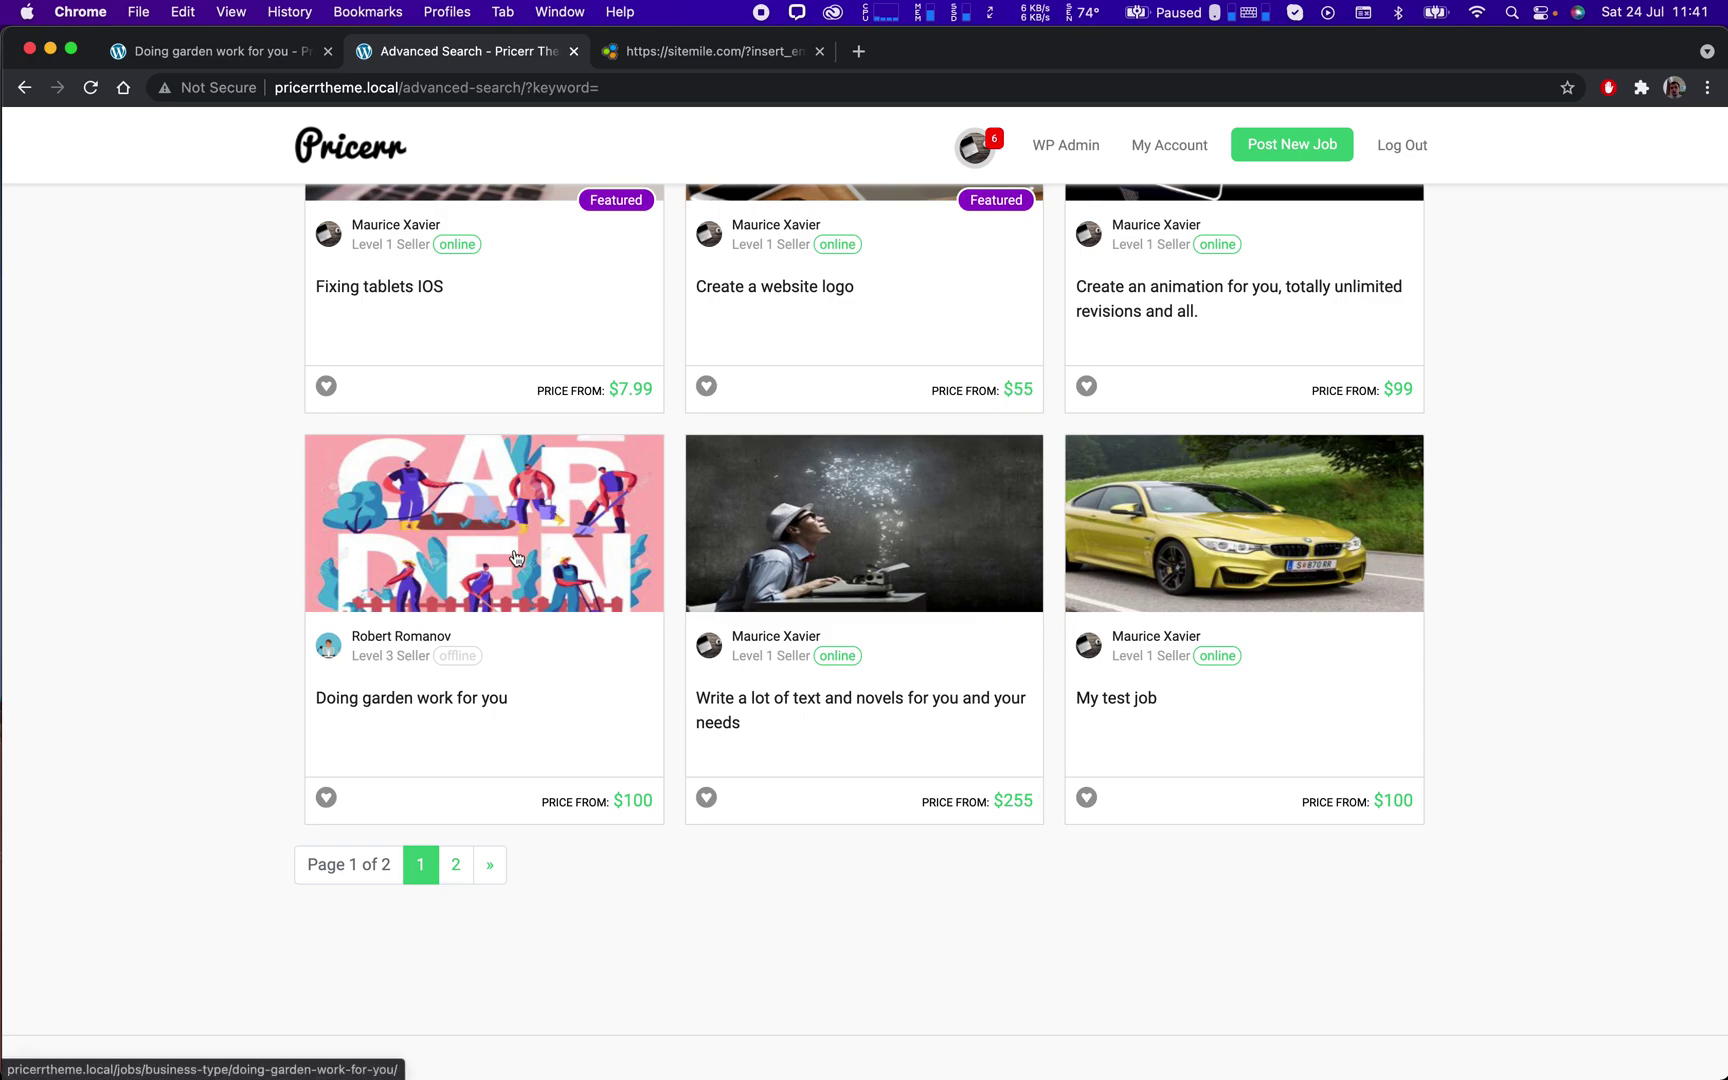
pyautogui.scroll(-1, 515, 558)
pyautogui.click(513, 470)
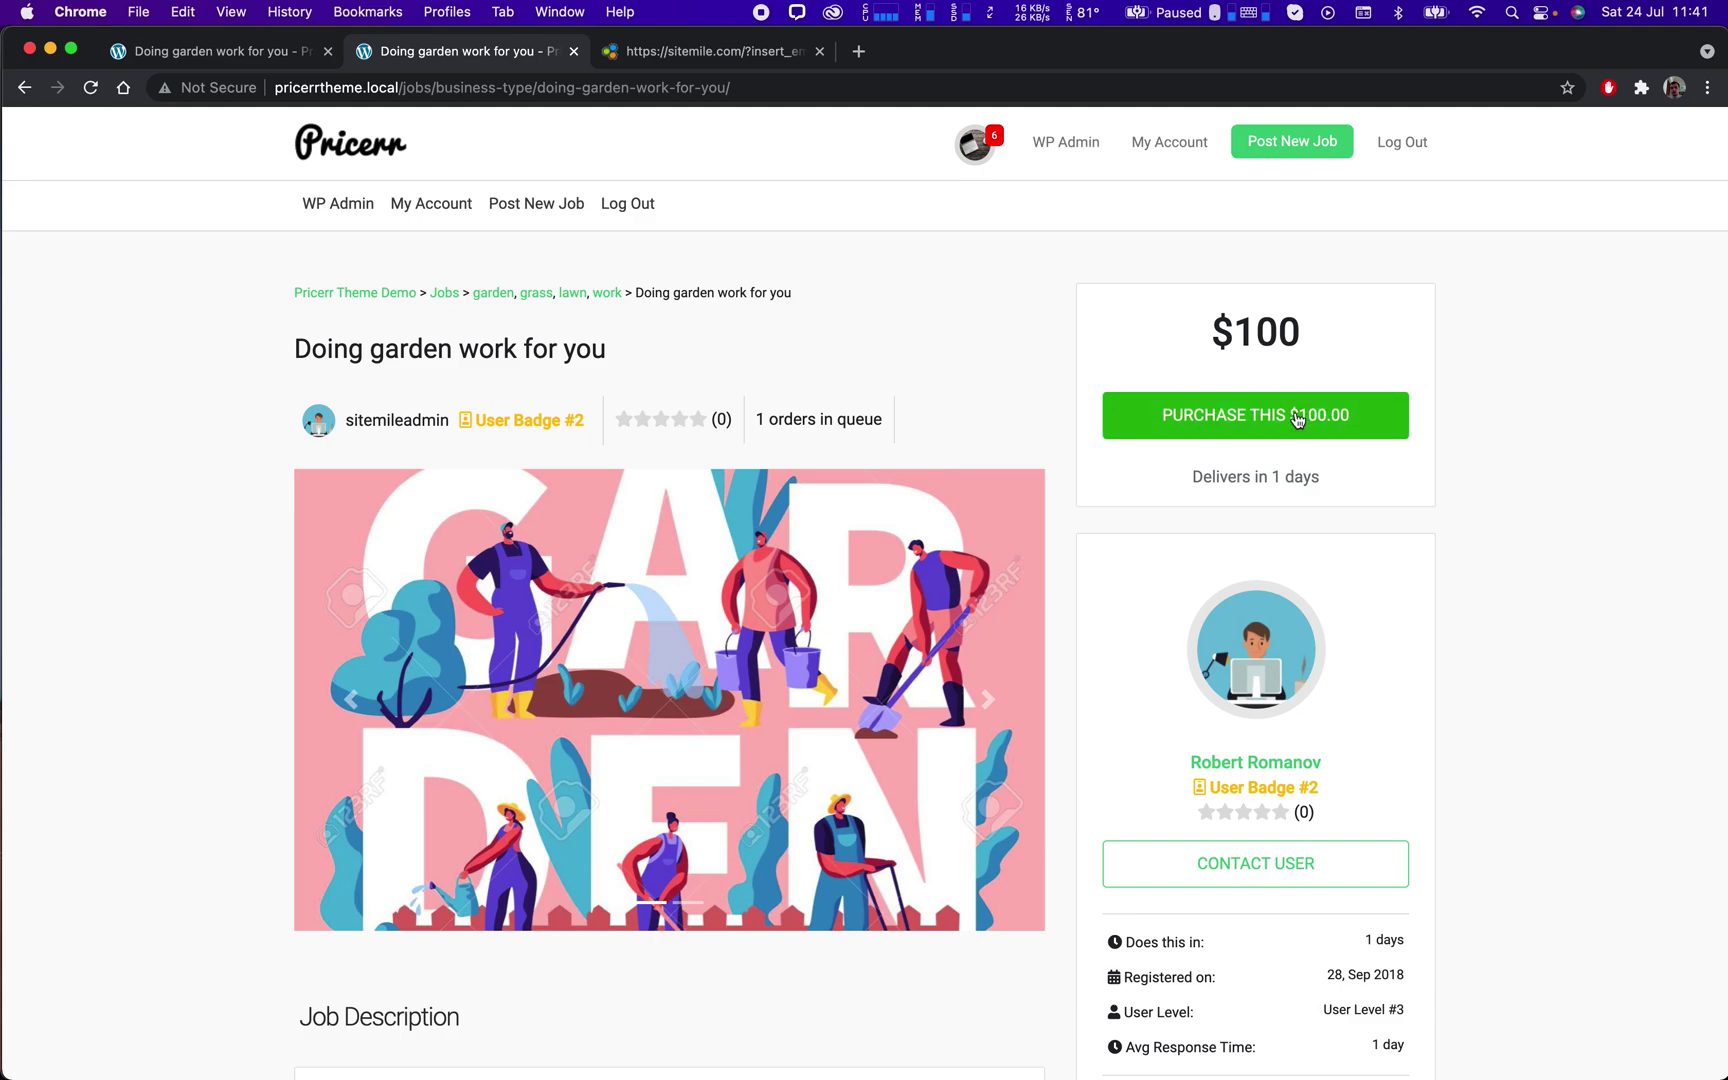
# Review the garden job page and open the seller's profile.
pyautogui.scroll(-5, 1483, 445)
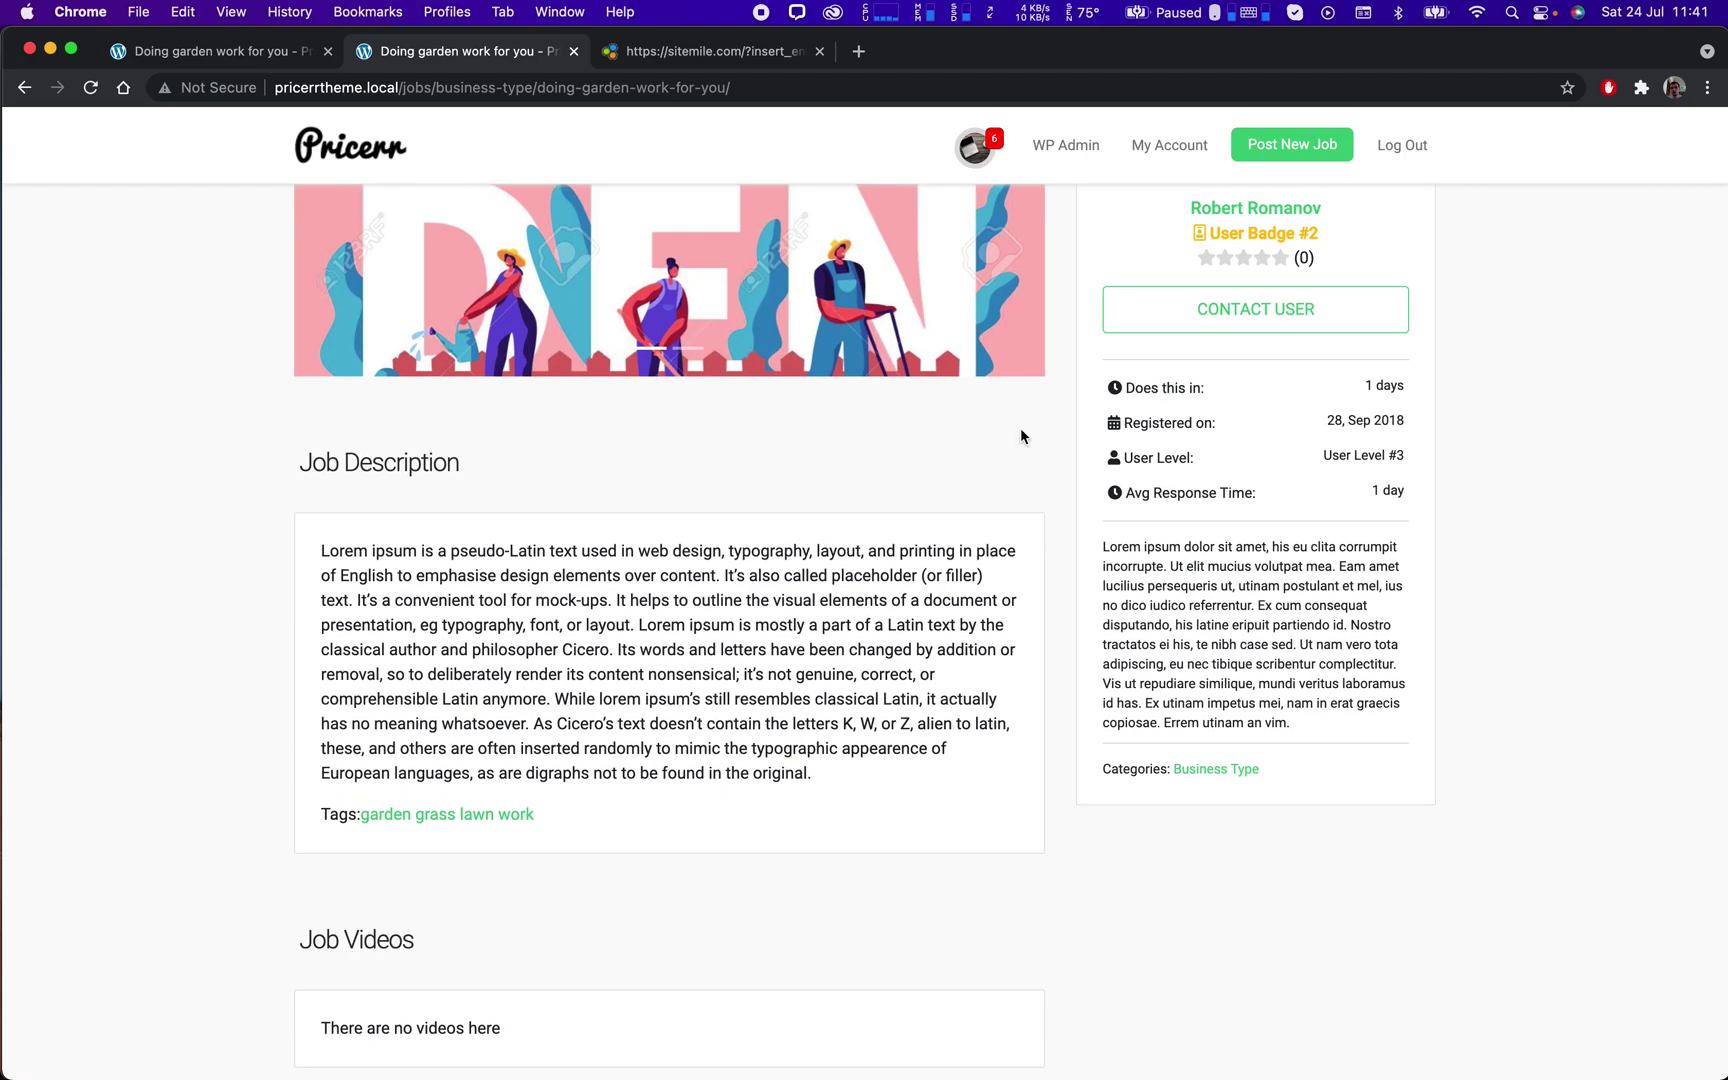
pyautogui.scroll(3, 1300, 340)
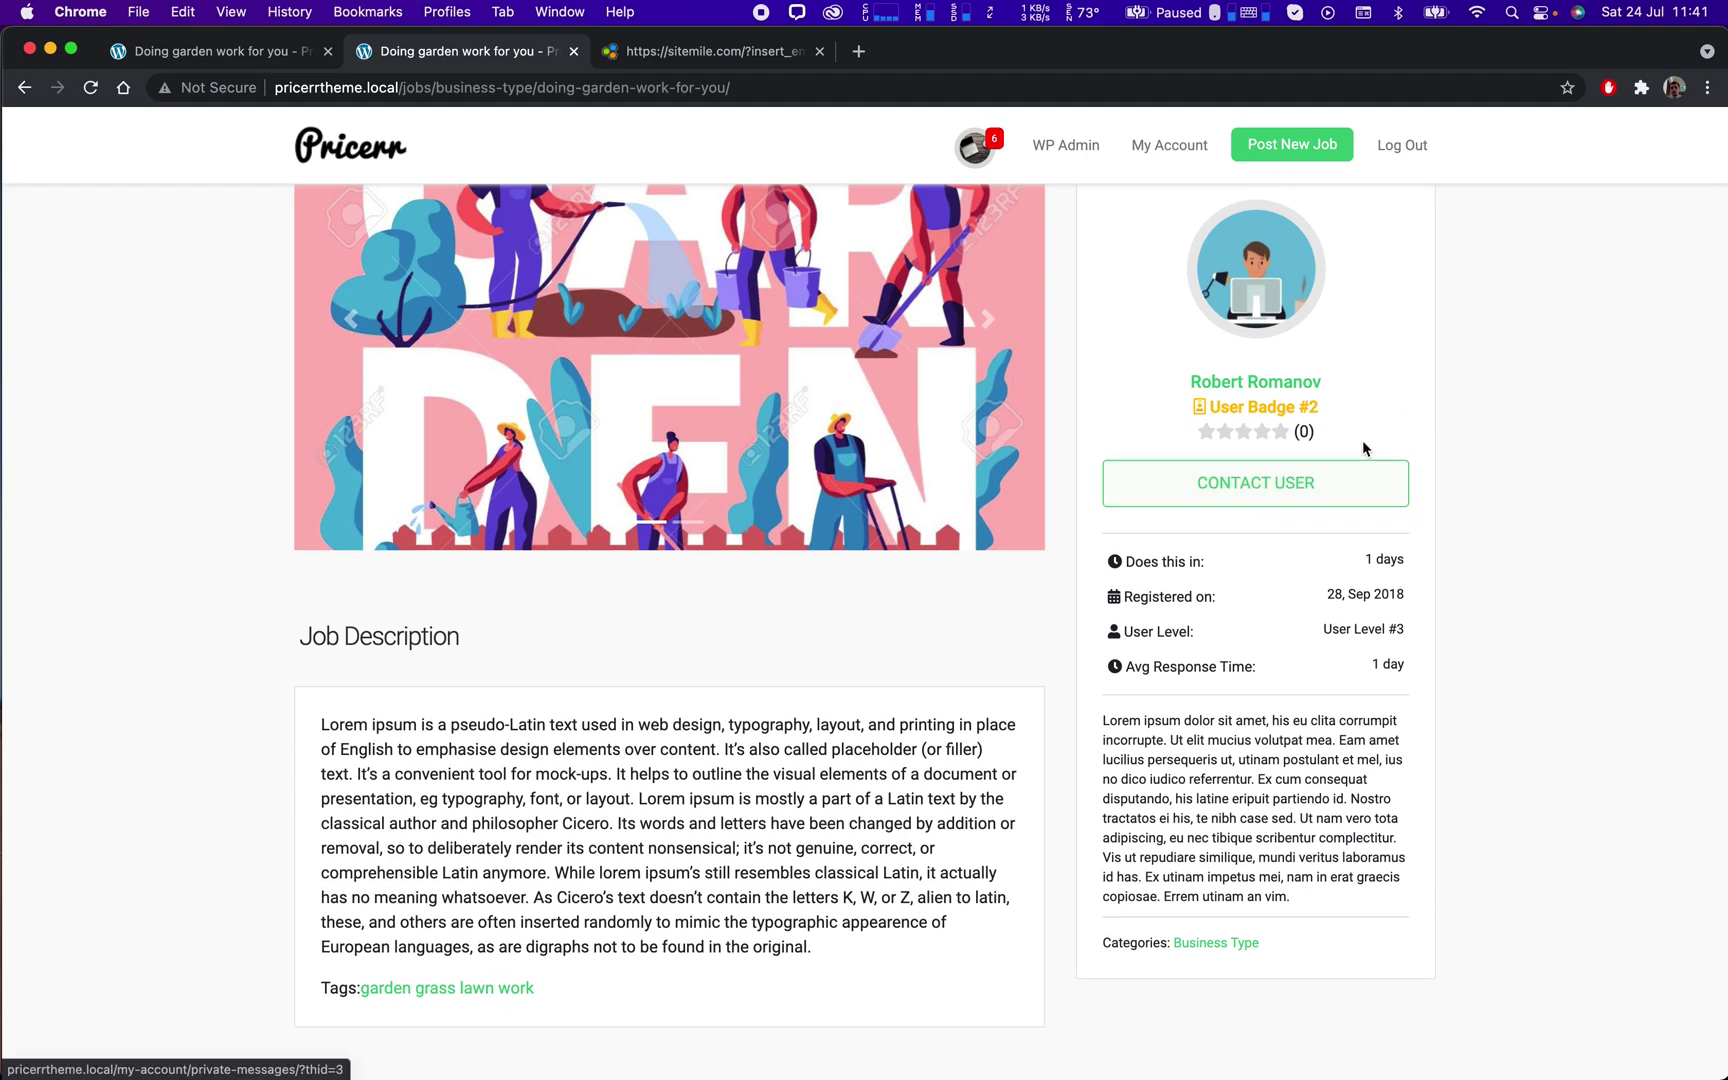
pyautogui.scroll(-2, 1361, 442)
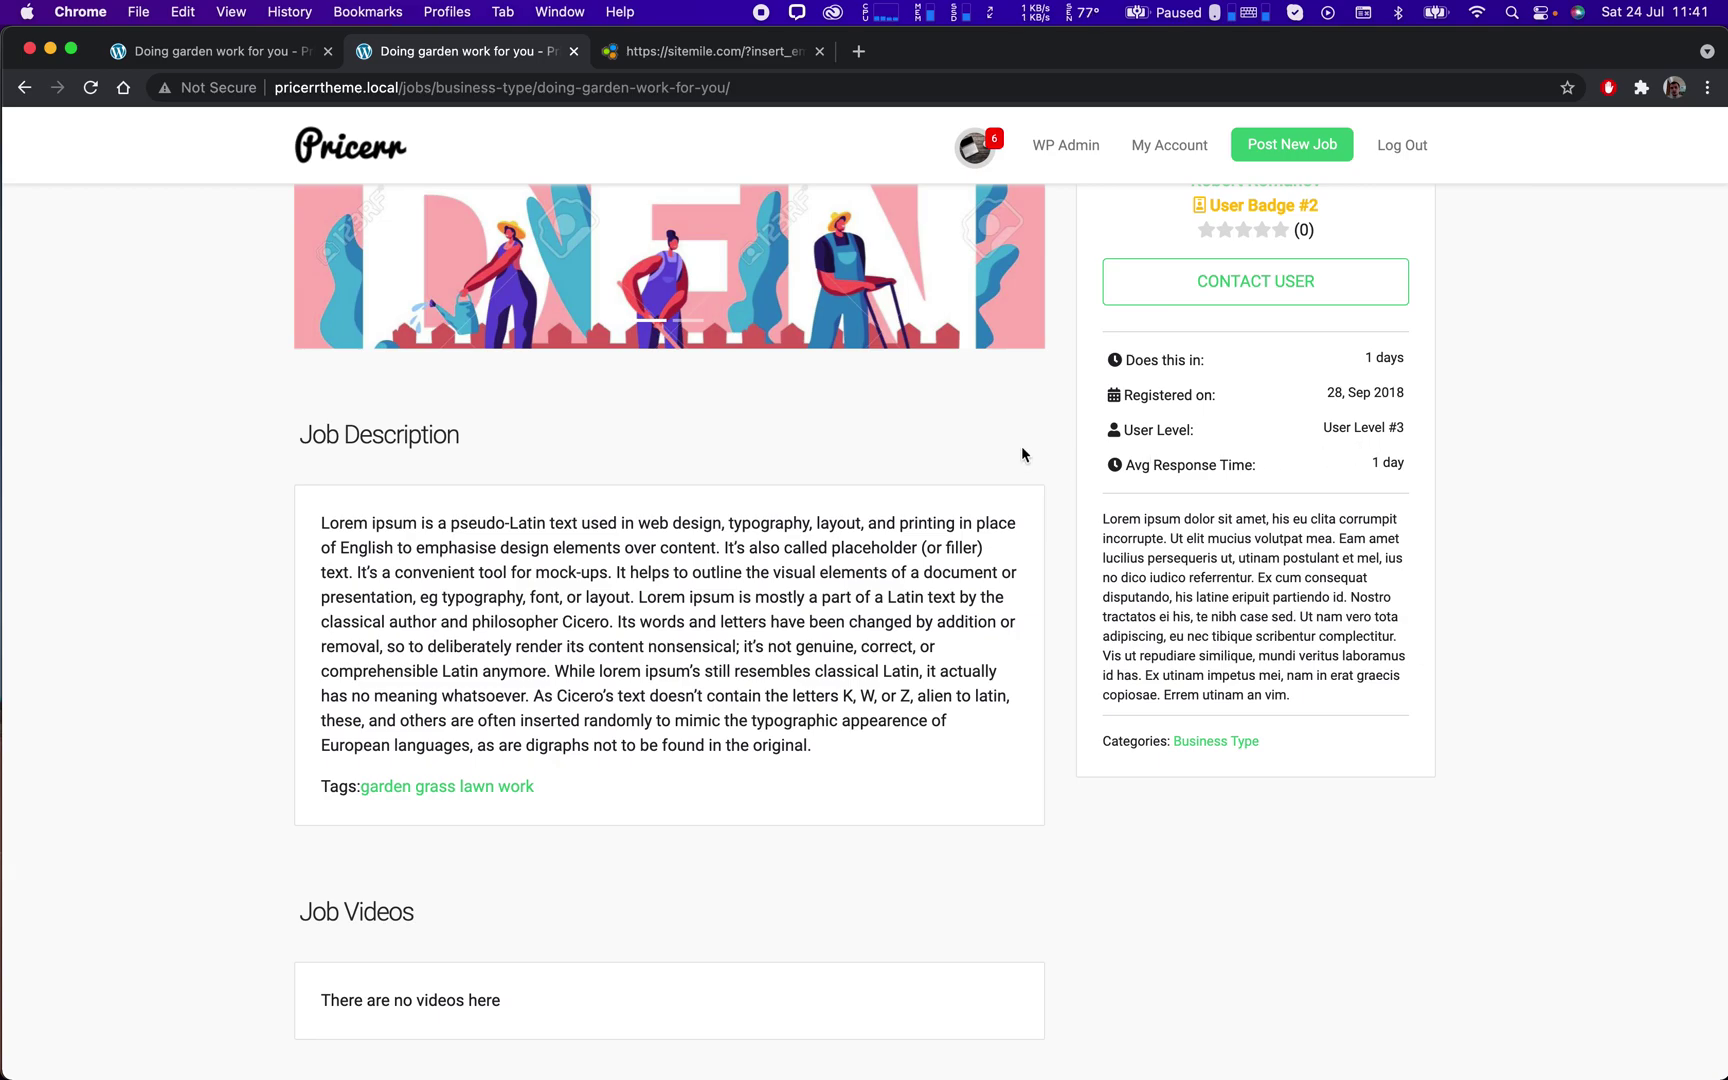
pyautogui.scroll(-9, 950, 450)
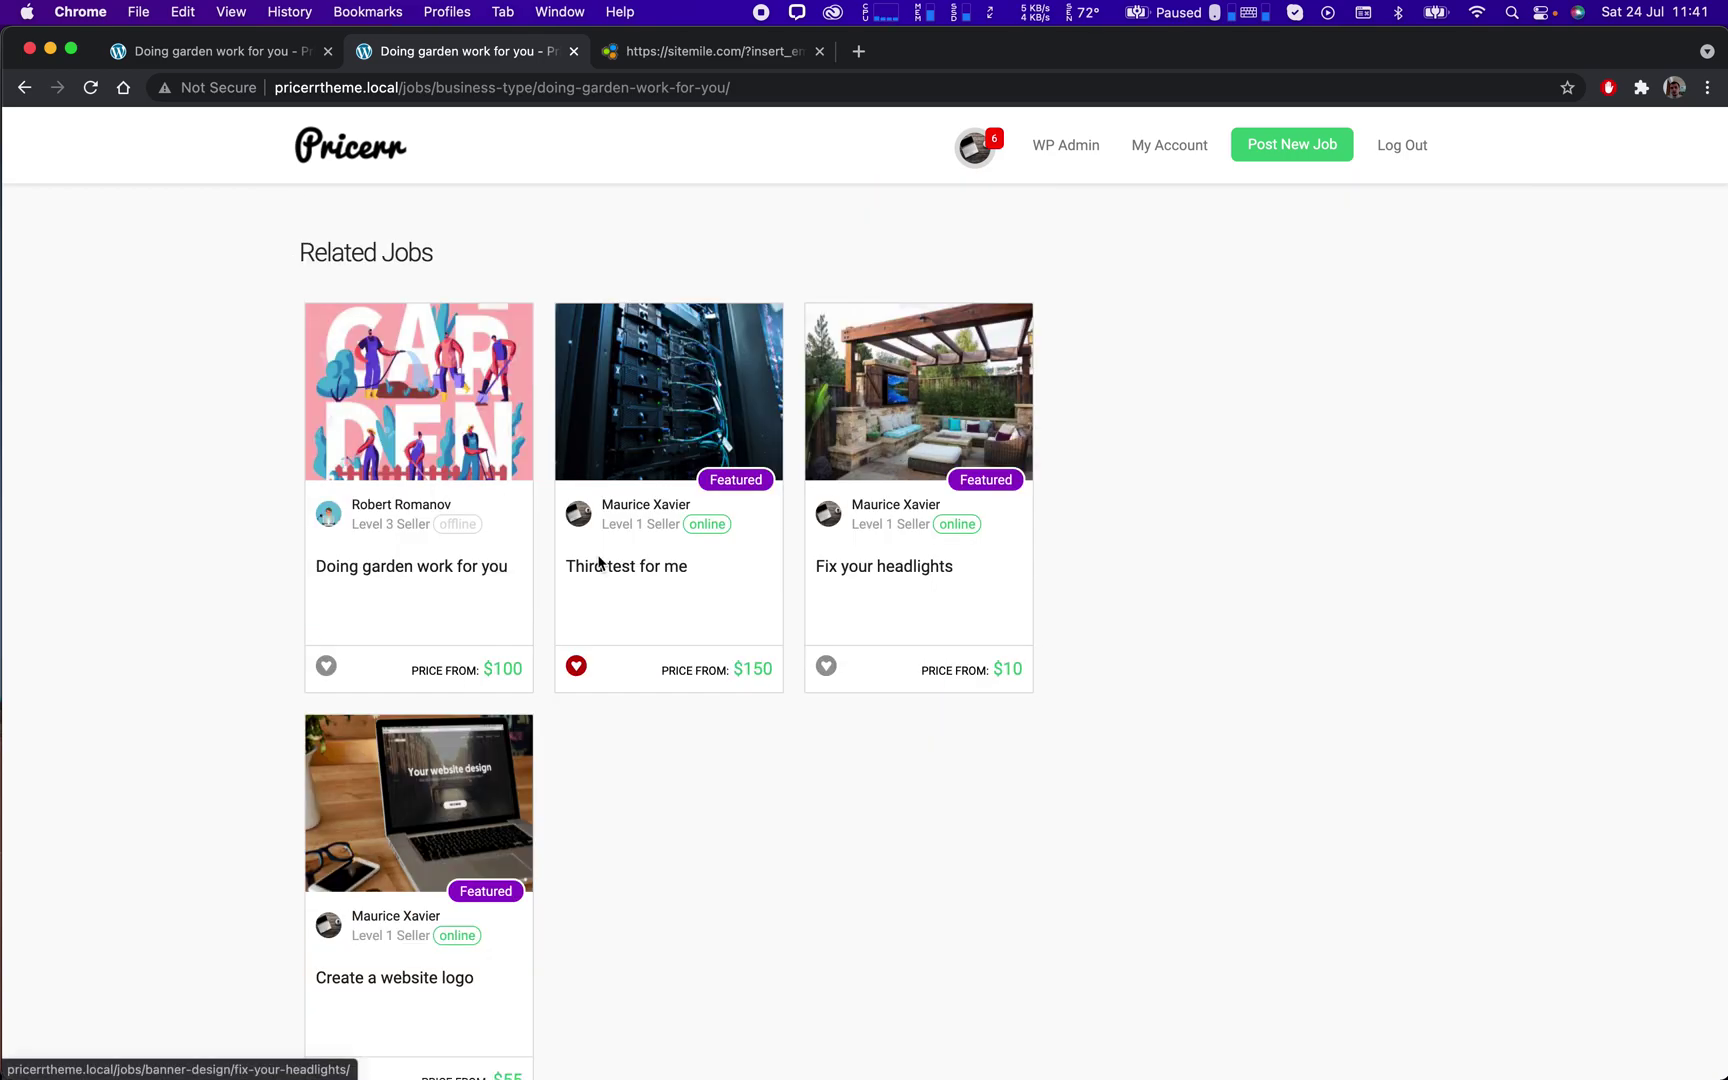
pyautogui.scroll(10, 620, 550)
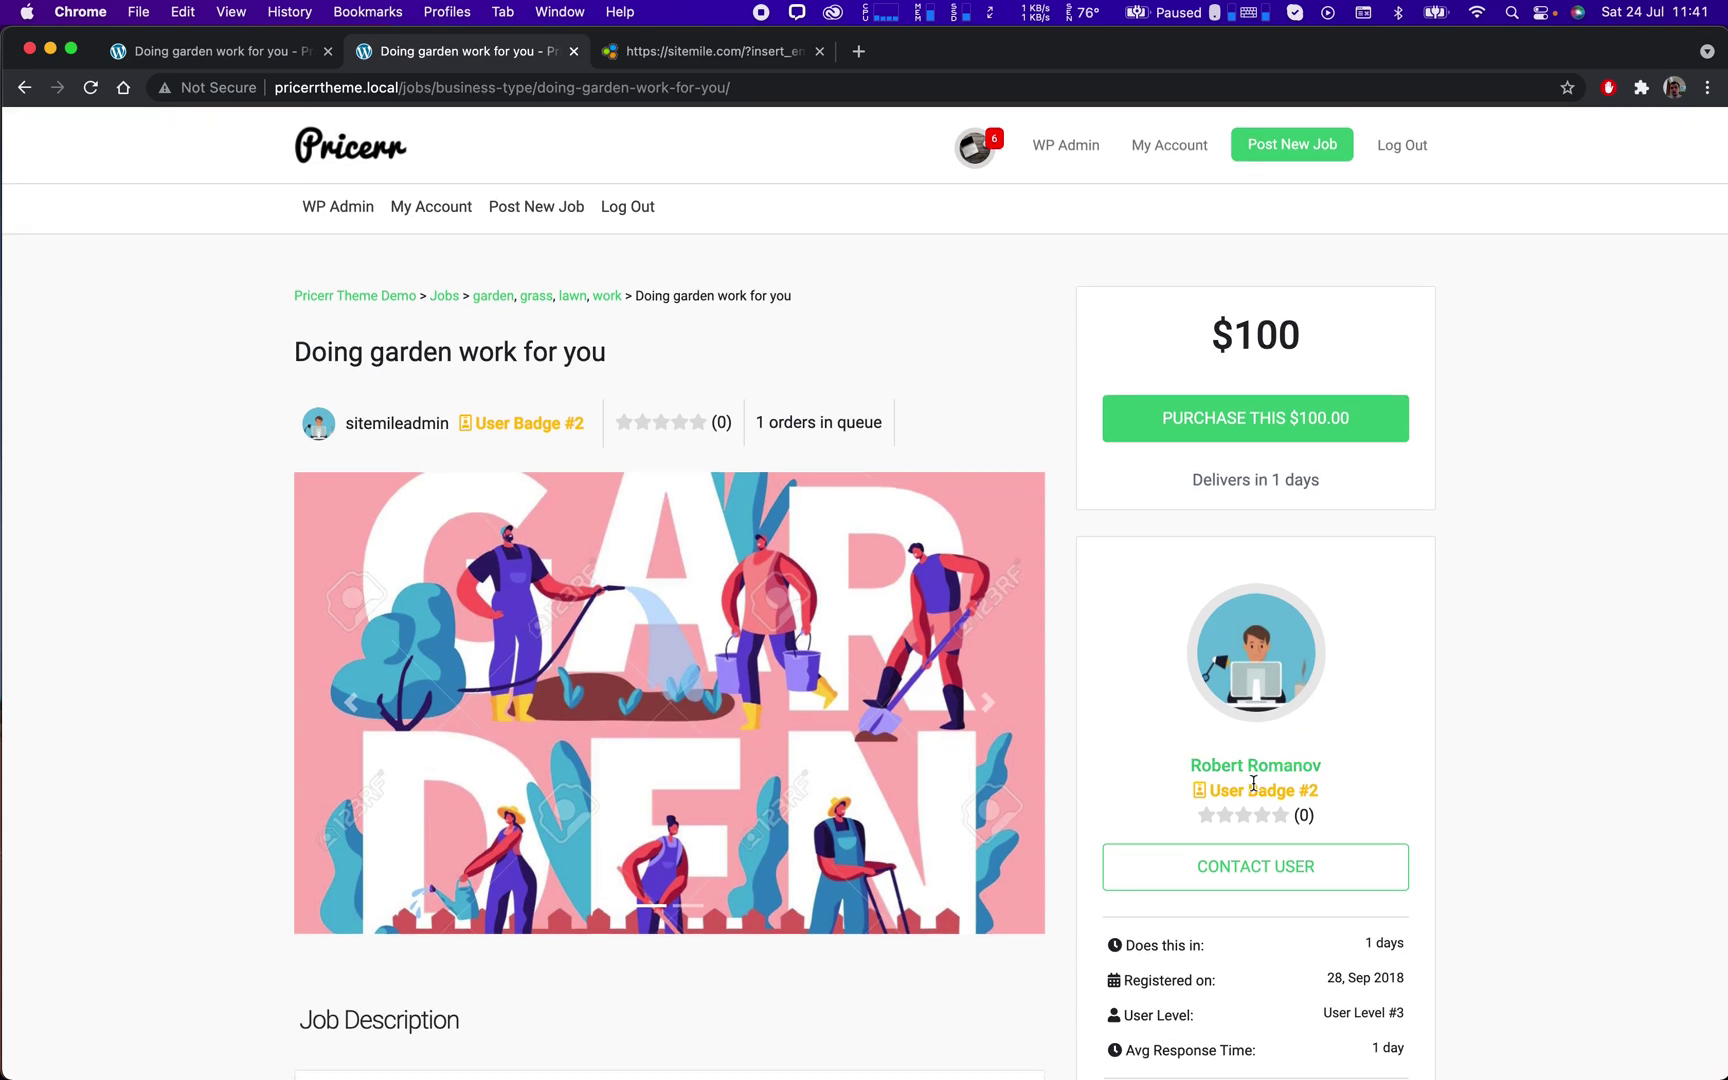
pyautogui.click(1255, 767)
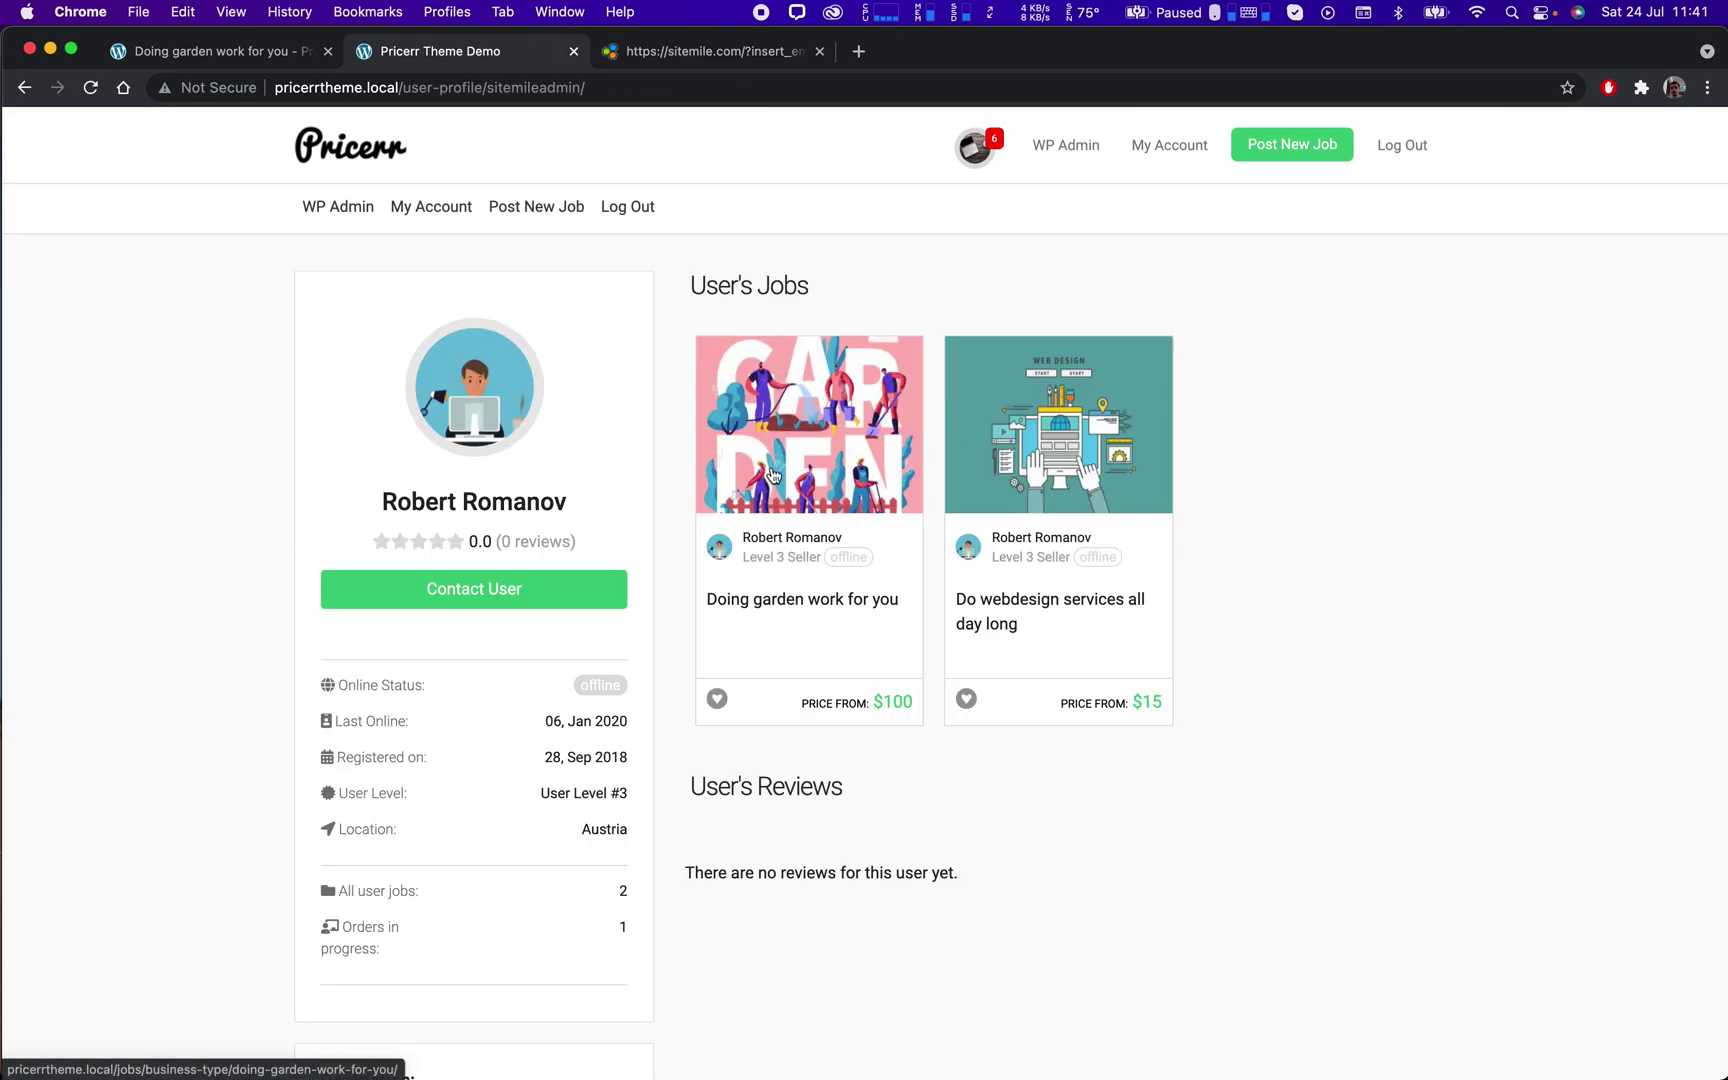
# Look over the seller profile, return to the job and start the $100.00 purchase.
pyautogui.scroll(-4, 842, 674)
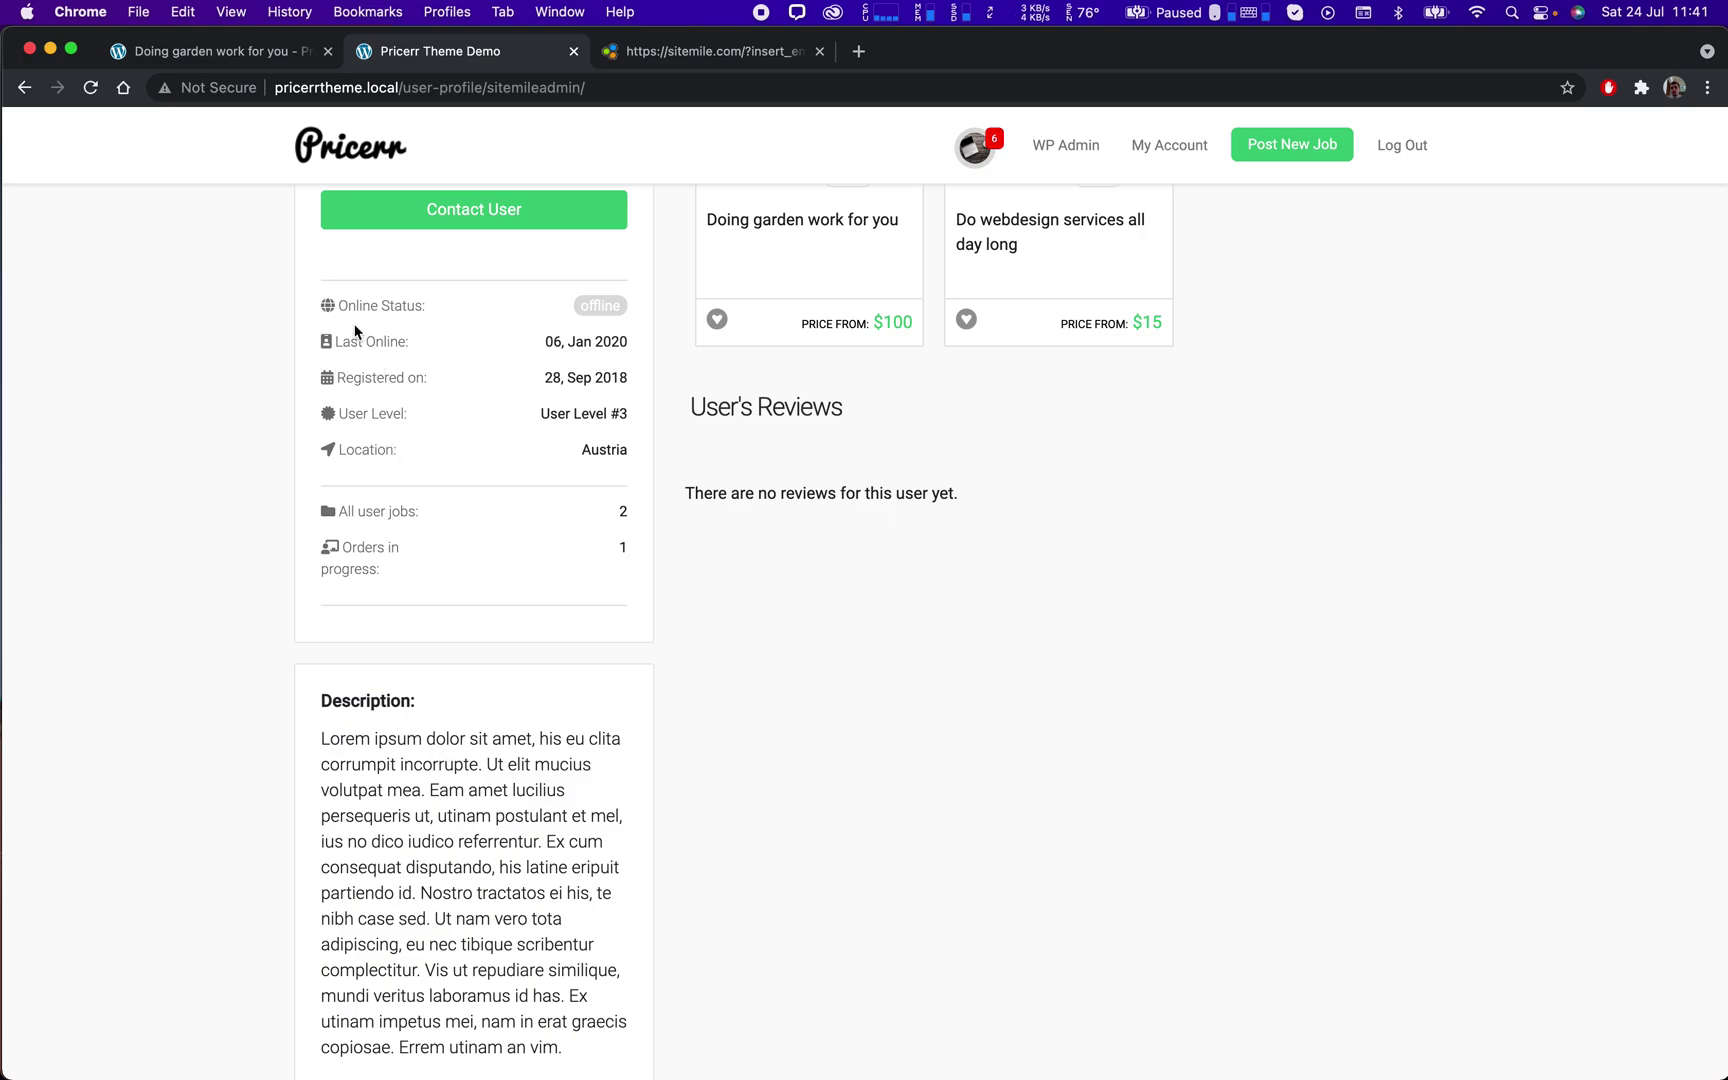
pyautogui.scroll(-5, 330, 452)
pyautogui.scroll(9, 330, 452)
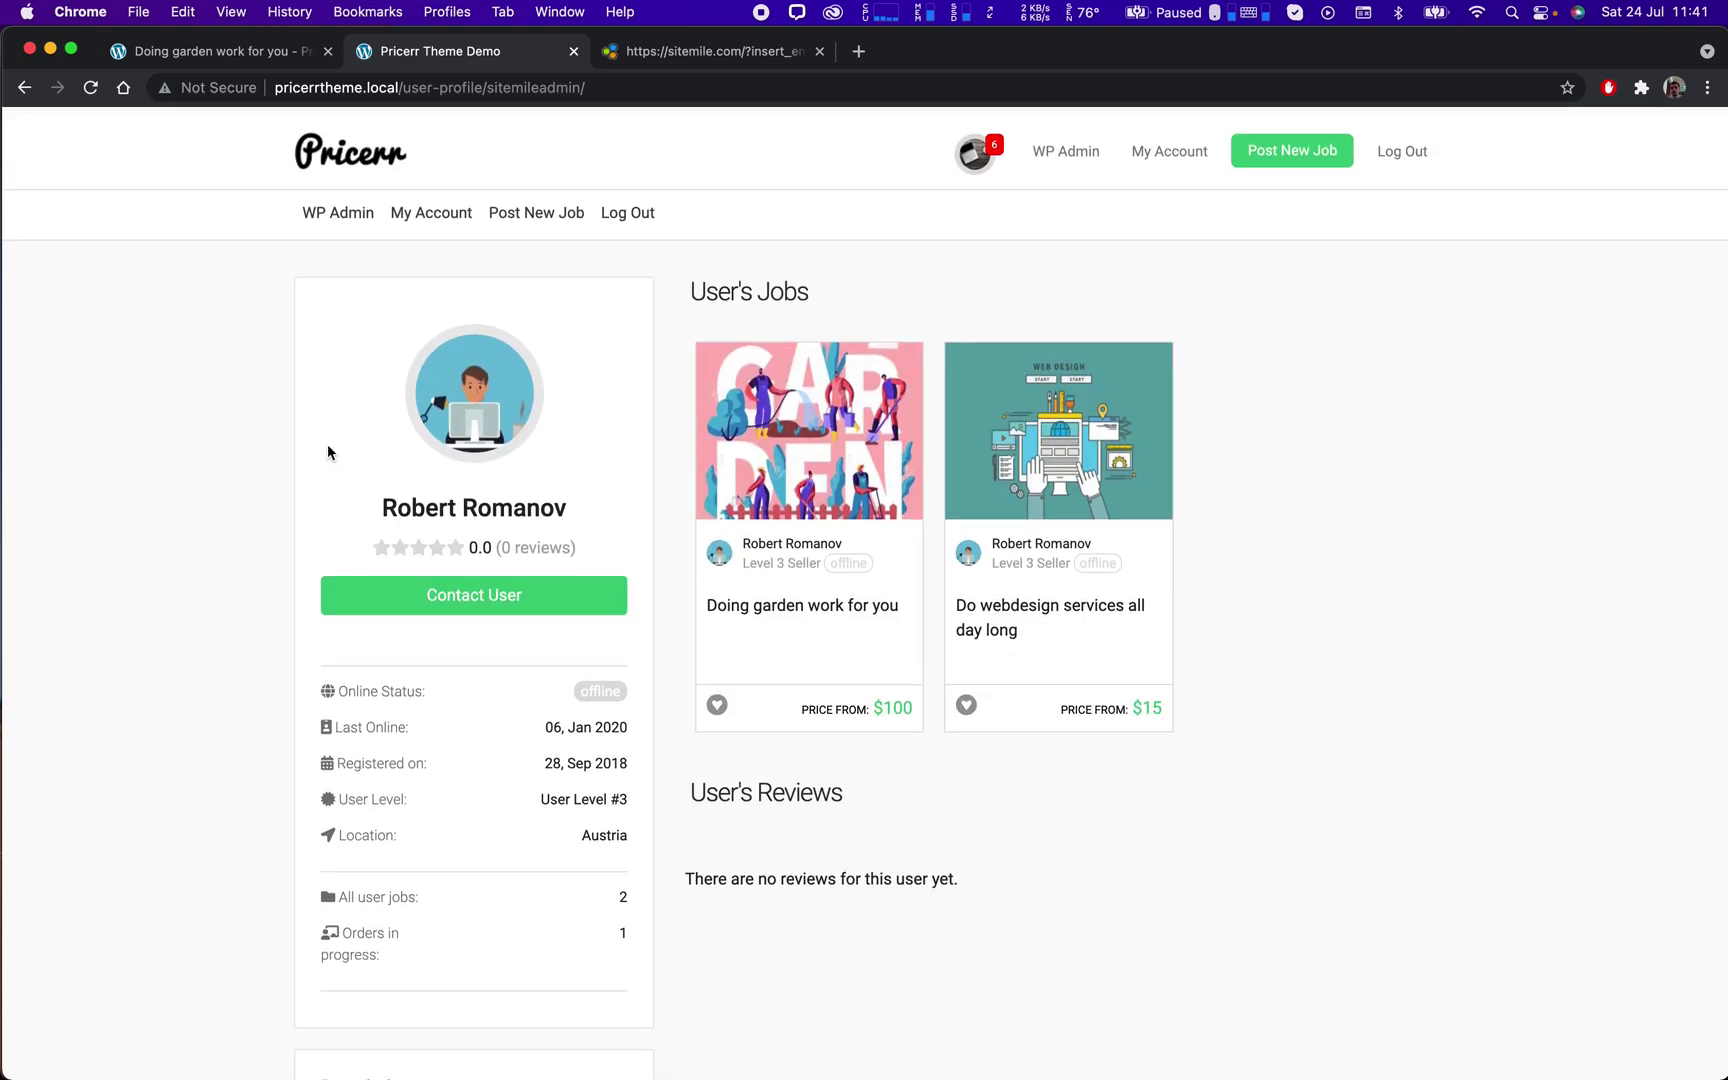
pyautogui.click(24, 87)
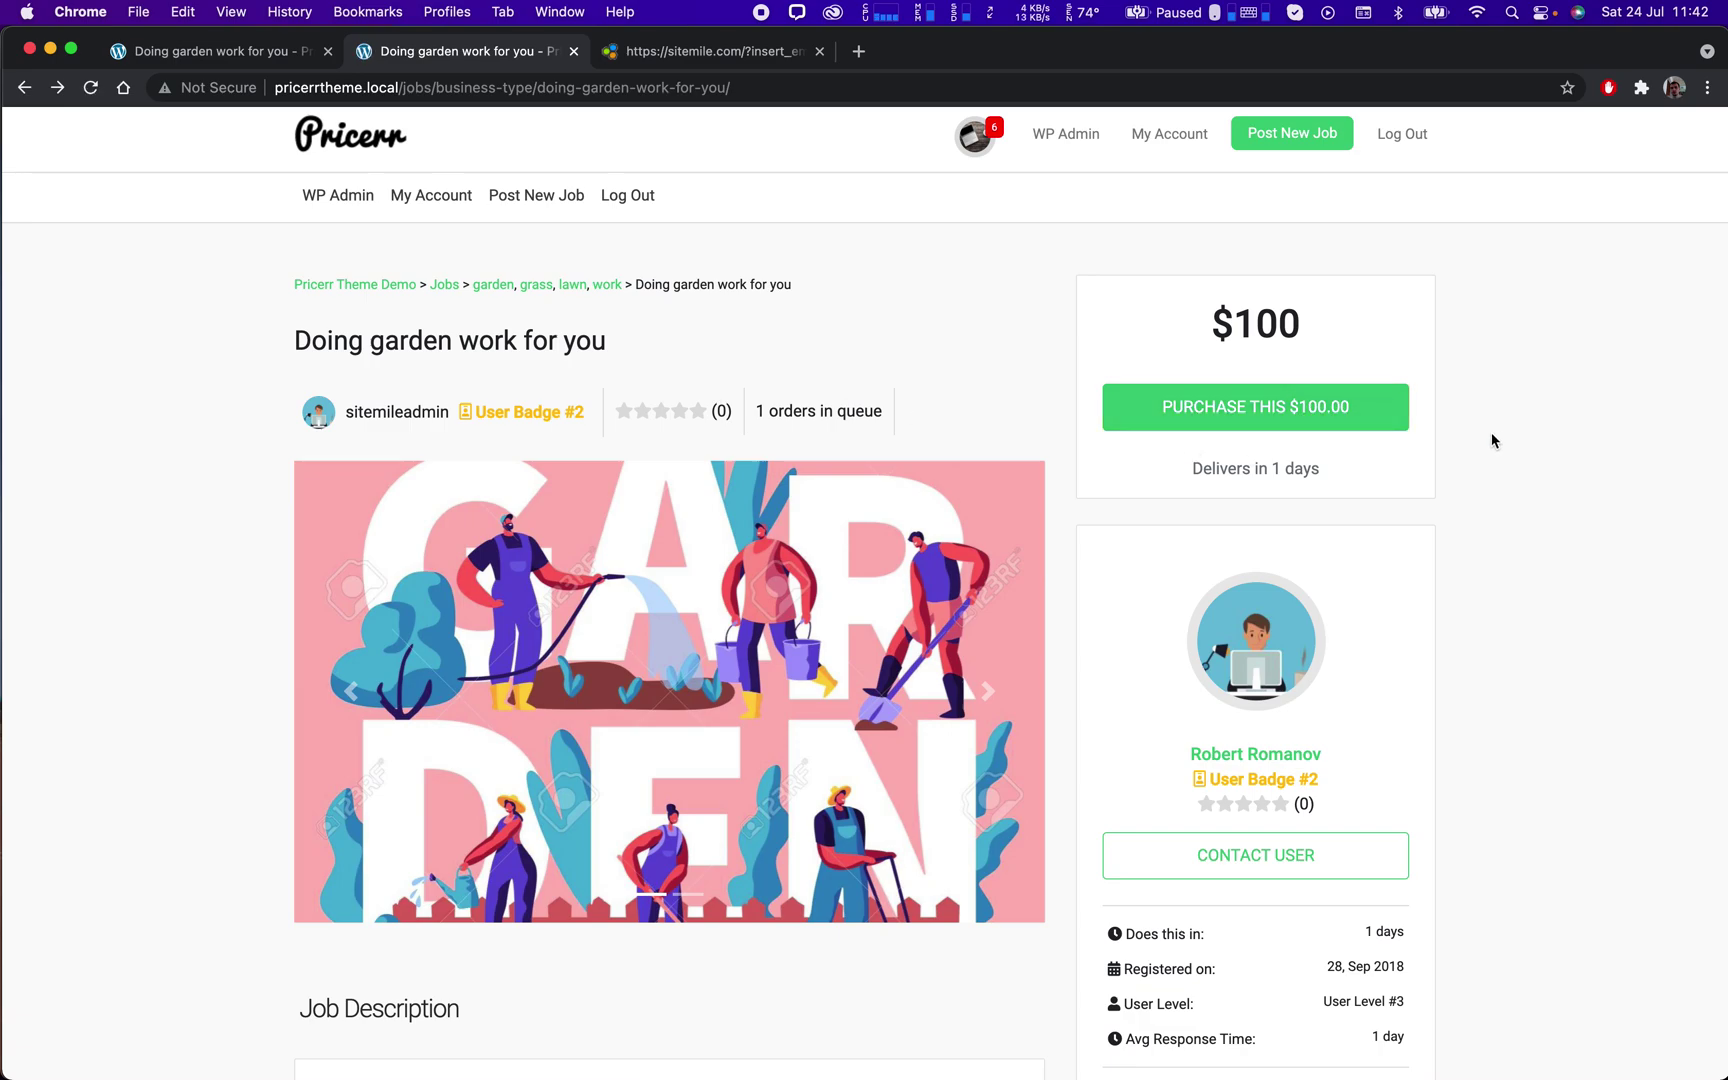
pyautogui.click(1266, 410)
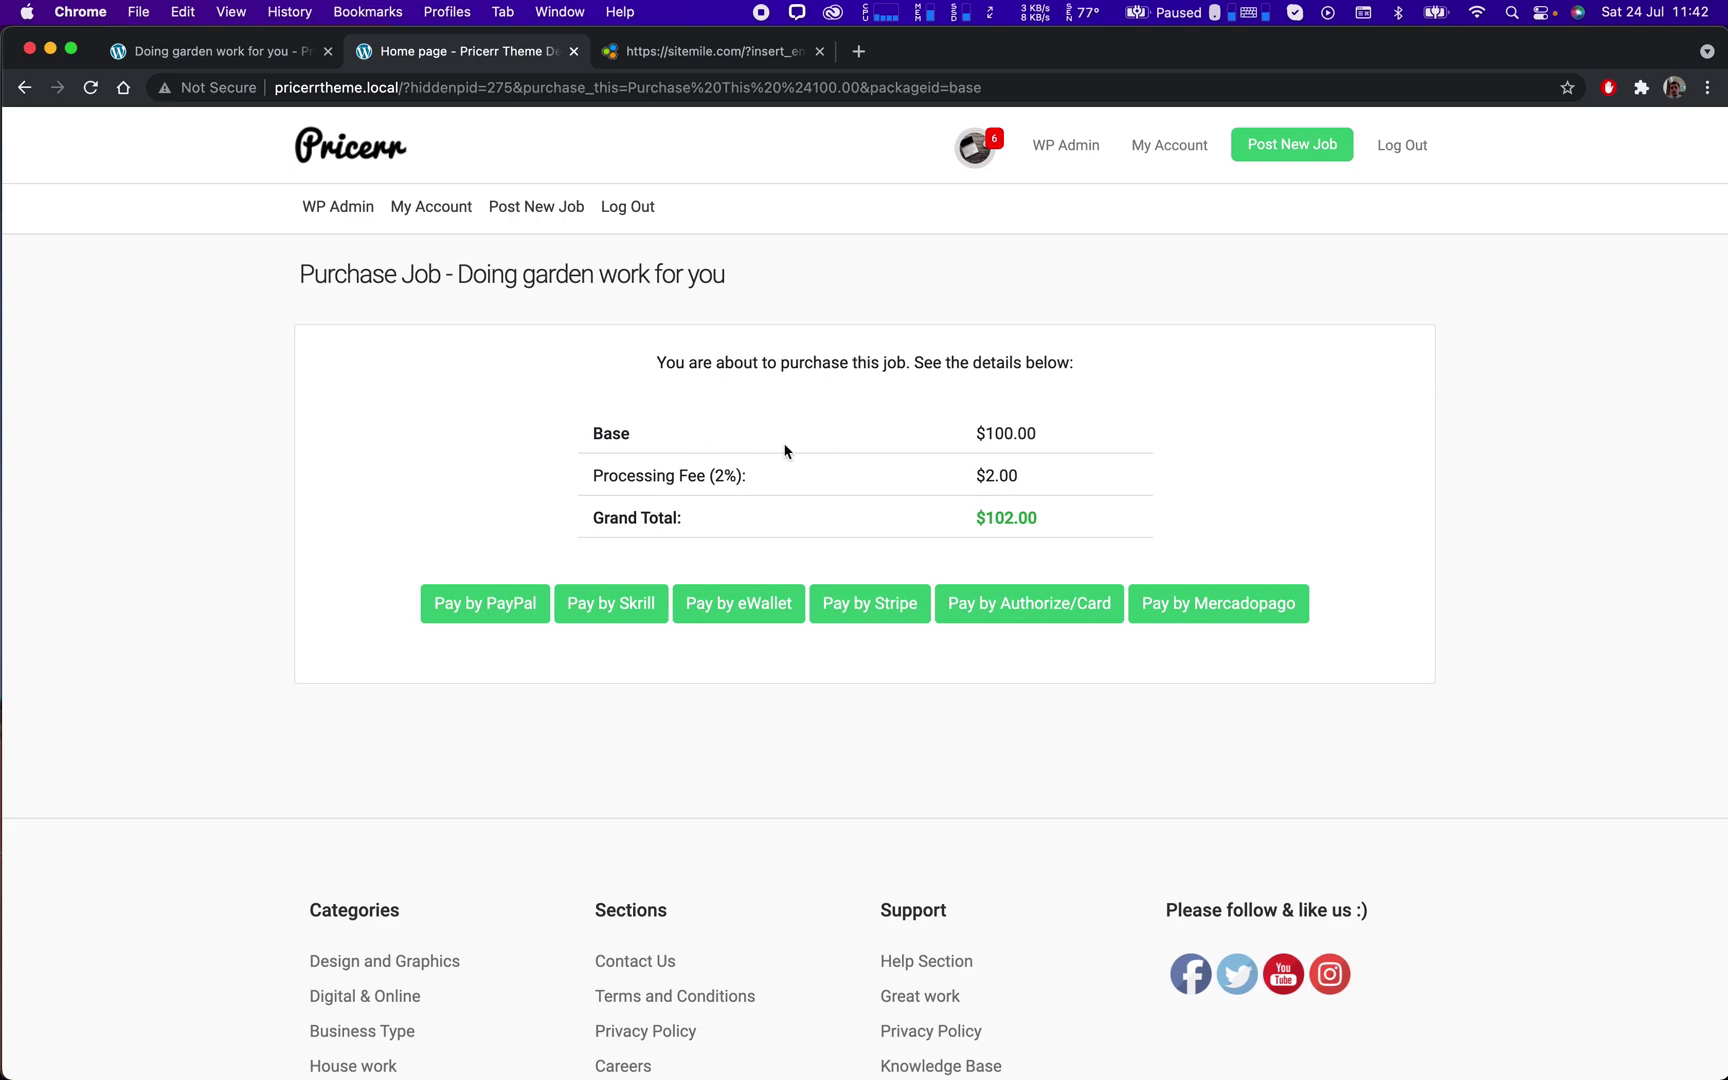
# Highlight the $100.00 base amount and the Processing Fee (2%) row on the purchase summary.
pyautogui.doubleClick(1007, 436)
pyautogui.click(989, 476)
pyautogui.moveTo(595, 475); pyautogui.dragTo(751, 481)
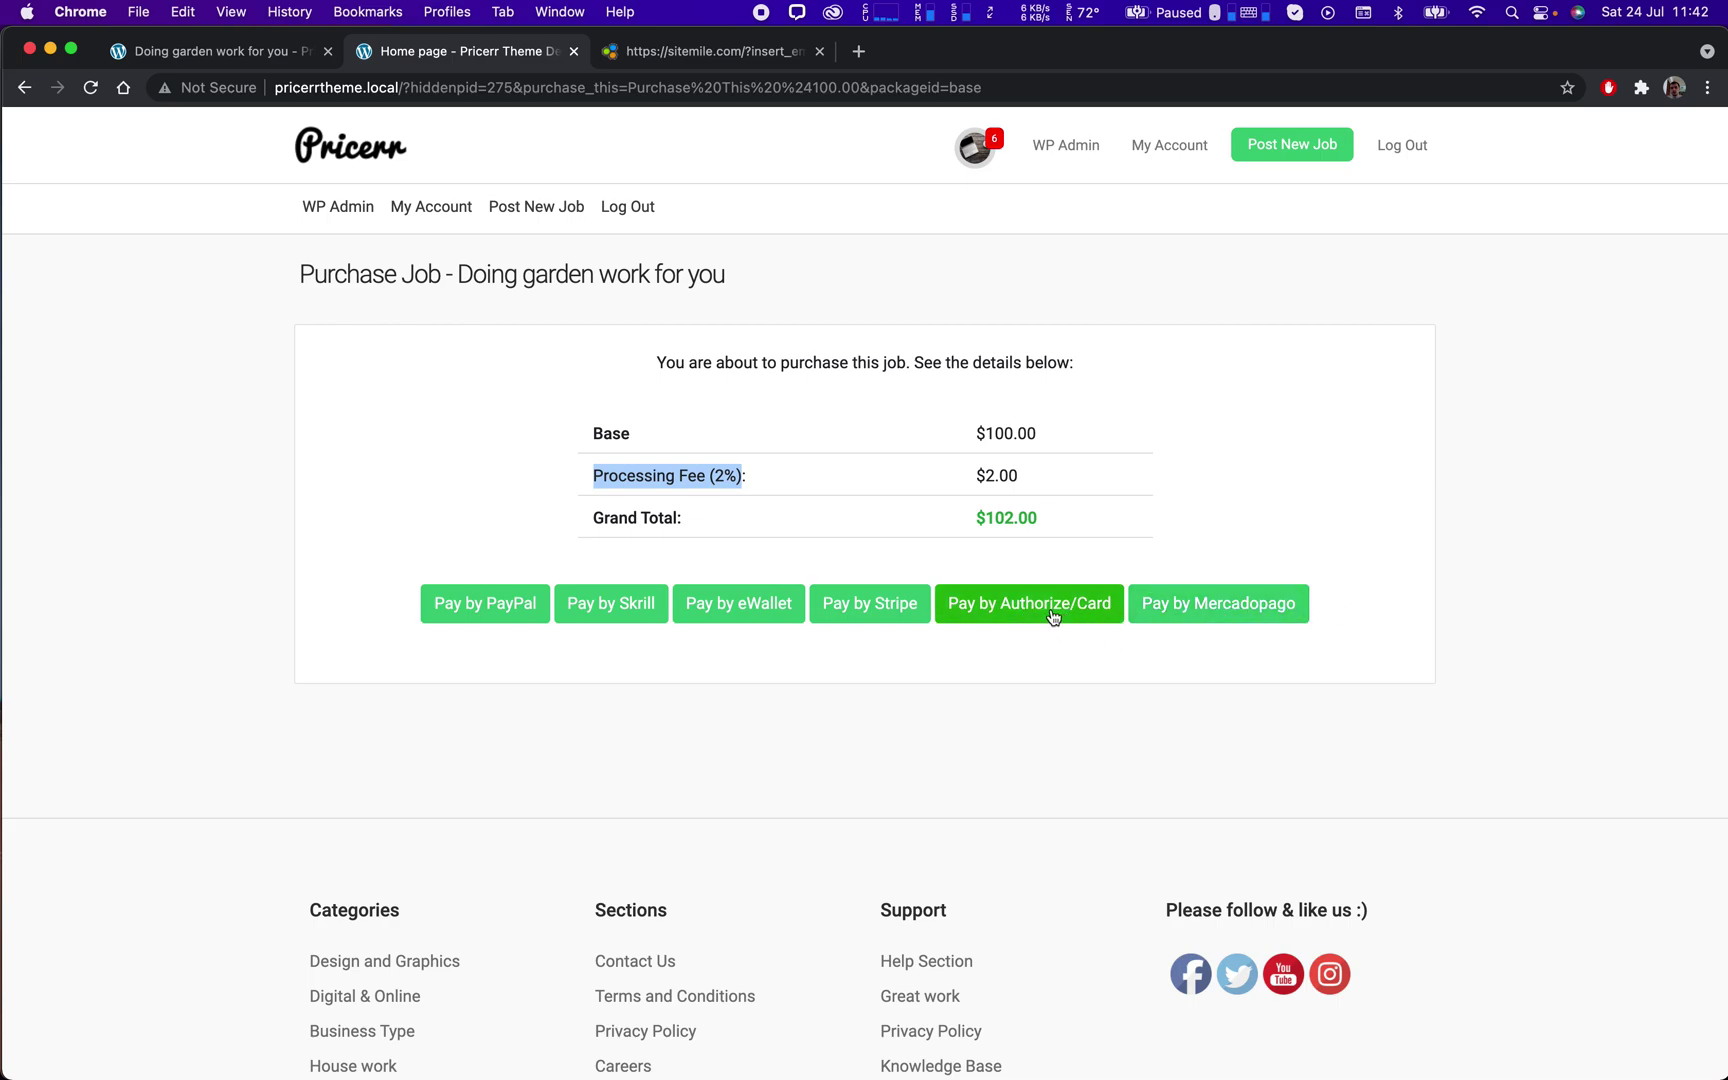
pyautogui.click(819, 51)
# Go to the sitemile.com home page in a new tab.
pyautogui.click(609, 52)
pyautogui.write('site')
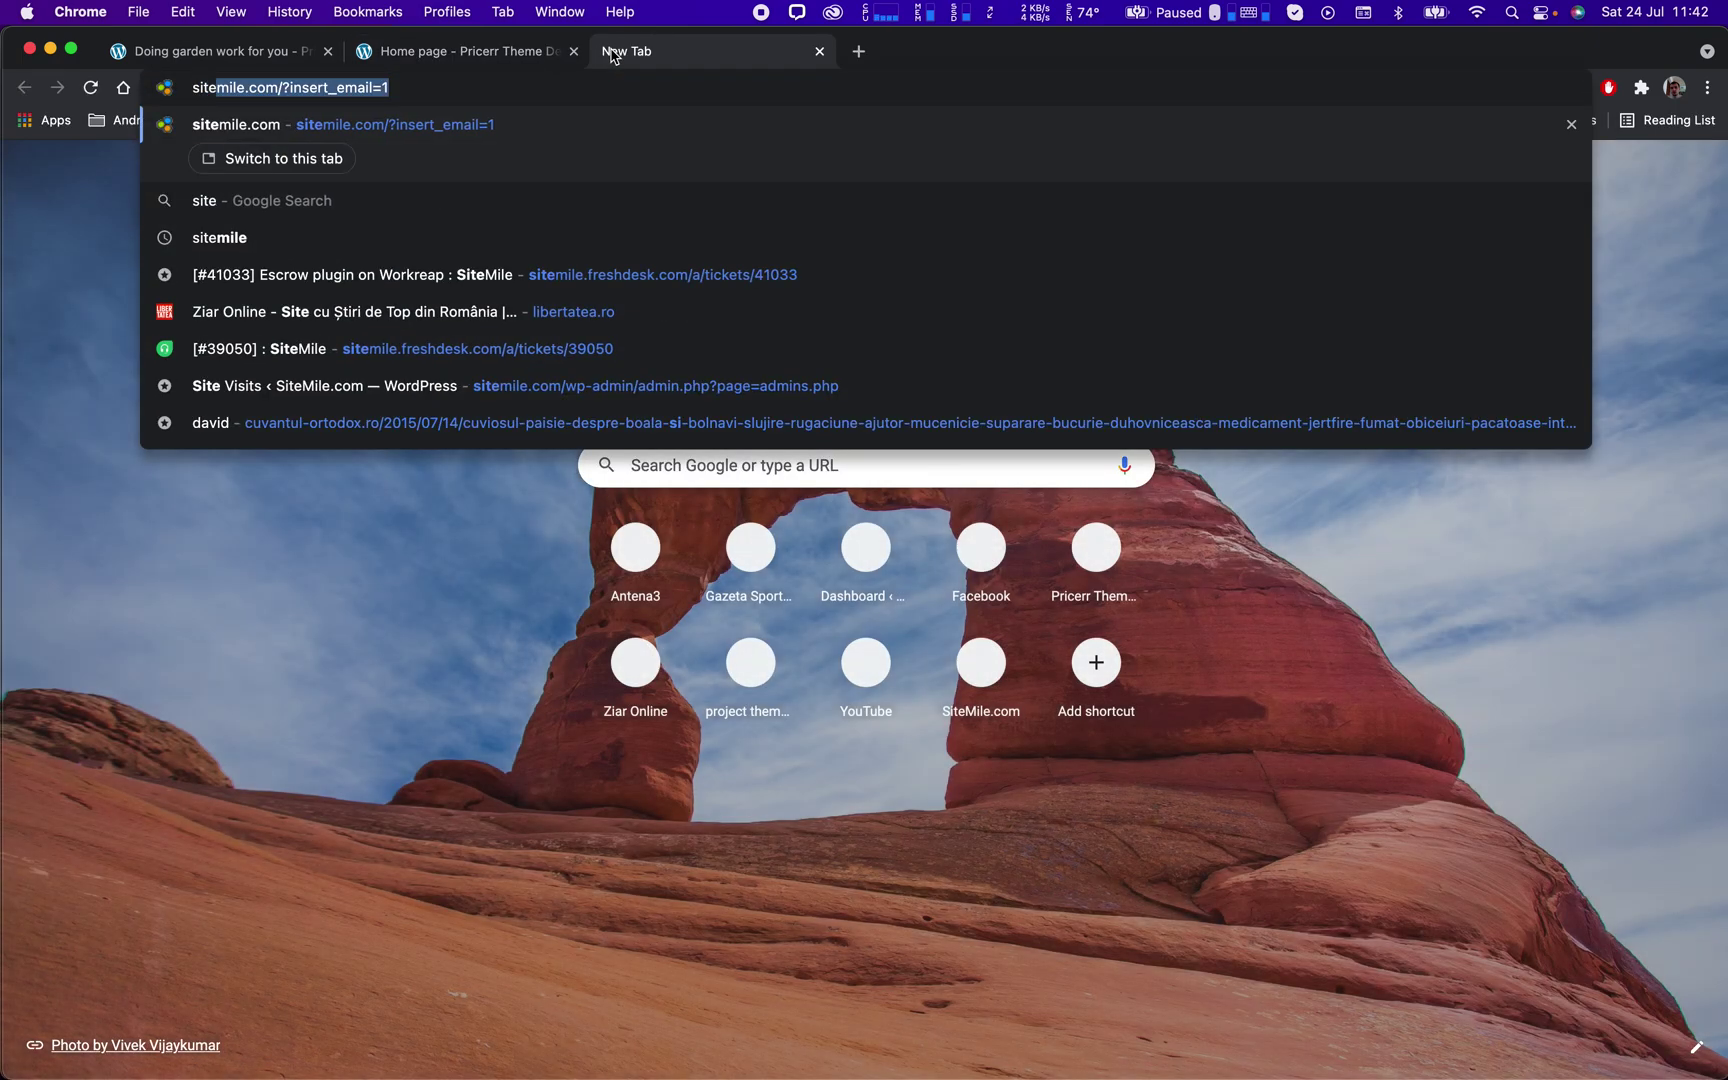
pyautogui.press('BackSpace')
pyautogui.press('Down')
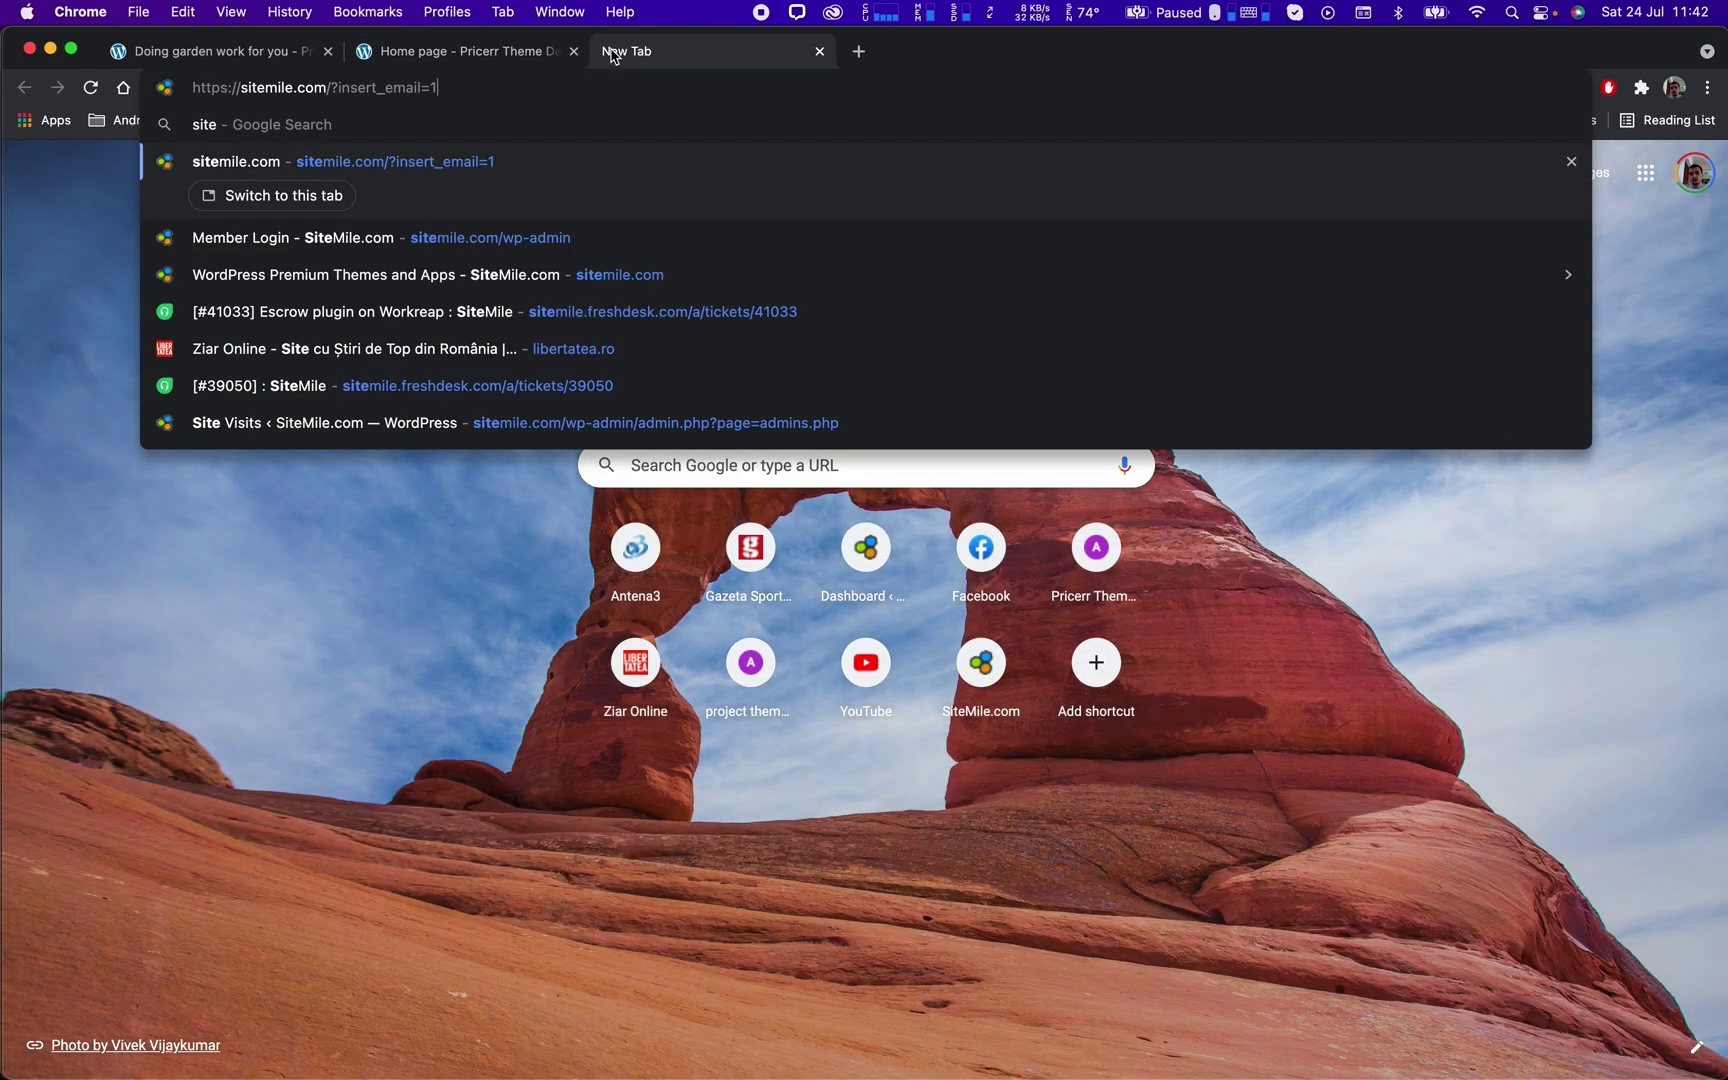
pyautogui.press('Down')
pyautogui.press('BackSpace')
pyautogui.press('BackSpace')
pyautogui.press('BackSpace')
pyautogui.press('BackSpace')
pyautogui.press('BackSpace')
pyautogui.press('BackSpace')
pyautogui.press('BackSpace')
pyautogui.press('BackSpace')
pyautogui.press('BackSpace')
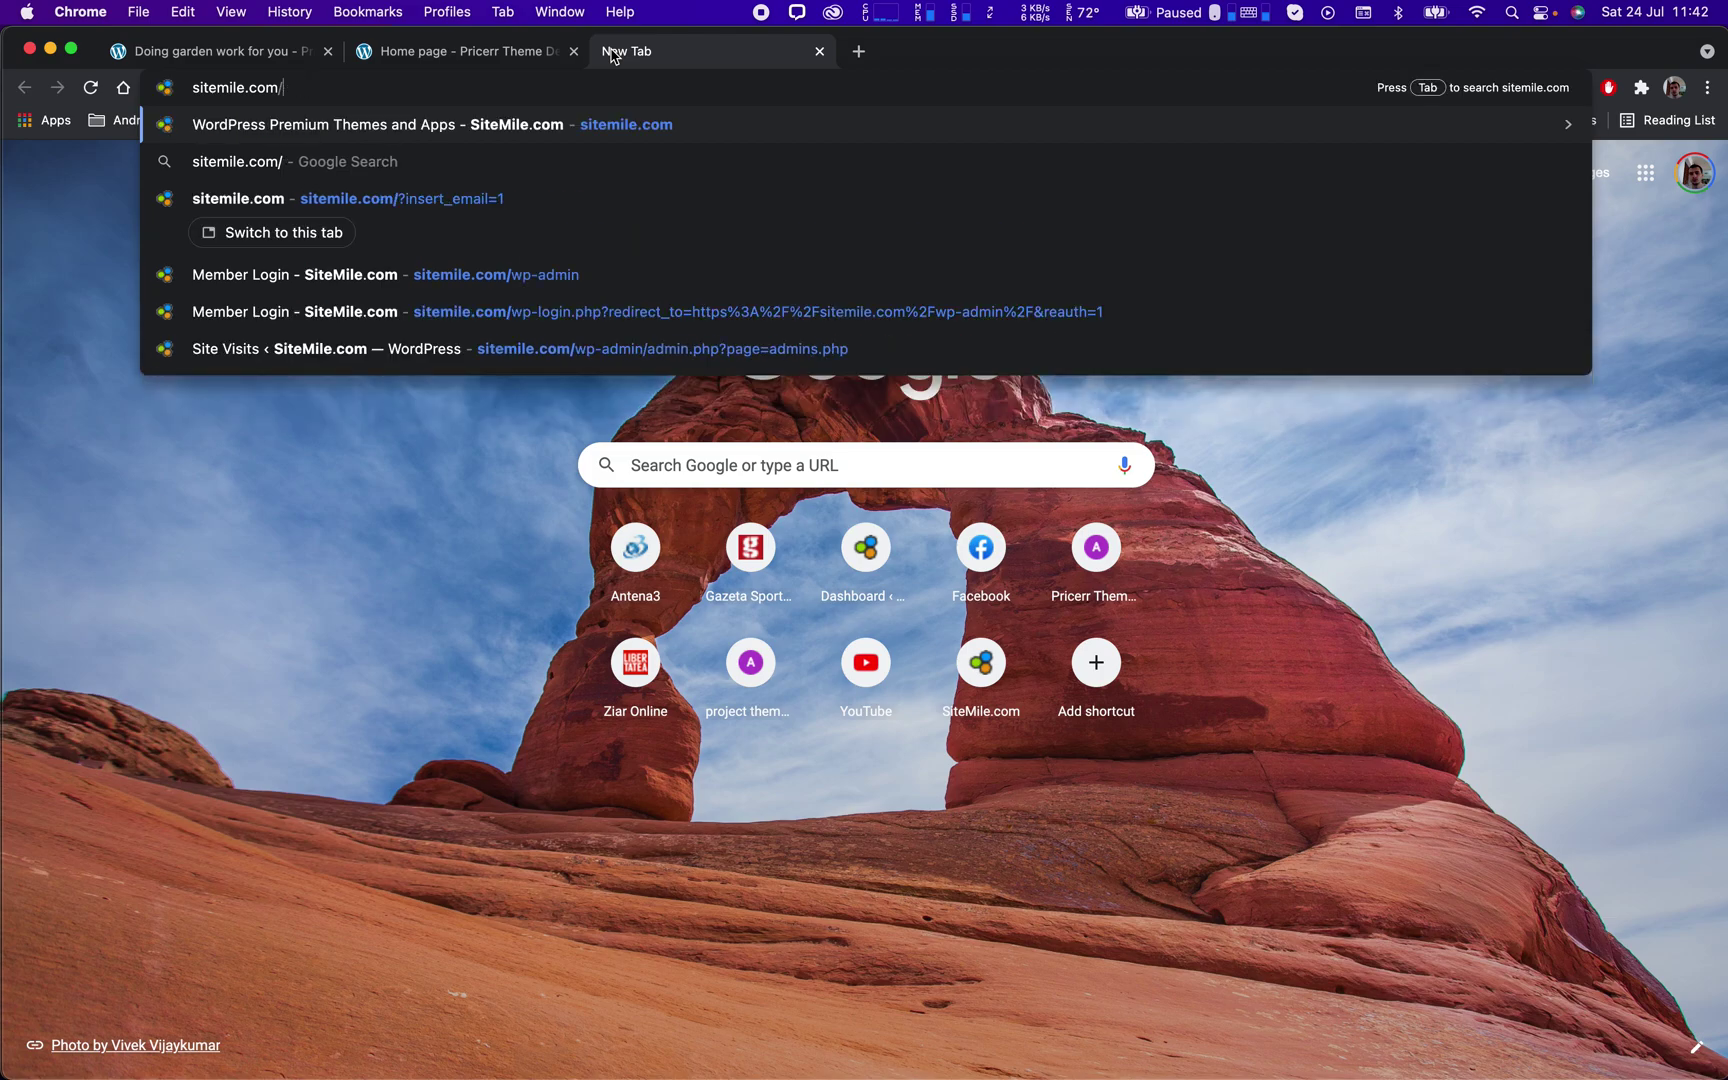
pyautogui.press('Return')
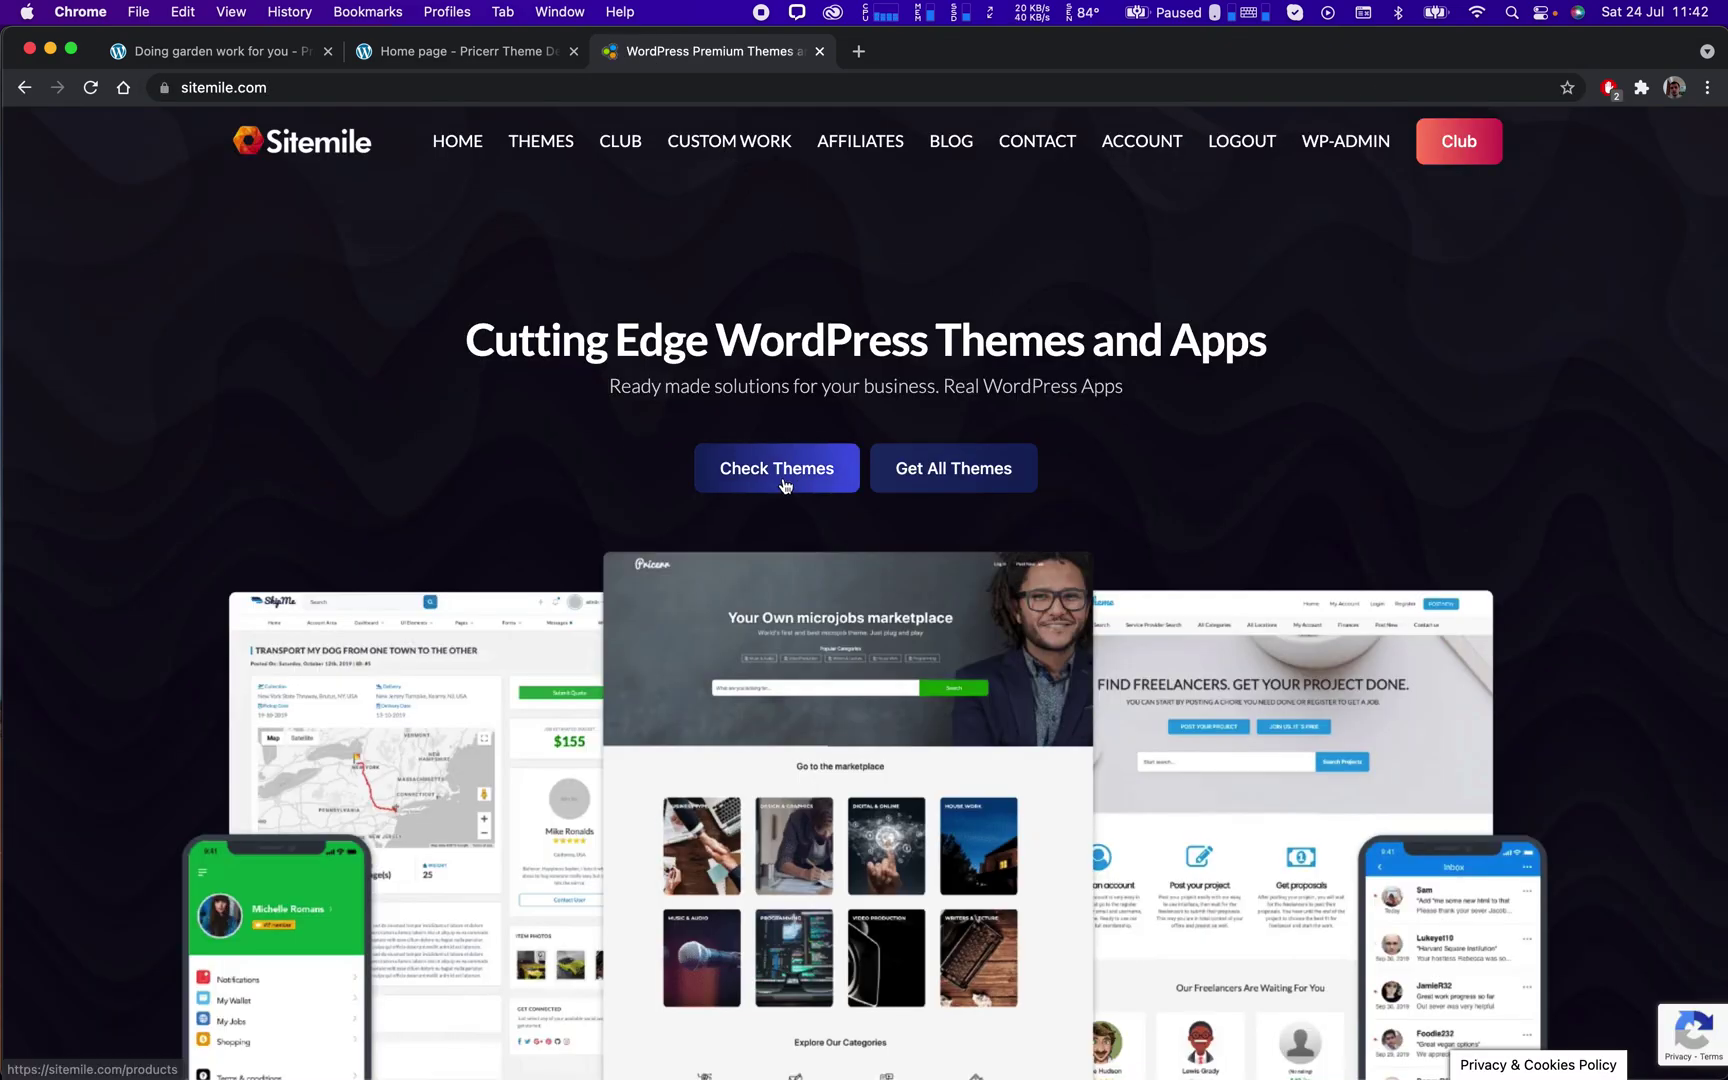
# Open the Pricerr microjobs theme product page from the premium themes archive, then its extensions list.
pyautogui.click(785, 483)
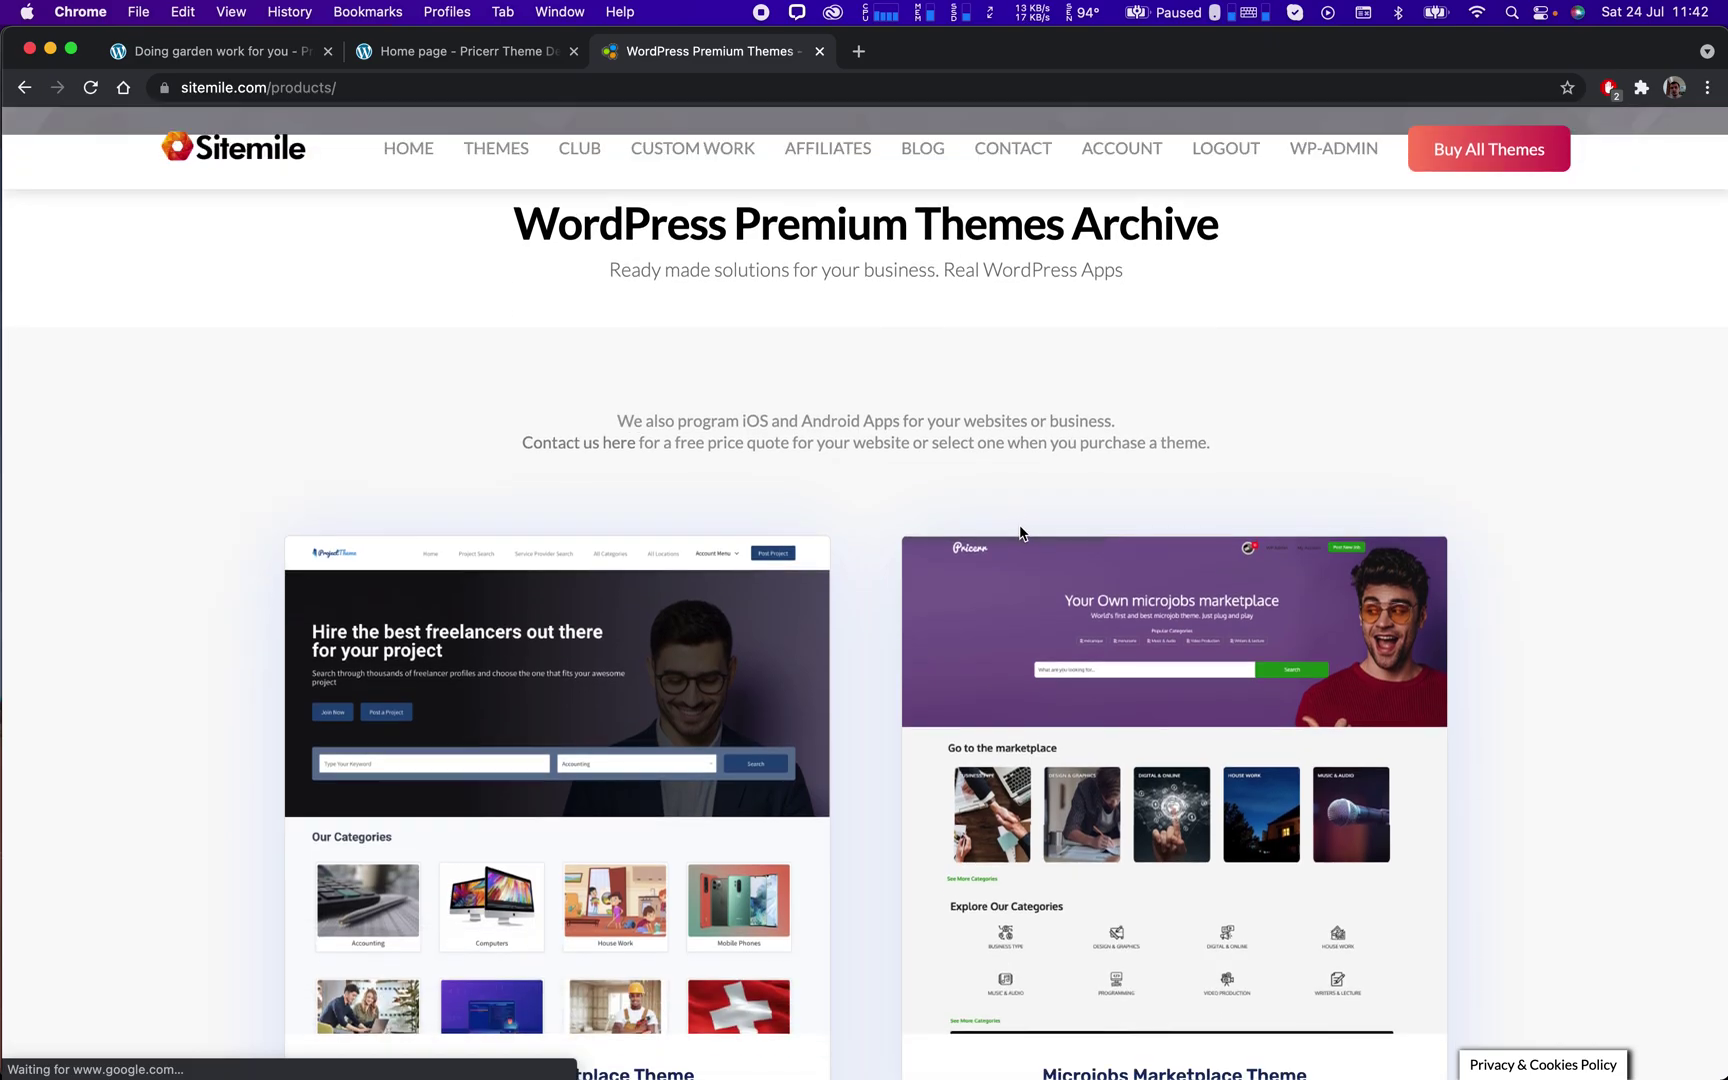
pyautogui.click(1048, 590)
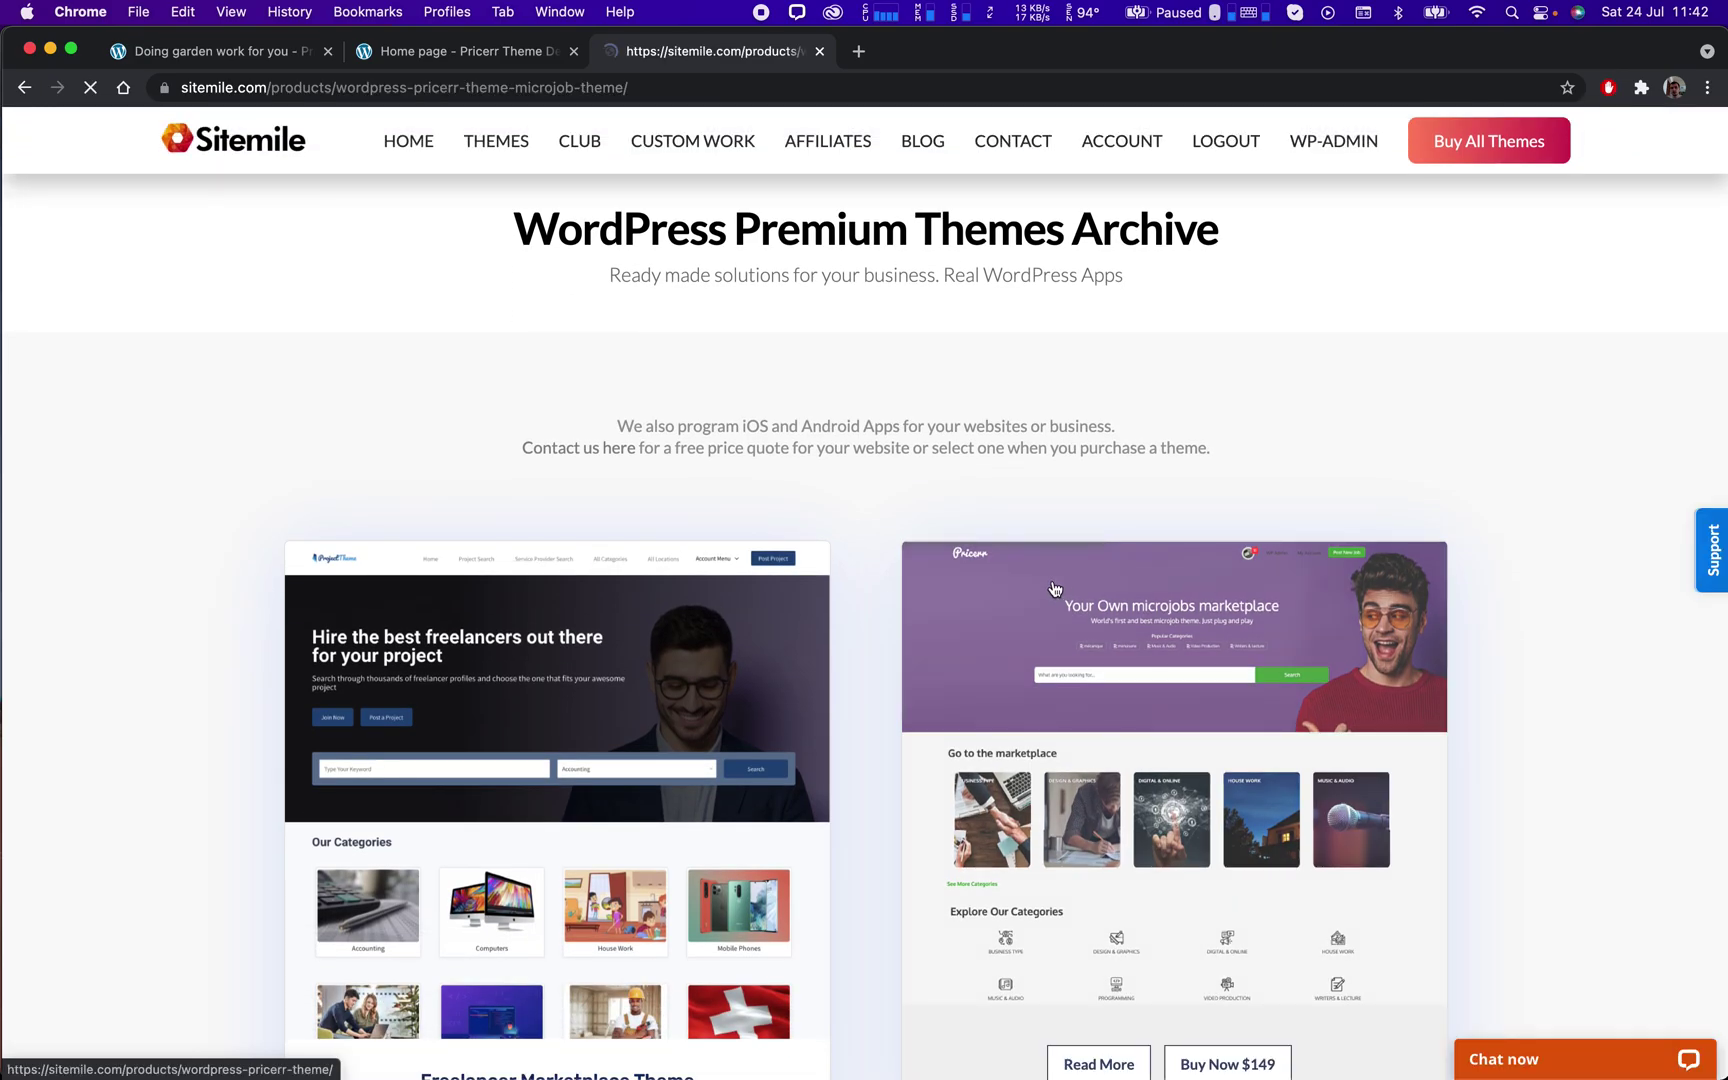
pyautogui.scroll(-20, 1047, 591)
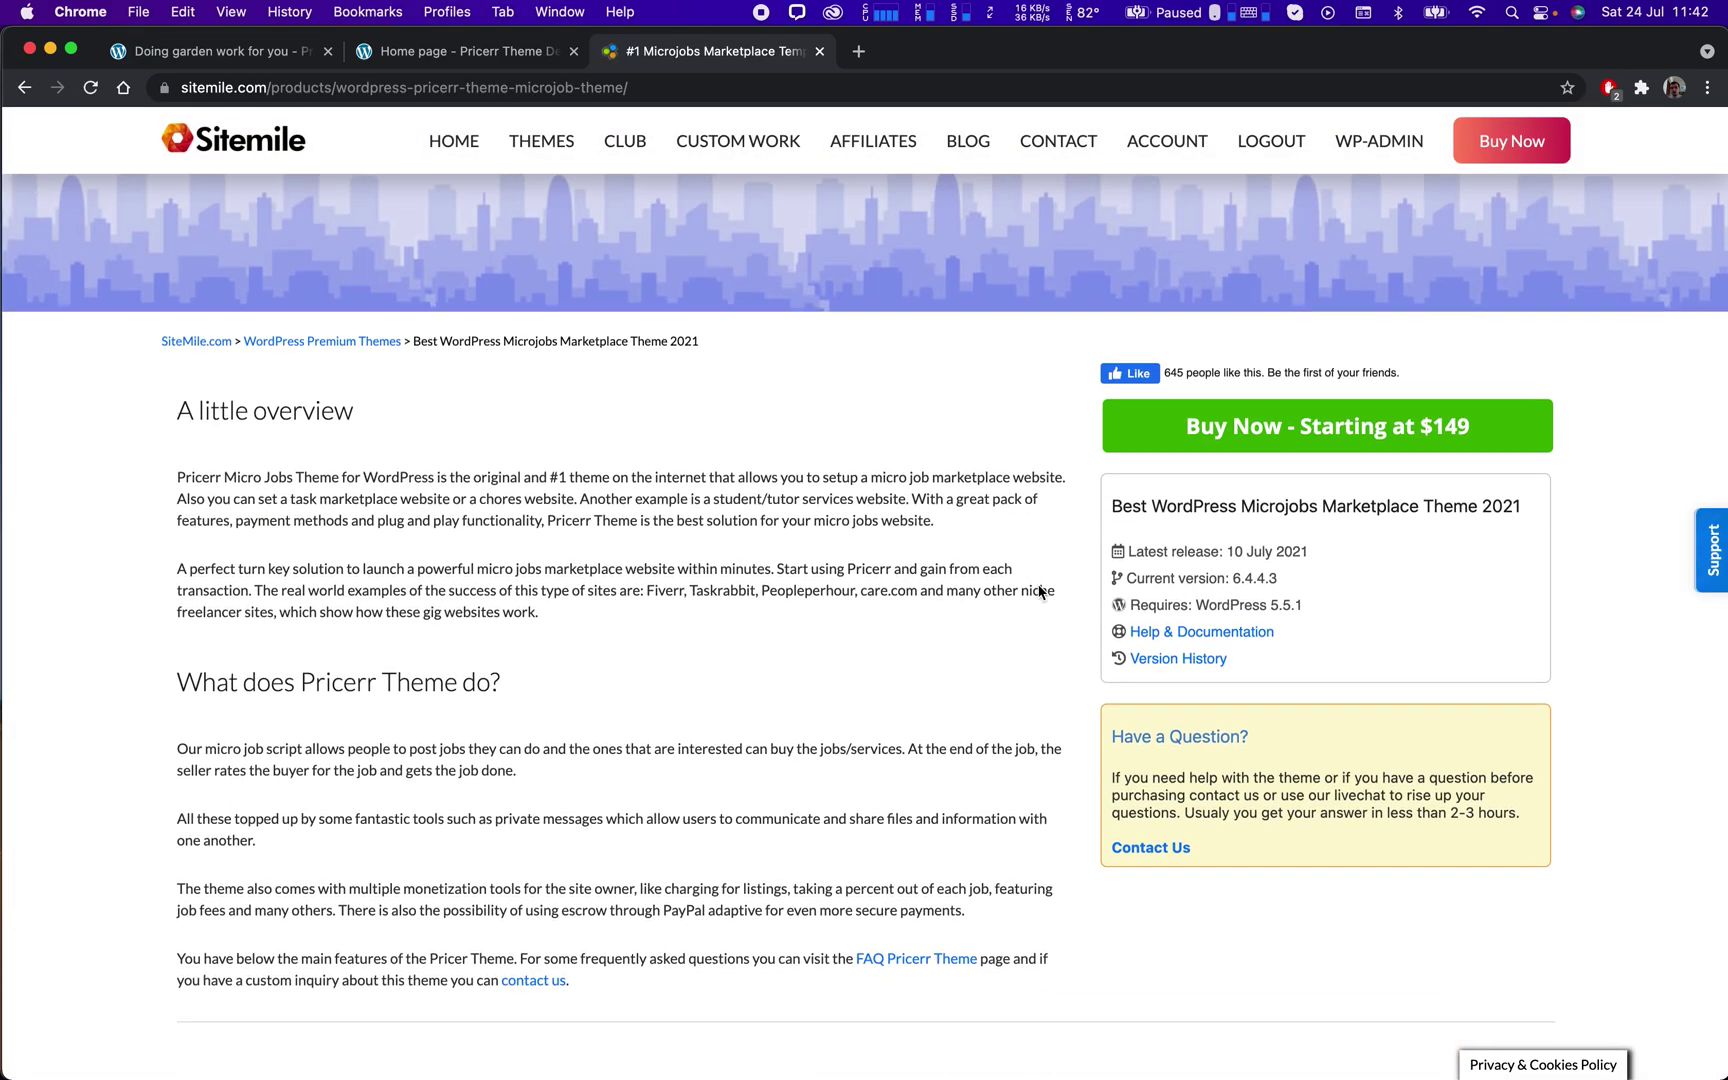
pyautogui.scroll(-15, 1046, 594)
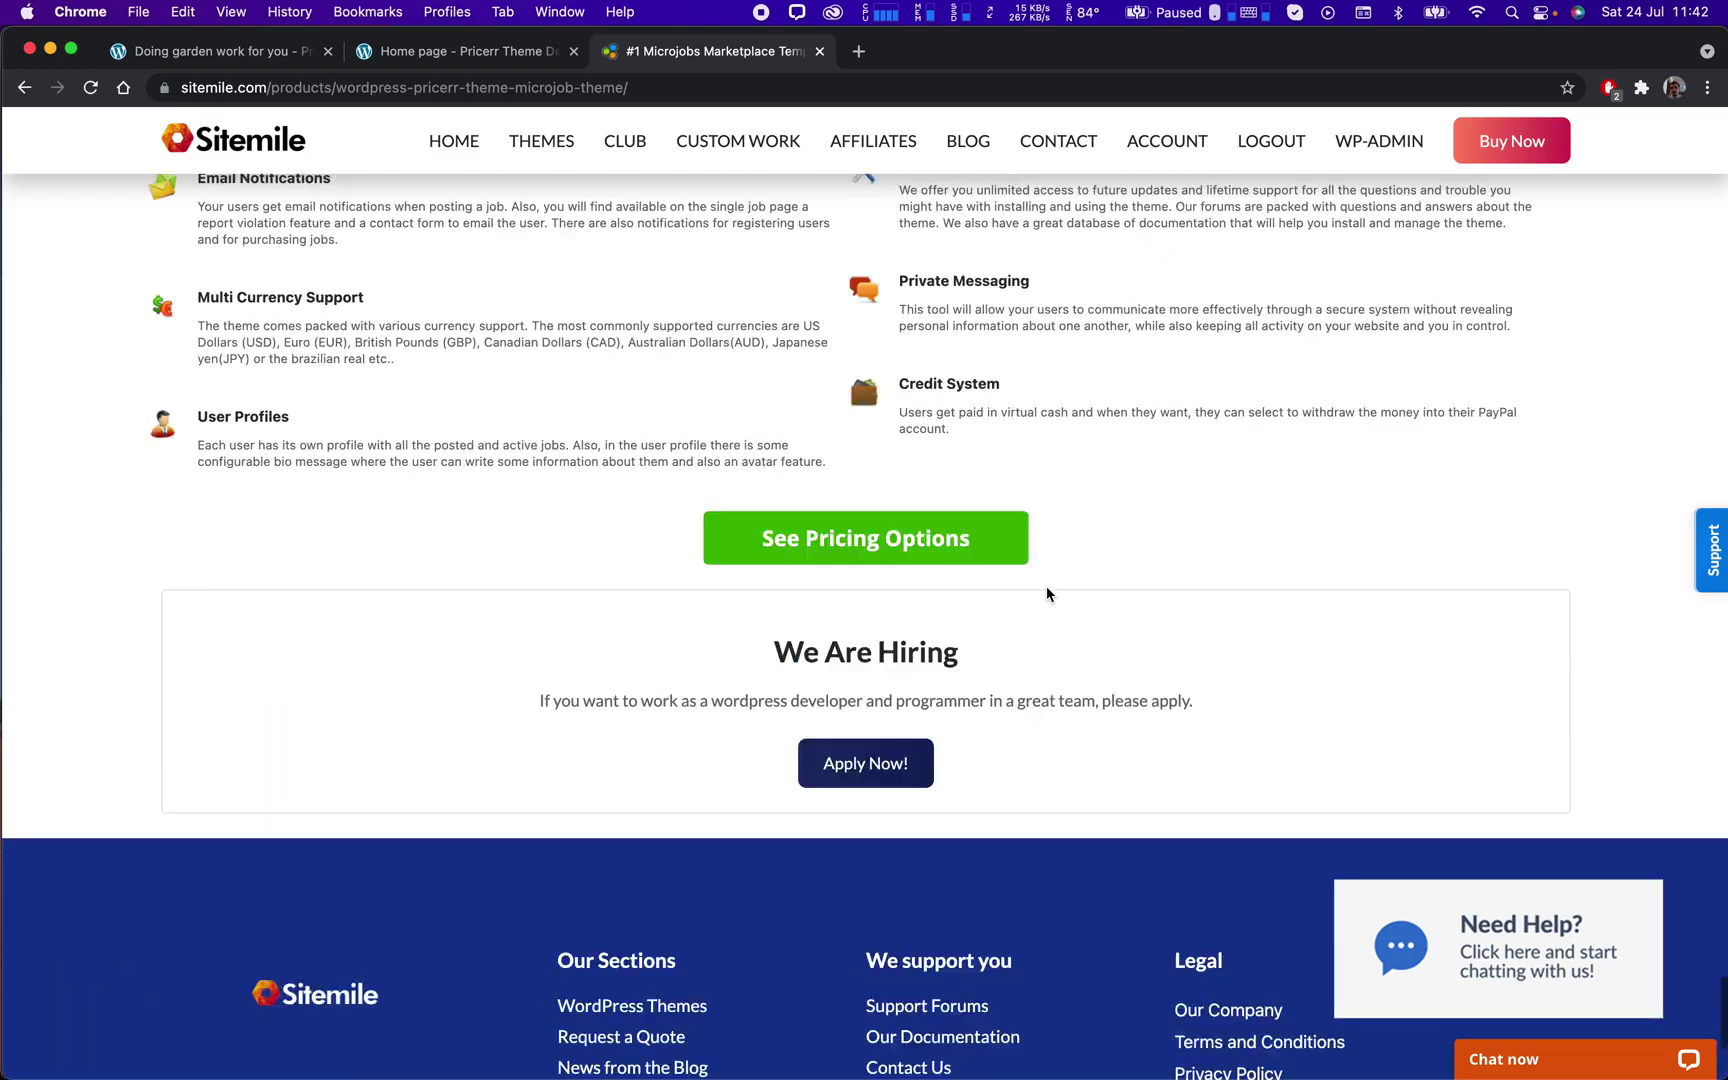
pyautogui.scroll(16, 1046, 590)
pyautogui.scroll(15, 1052, 589)
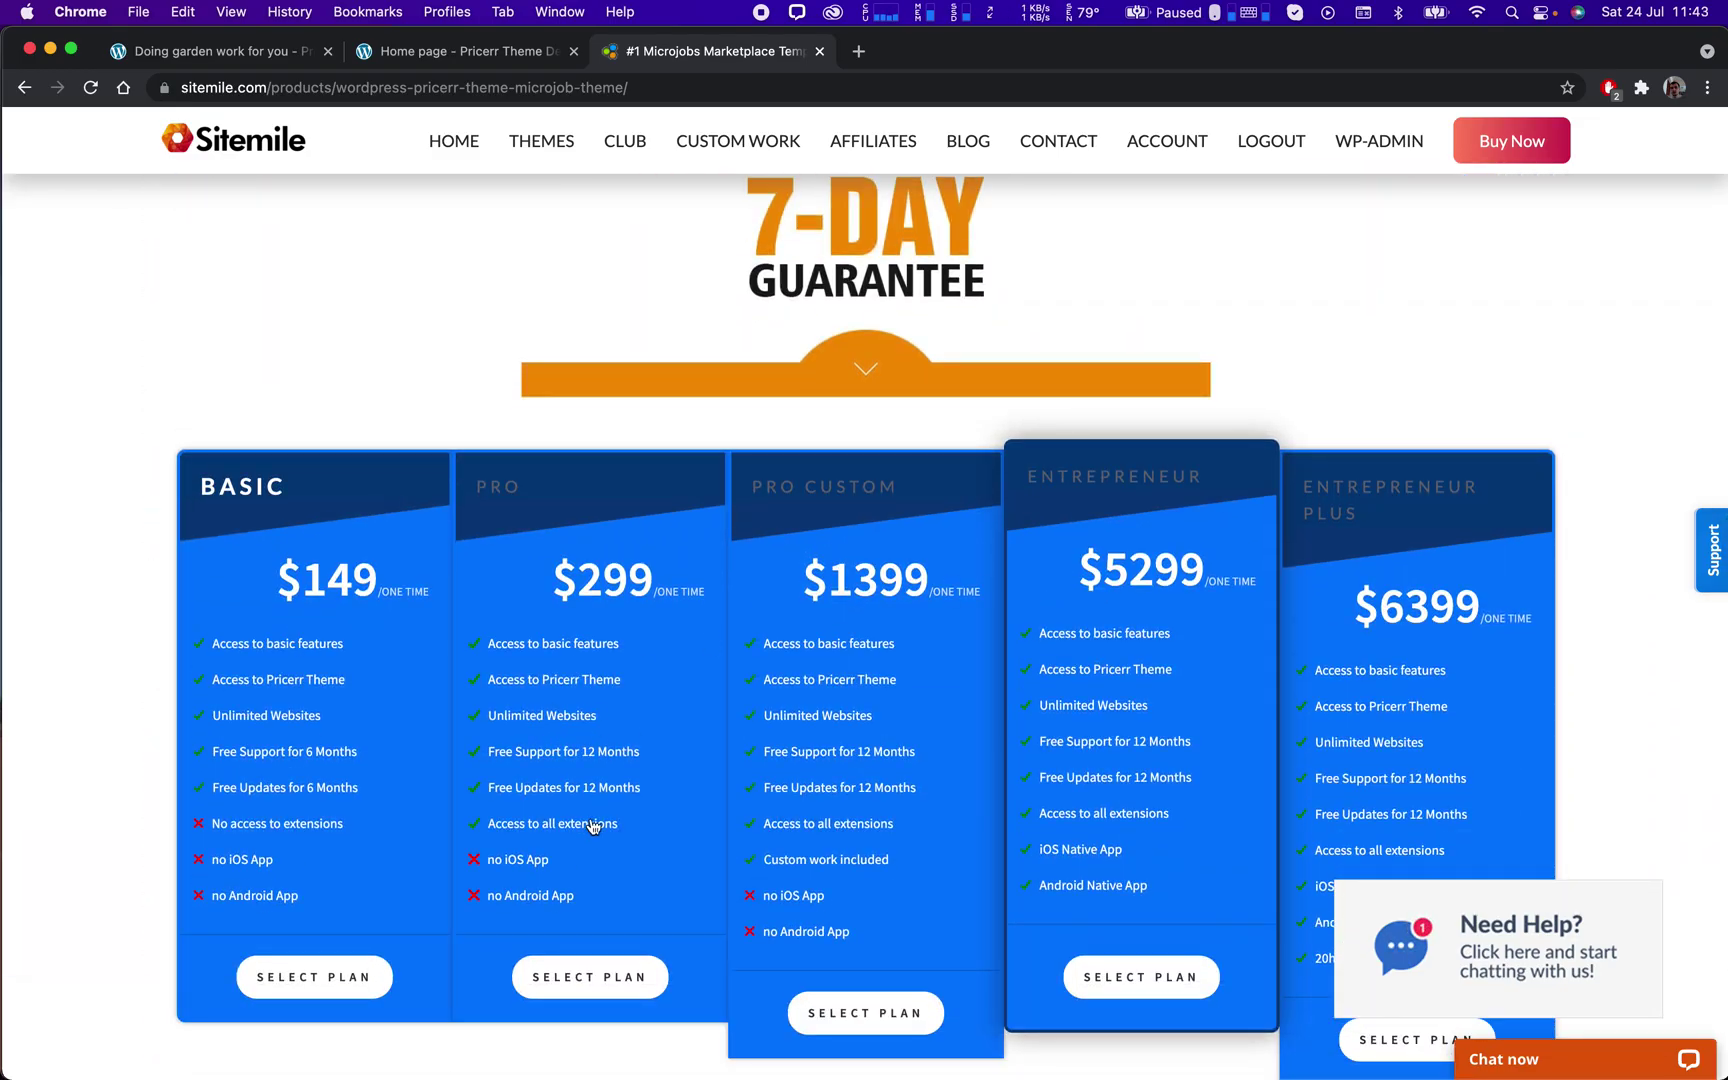
pyautogui.click(585, 822)
# Browse the Pricerr Theme Extensions, pointing out the Payfast and Stripe add-ons, then return to the purchase page.
pyautogui.scroll(-5, 680, 660)
pyautogui.scroll(5, 674, 649)
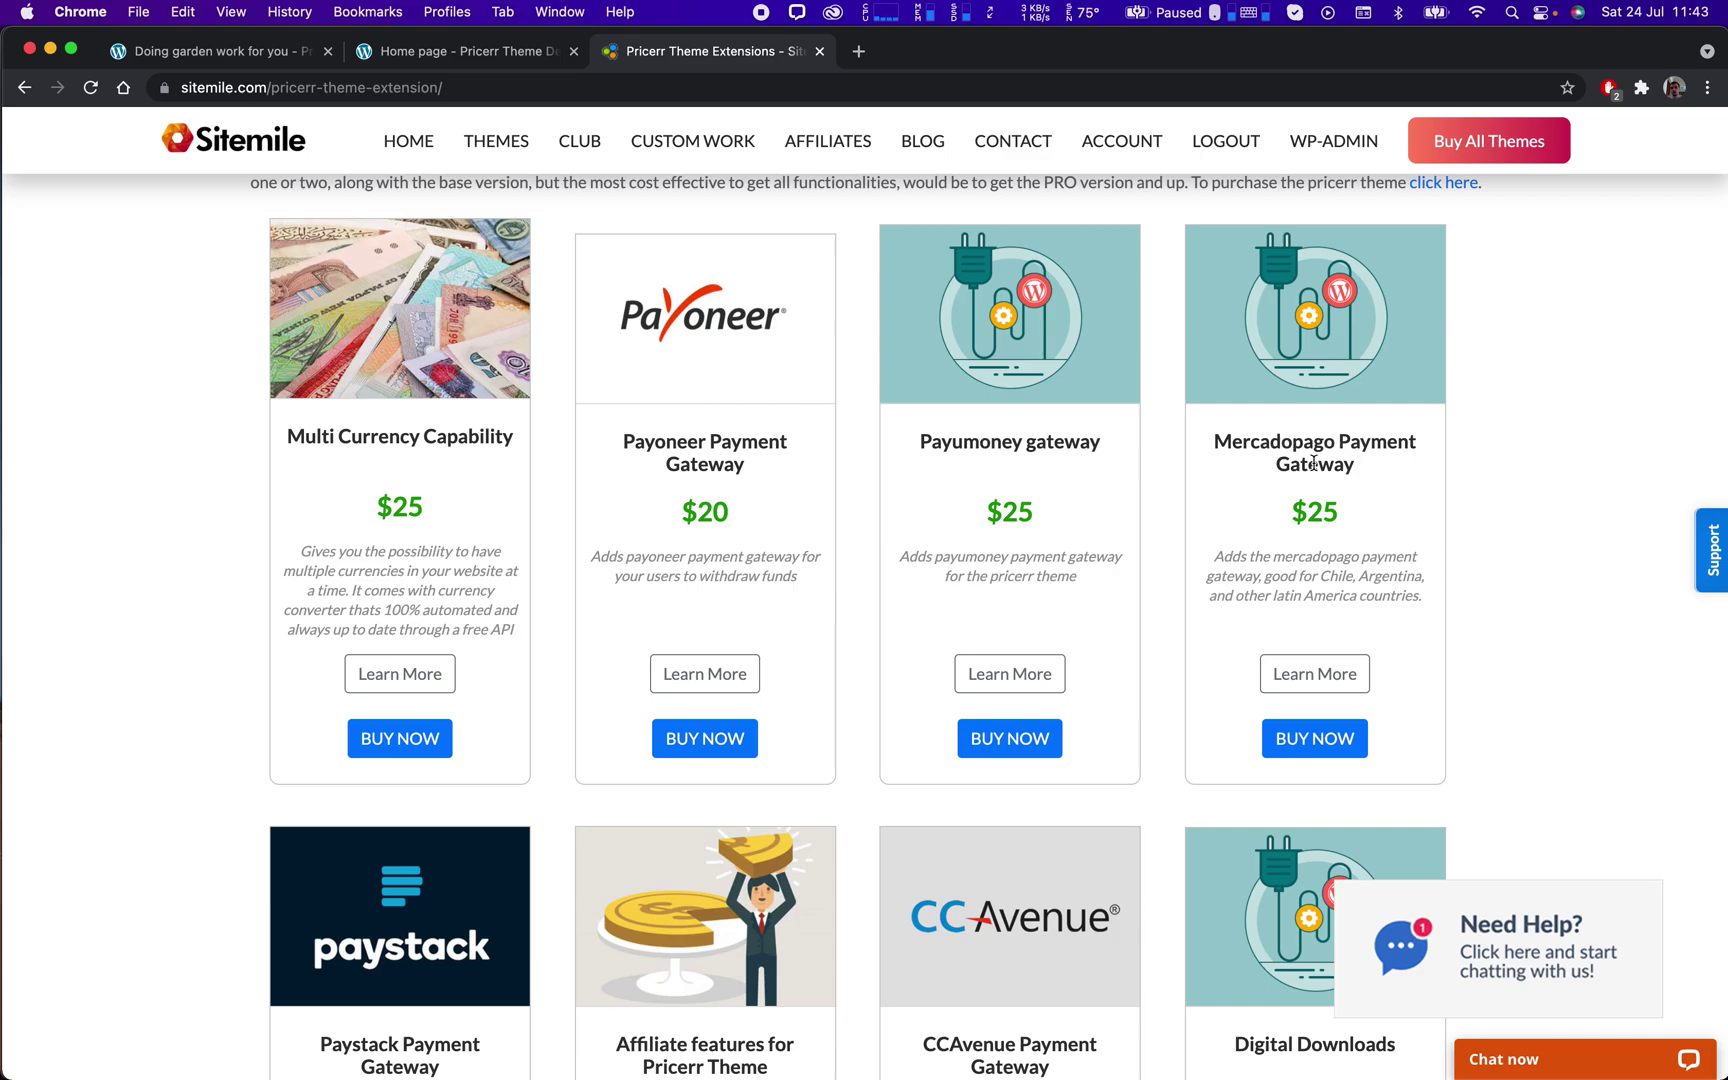
pyautogui.scroll(-3, 1406, 483)
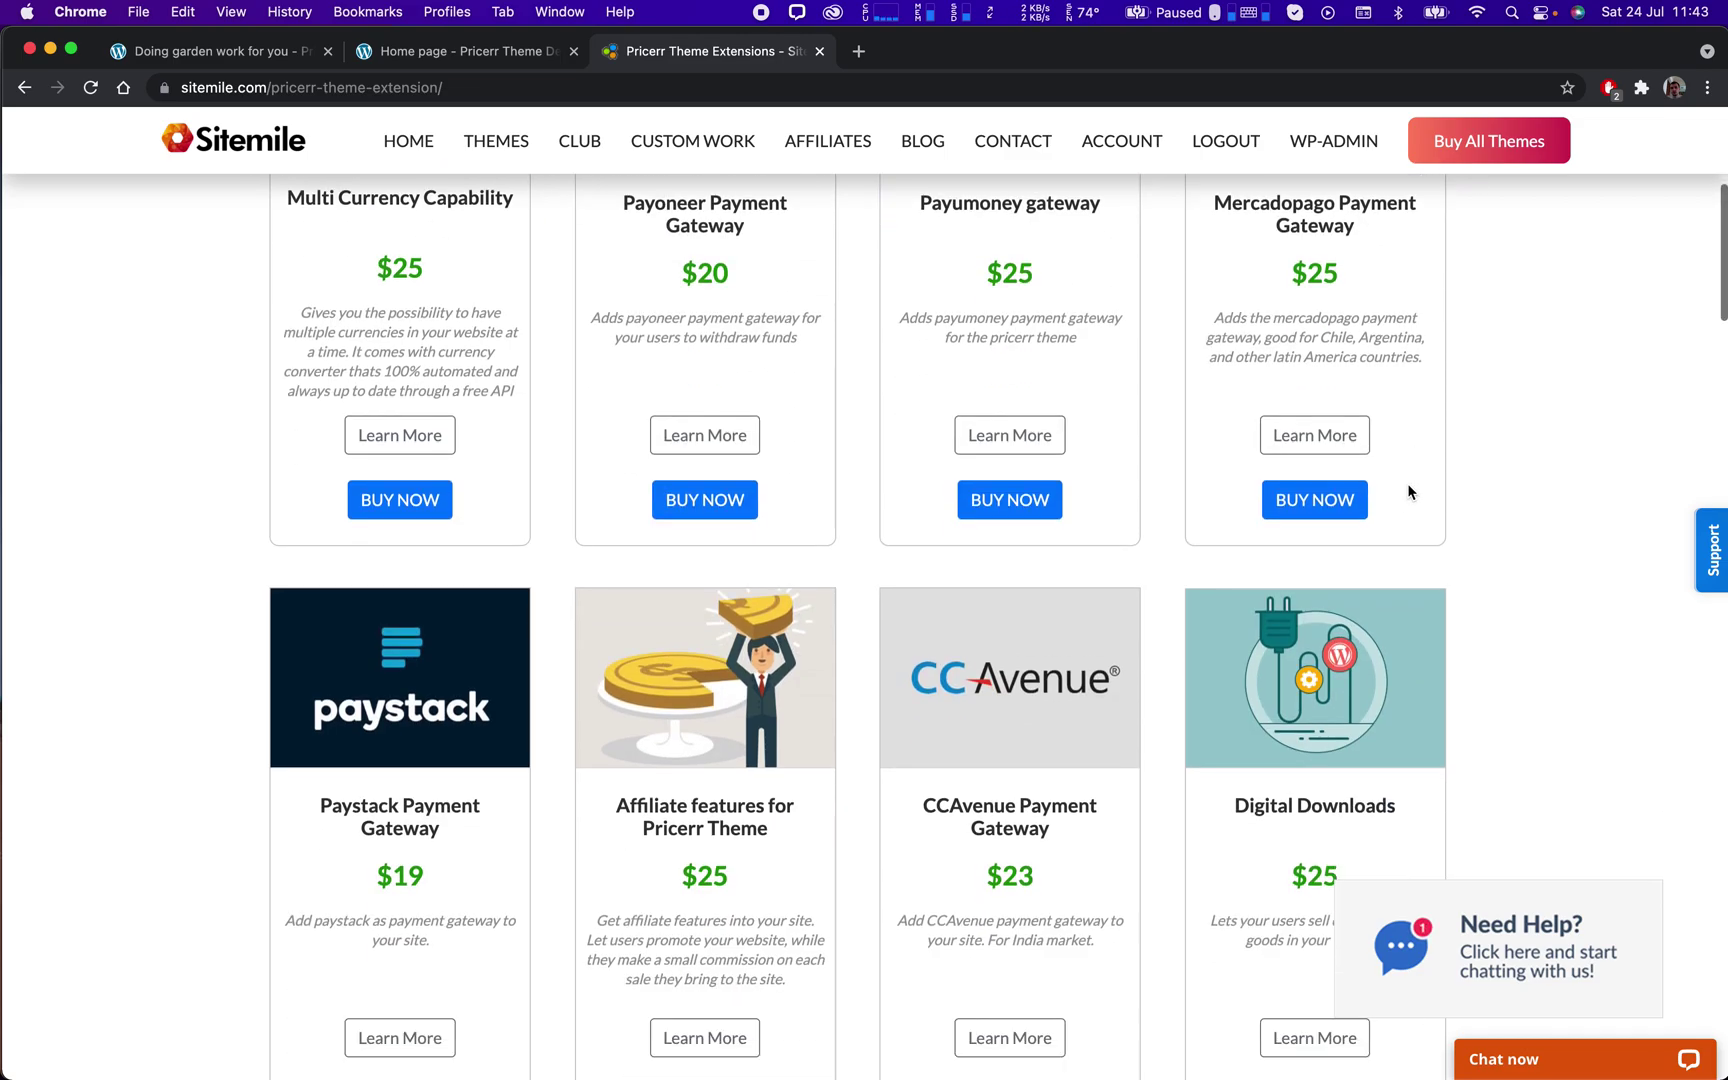
pyautogui.scroll(-12, 1407, 485)
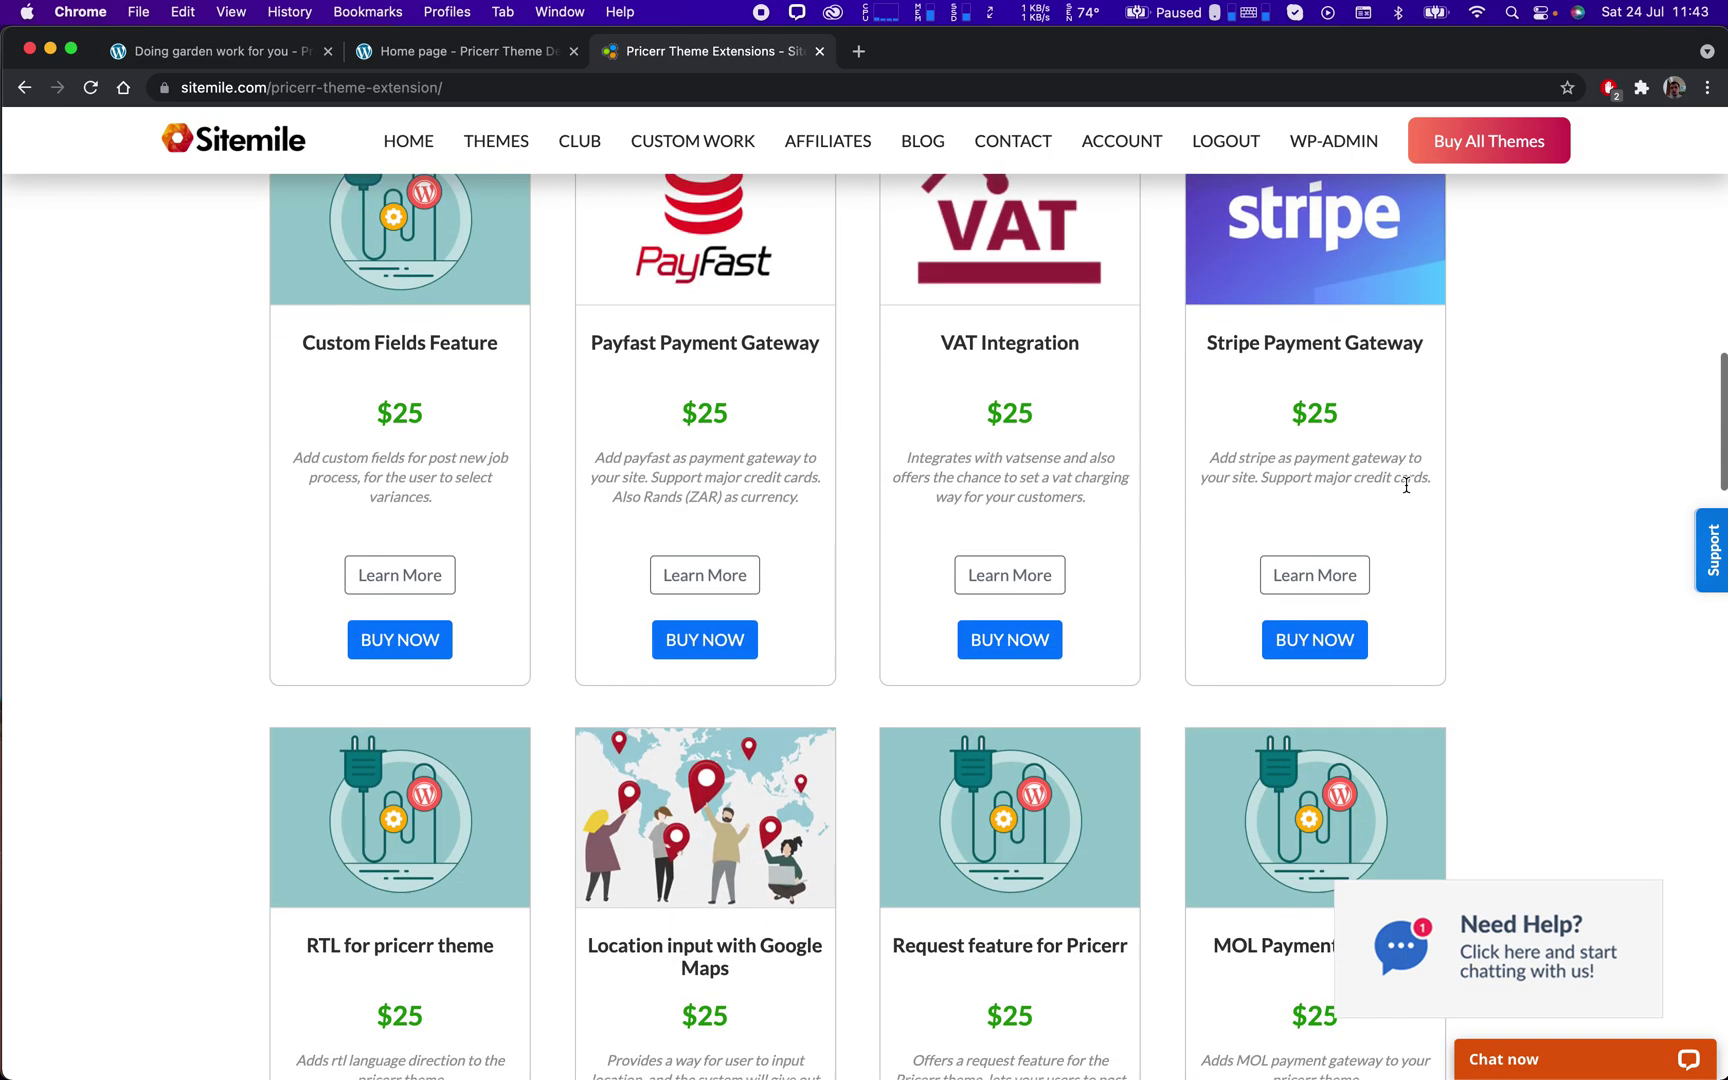
pyautogui.moveTo(591, 343); pyautogui.dragTo(640, 343)
pyautogui.click(1684, 643)
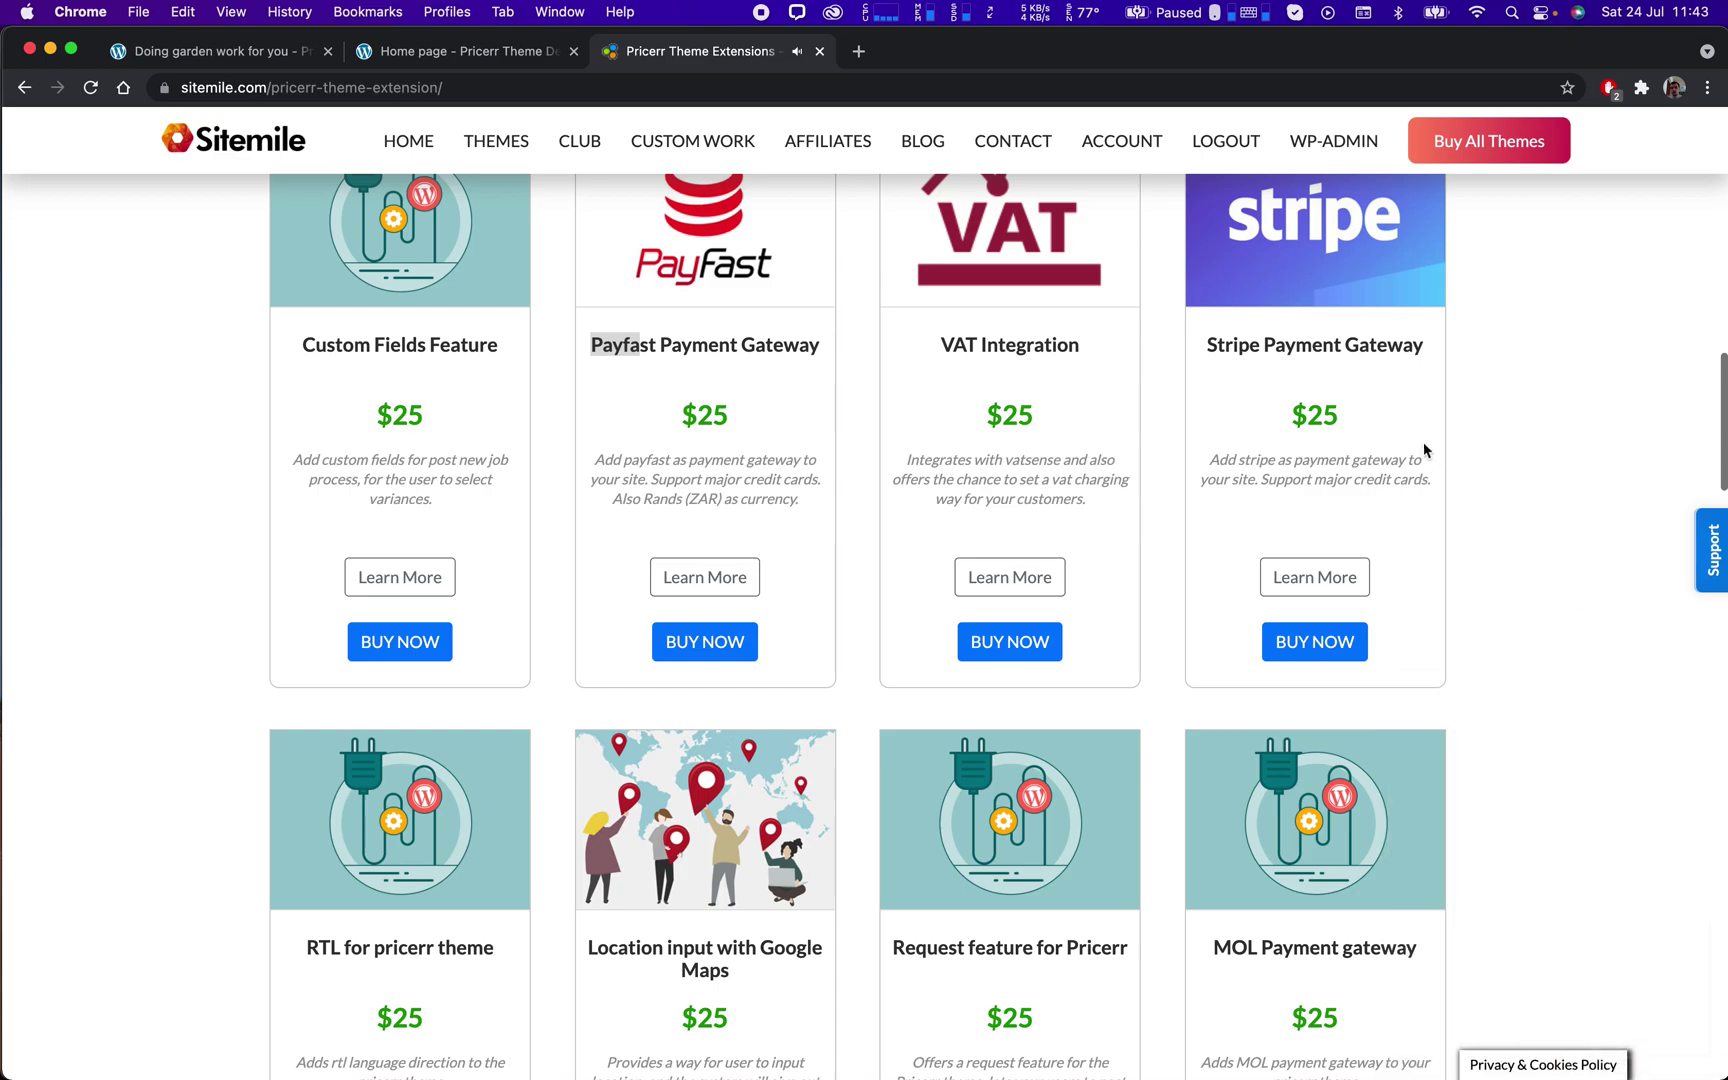
pyautogui.moveTo(1209, 344); pyautogui.dragTo(1262, 344)
pyautogui.click(1622, 358)
pyautogui.scroll(-3, 1473, 383)
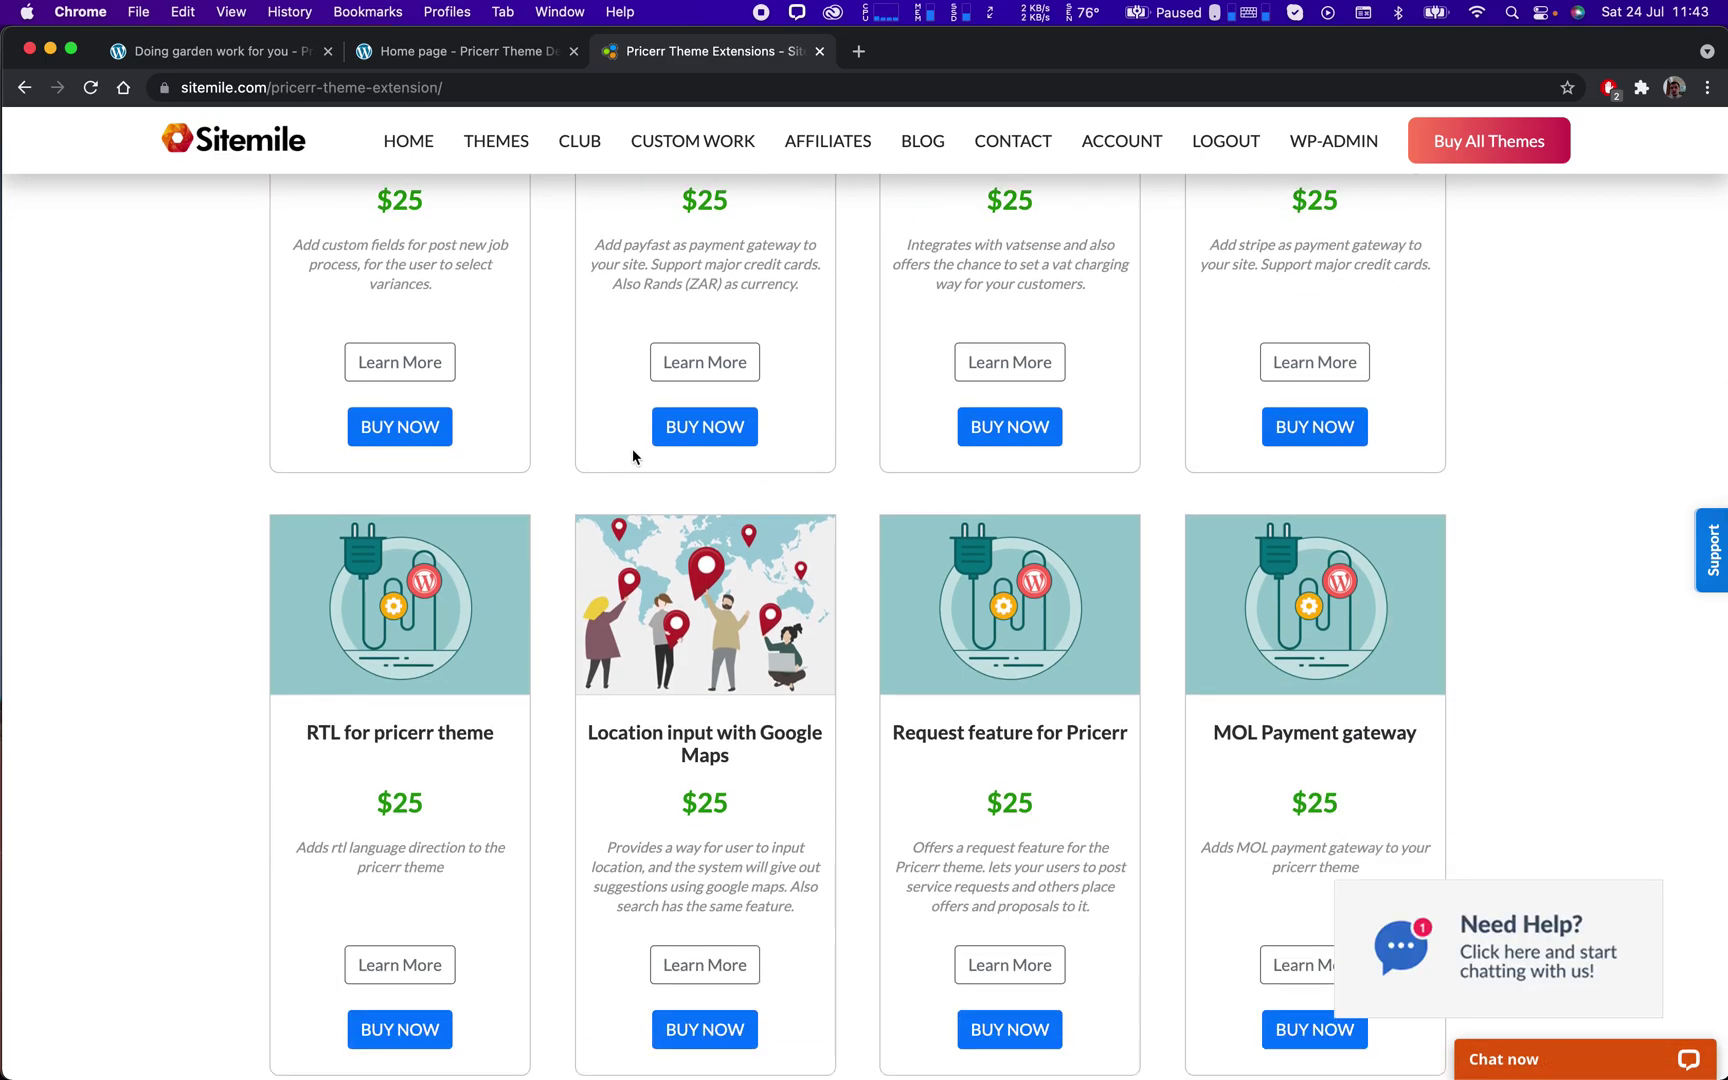
pyautogui.scroll(-10, 632, 450)
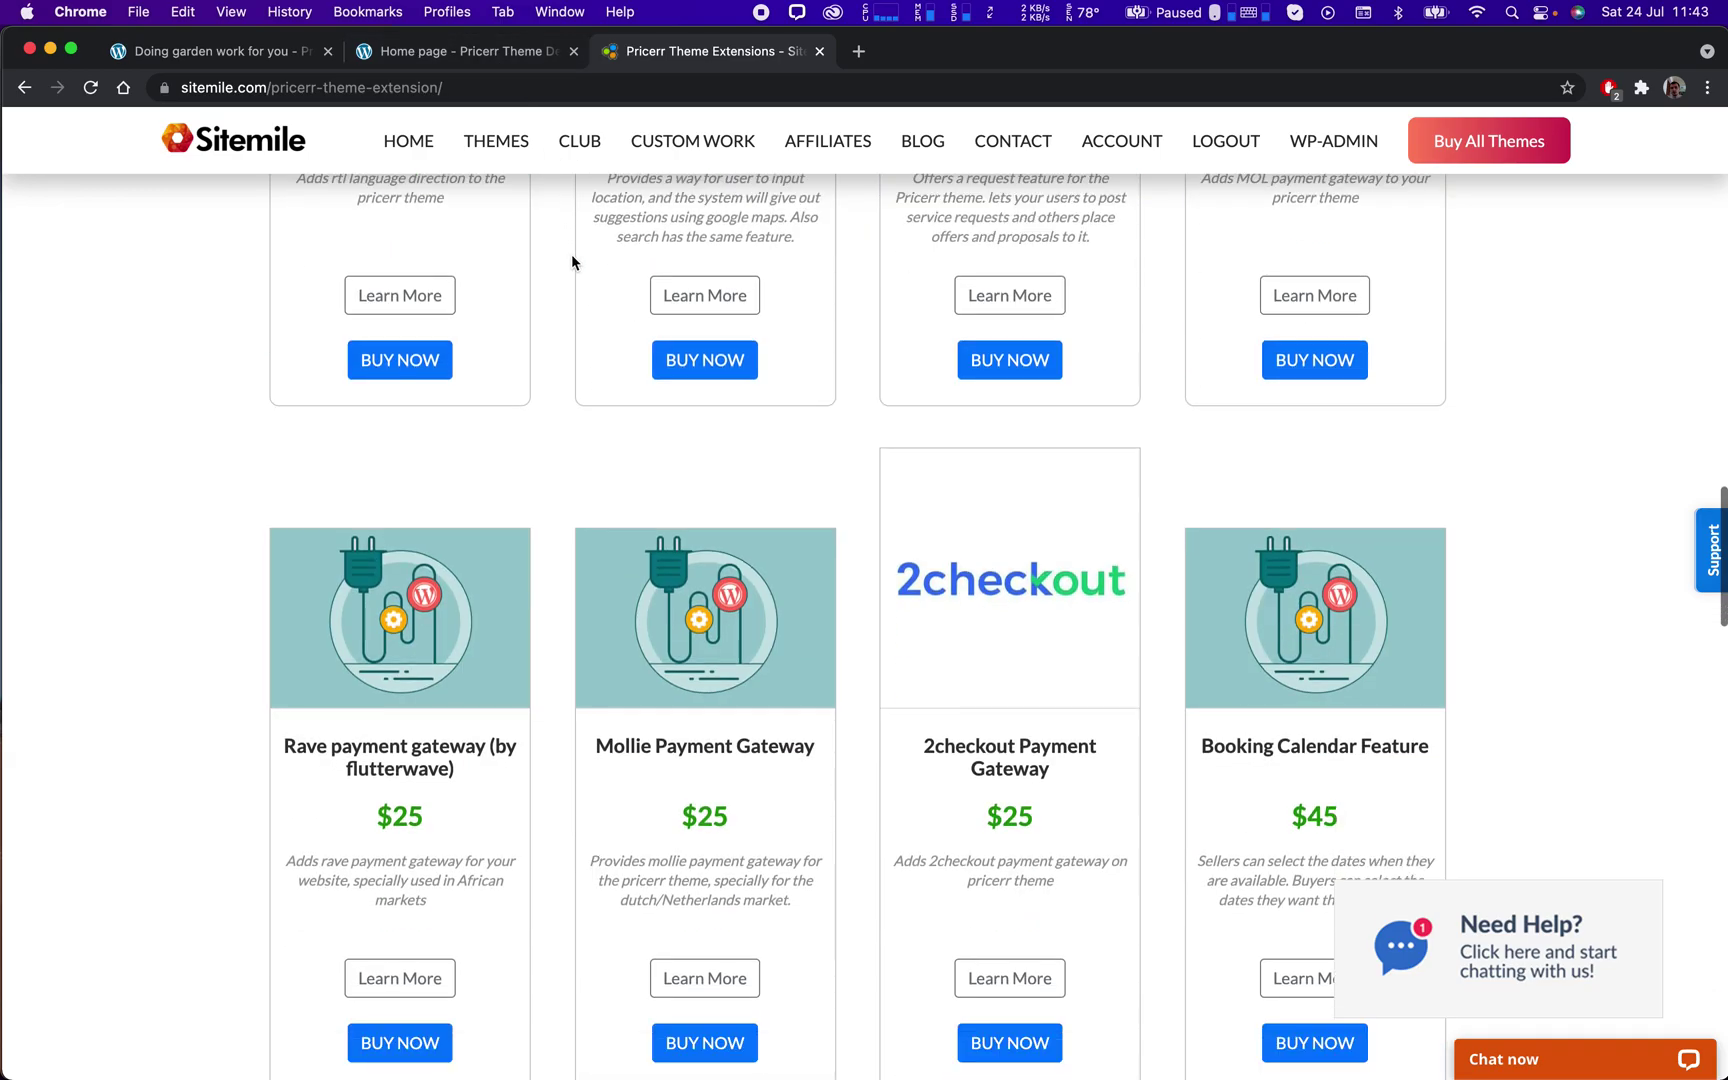
pyautogui.scroll(-10, 572, 262)
pyautogui.scroll(13, 630, 262)
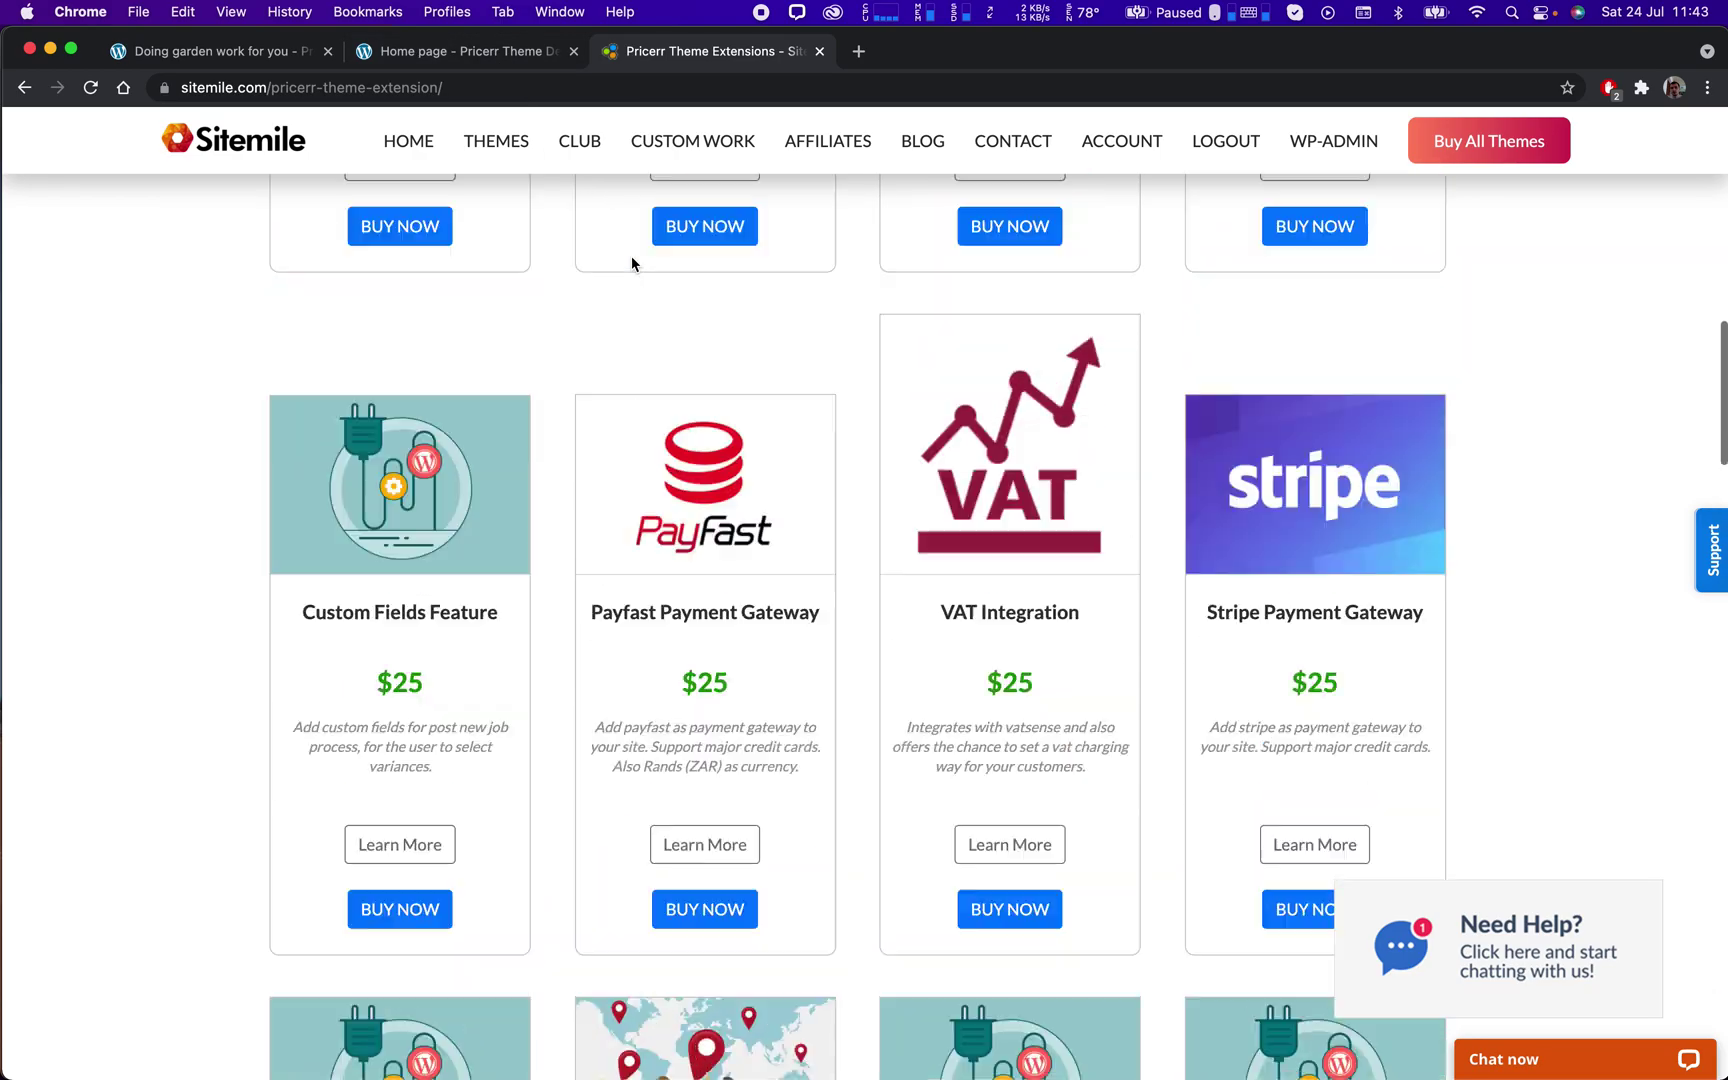
pyautogui.scroll(10, 632, 263)
pyautogui.click(442, 50)
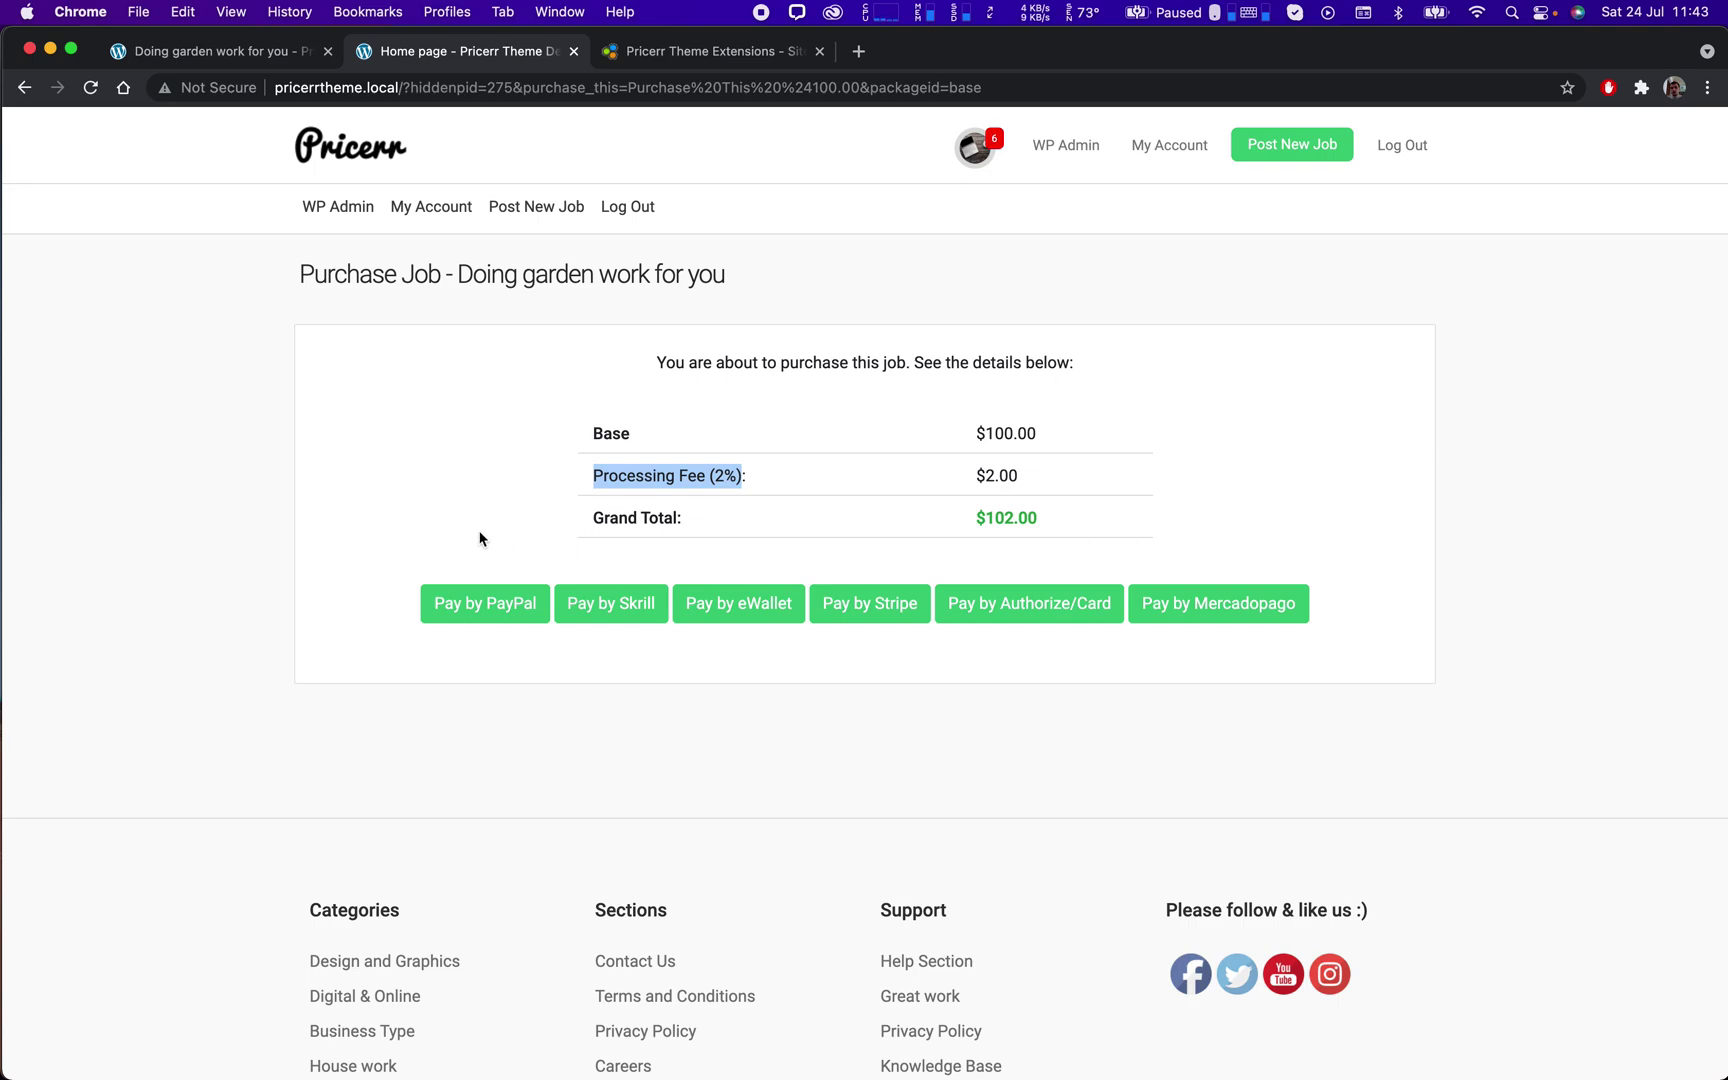
# Pay the $102.00 for the garden job from the $167.51 e-wallet balance.
pyautogui.click(751, 610)
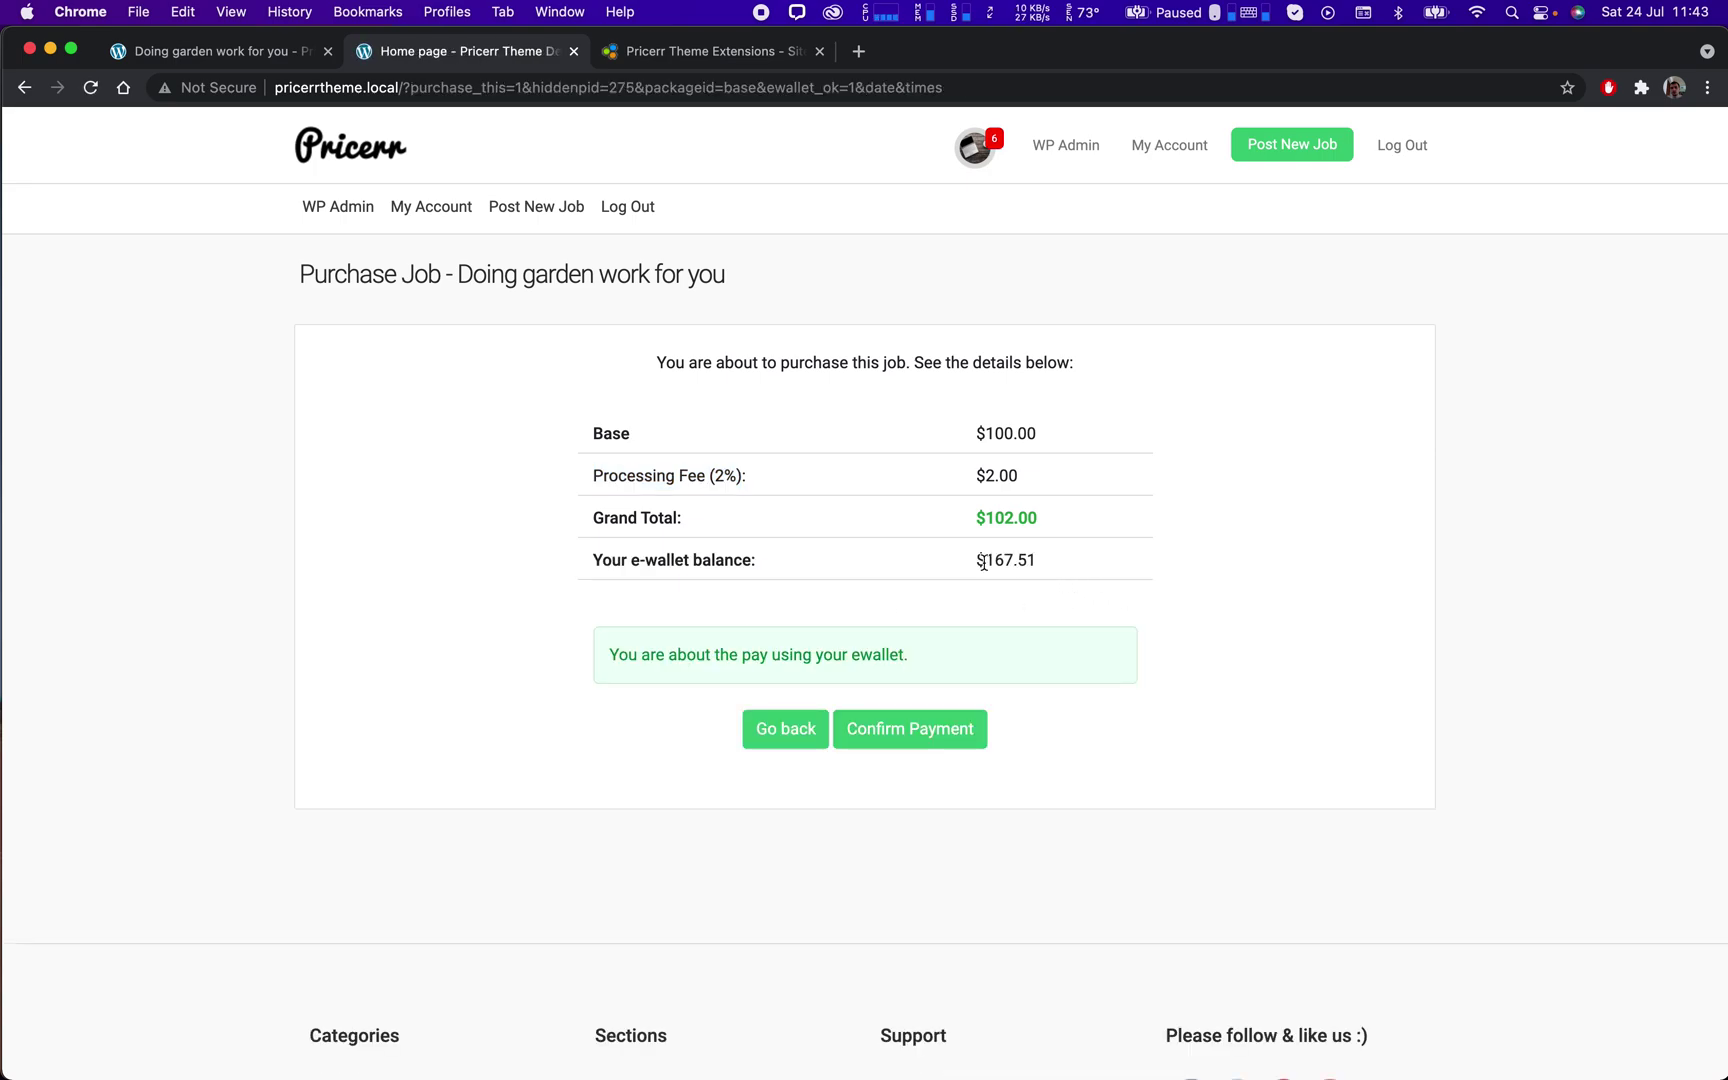
pyautogui.doubleClick(1034, 562)
pyautogui.click(932, 741)
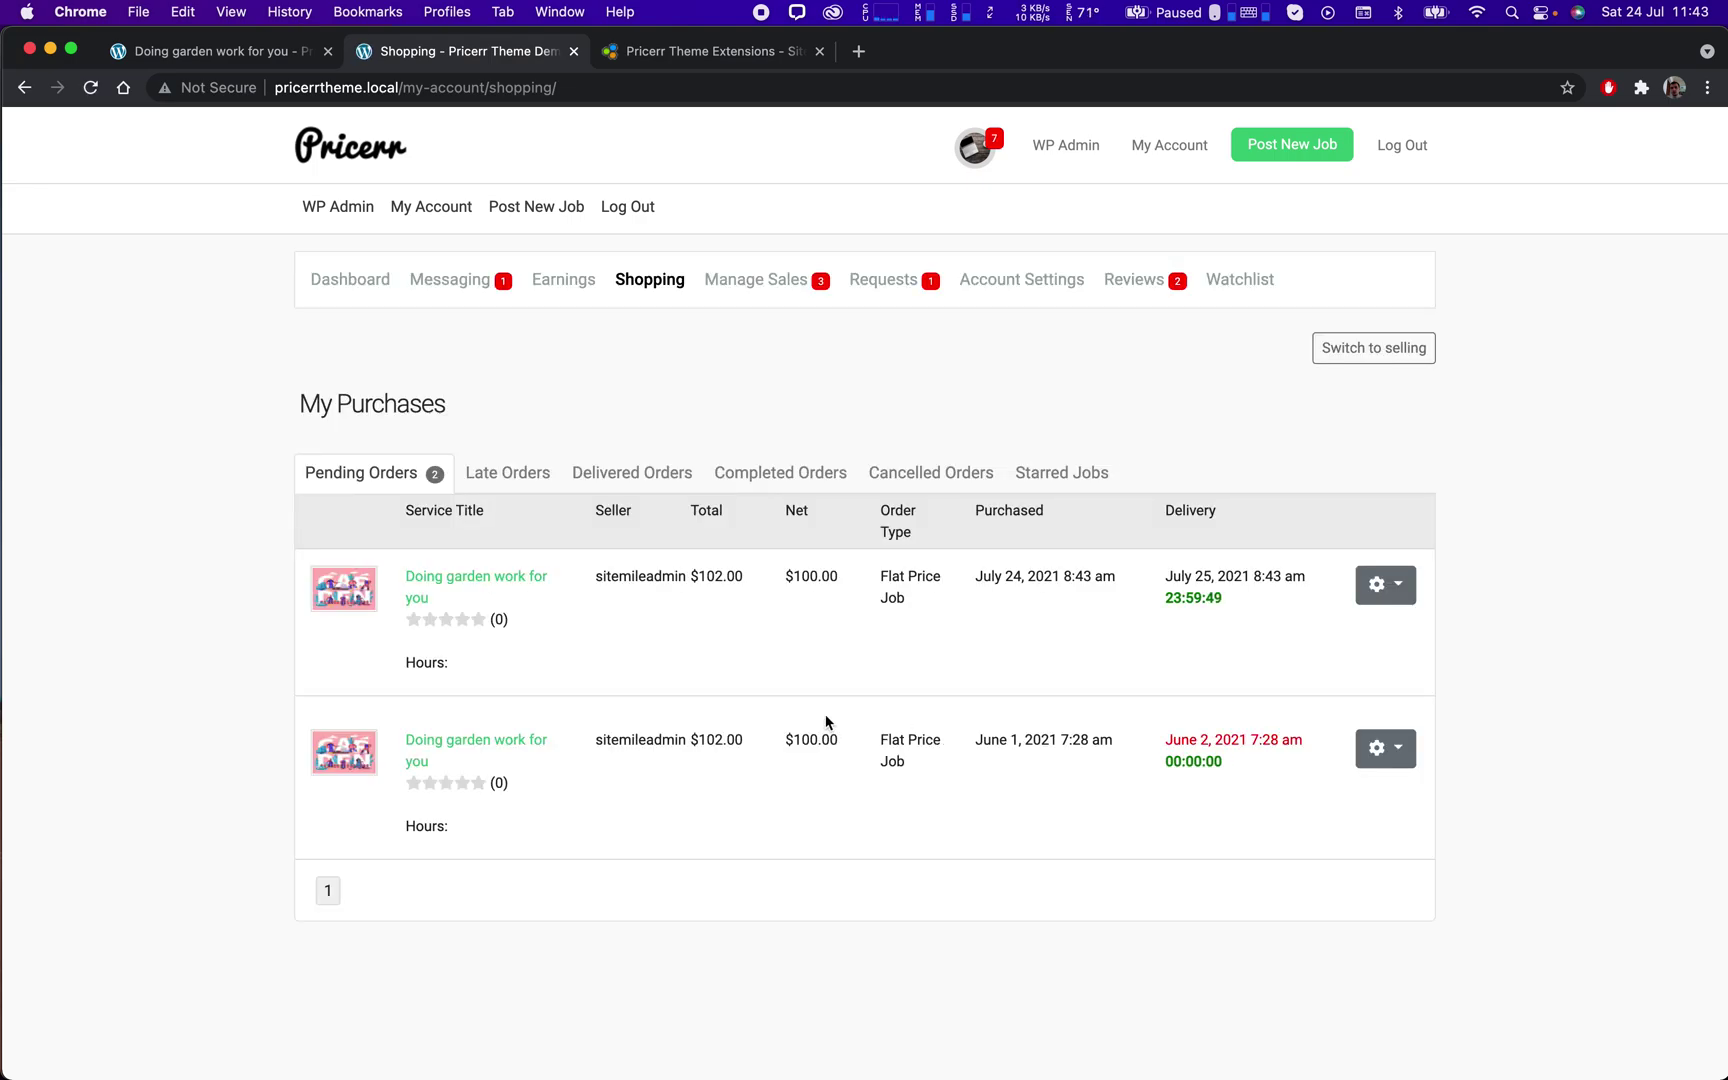
# In My Purchases, open the Order Page for the new order #13 from its gear menu.
pyautogui.moveTo(972, 582); pyautogui.dragTo(1133, 584)
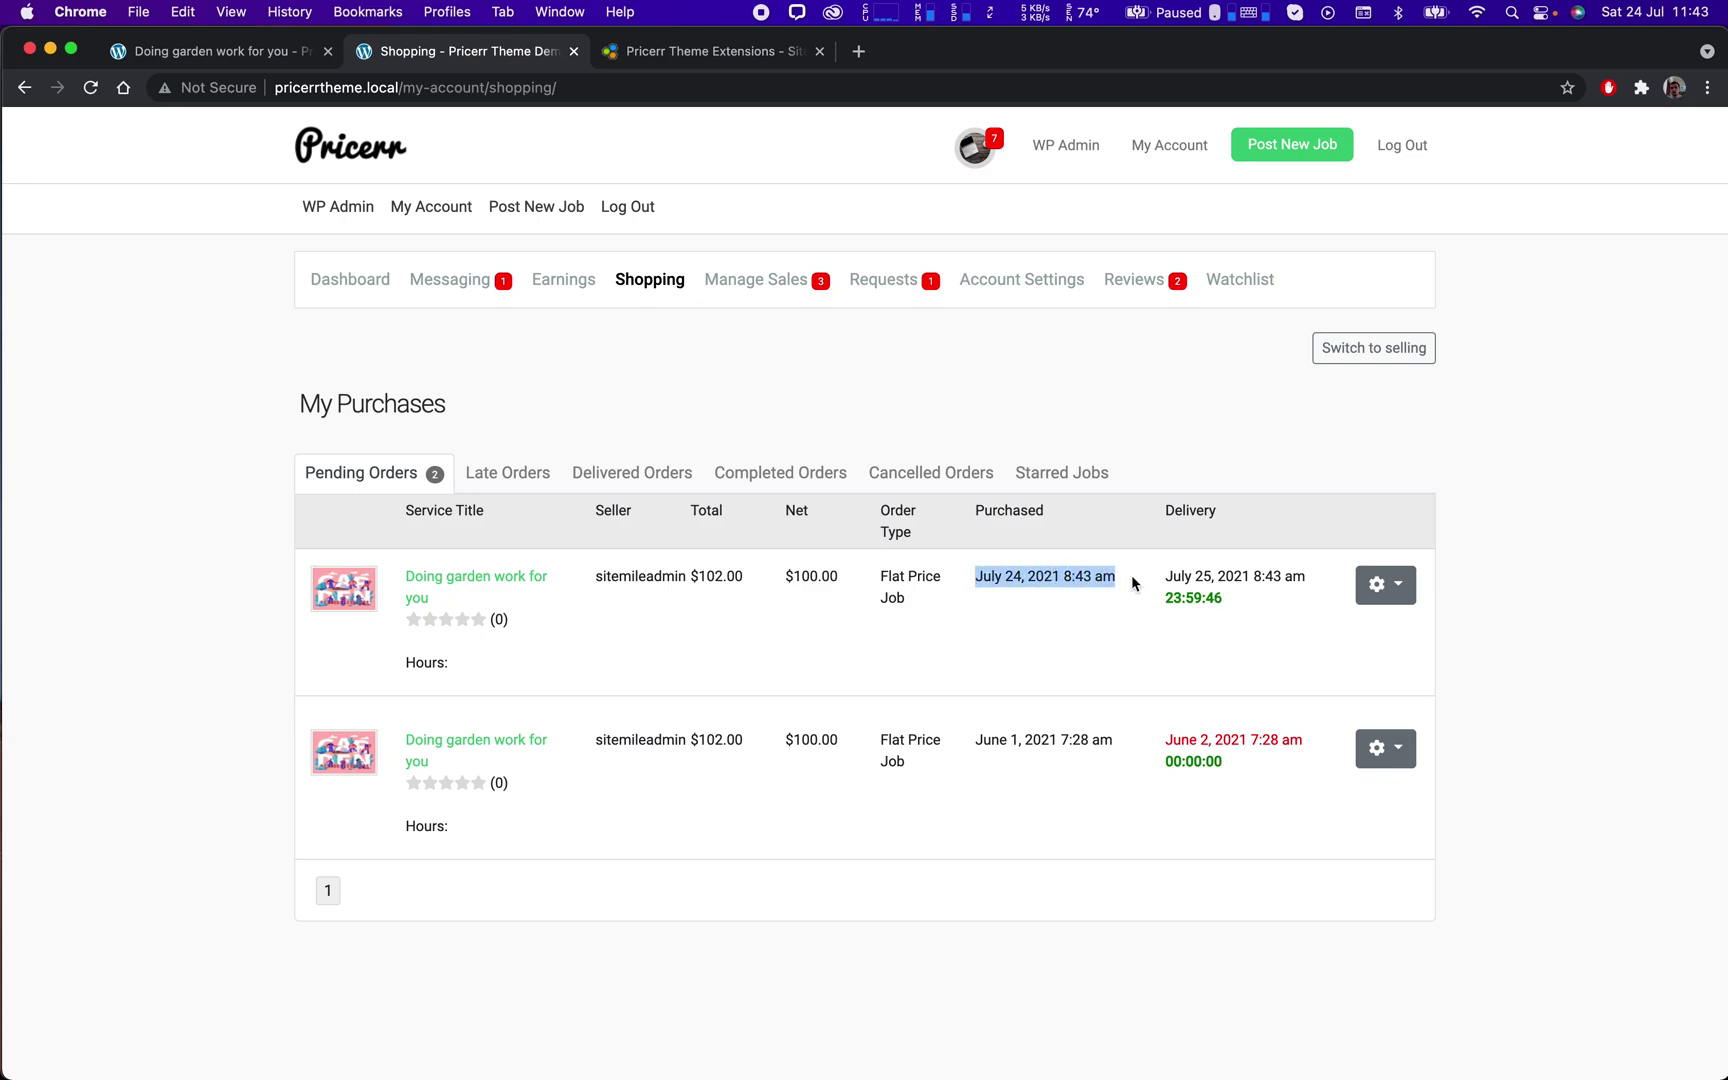
pyautogui.click(1225, 605)
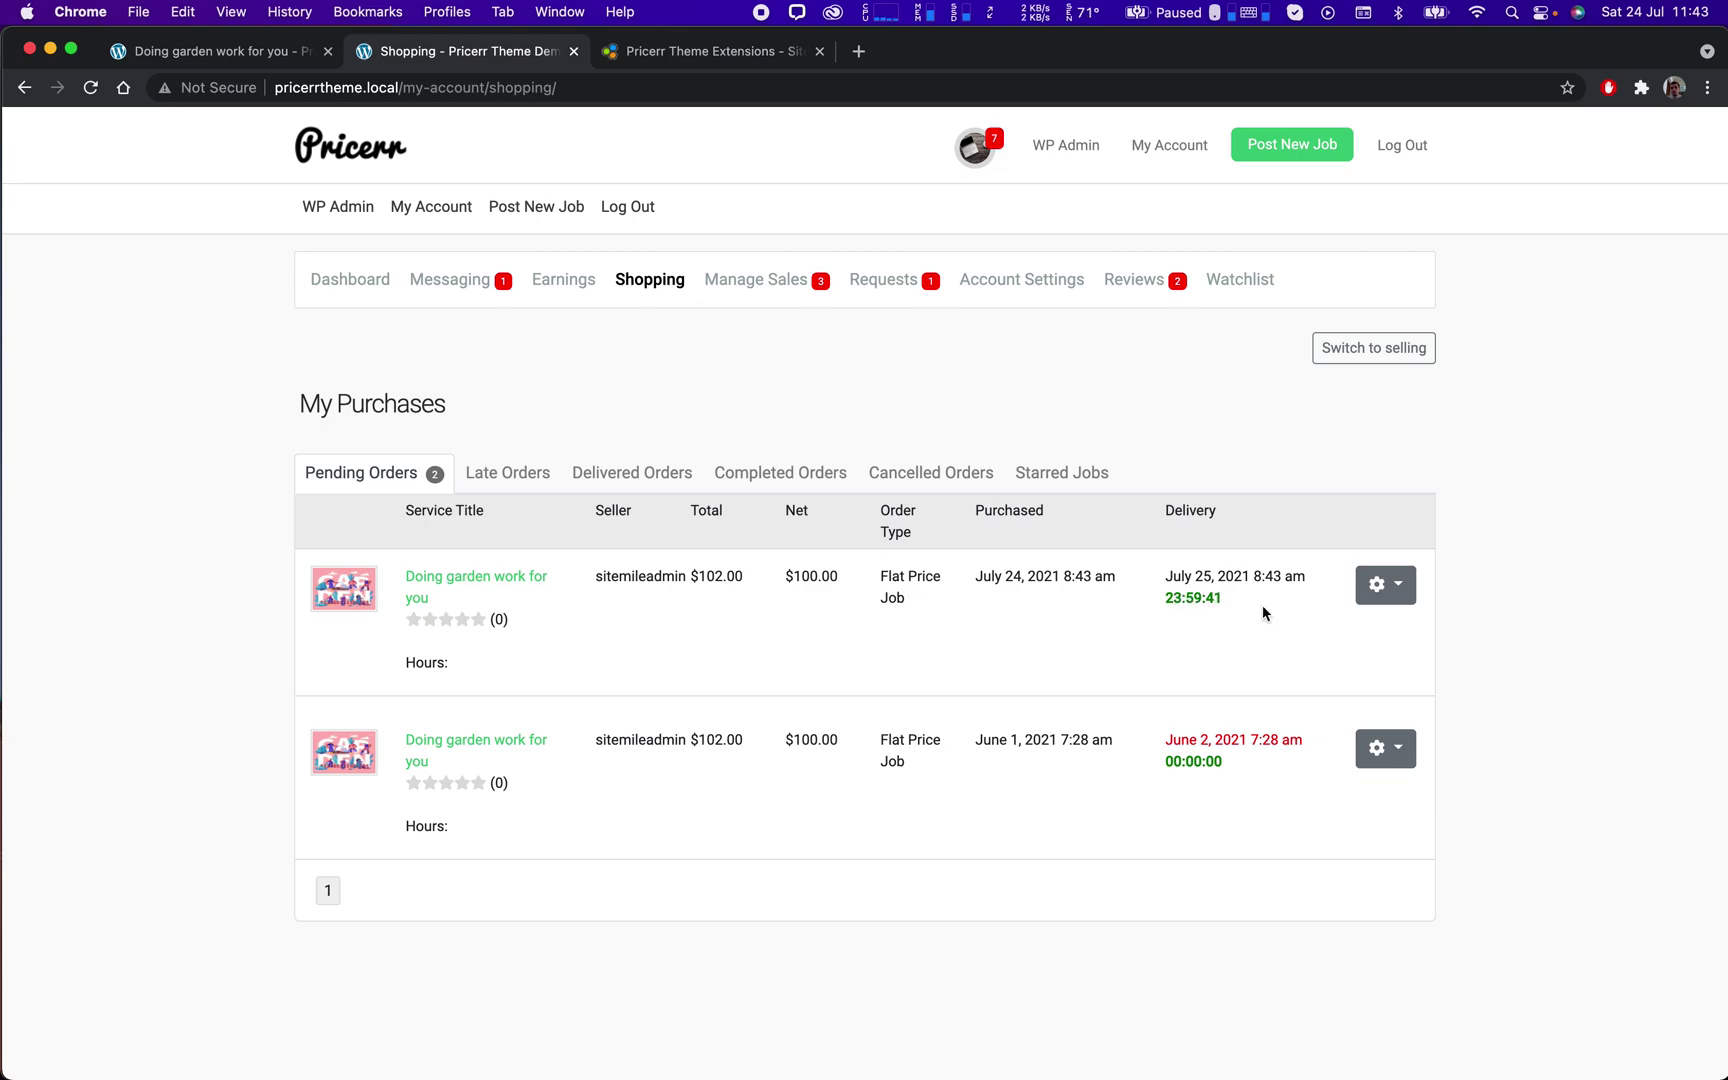
pyautogui.click(1377, 588)
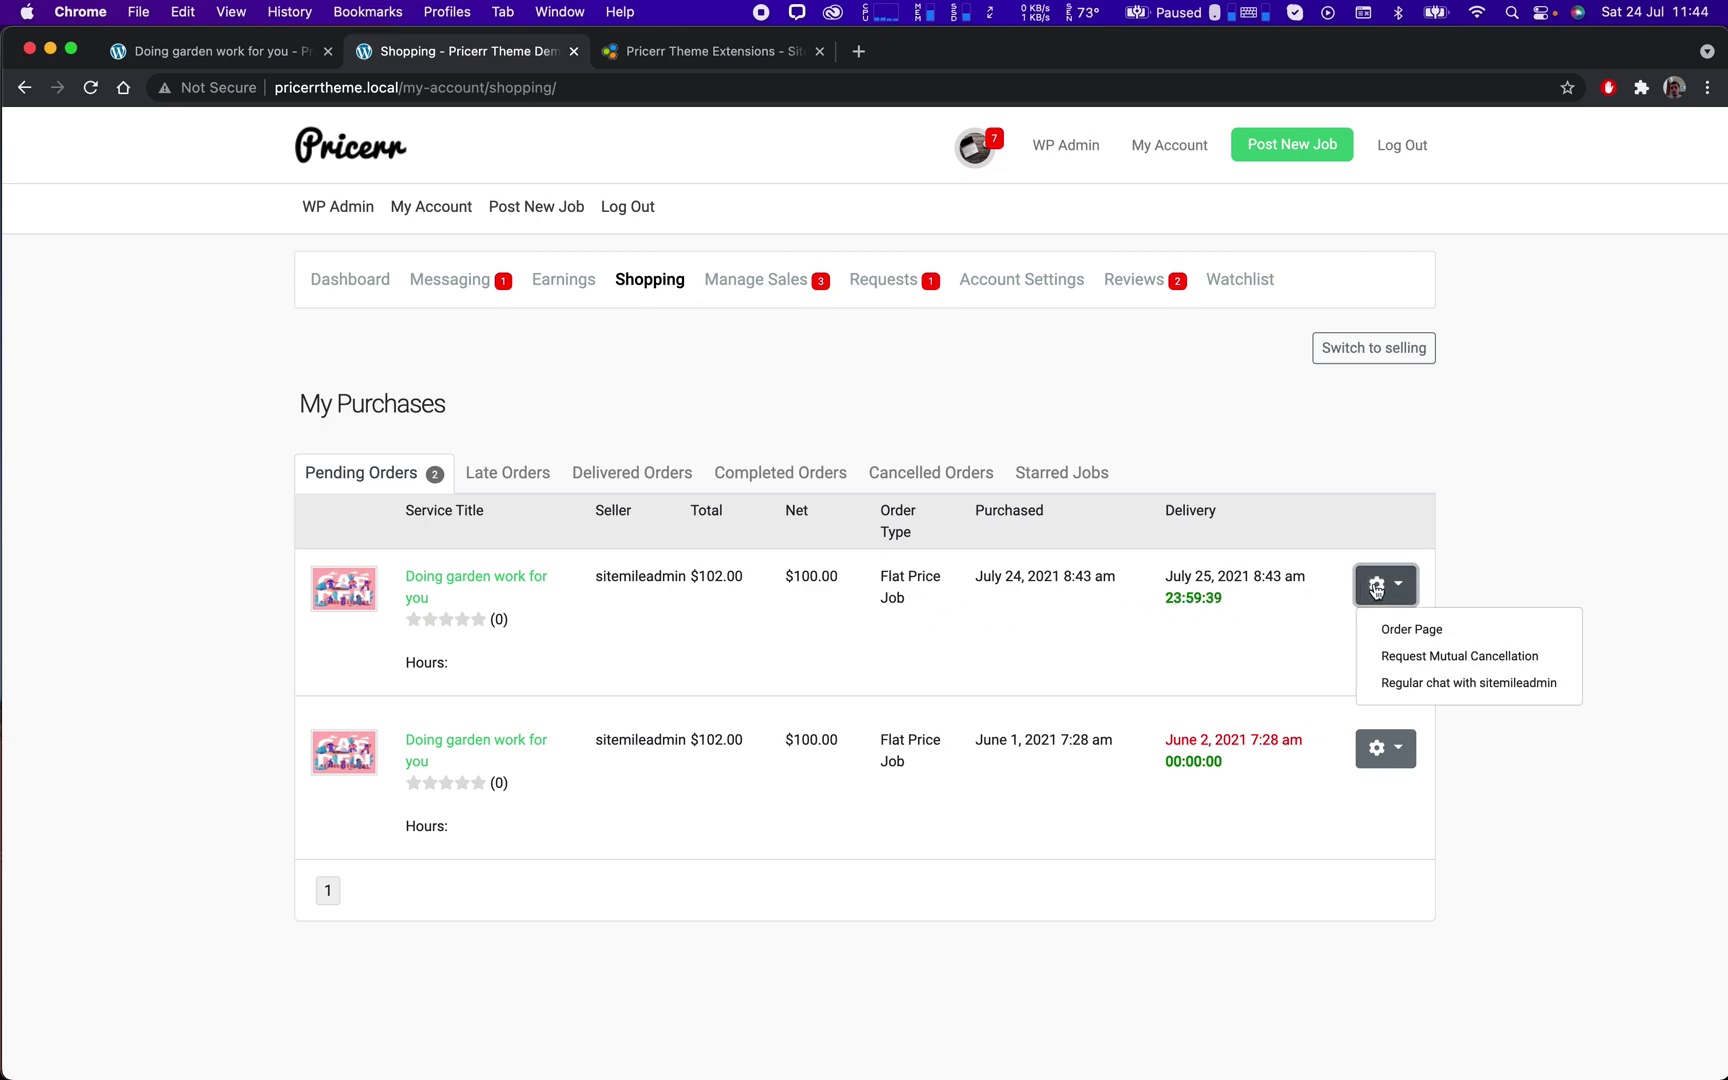
pyautogui.click(1428, 630)
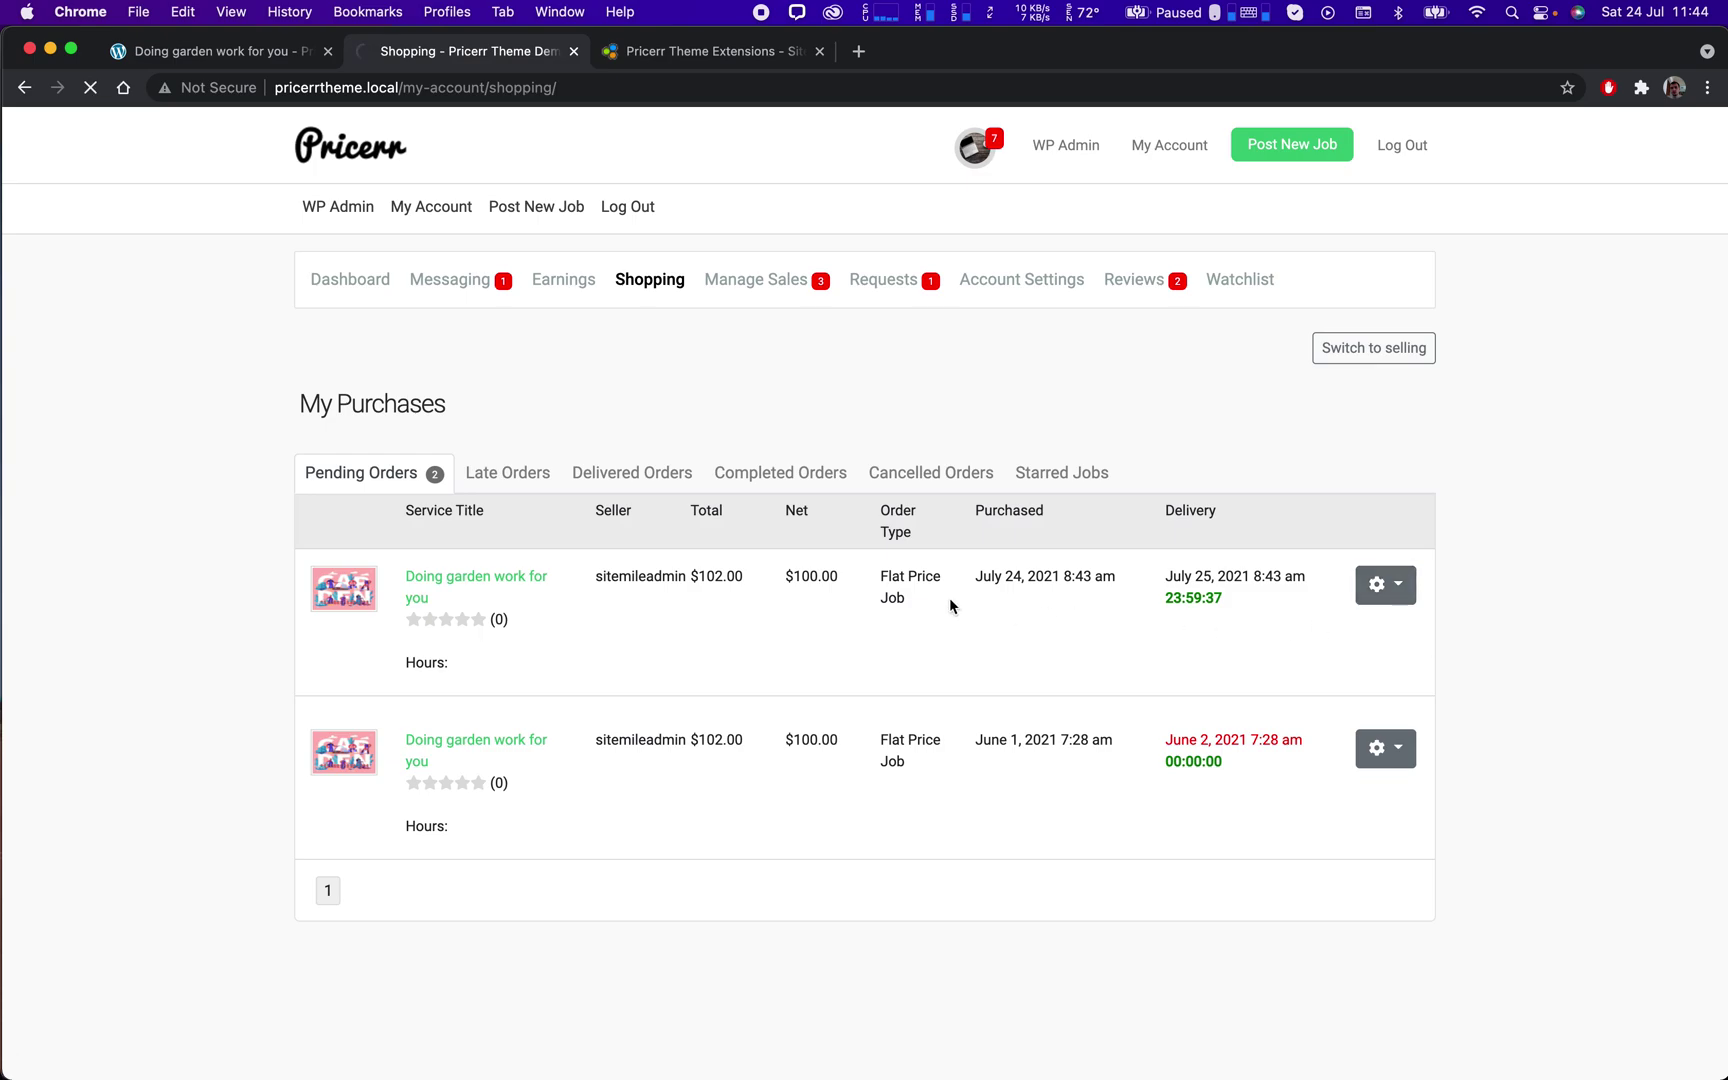
pyautogui.scroll(-5, 955, 600)
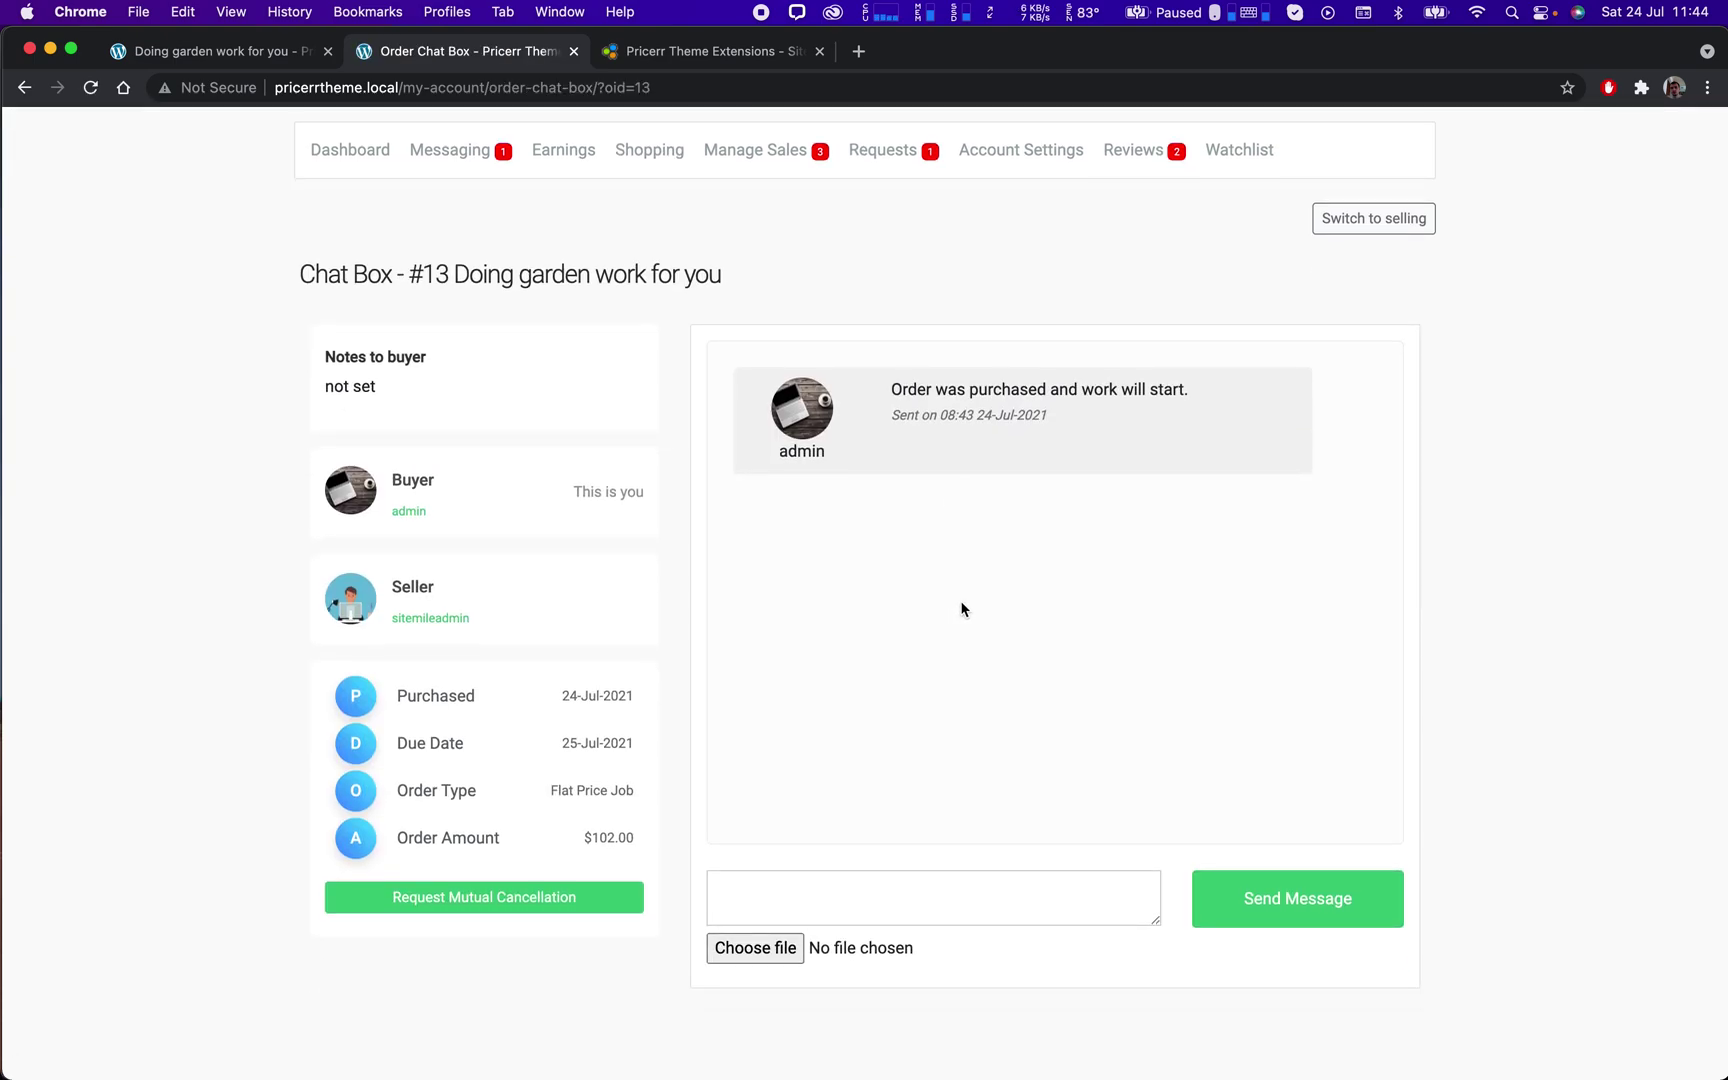
# Send the seller the chat message 'i want this done faster' on order #13.
pyautogui.scroll(3, 962, 606)
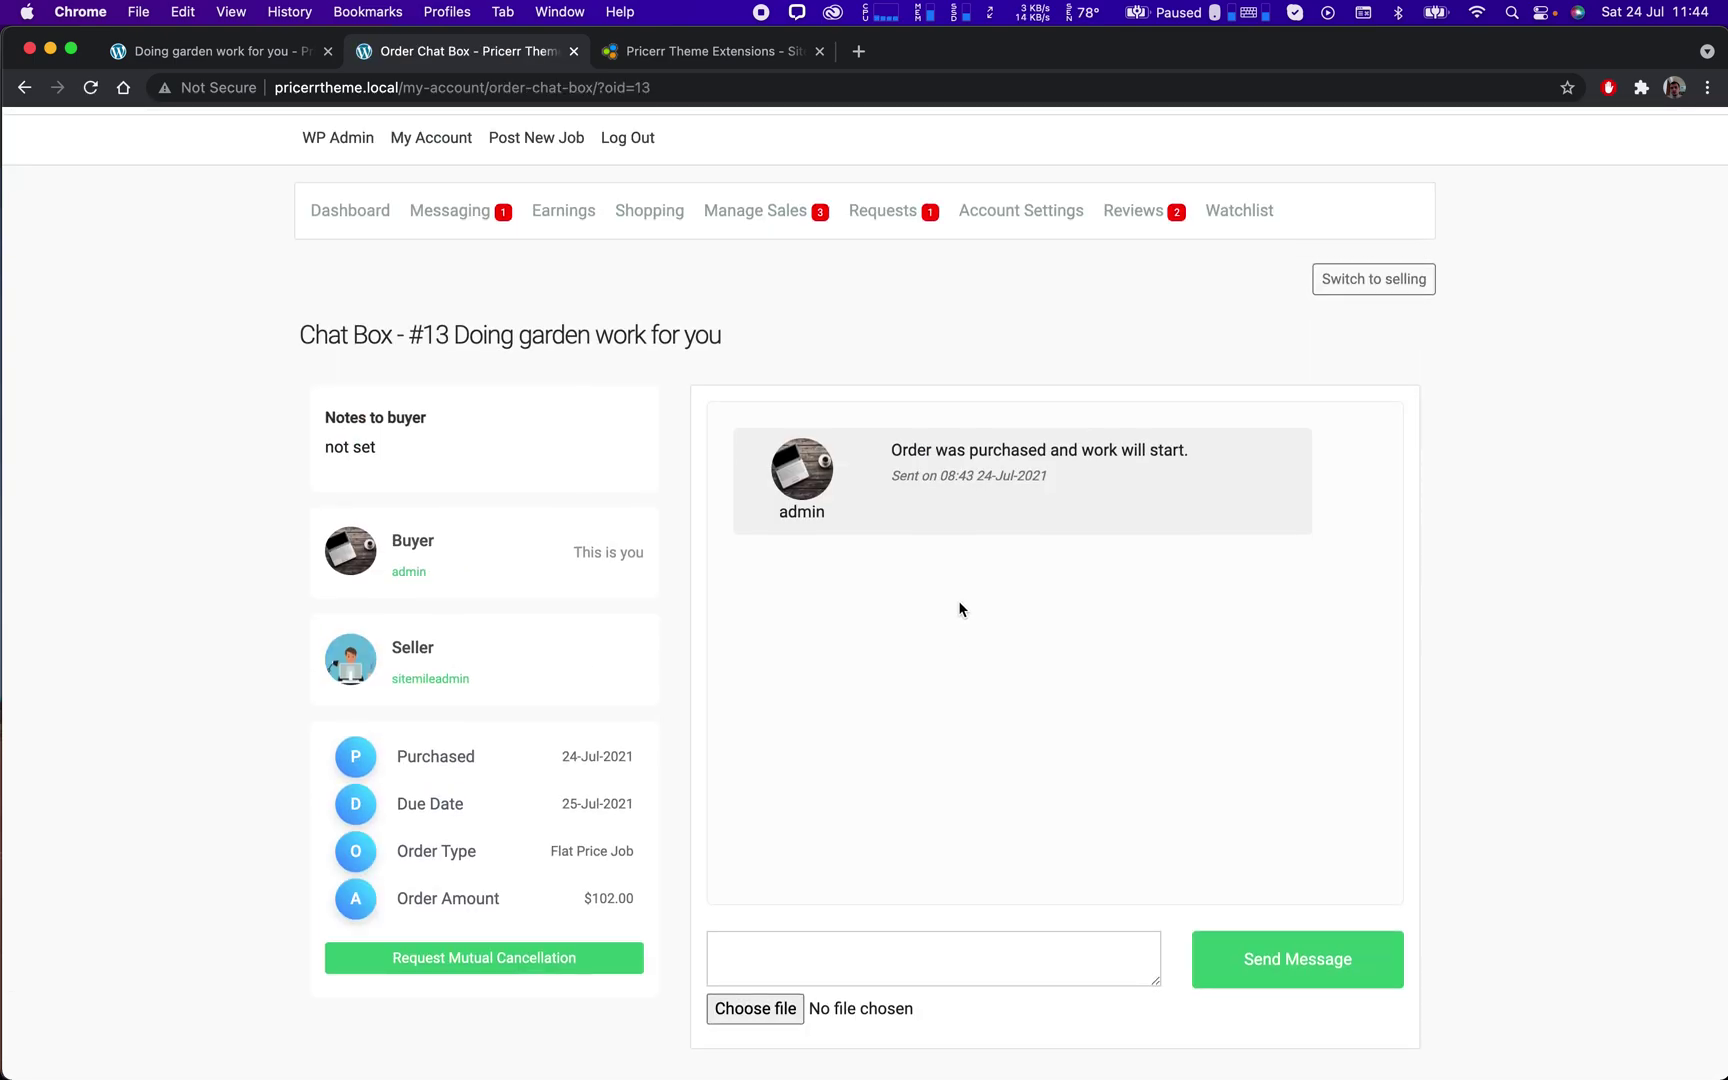
pyautogui.click(903, 946)
pyautogui.write('i want this done faster')
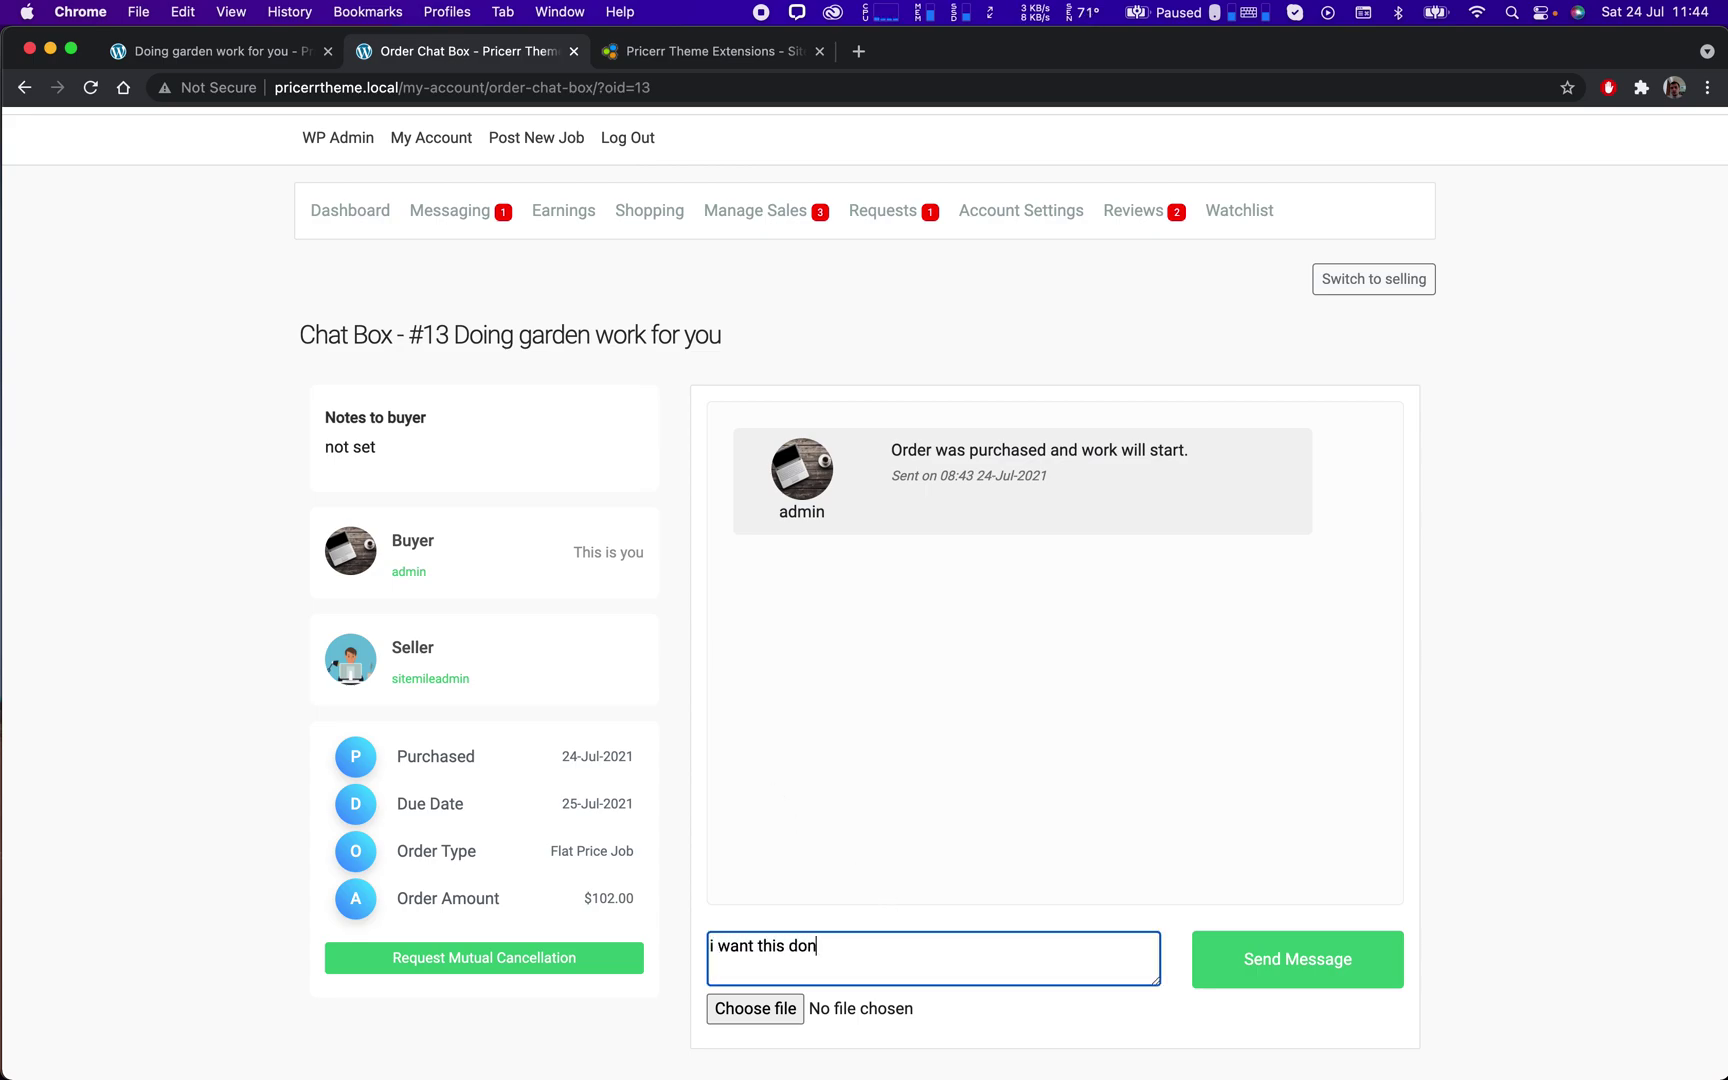
pyautogui.click(1262, 982)
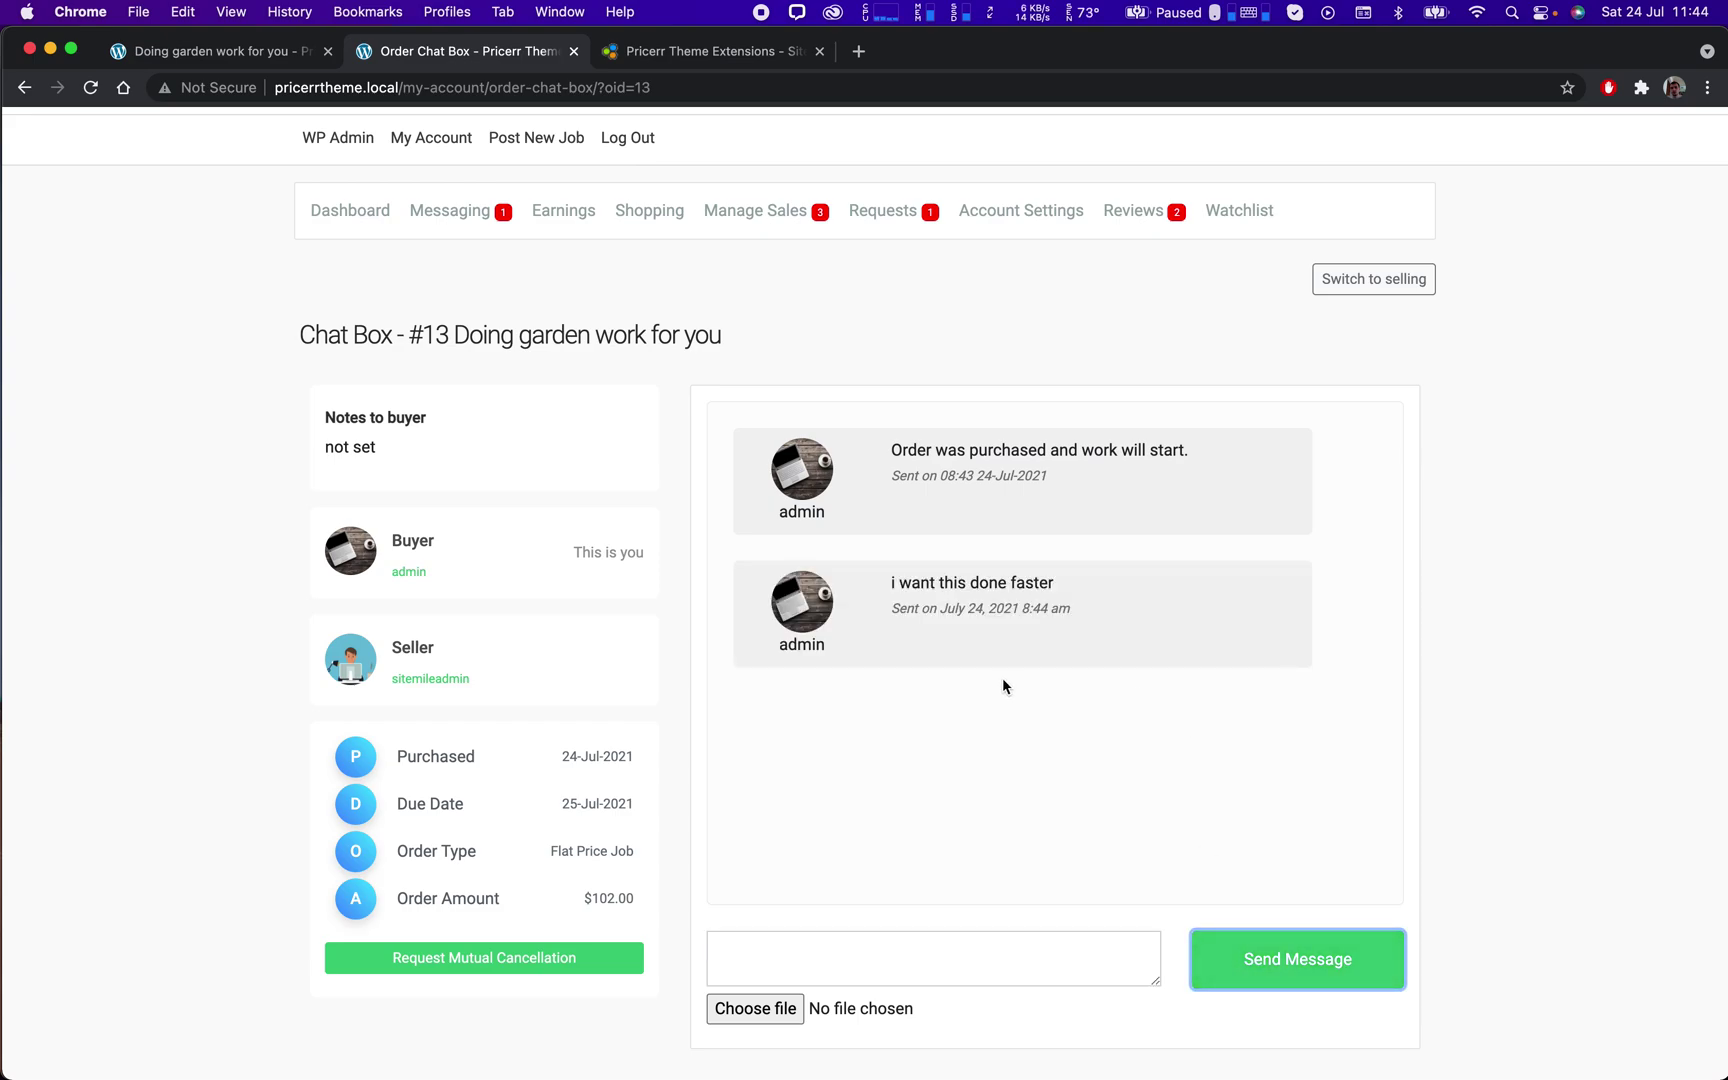
pyautogui.moveTo(1091, 622); pyautogui.dragTo(884, 543)
pyautogui.click(1226, 569)
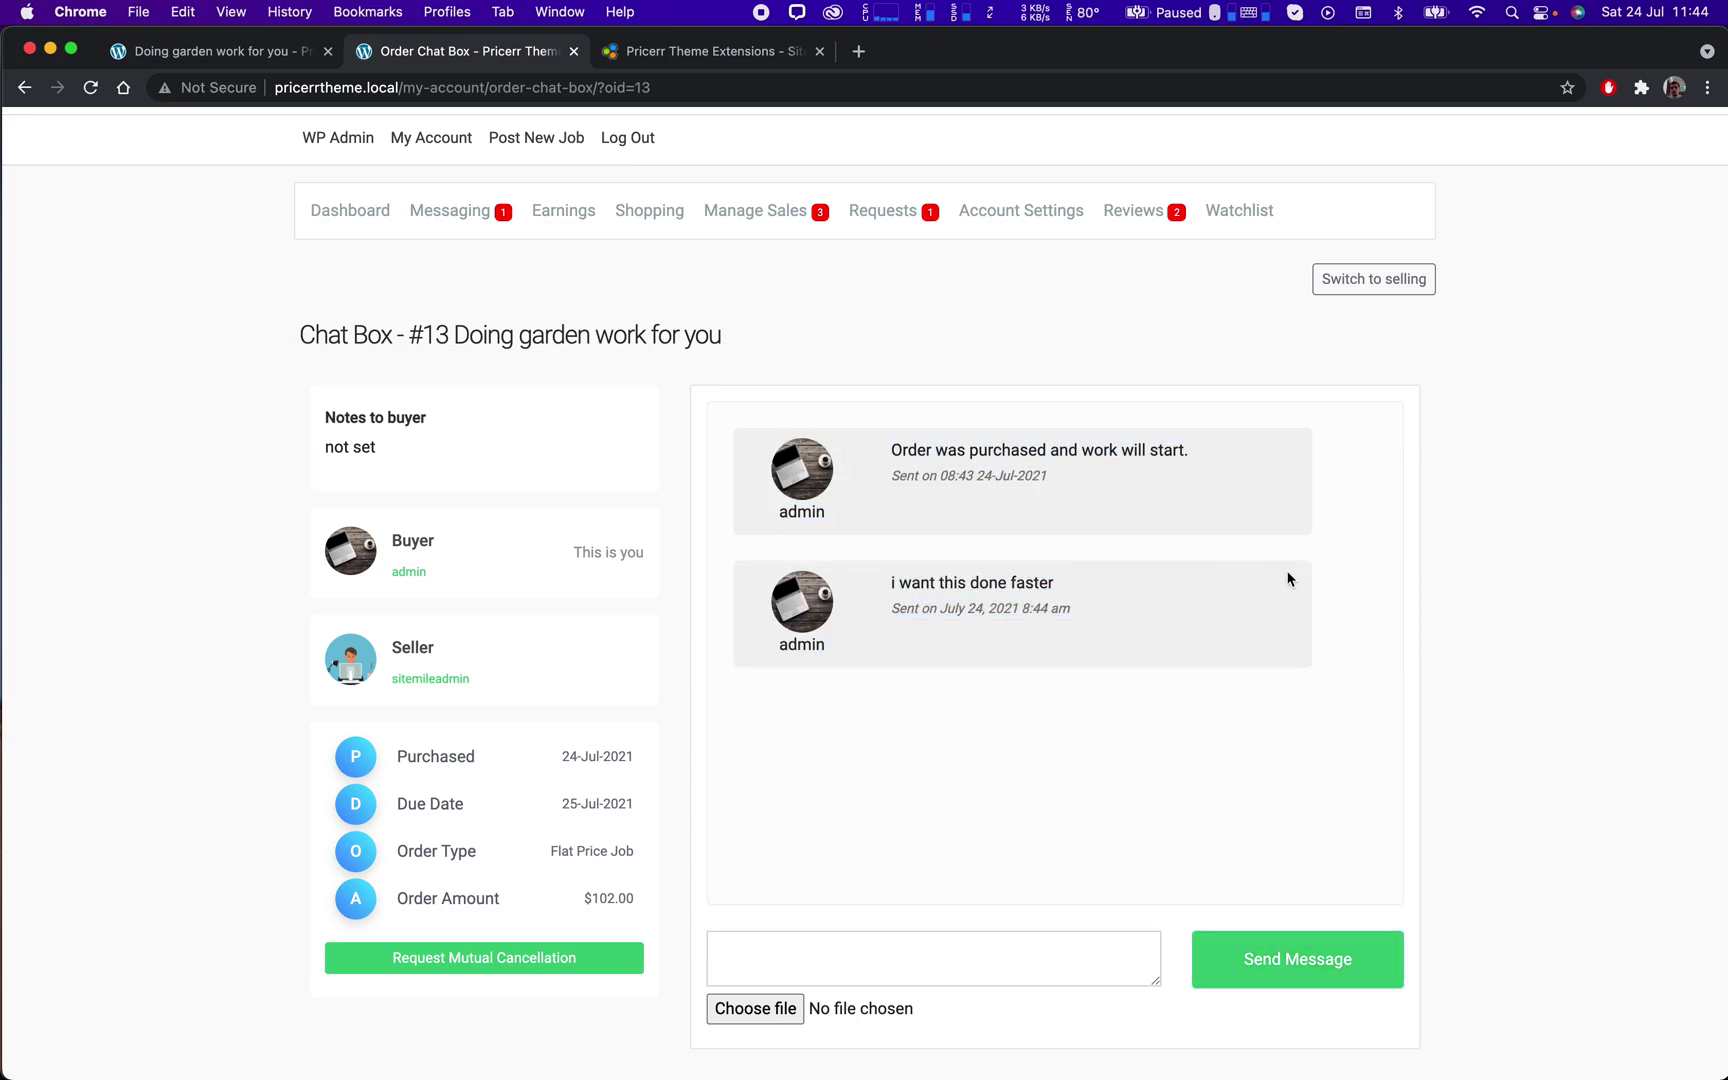
pyautogui.scroll(1, 1286, 579)
pyautogui.scroll(1, 1285, 579)
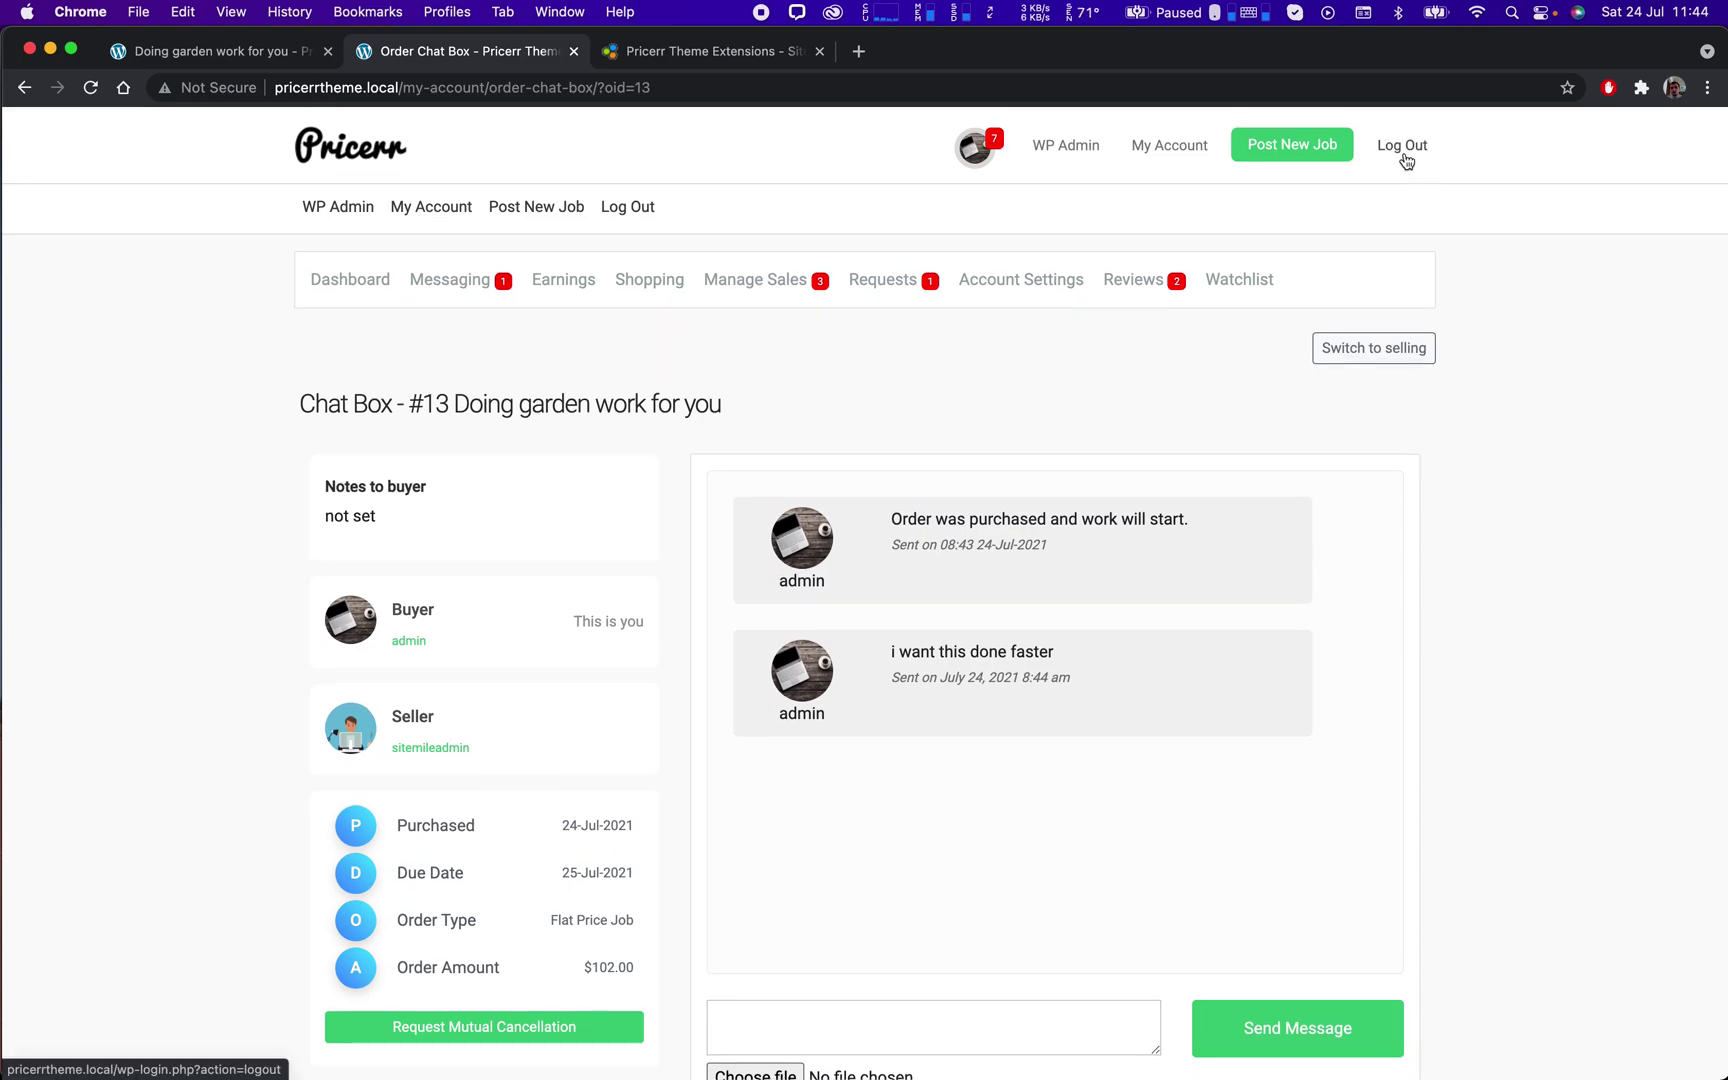
# Copy the seller's username and log out of the buyer account.
pyautogui.moveTo(485, 748); pyautogui.dragTo(389, 749)
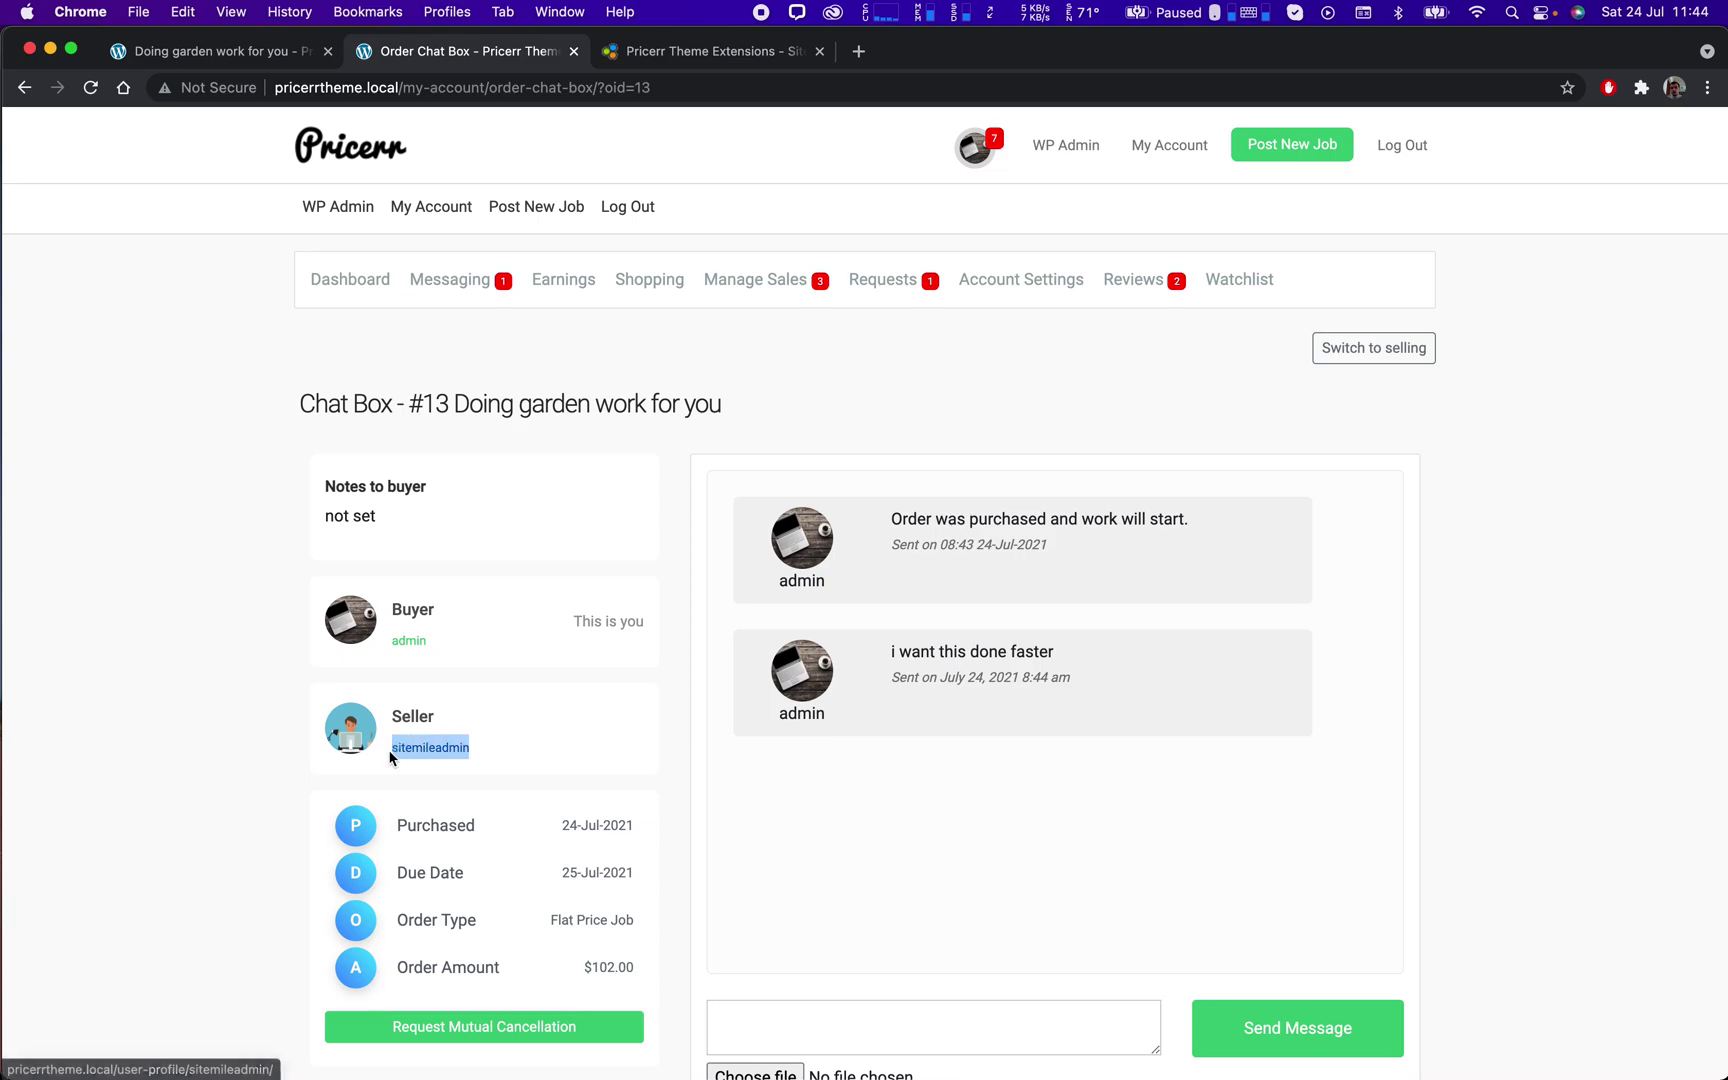
pyautogui.press('super+c')
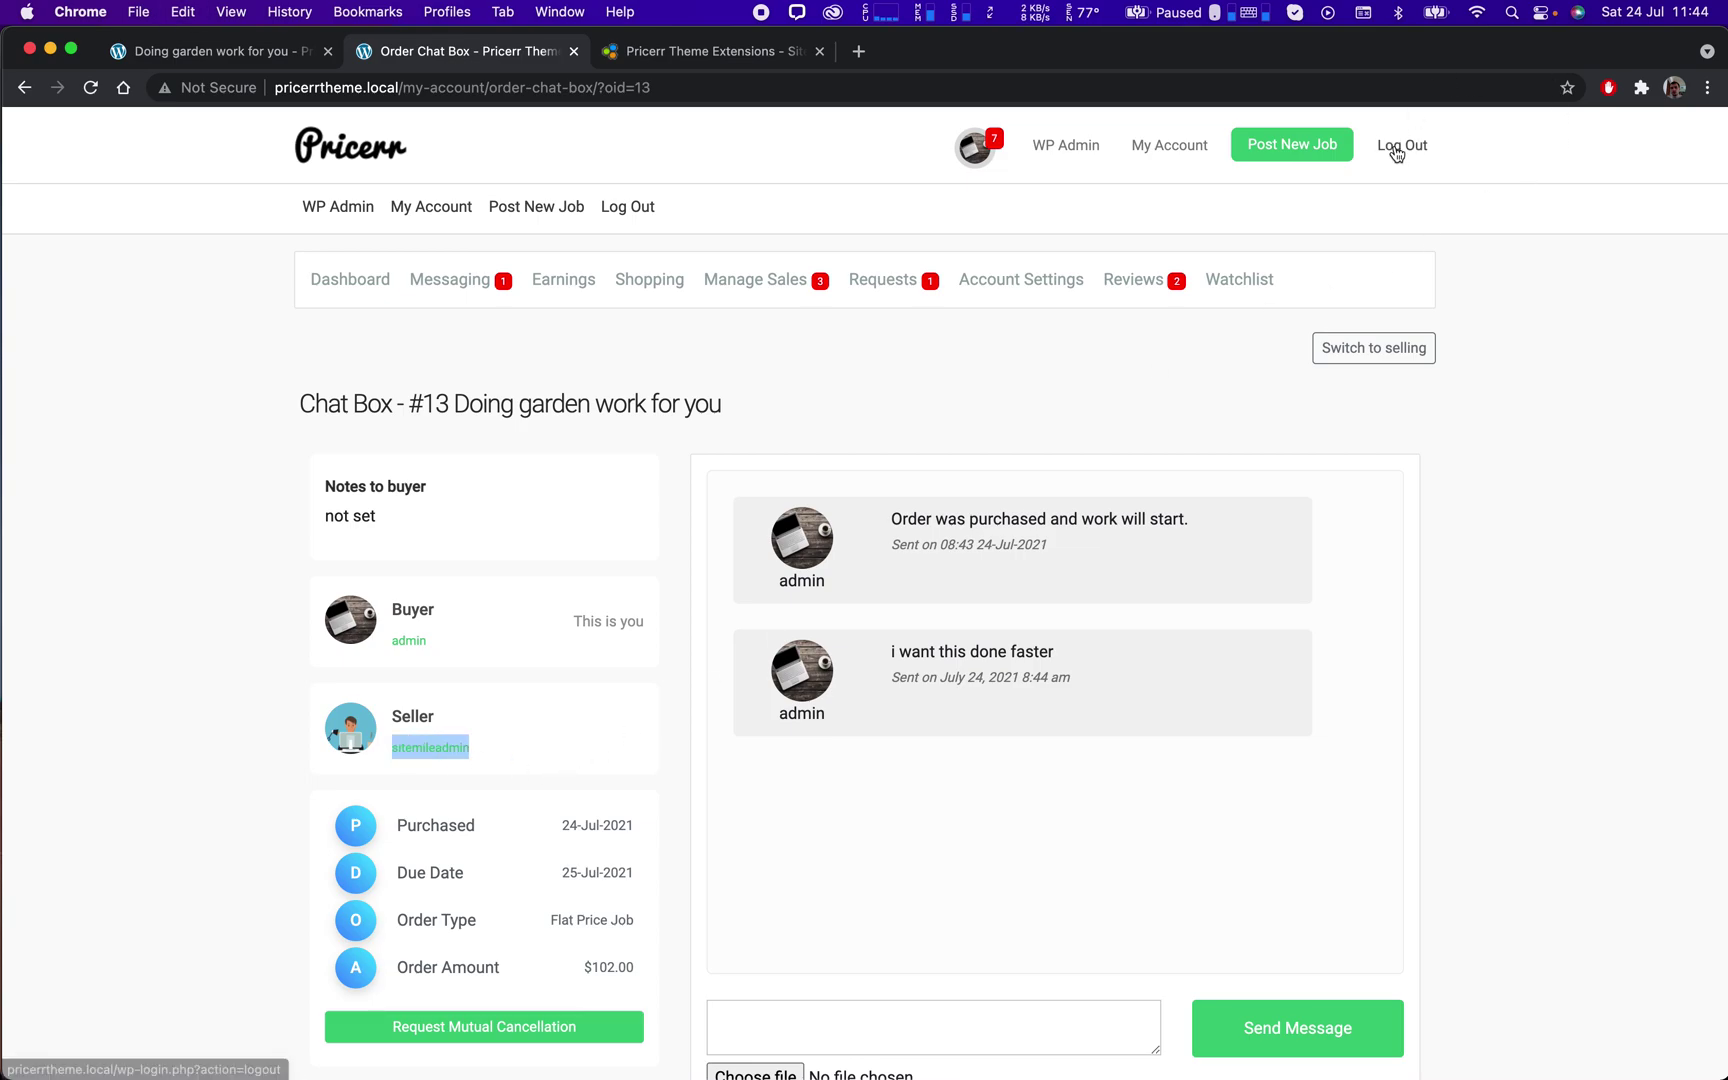
pyautogui.click(1397, 153)
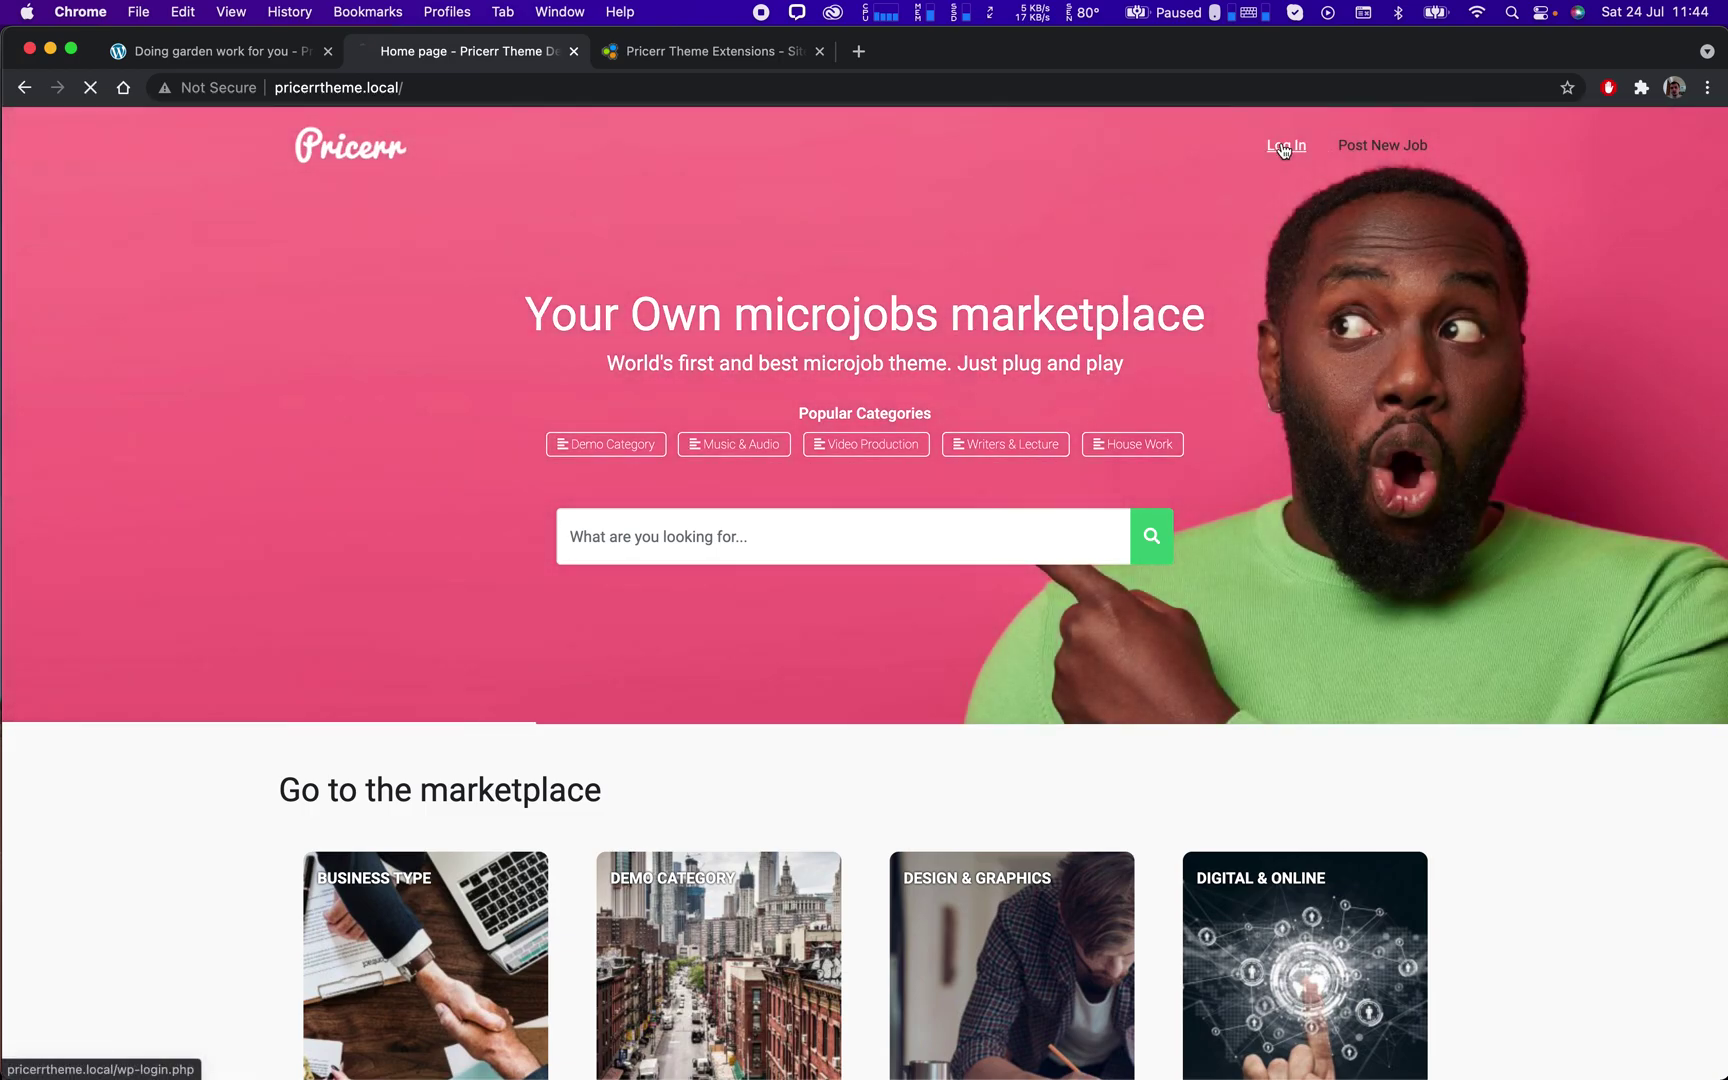
# Log in as the seller using the copied username and the account password.
pyautogui.click(1284, 150)
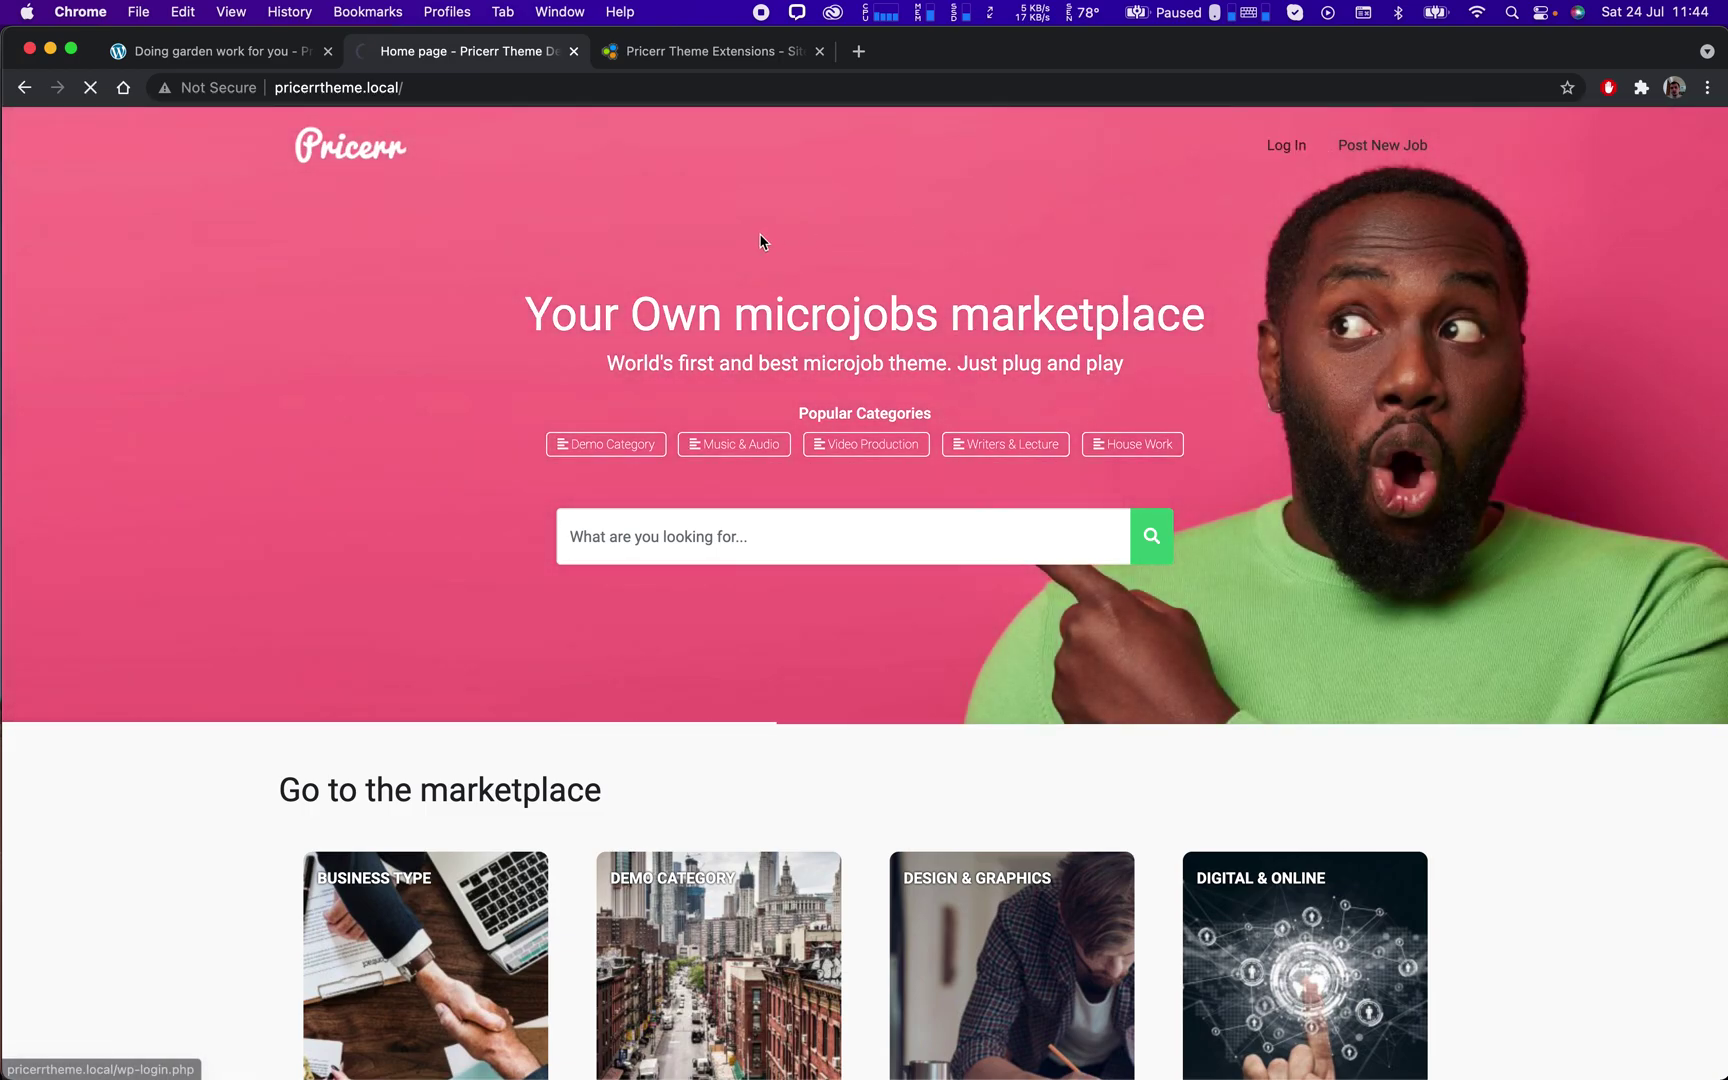
pyautogui.click(721, 447)
pyautogui.press('super+v')
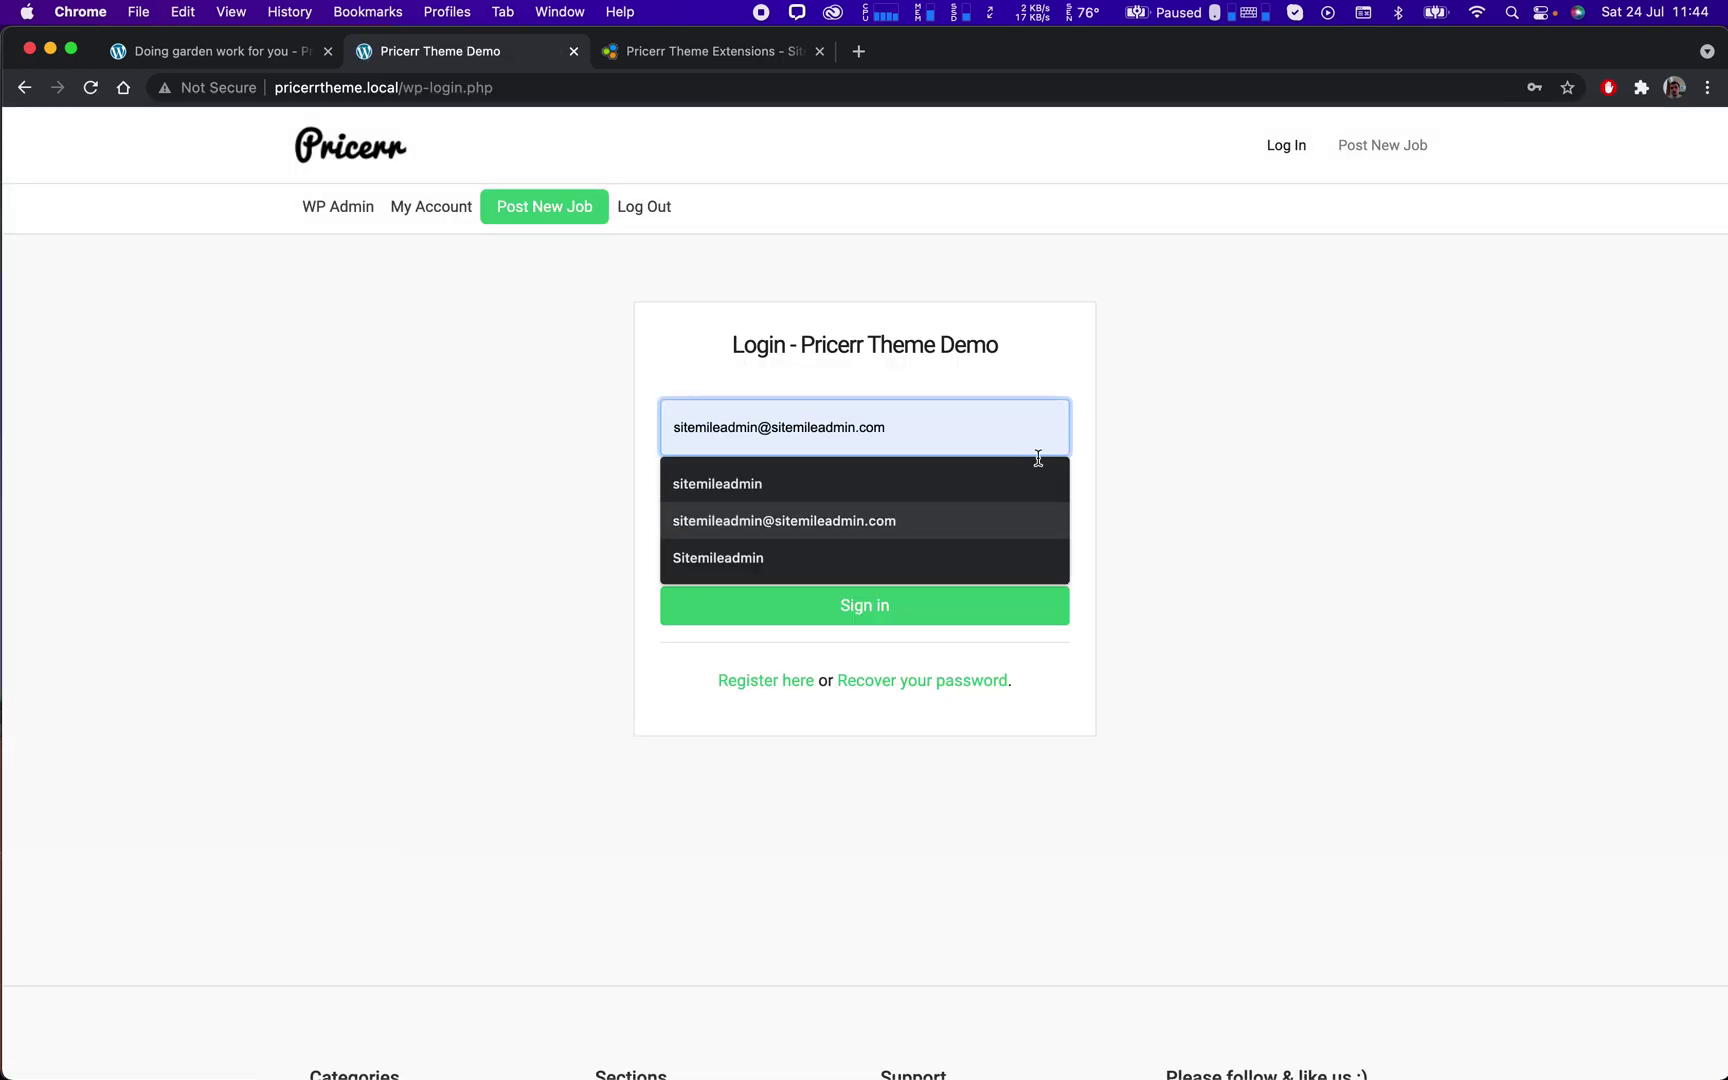
pyautogui.click(834, 498)
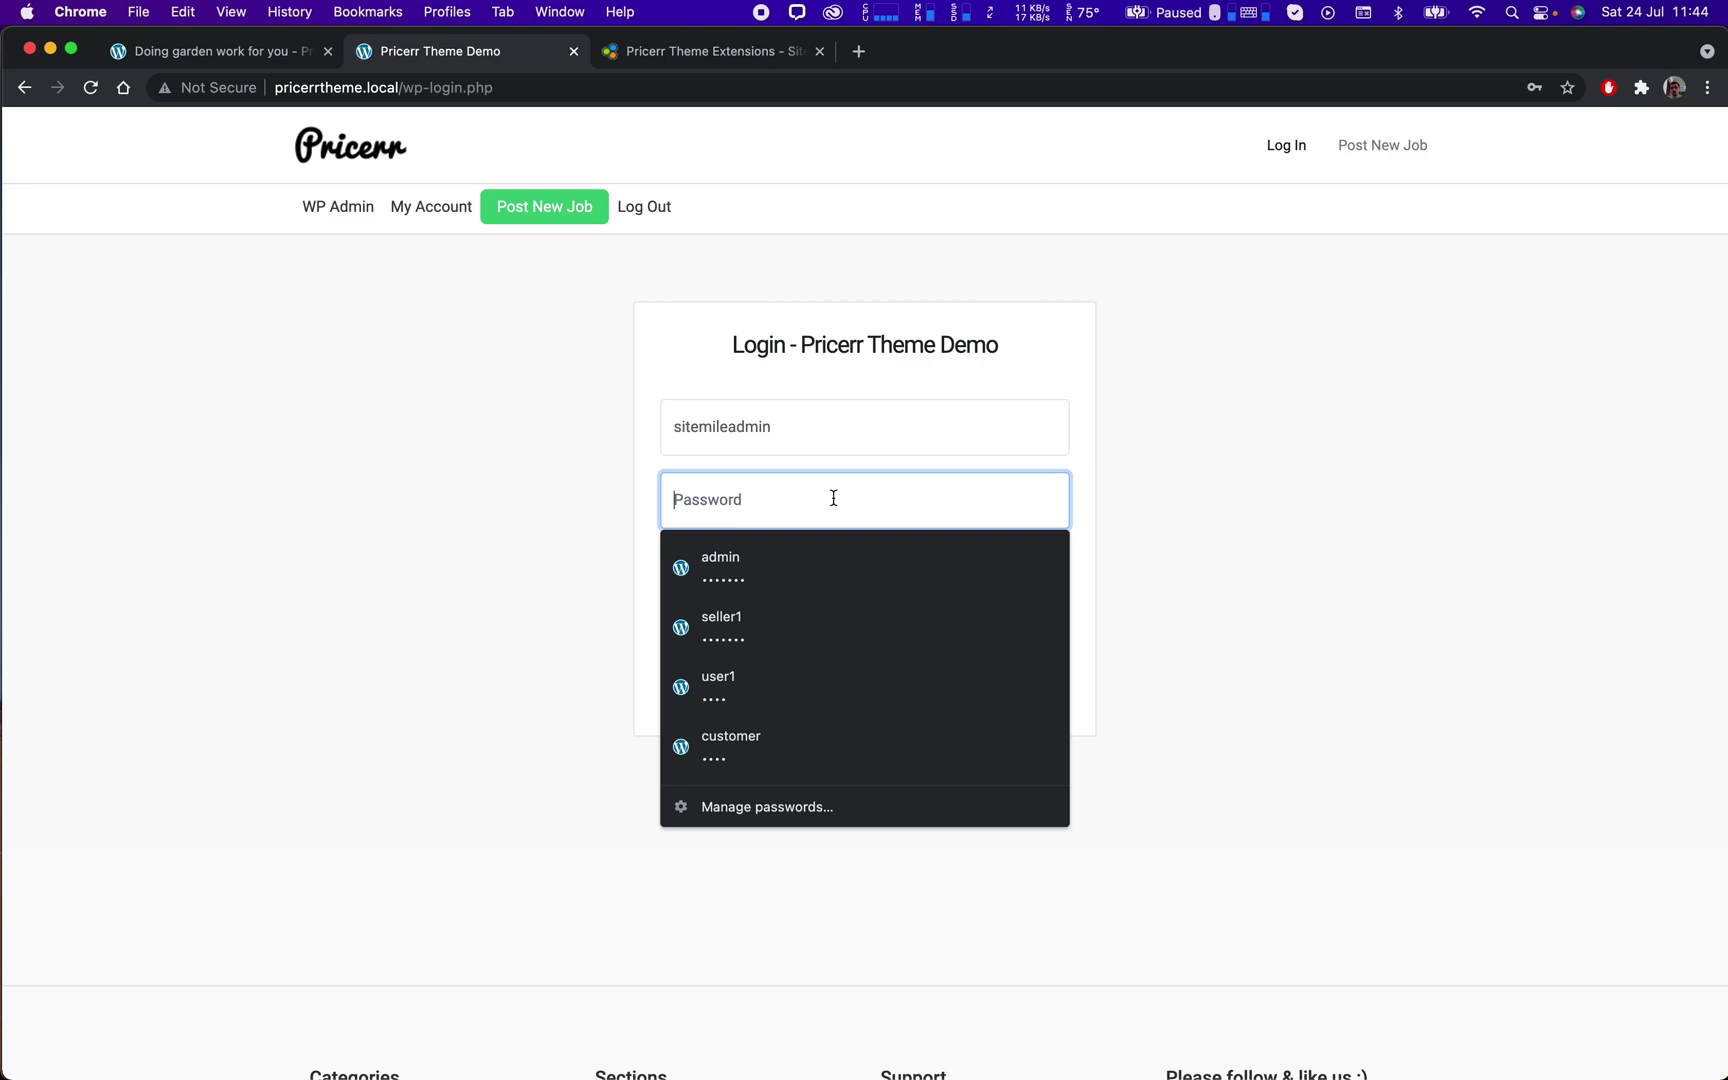
pyautogui.write('1234')
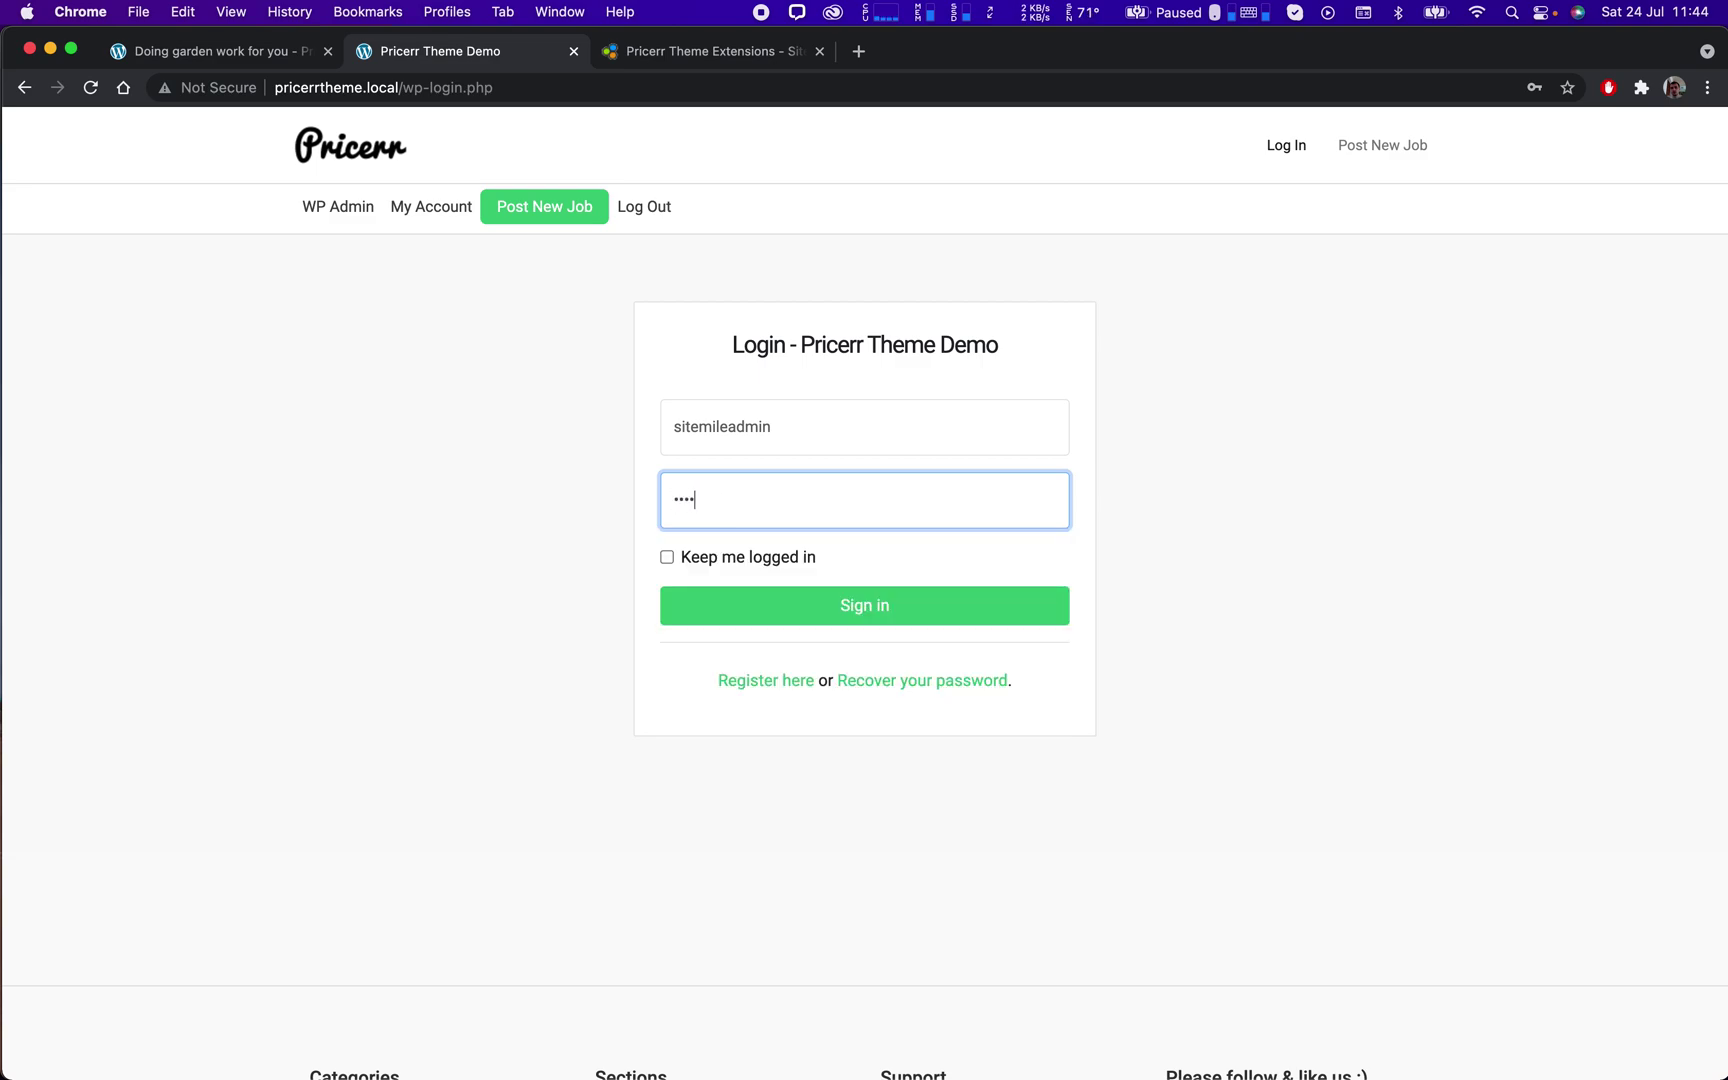
pyautogui.write('567')
pyautogui.press('Return')
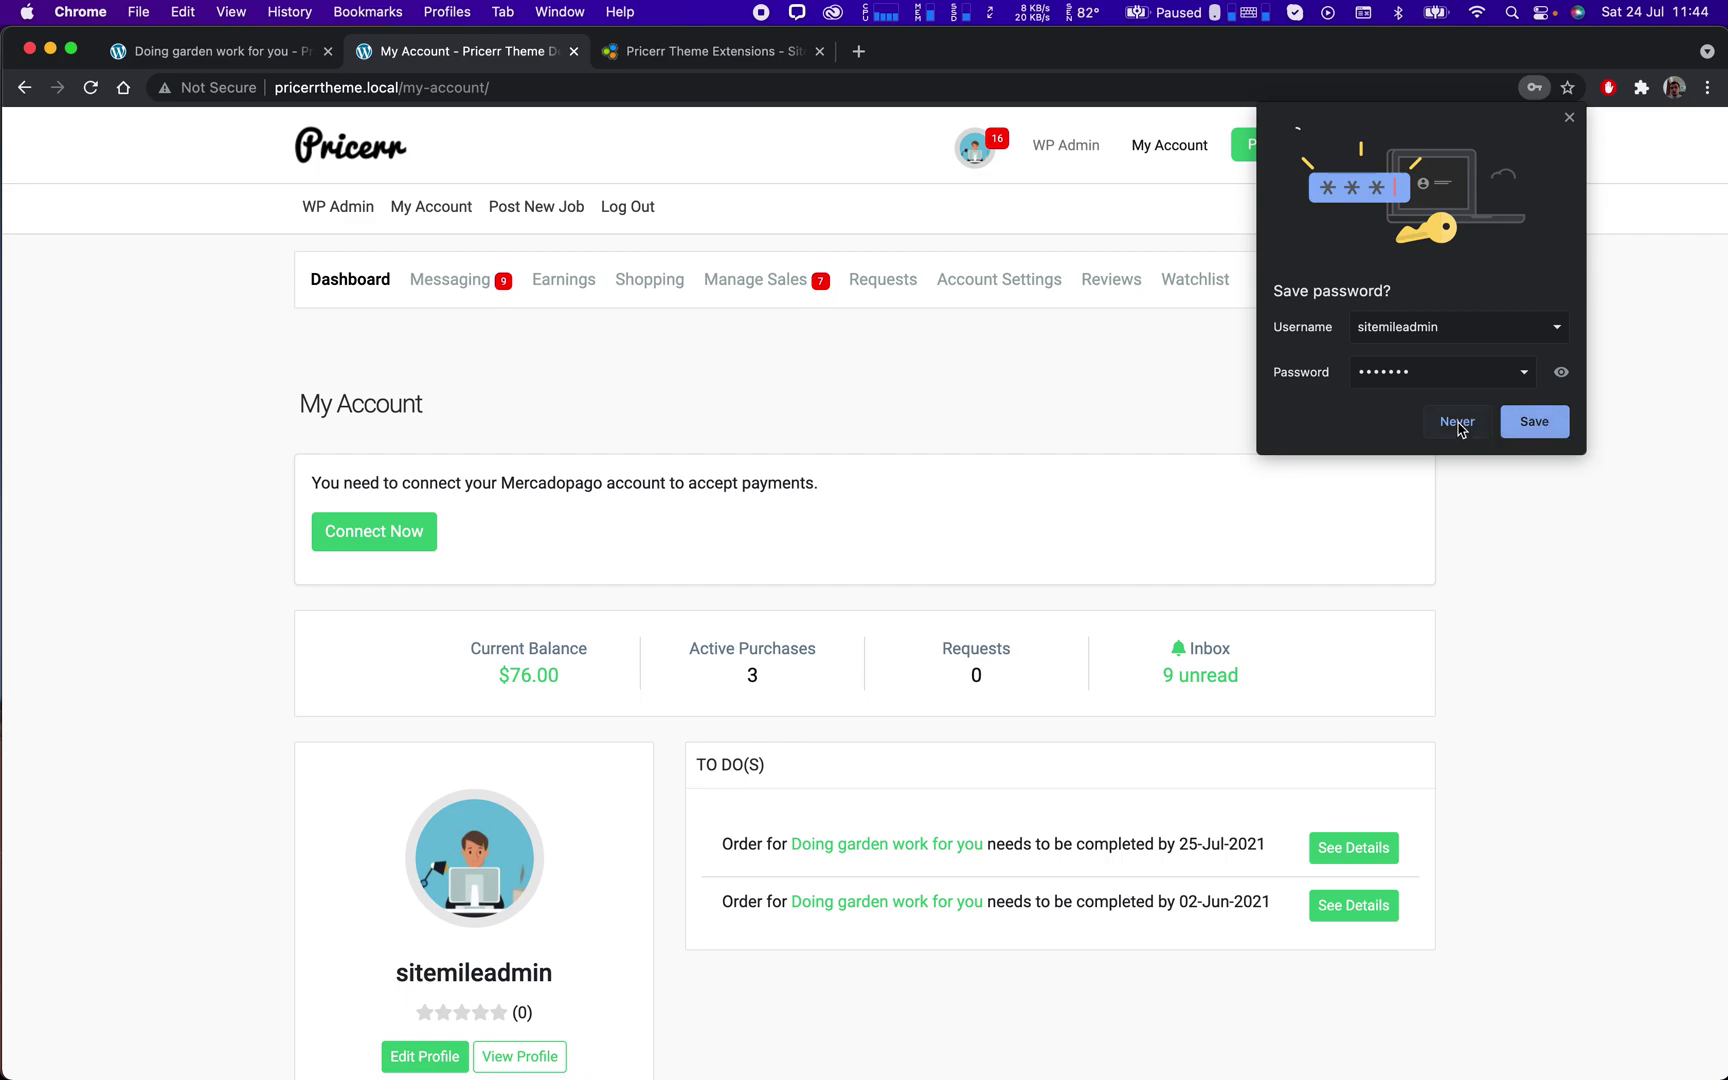
# Dismiss the save-password prompt and open the garden work order #13 from TO DO(S).
pyautogui.click(1536, 428)
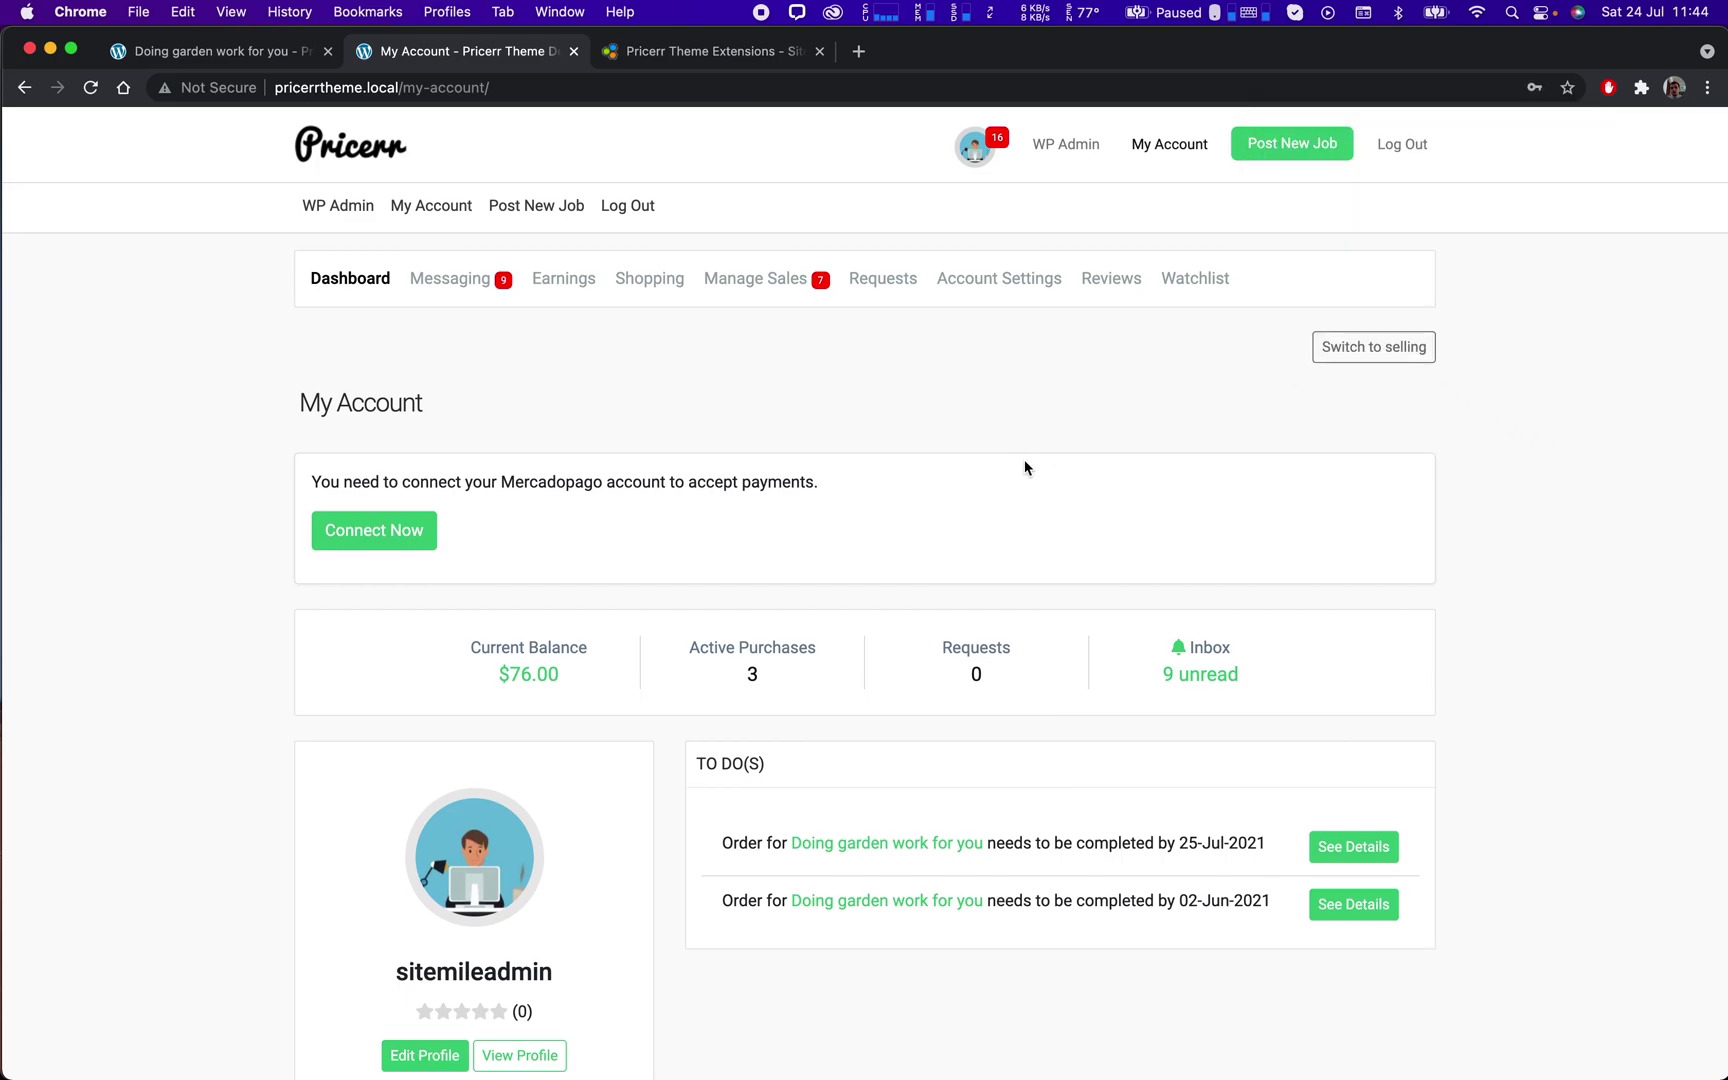
pyautogui.scroll(-3, 1025, 462)
pyautogui.moveTo(1272, 511); pyautogui.dragTo(725, 497)
pyautogui.click(725, 497)
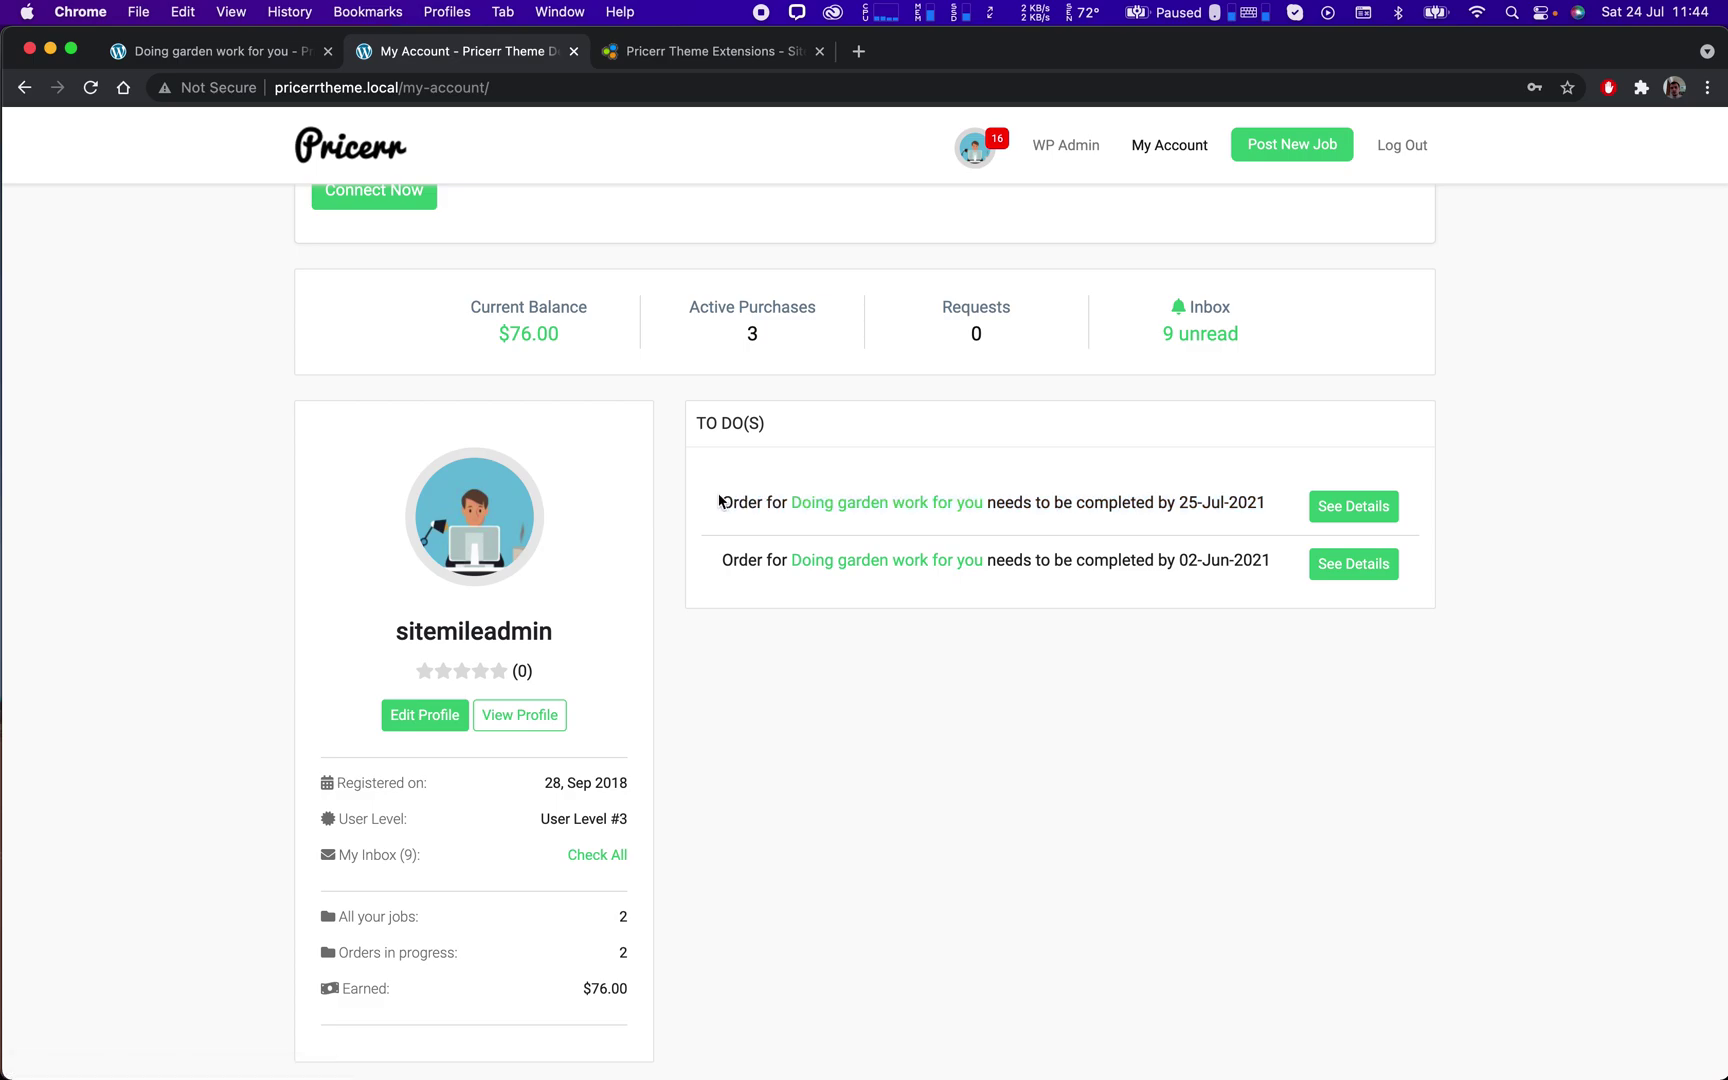
pyautogui.click(884, 503)
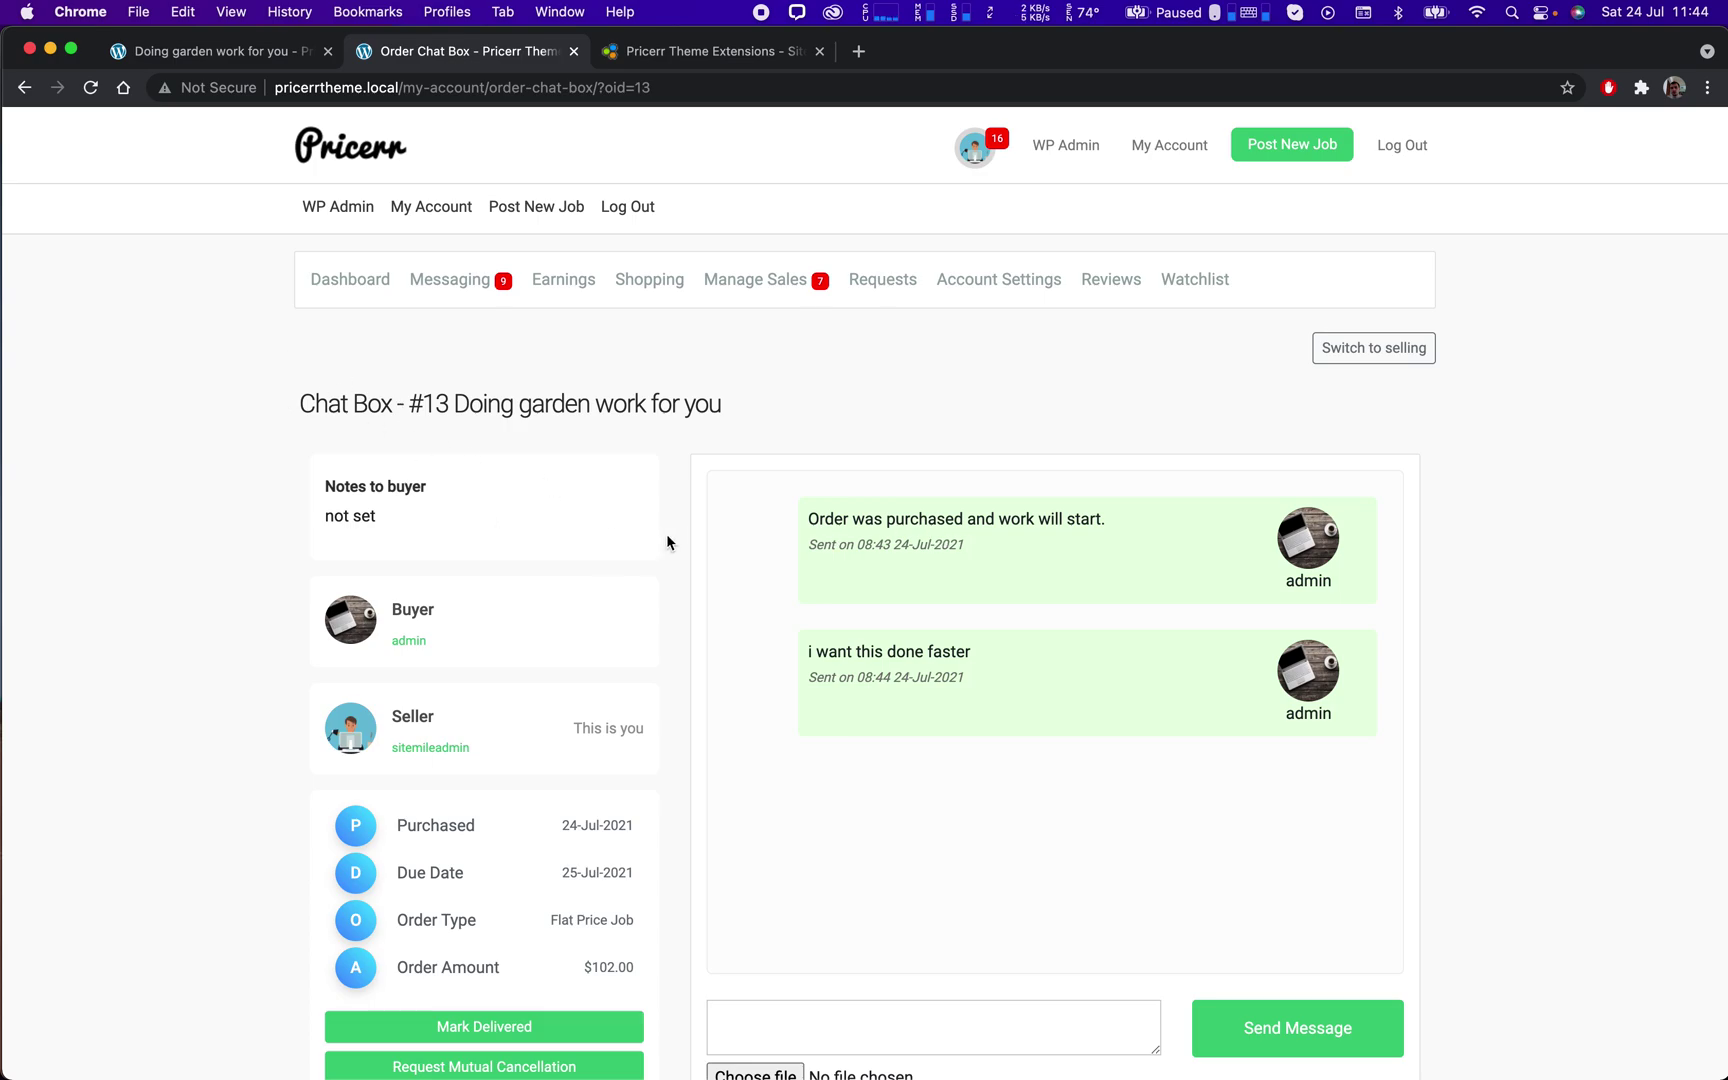
# Reply to the buyer on order #13 with 'I will do my best'.
pyautogui.scroll(-2, 666, 535)
pyautogui.click(924, 907)
pyautogui.write('I')
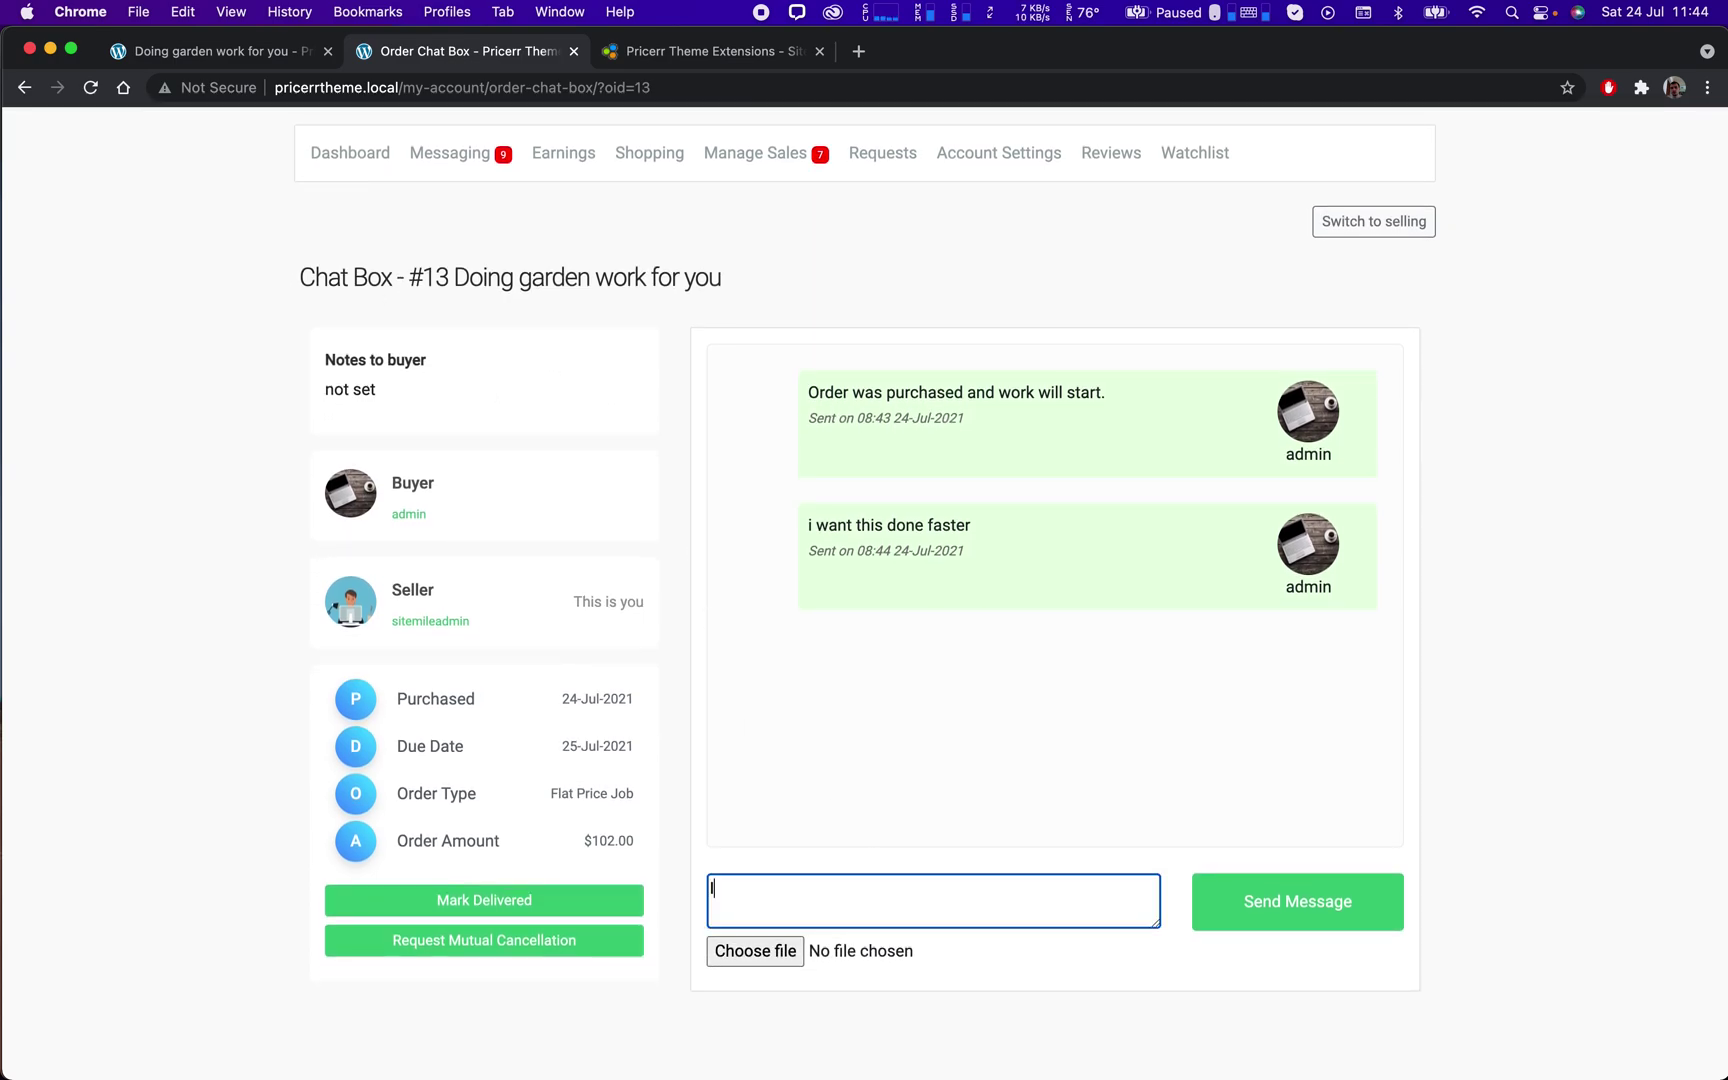
pyautogui.write(' will do my best')
pyautogui.press('Return')
pyautogui.click(1252, 900)
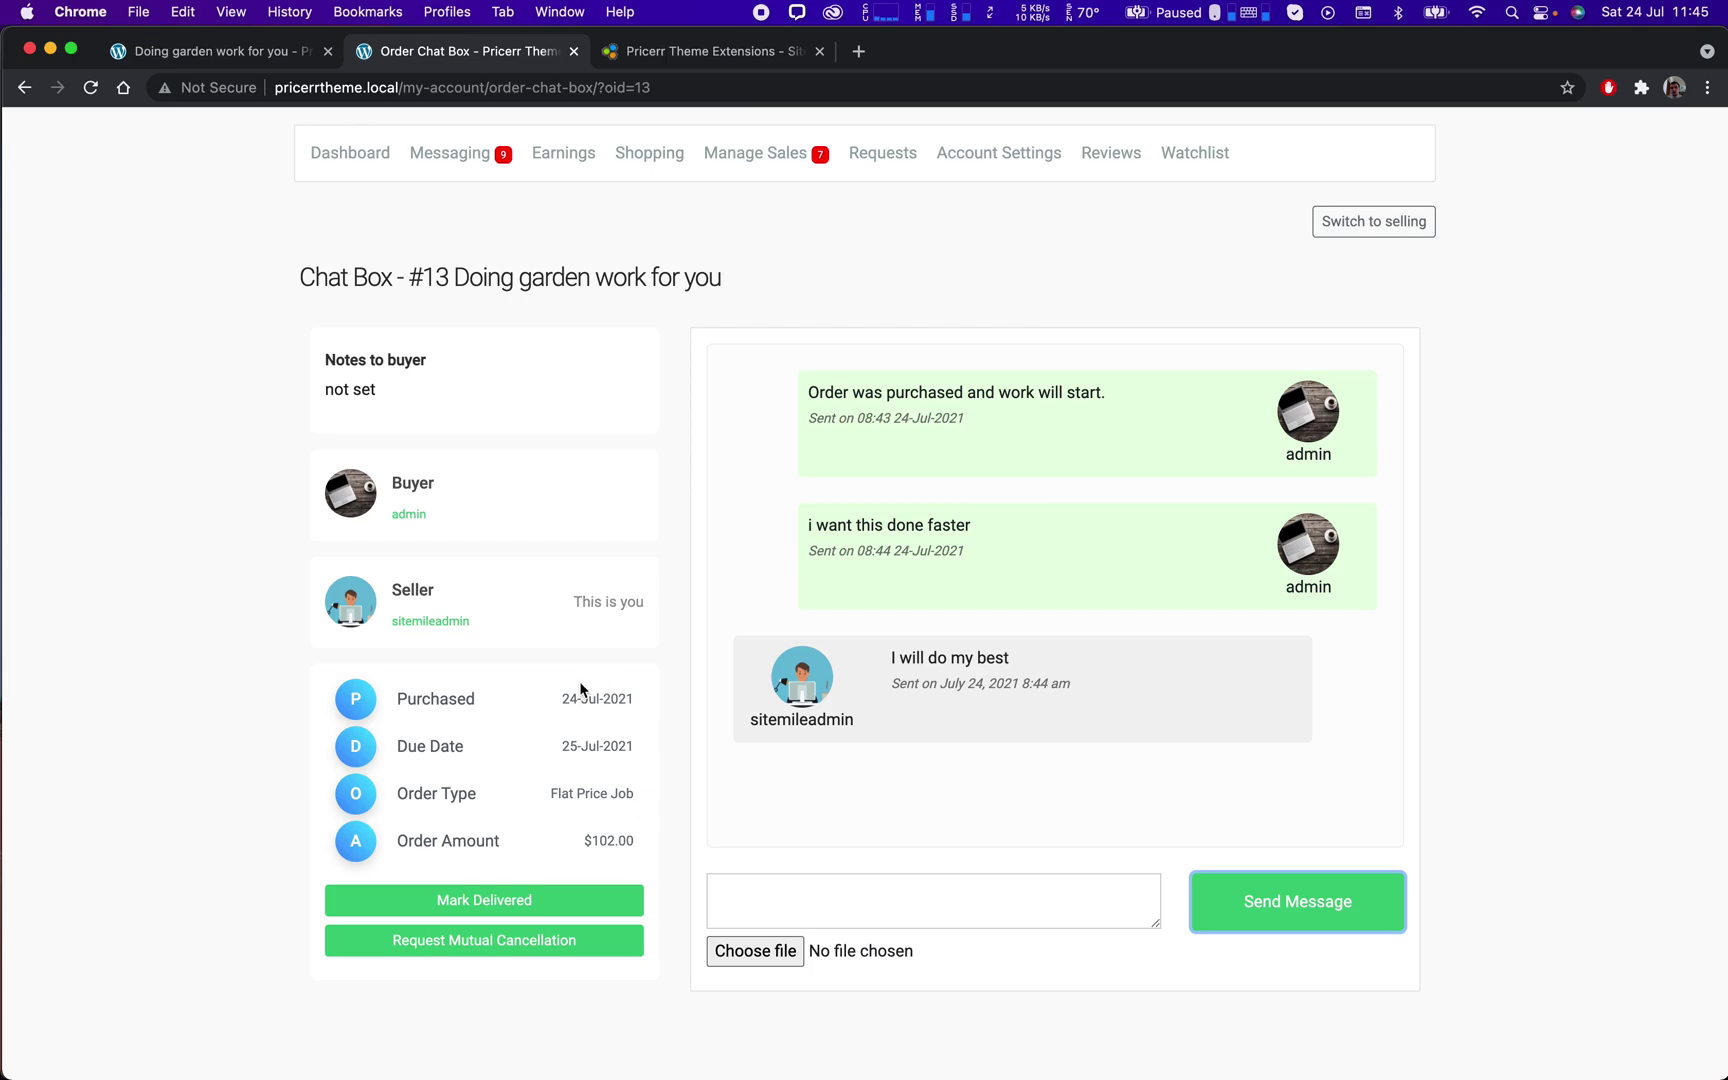
pyautogui.click(562, 155)
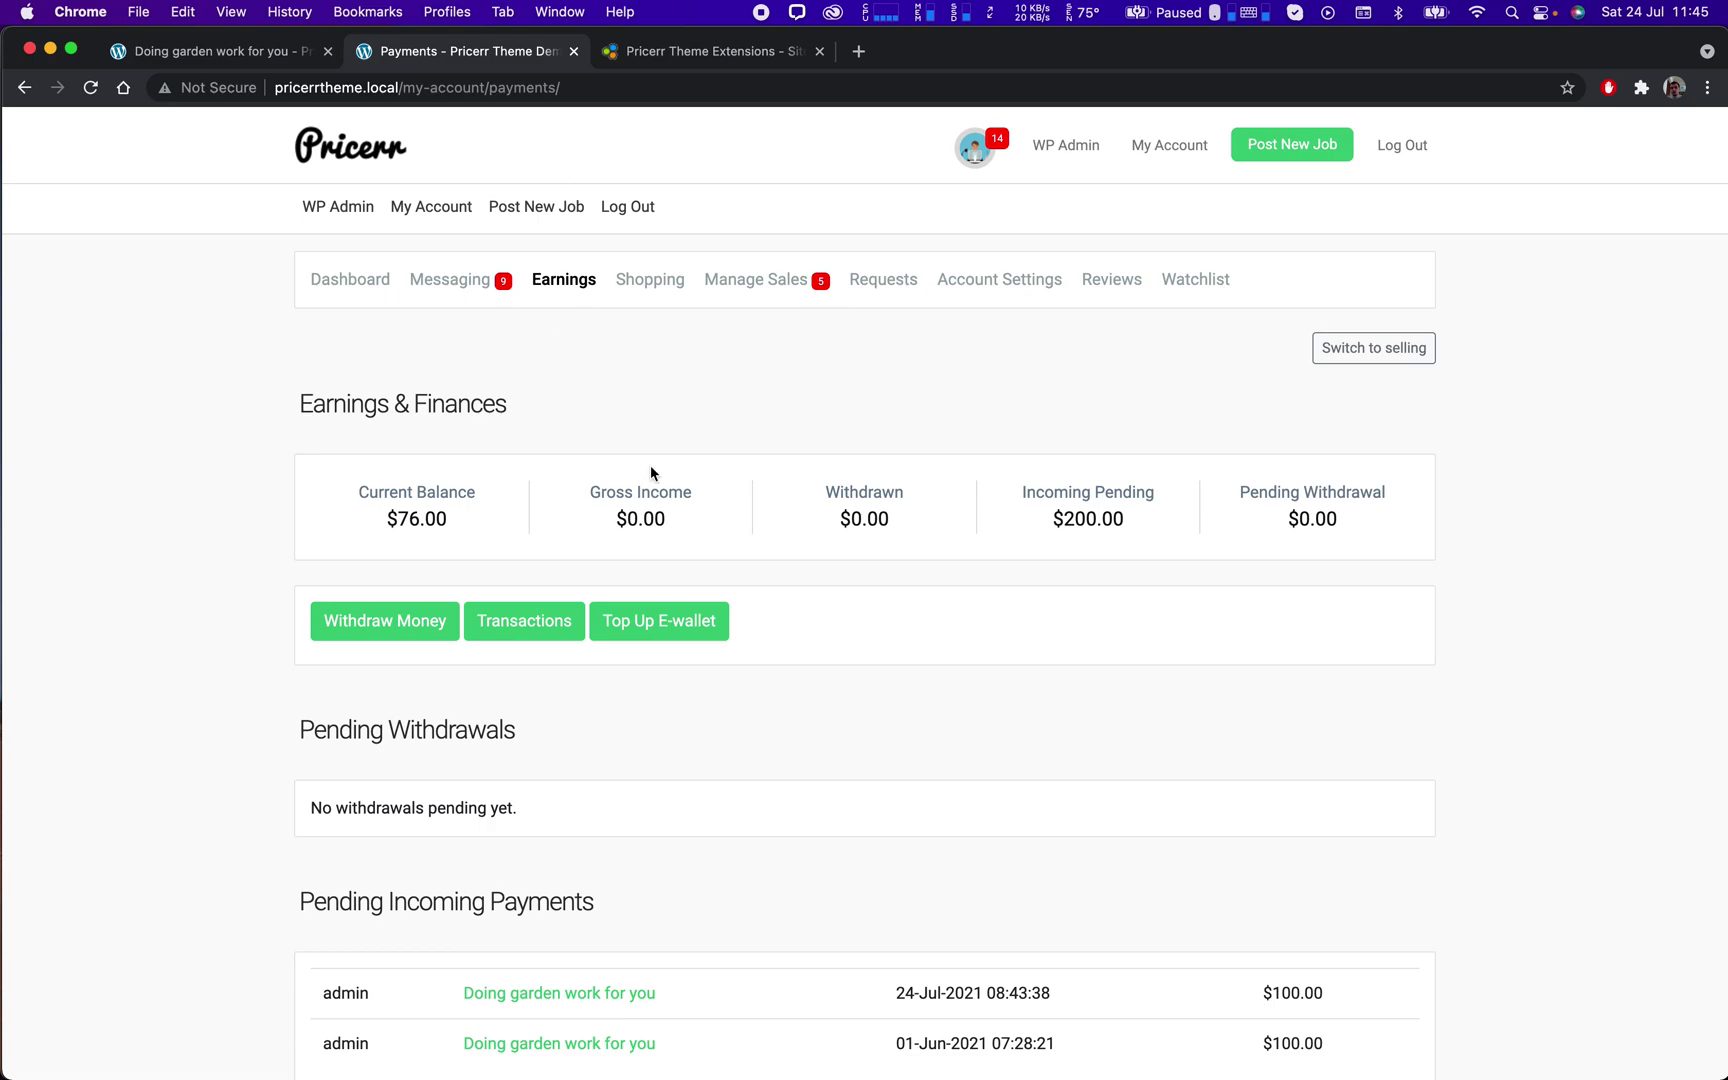
# Check the pending incoming payment on the Earnings page, then return to the order chat.
pyautogui.scroll(-1, 989, 700)
pyautogui.moveTo(1353, 871); pyautogui.dragTo(305, 833)
pyautogui.click(478, 797)
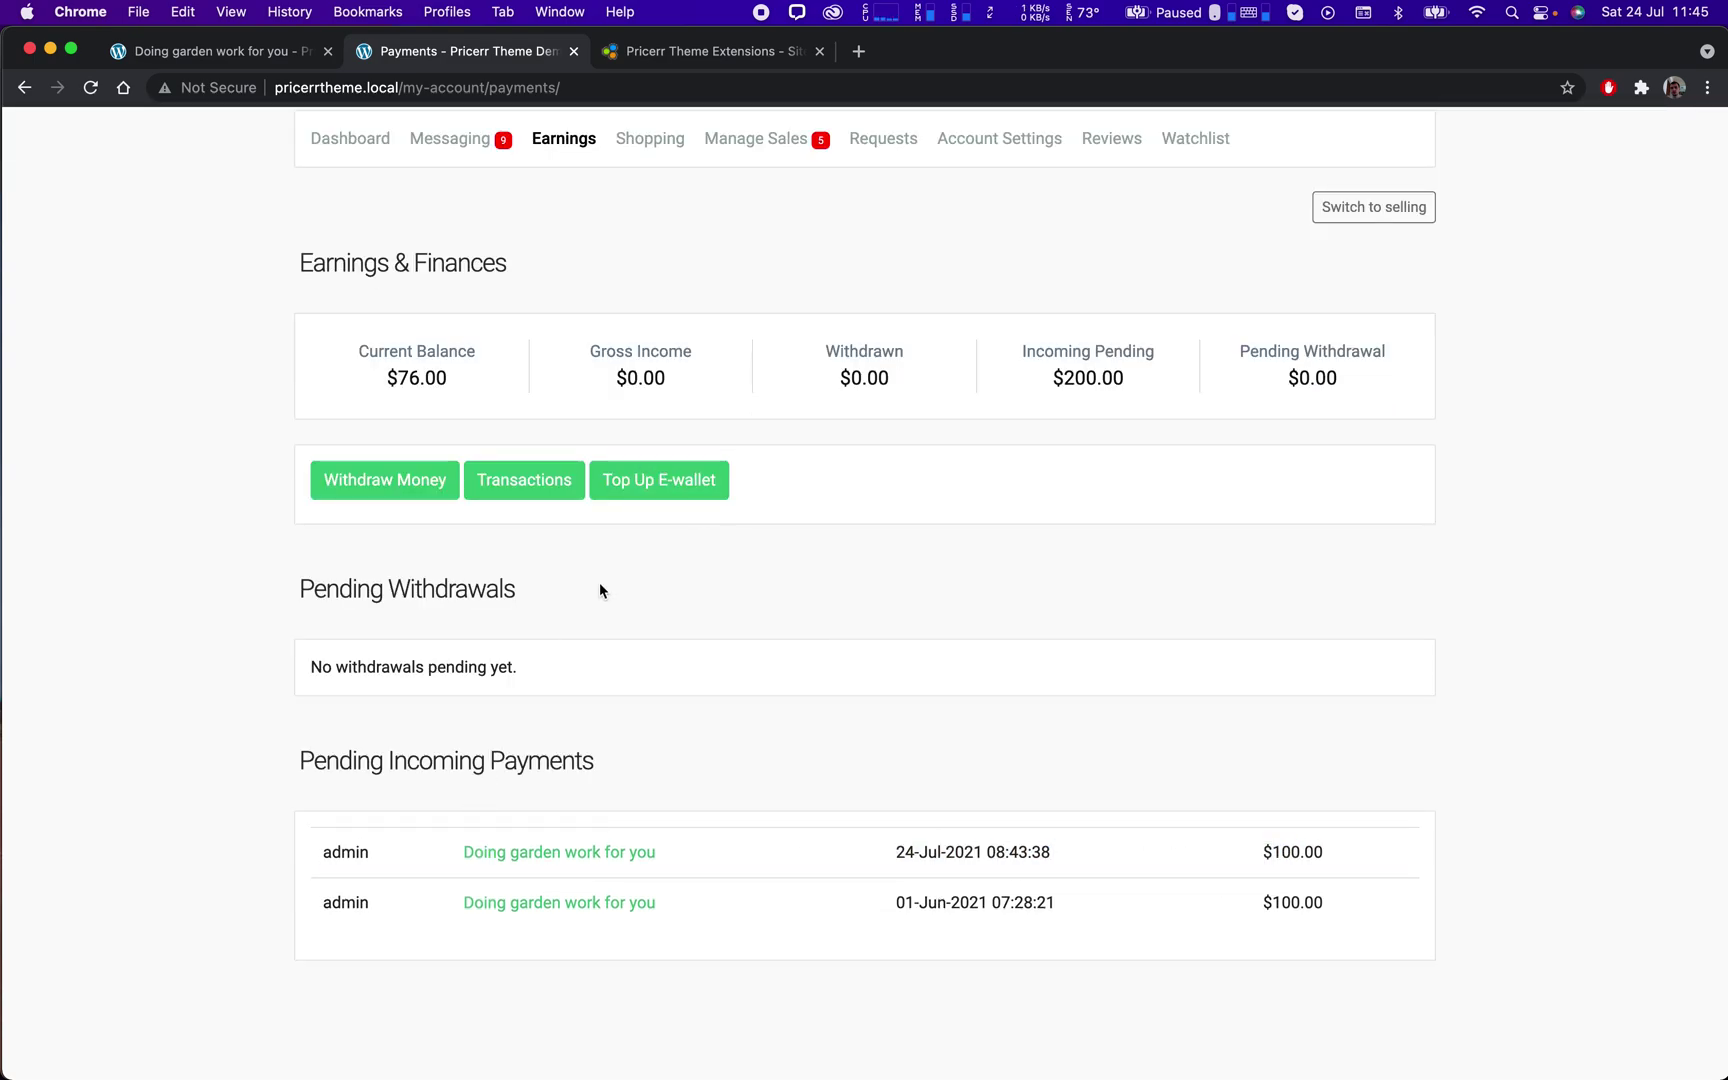
pyautogui.click(24, 88)
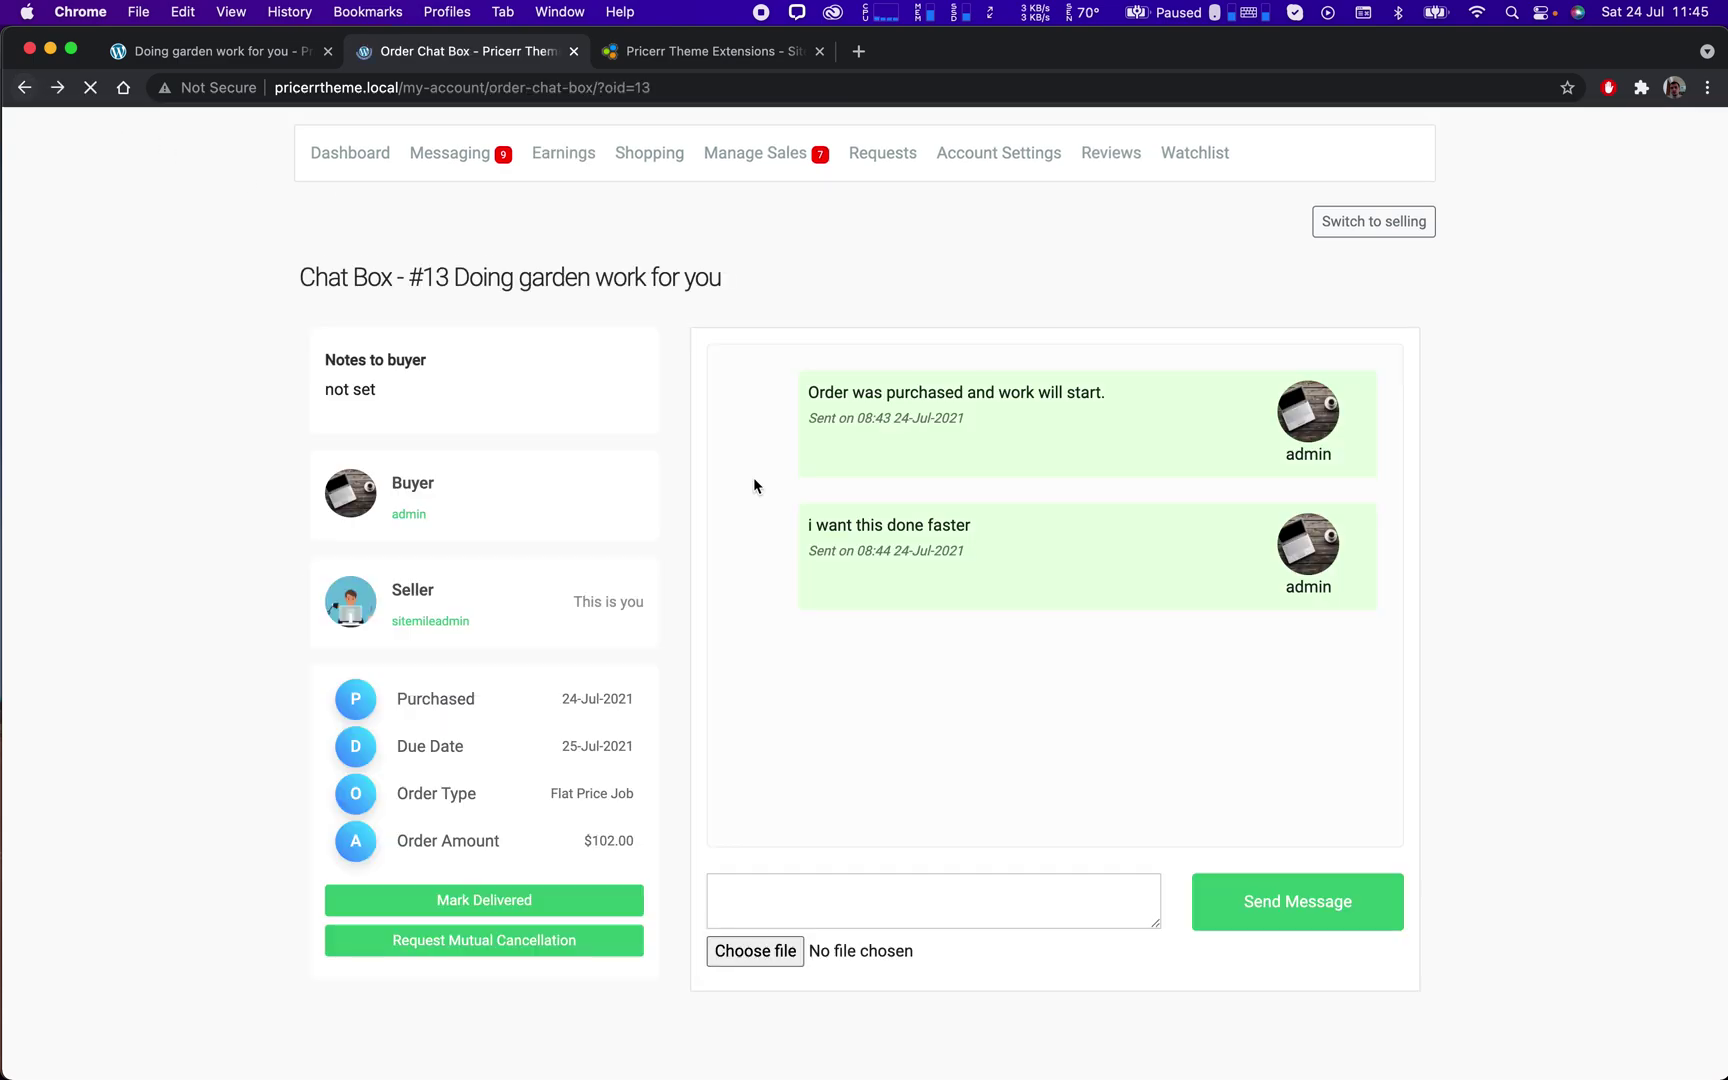
# Mark order #13 as delivered, confirm it, and log out of the seller account.
pyautogui.click(522, 916)
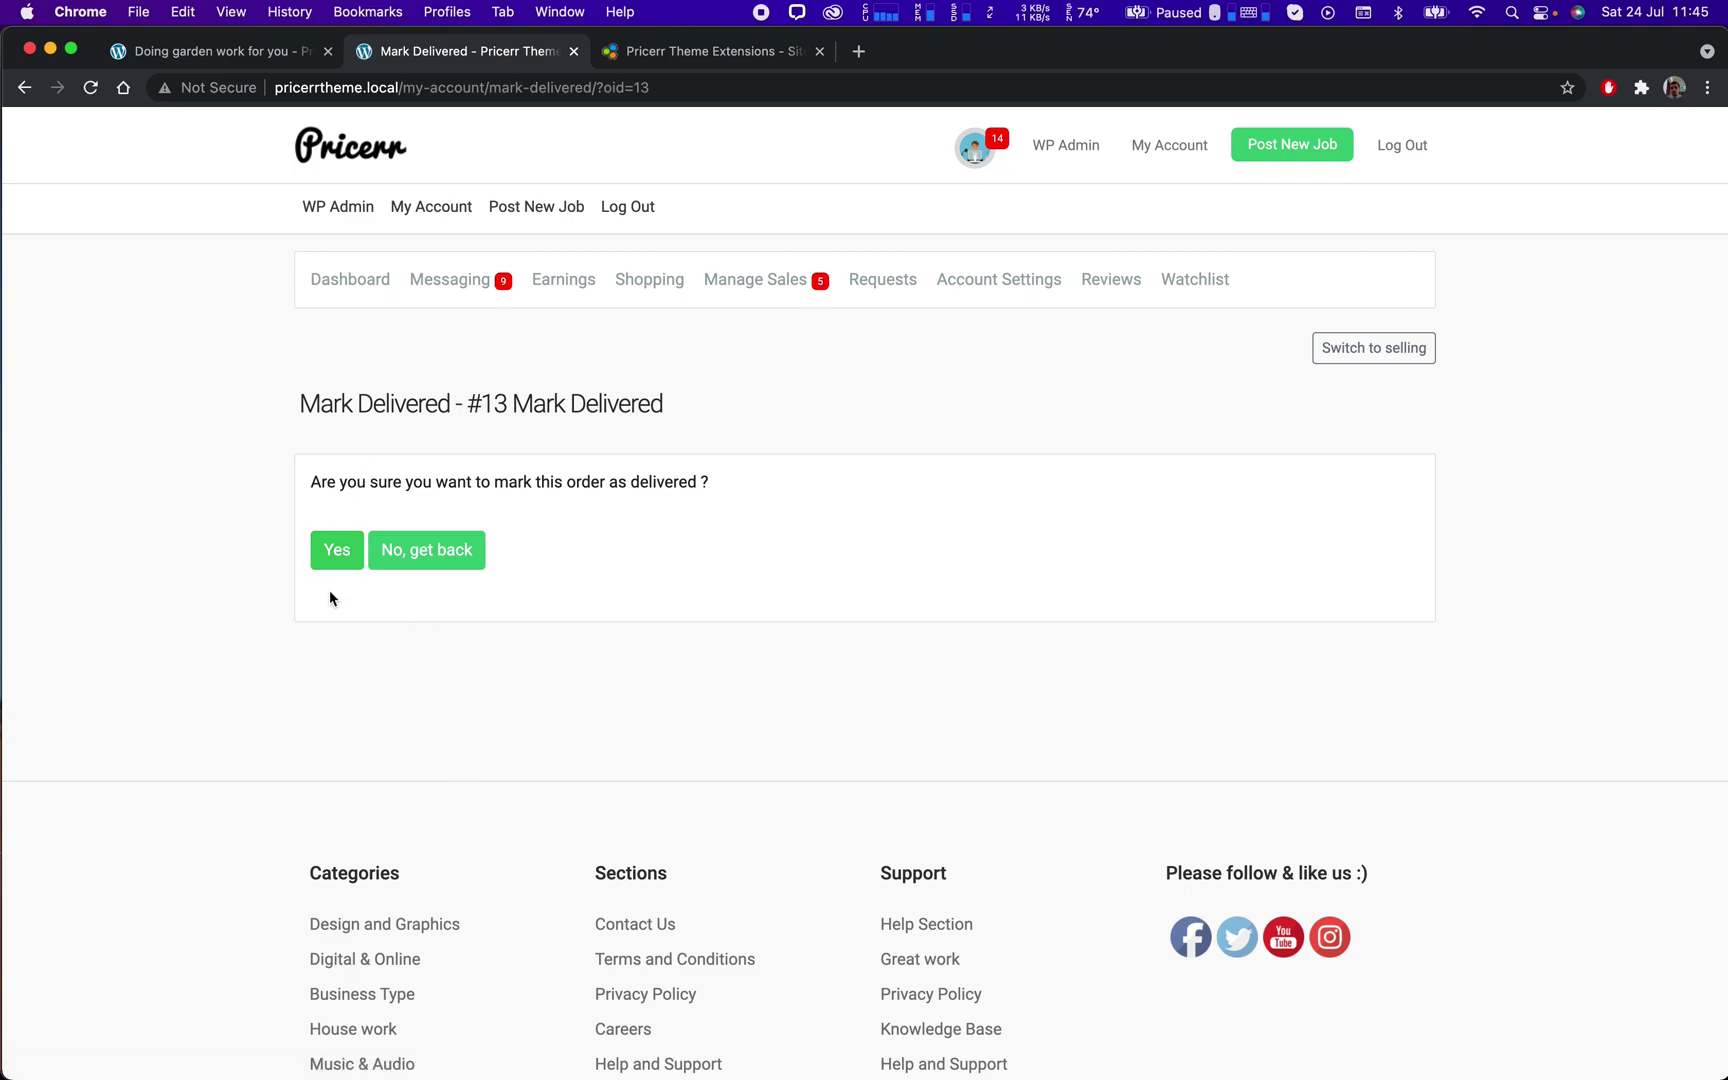
pyautogui.click(337, 562)
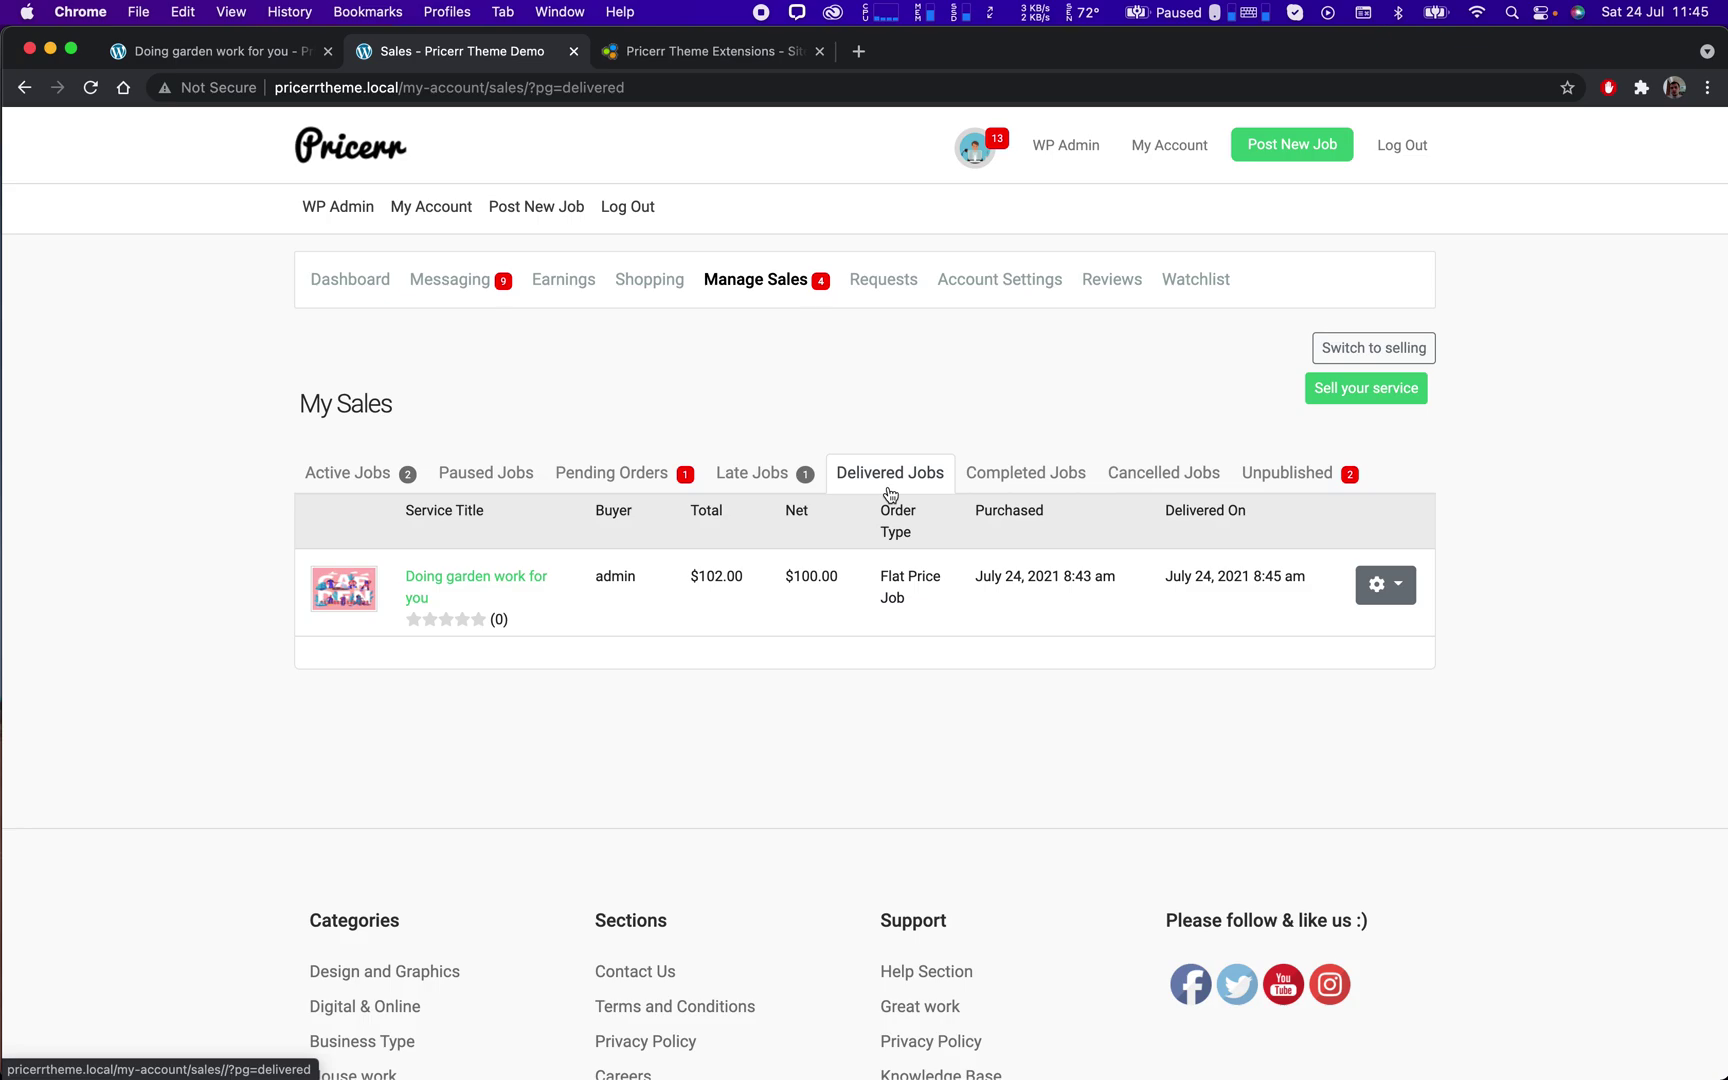
pyautogui.click(1400, 147)
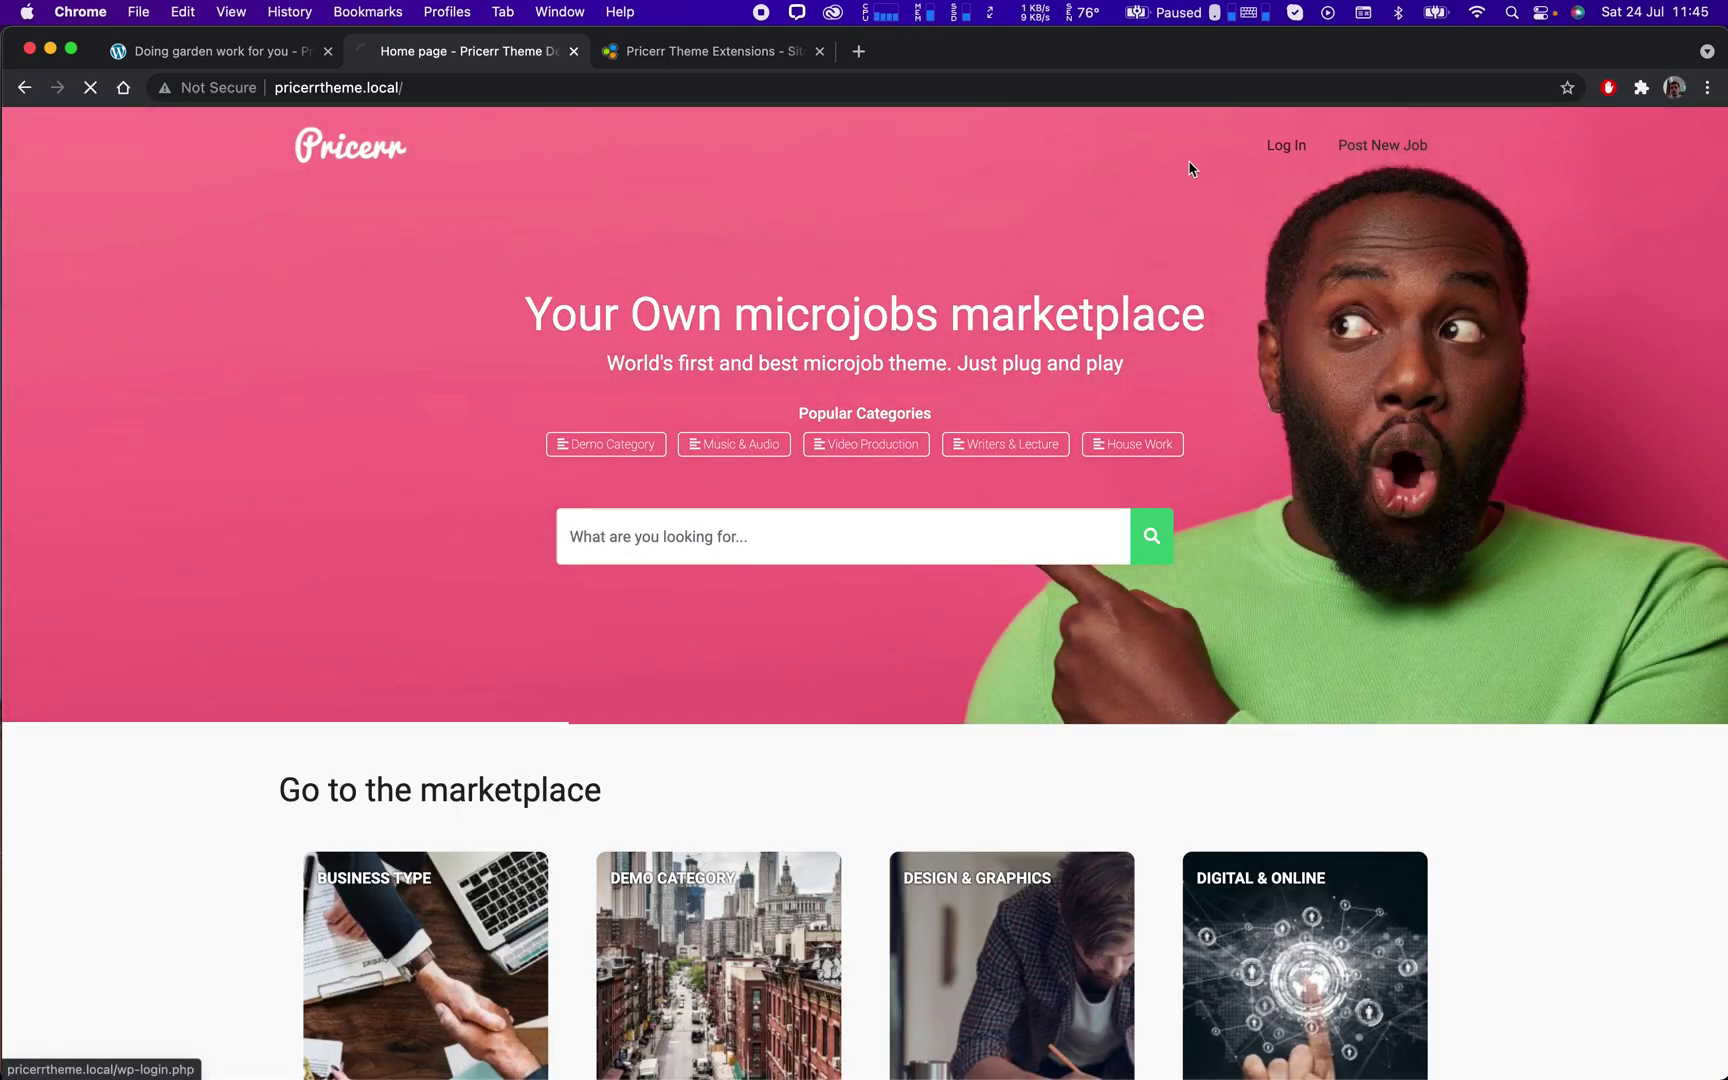
# Sign in as the buyer, retyping the username and password after the saved login fails.
pyautogui.click(1286, 146)
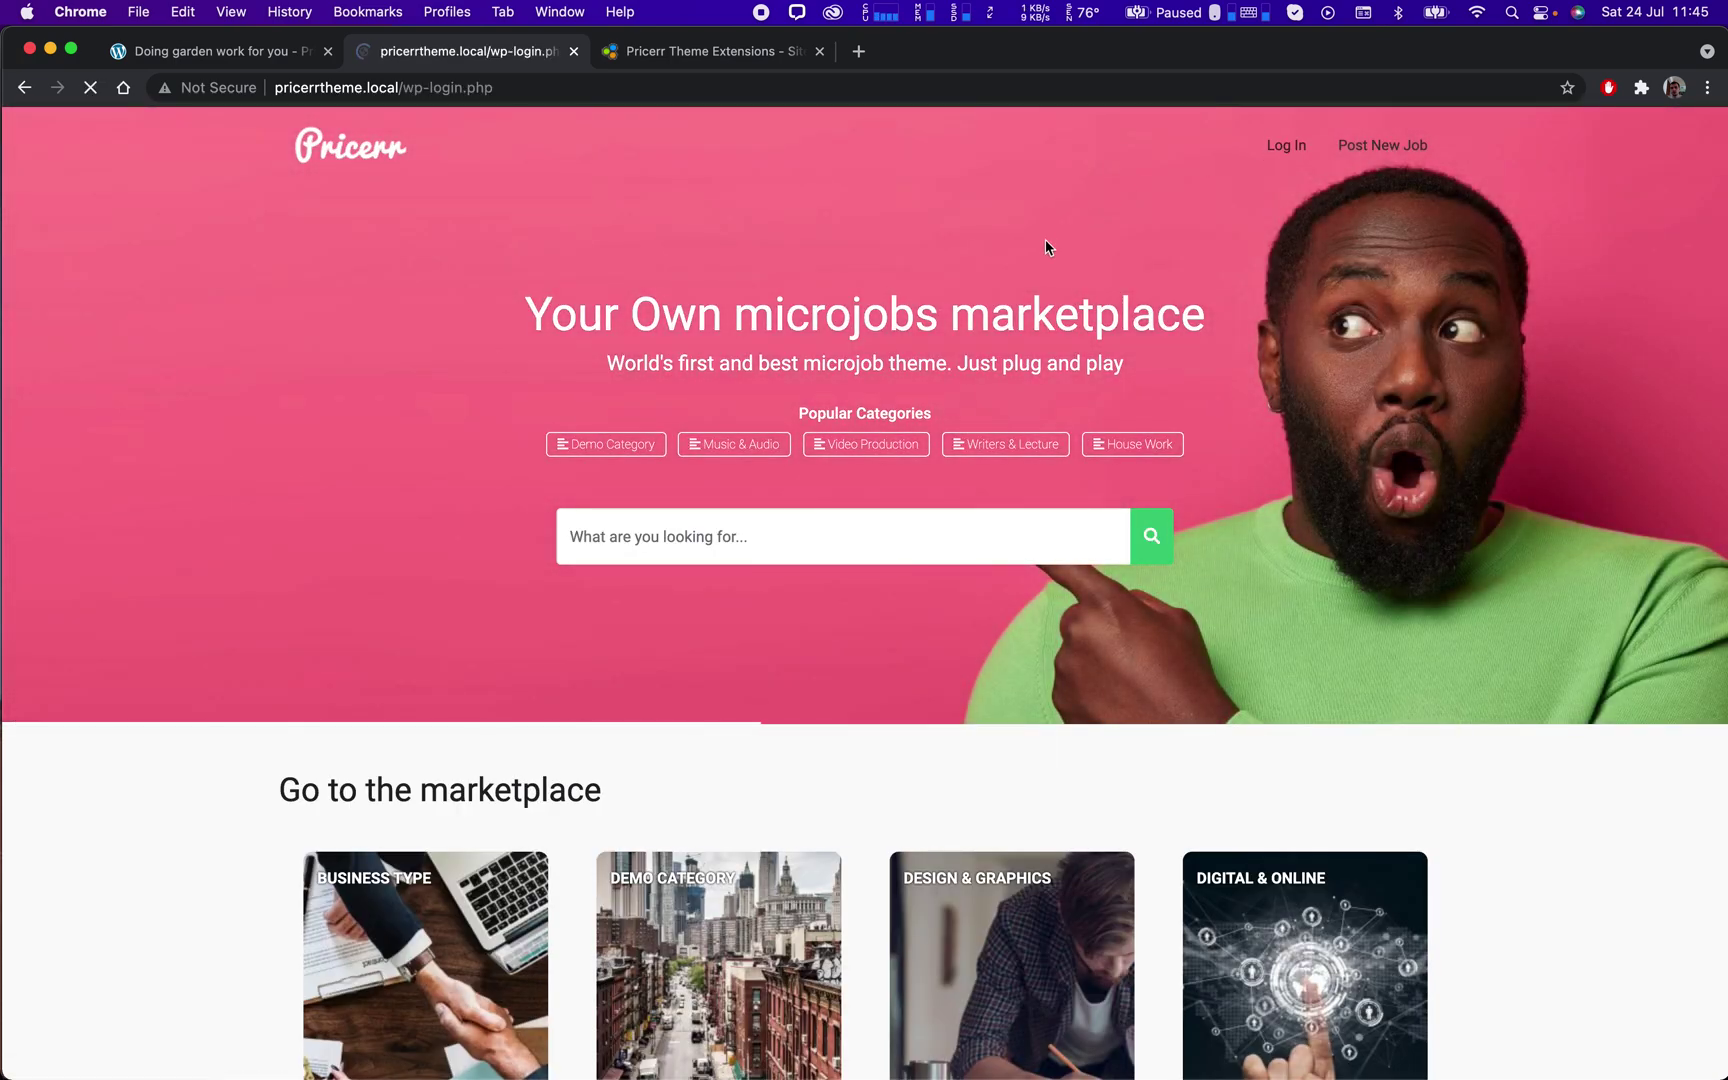
pyautogui.click(745, 420)
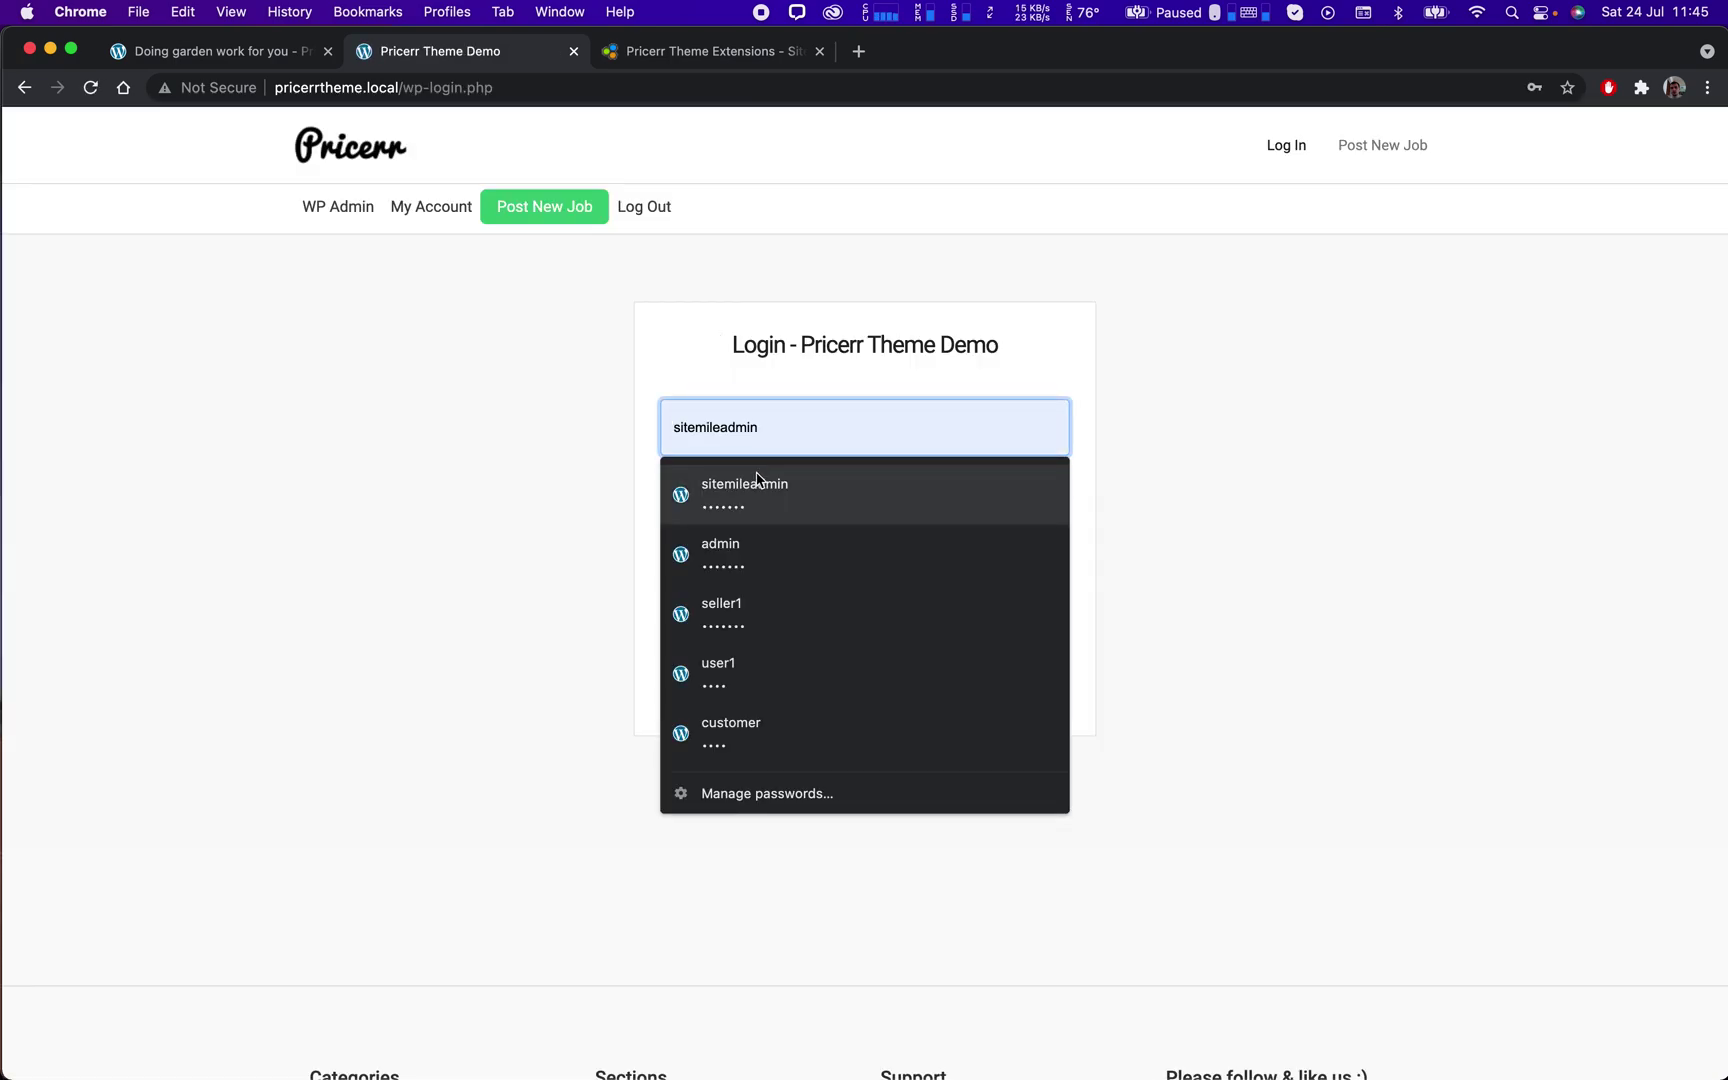
pyautogui.click(760, 556)
pyautogui.click(975, 620)
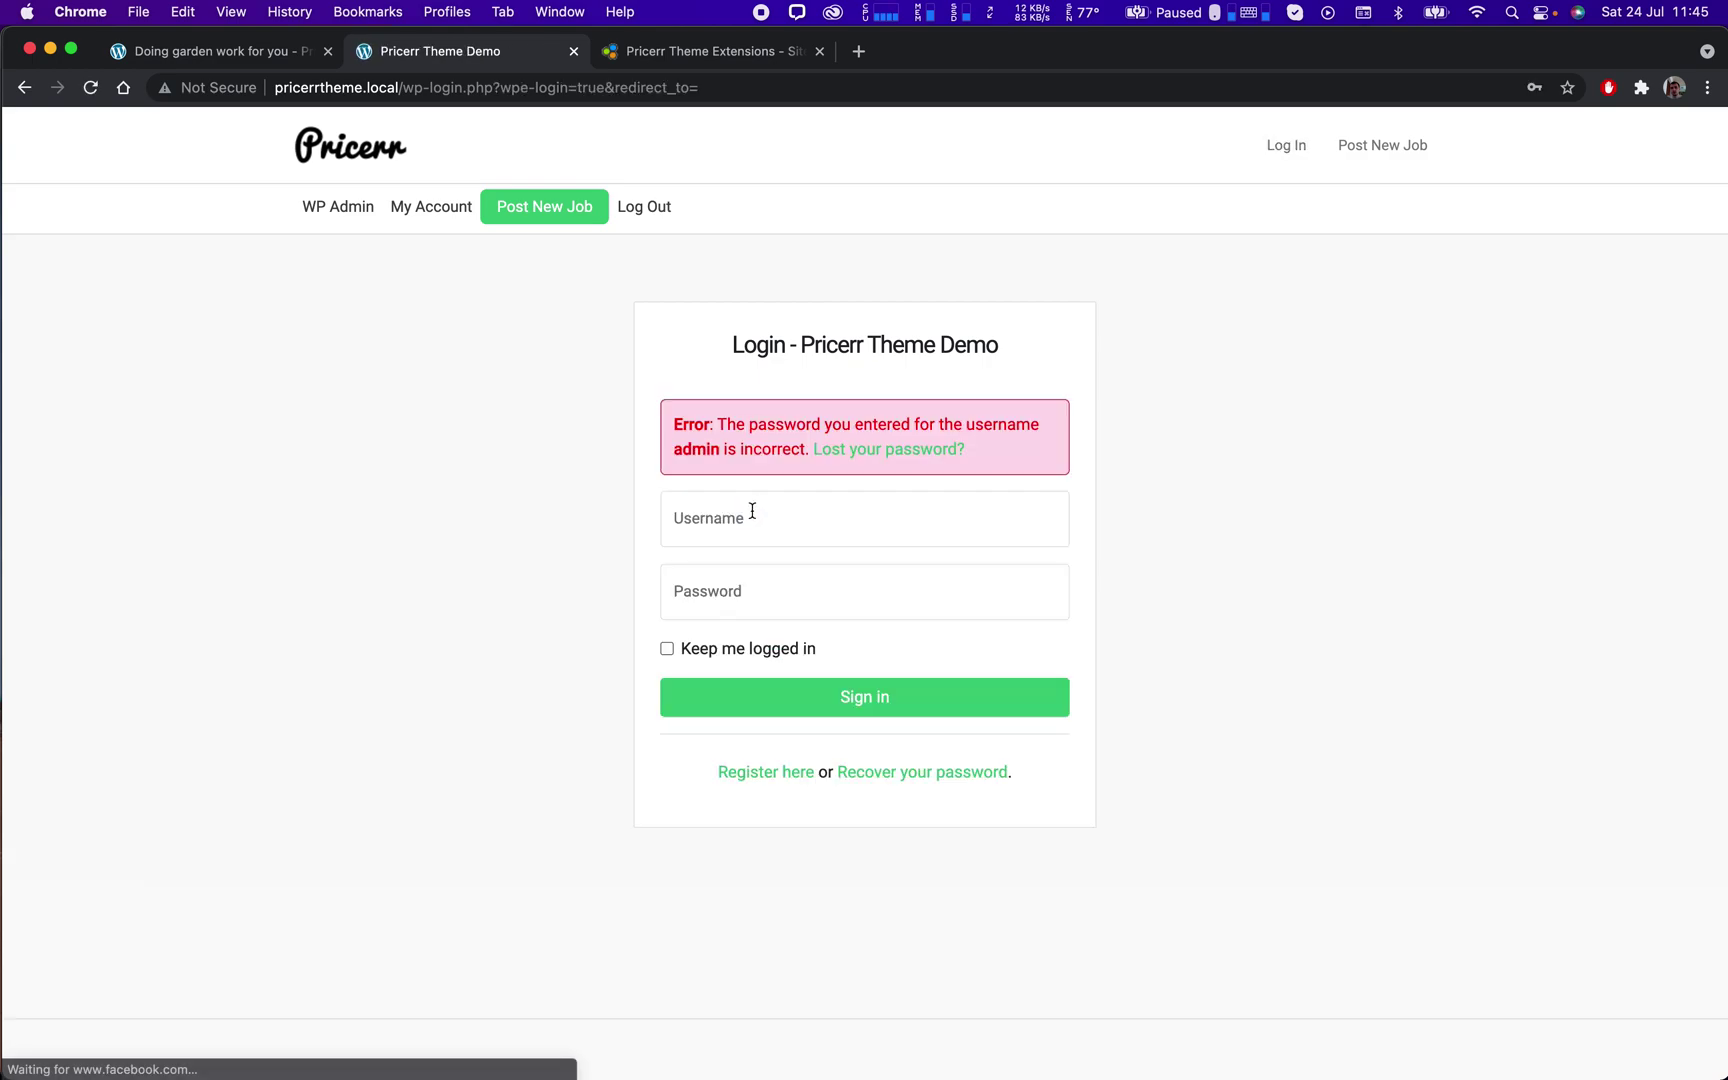
pyautogui.click(762, 525)
pyautogui.write('admin')
pyautogui.press('Tab')
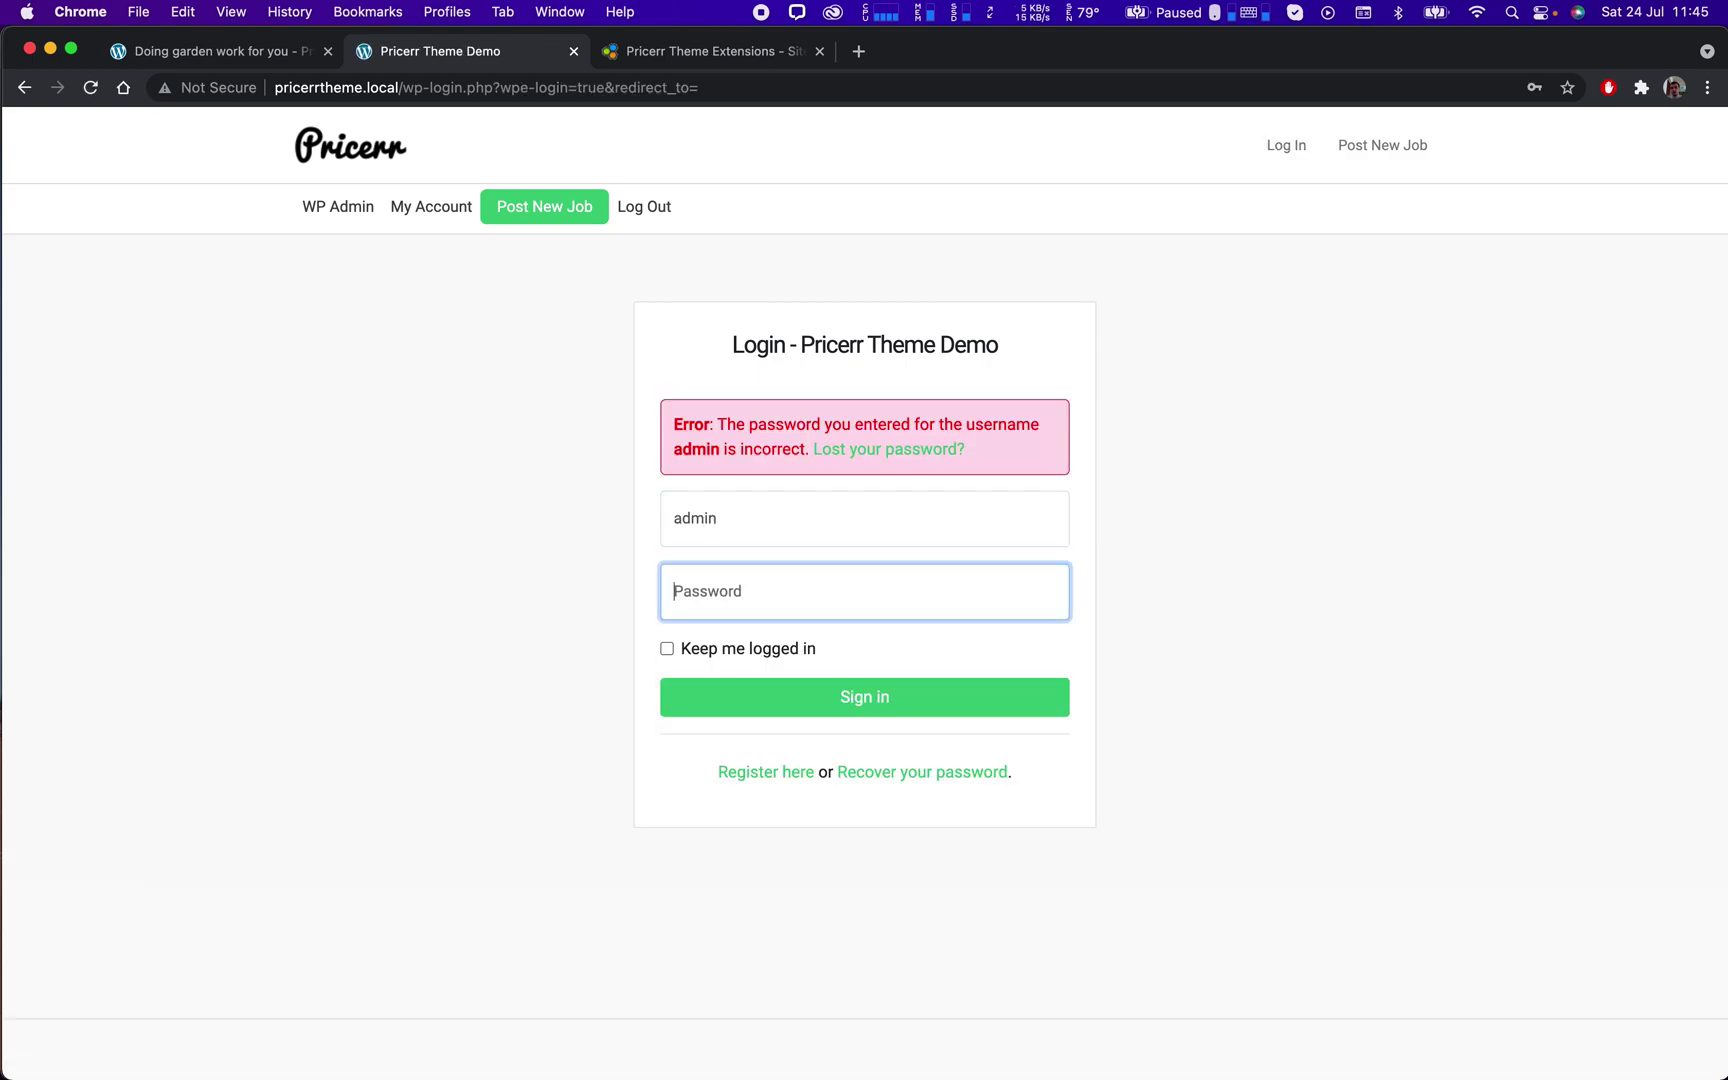
pyautogui.write('*********')
pyautogui.press('Return')
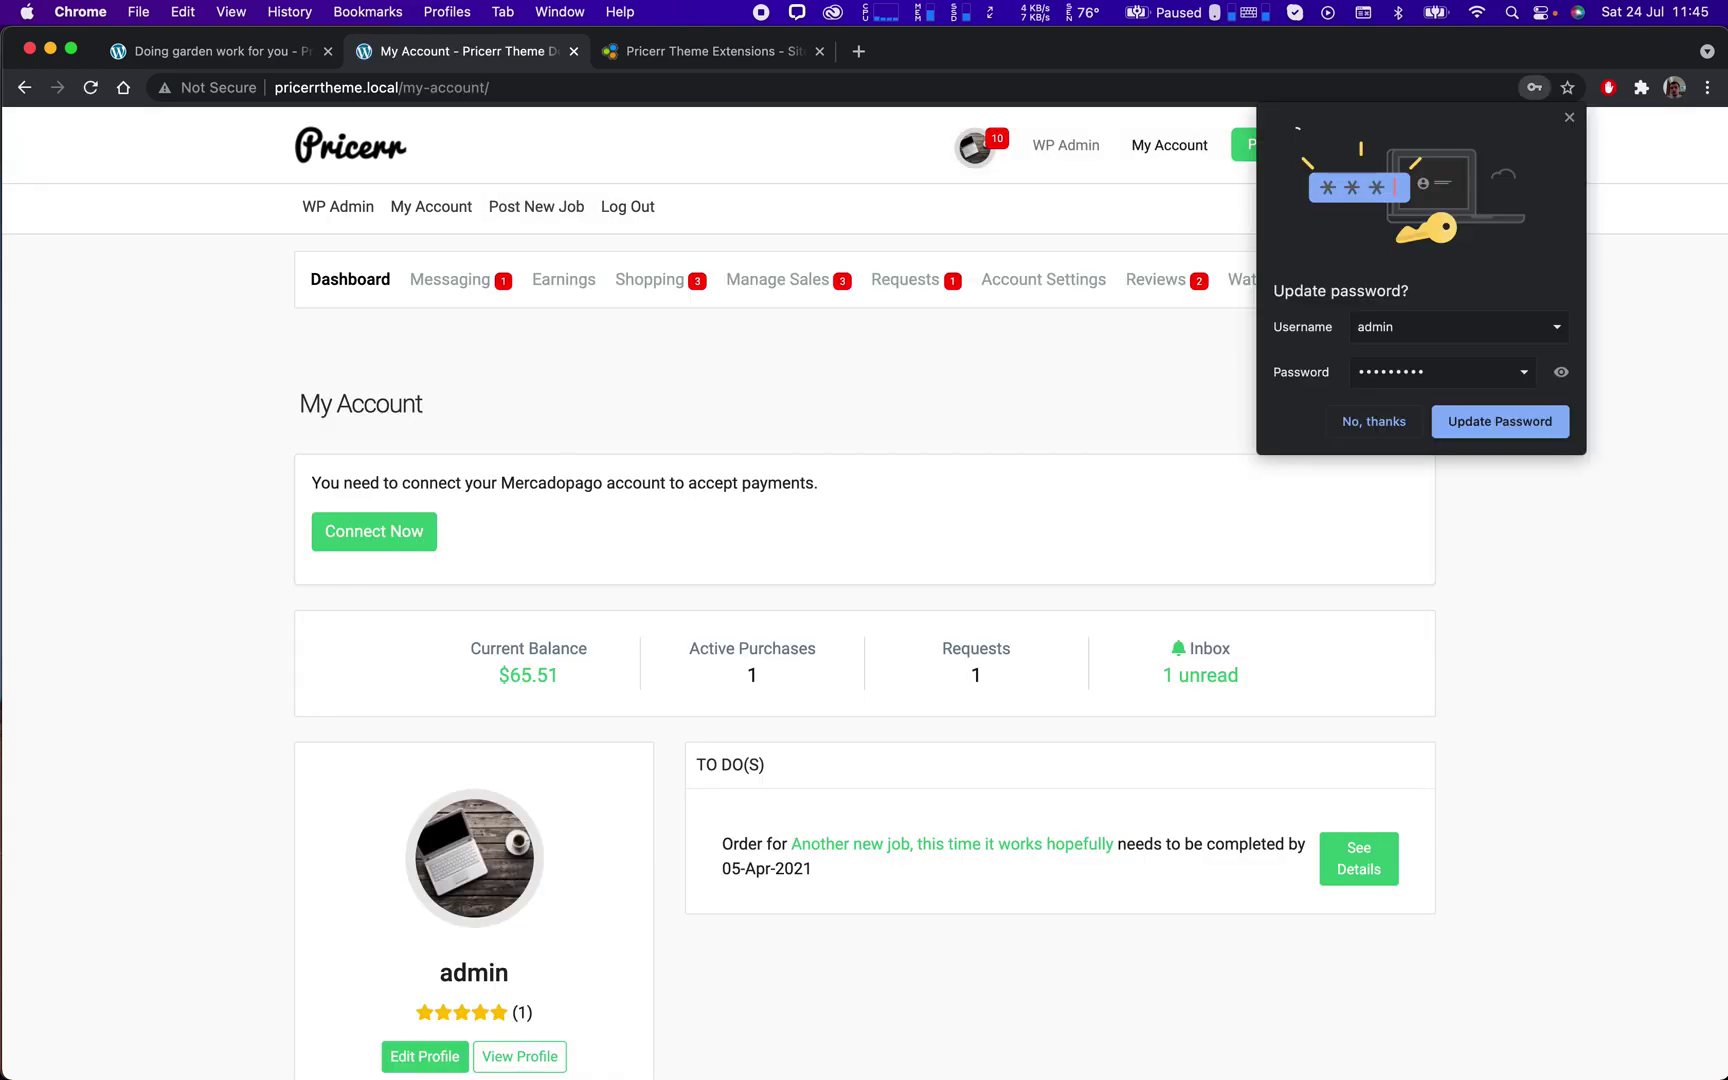
pyautogui.click(1363, 432)
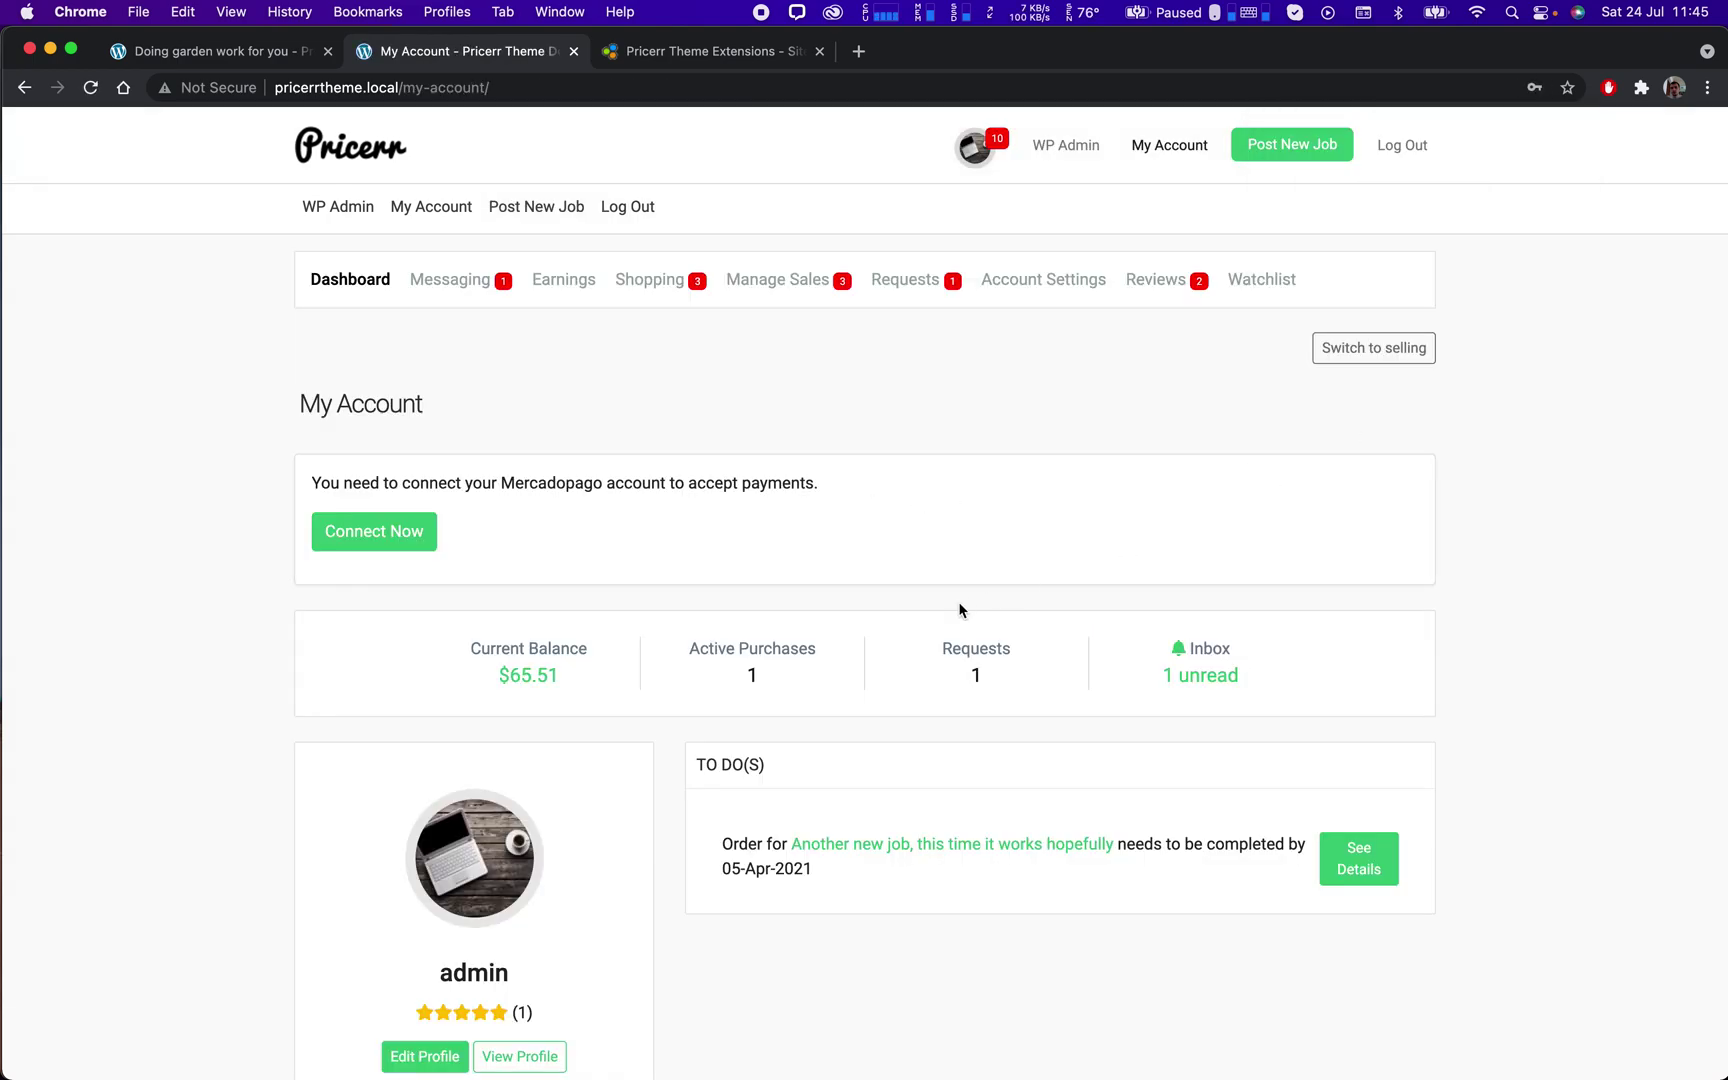
# List the buyer's Delivered Orders and open the garden work job's order page.
pyautogui.click(647, 283)
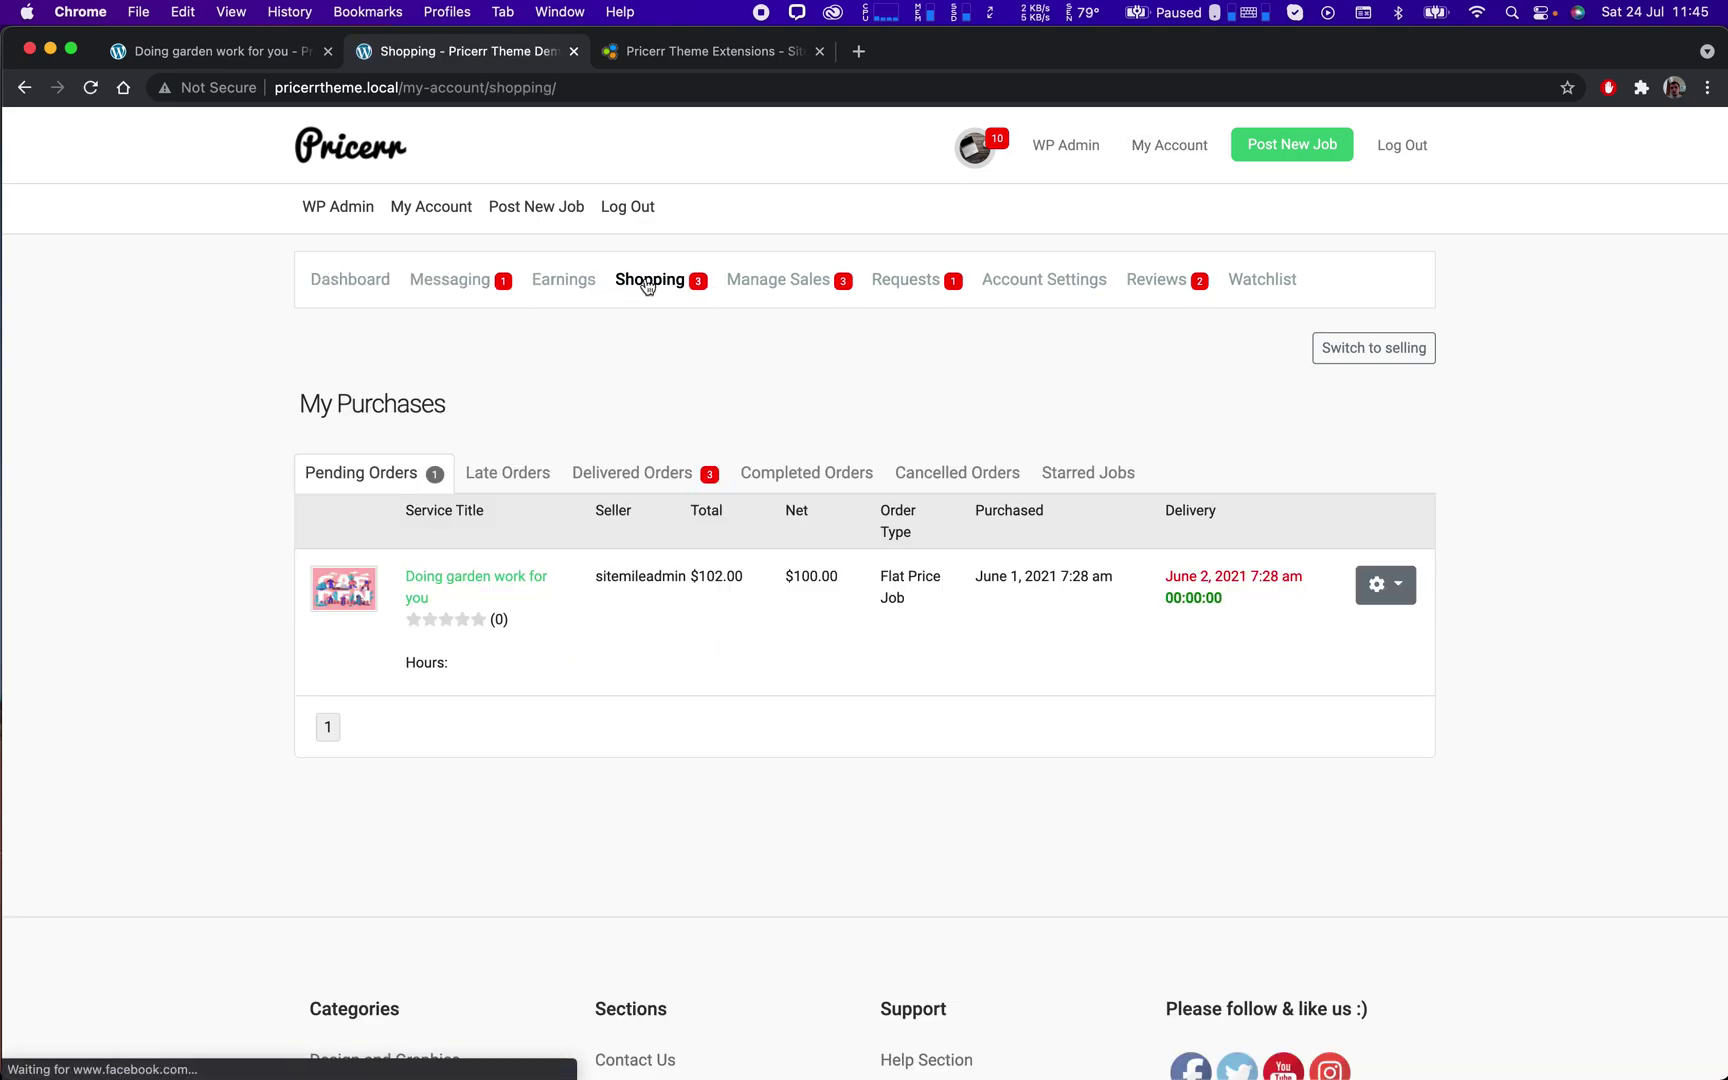
pyautogui.click(646, 487)
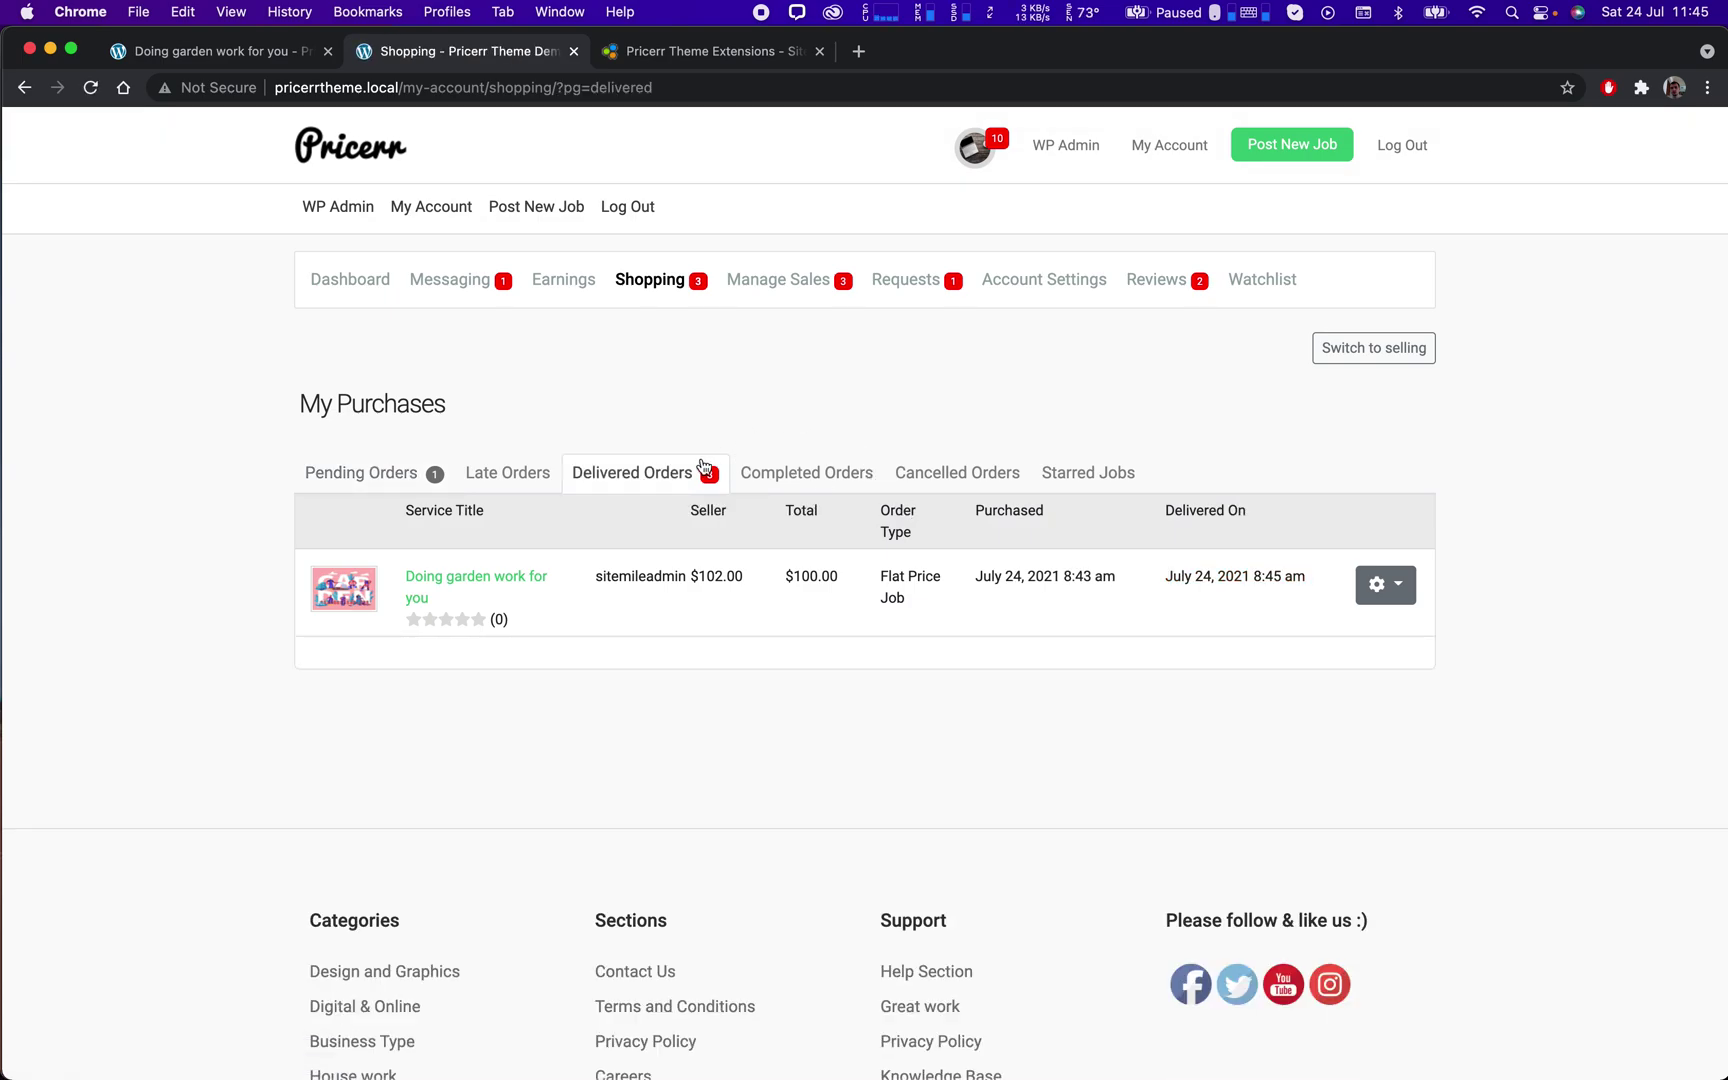
pyautogui.click(445, 585)
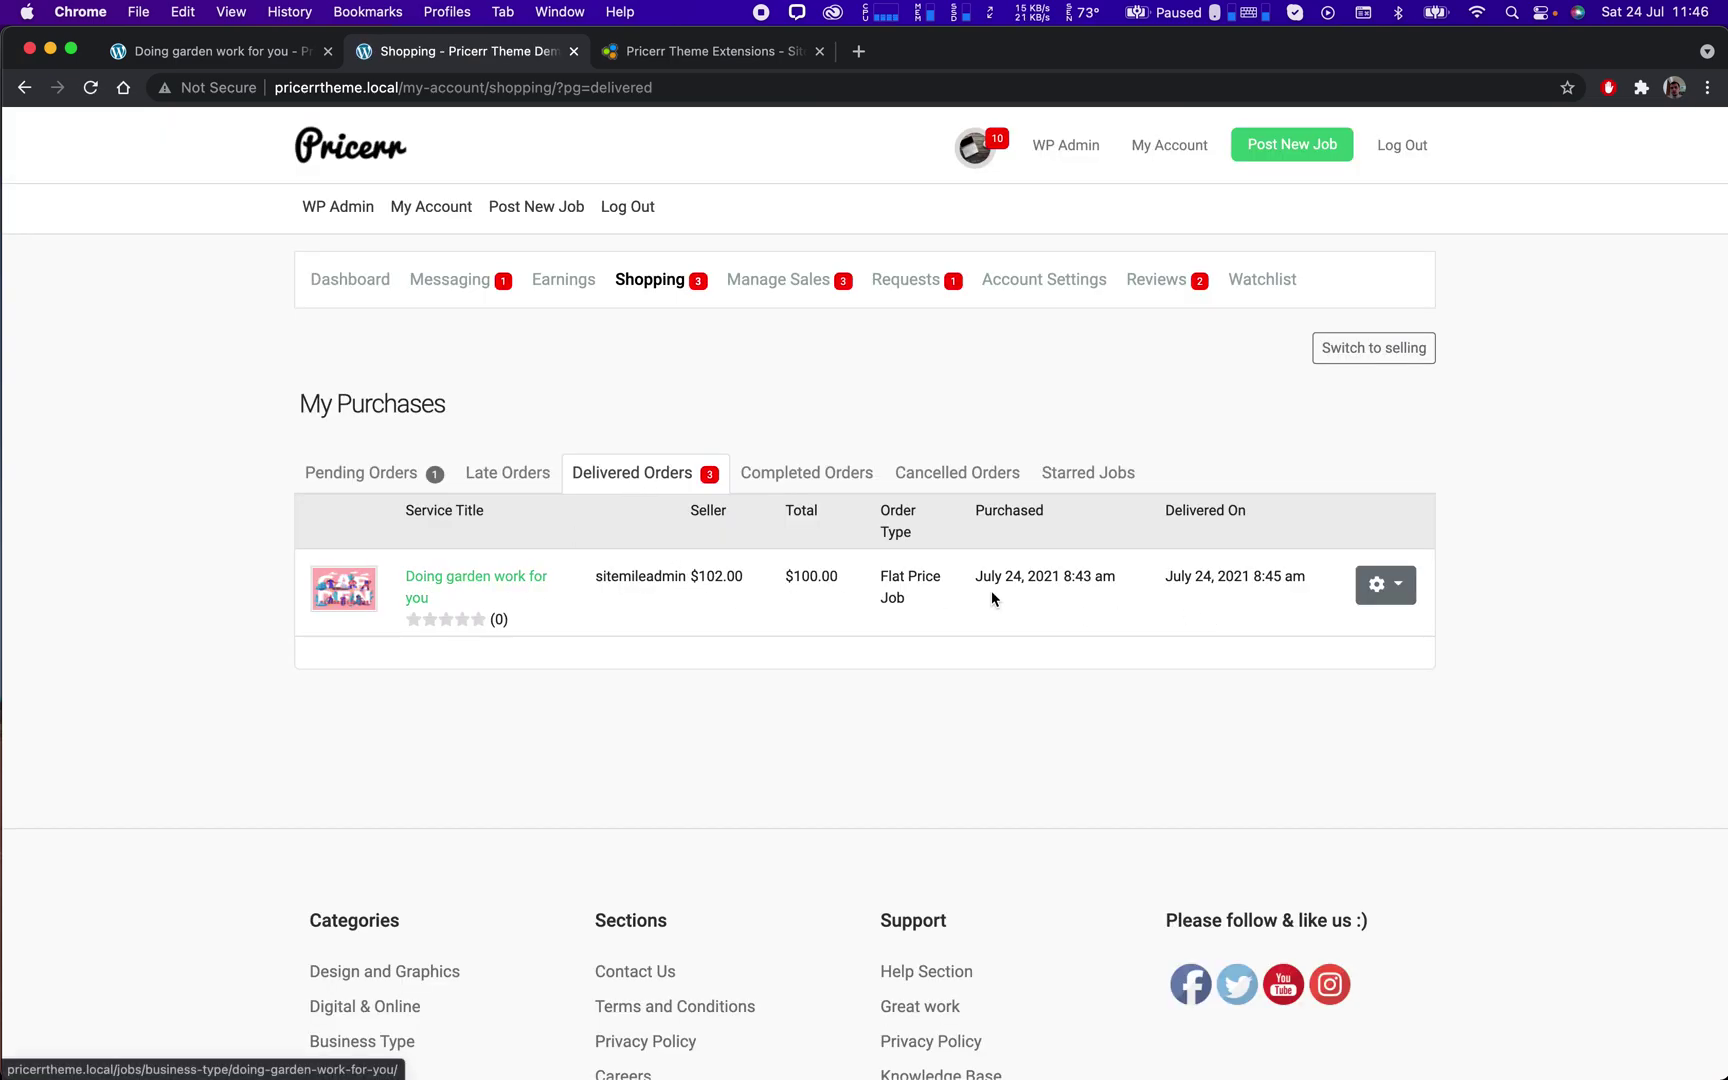
pyautogui.click(1395, 598)
pyautogui.click(1395, 630)
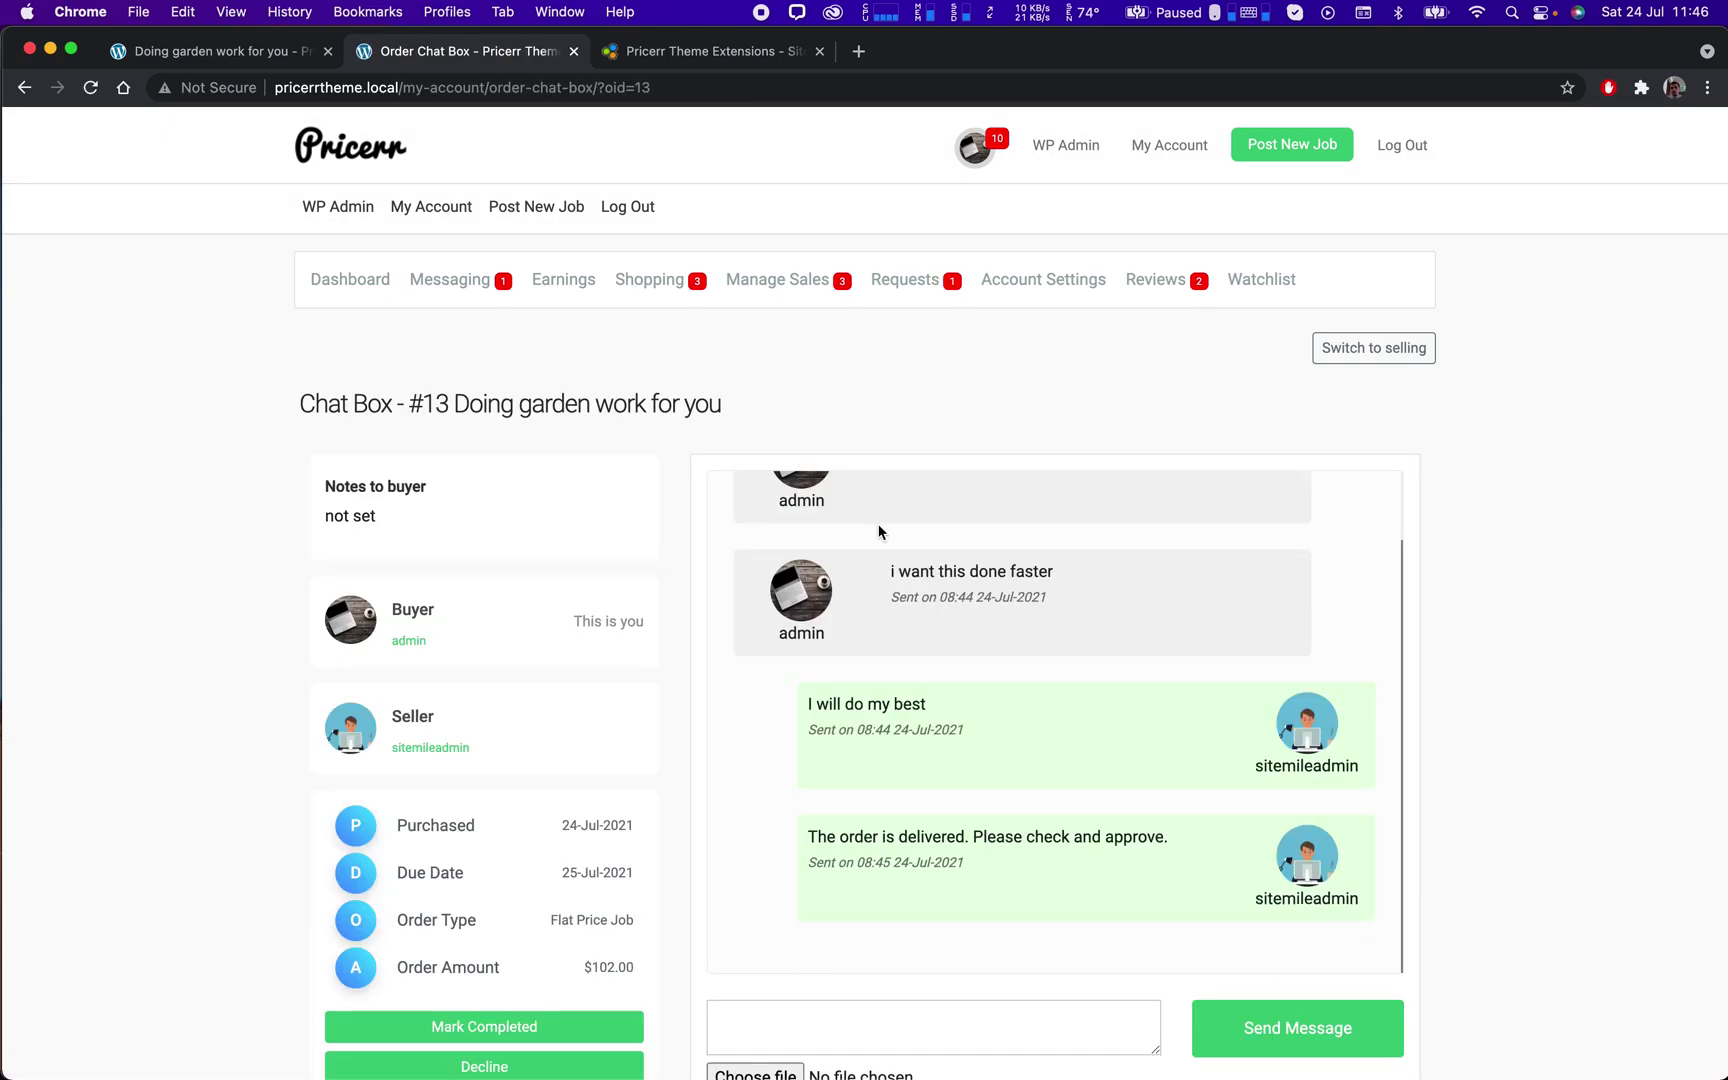
# Highlight the seller's delivery message in order #13's chat box, then switch to the SiteMile tab.
pyautogui.scroll(-3, 1101, 734)
pyautogui.moveTo(1205, 695); pyautogui.dragTo(796, 680)
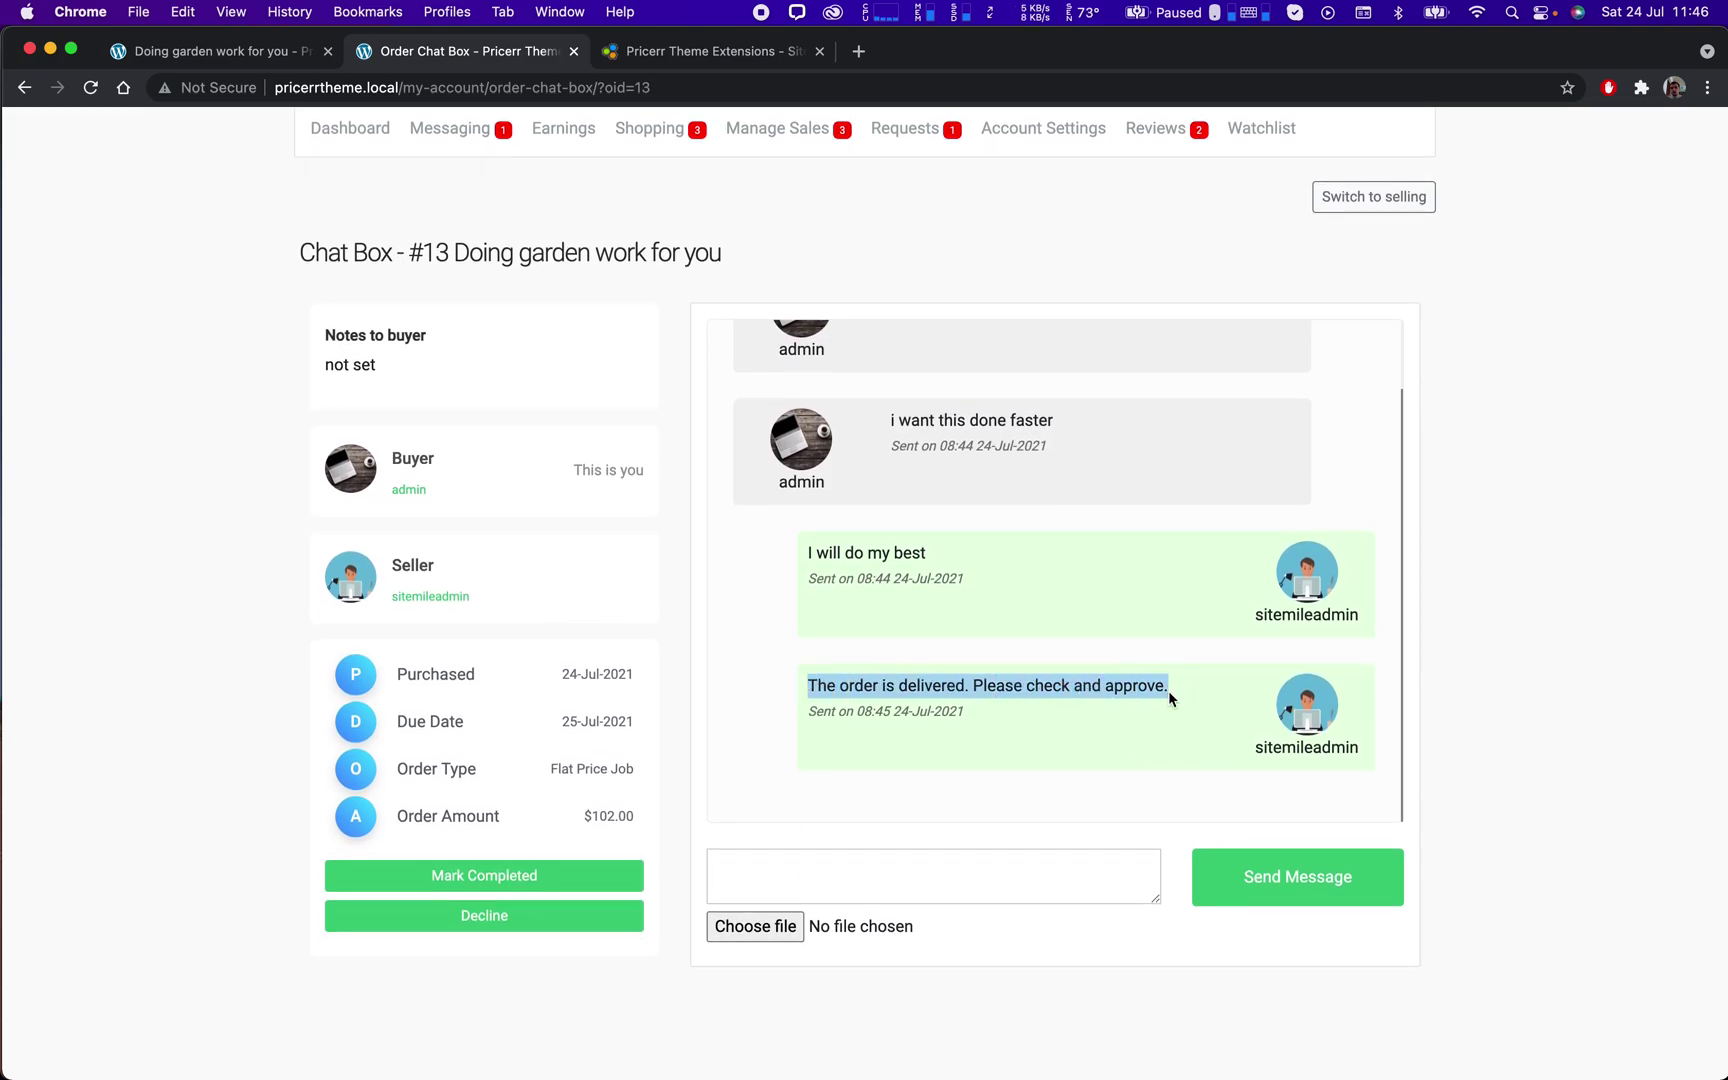
pyautogui.click(1137, 719)
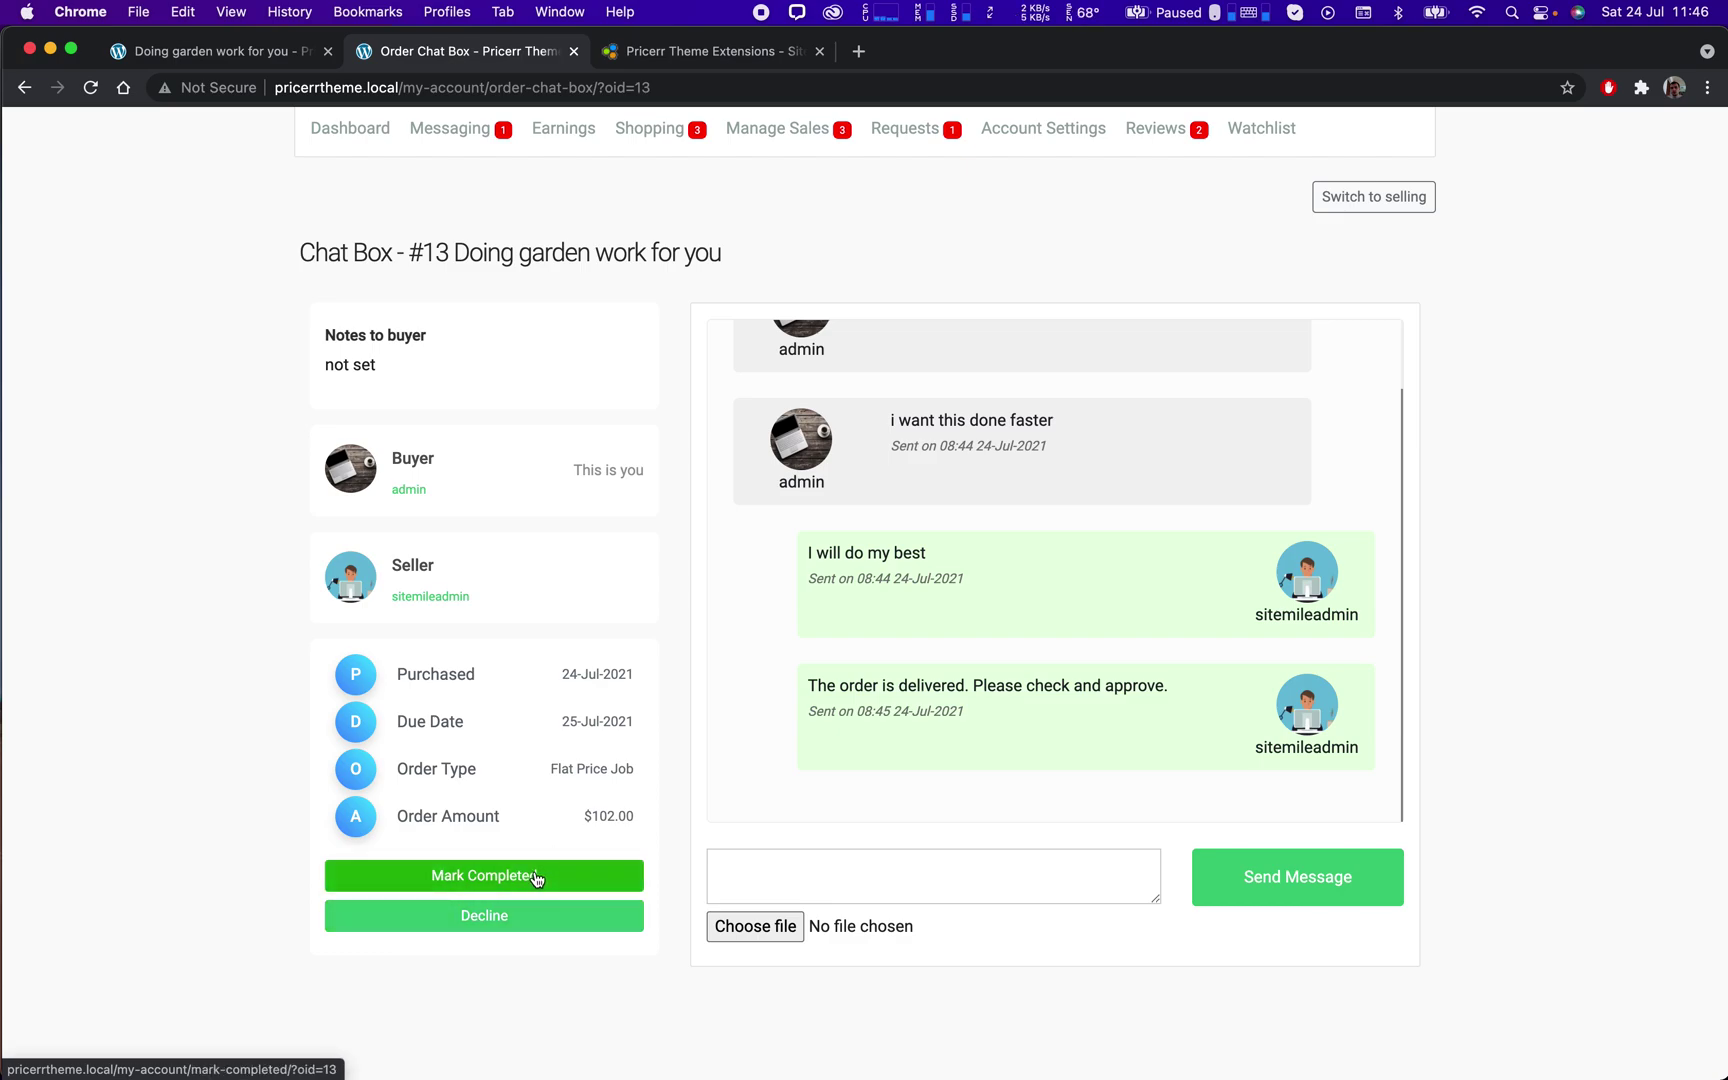
pyautogui.click(751, 58)
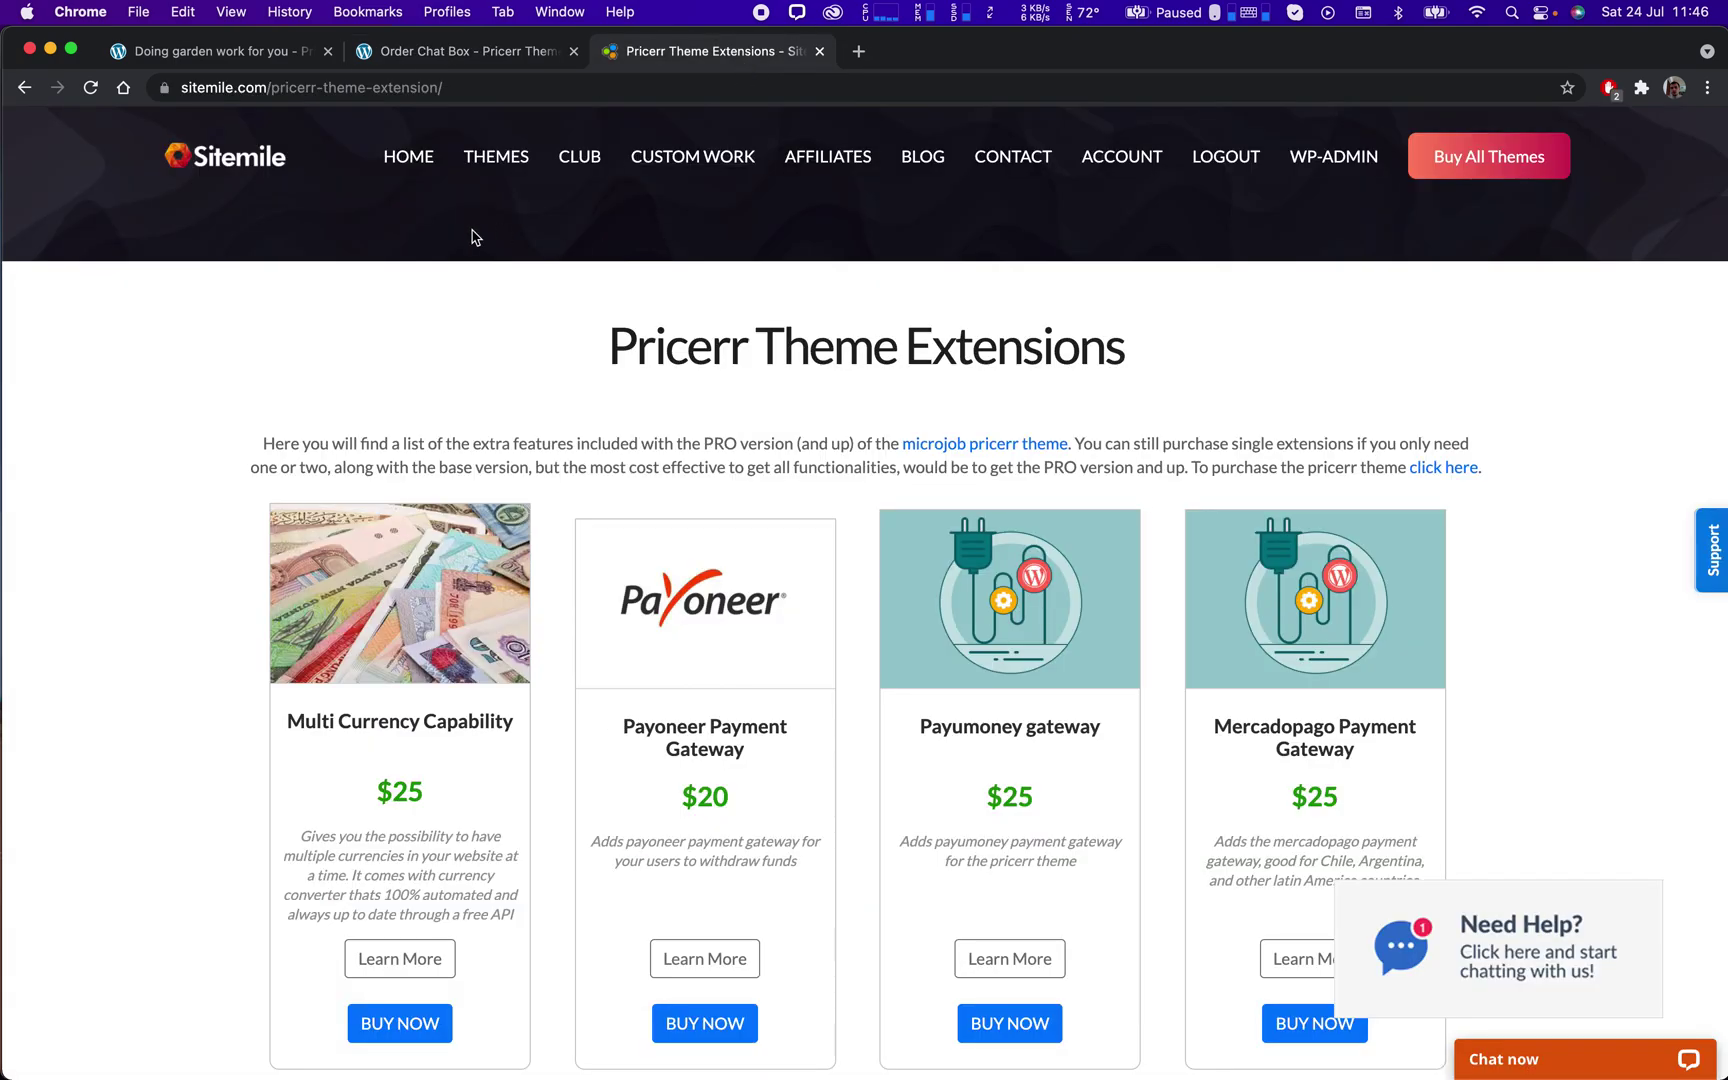
# Go back to SiteMile's Pricerr pricing plans, highlight the $299 PRO price, and return to the chat.
pyautogui.click(25, 88)
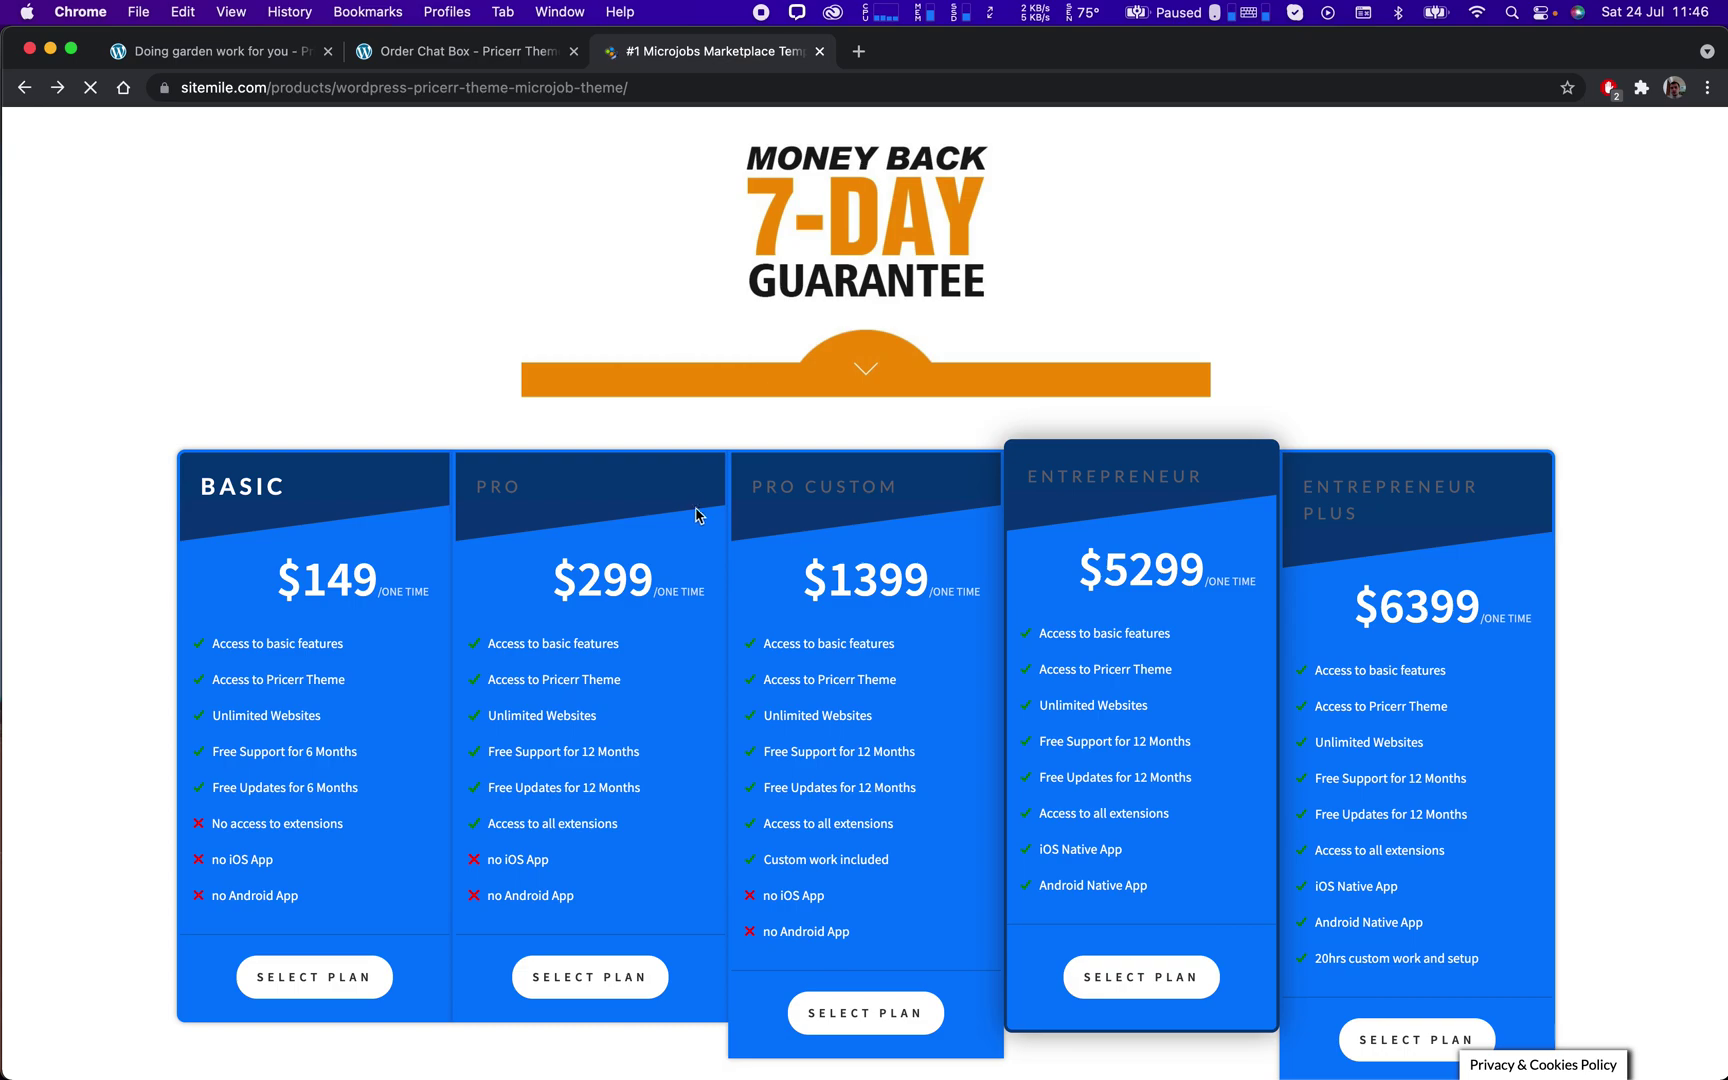
pyautogui.moveTo(553, 511); pyautogui.dragTo(716, 525)
pyautogui.click(400, 52)
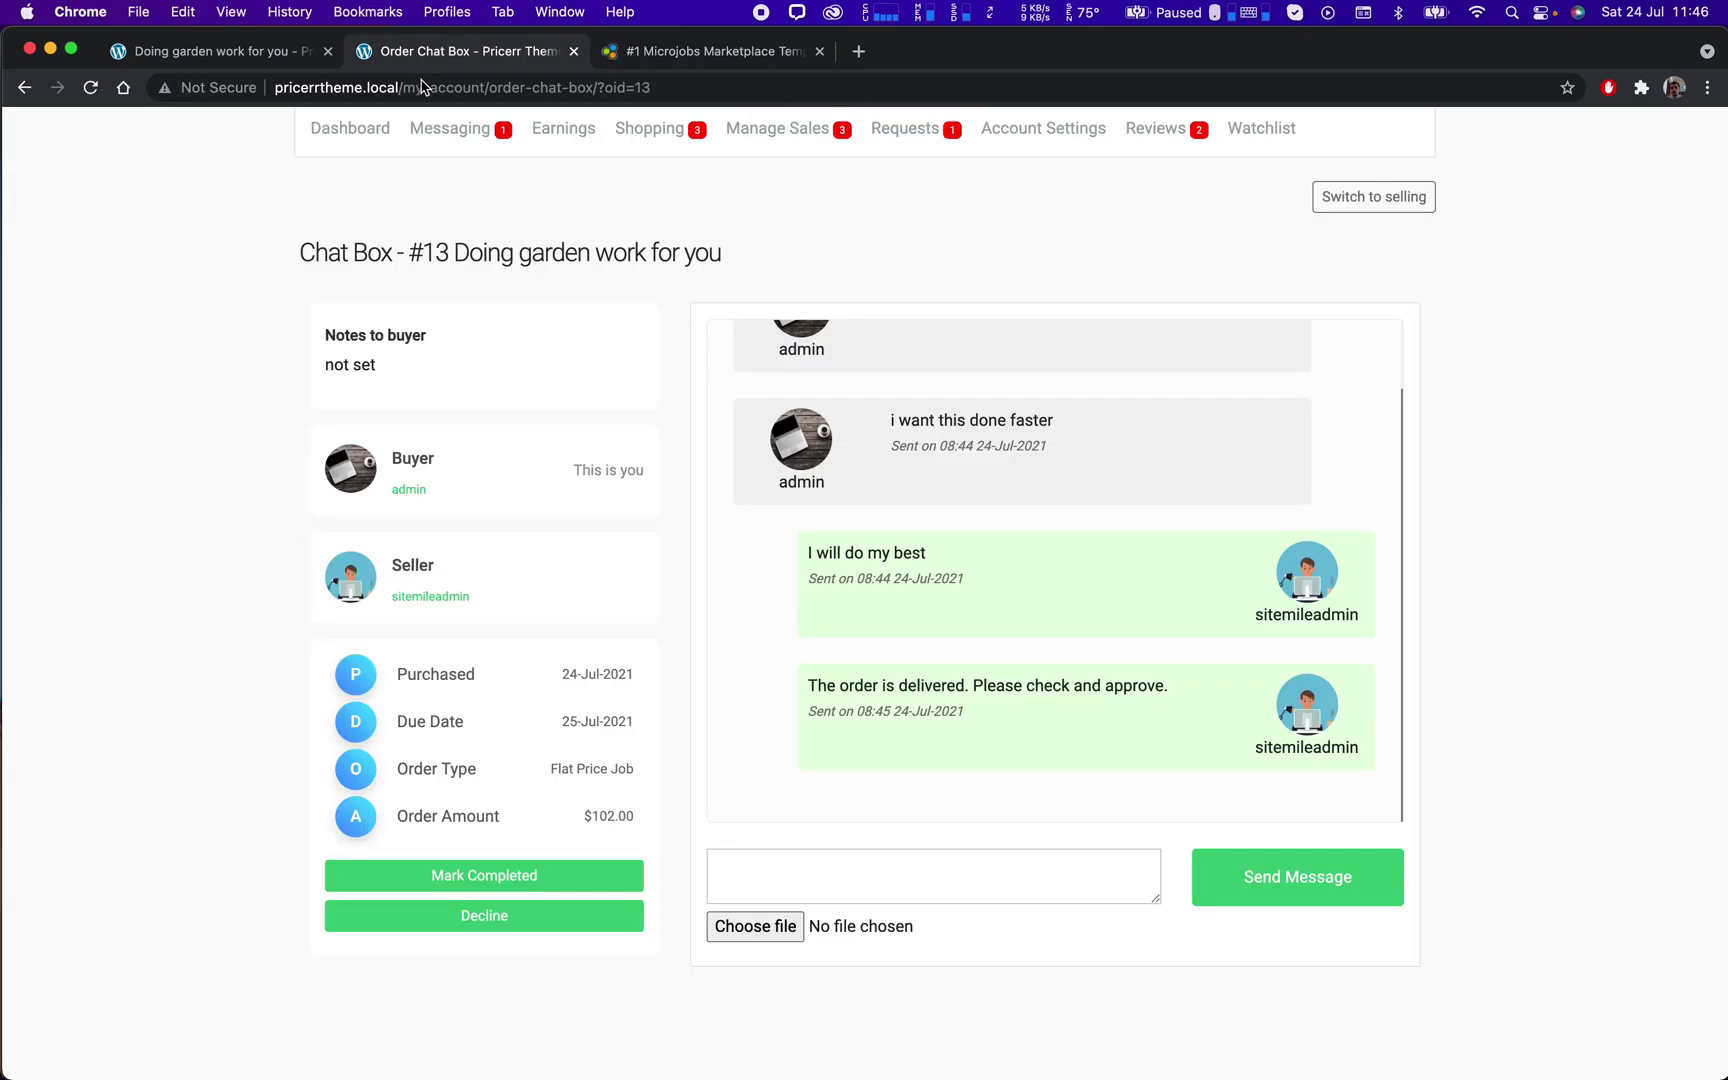
# Mark order #13 completed and submit a 5-star review reading 'I liked wohe work'.
pyautogui.click(496, 879)
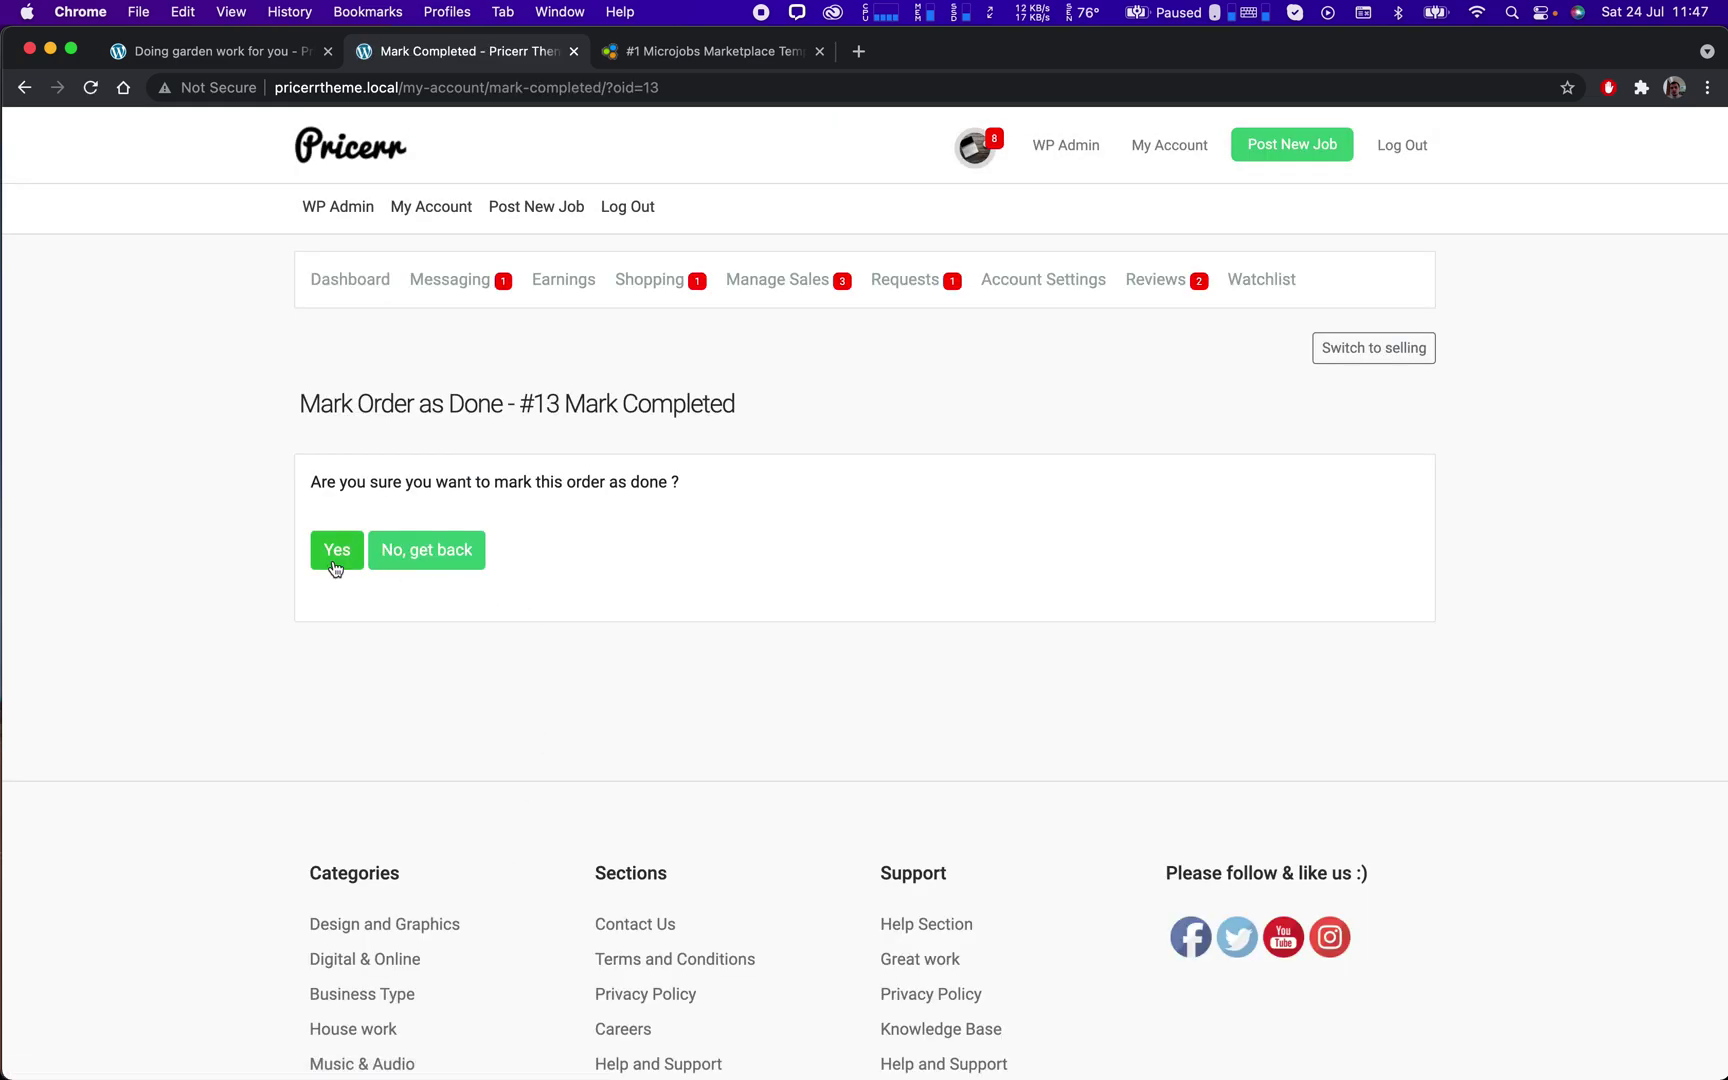
pyautogui.click(334, 553)
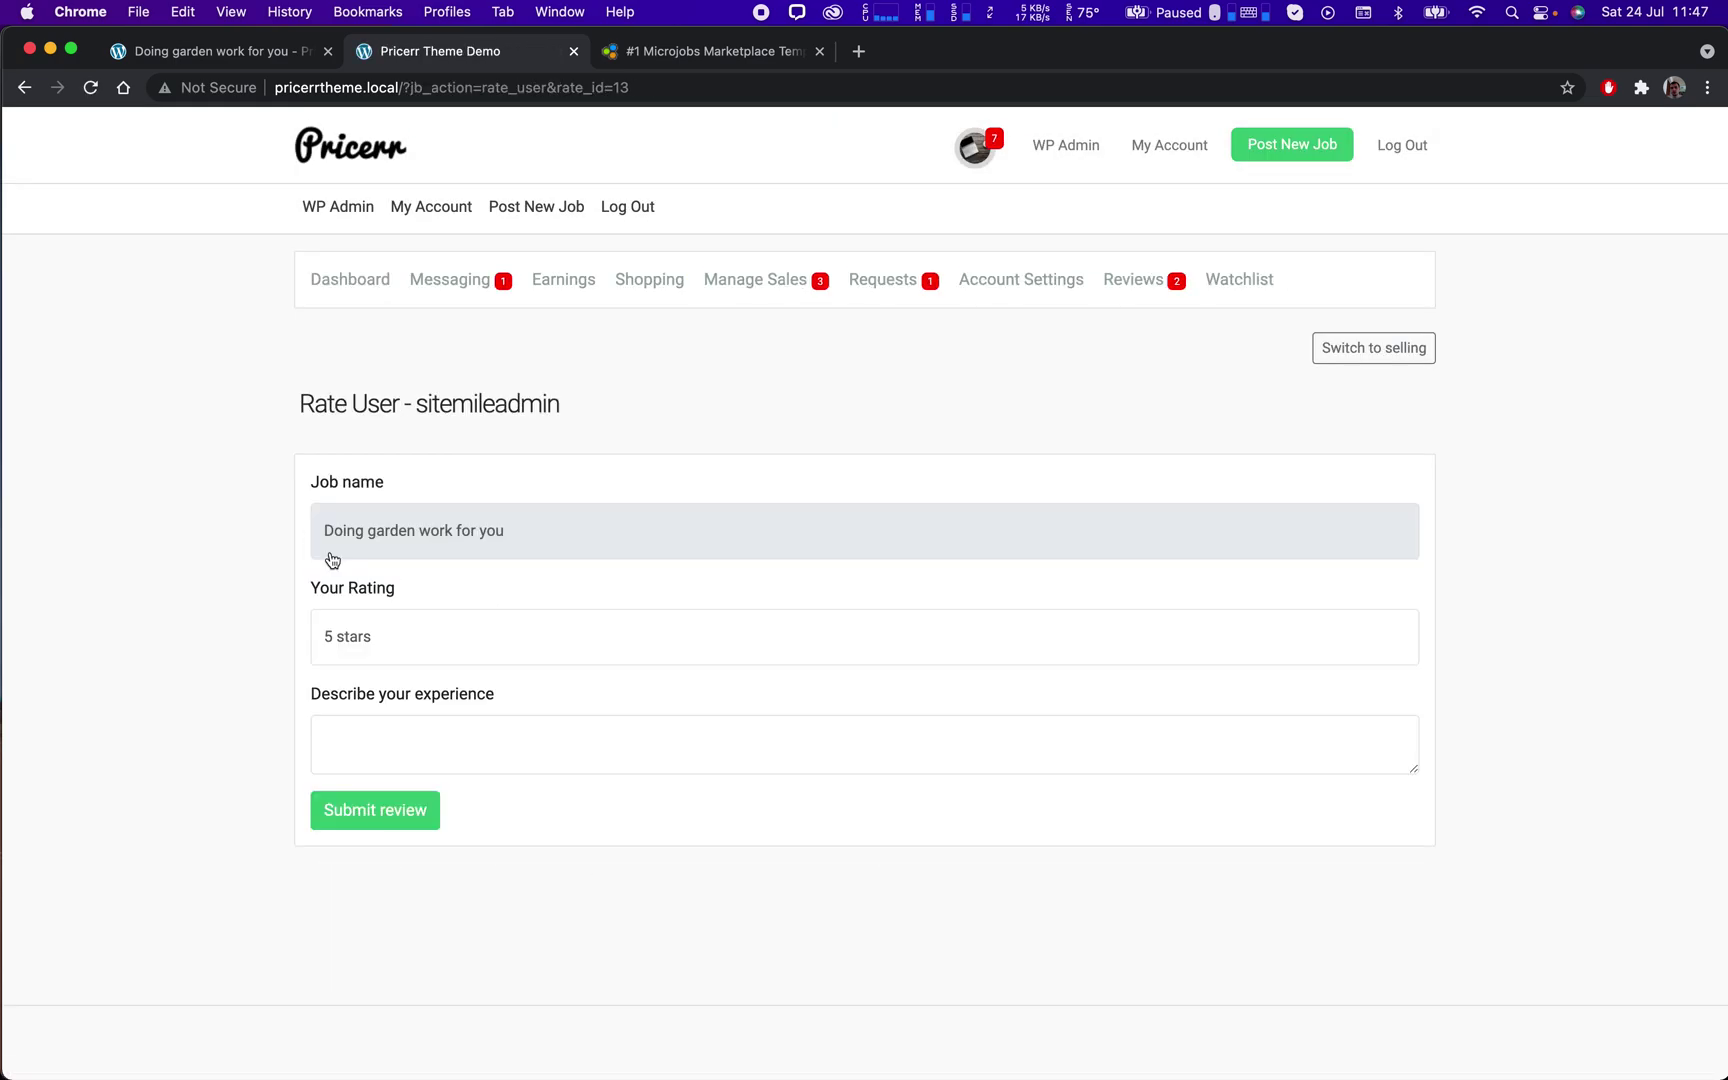
pyautogui.click(433, 651)
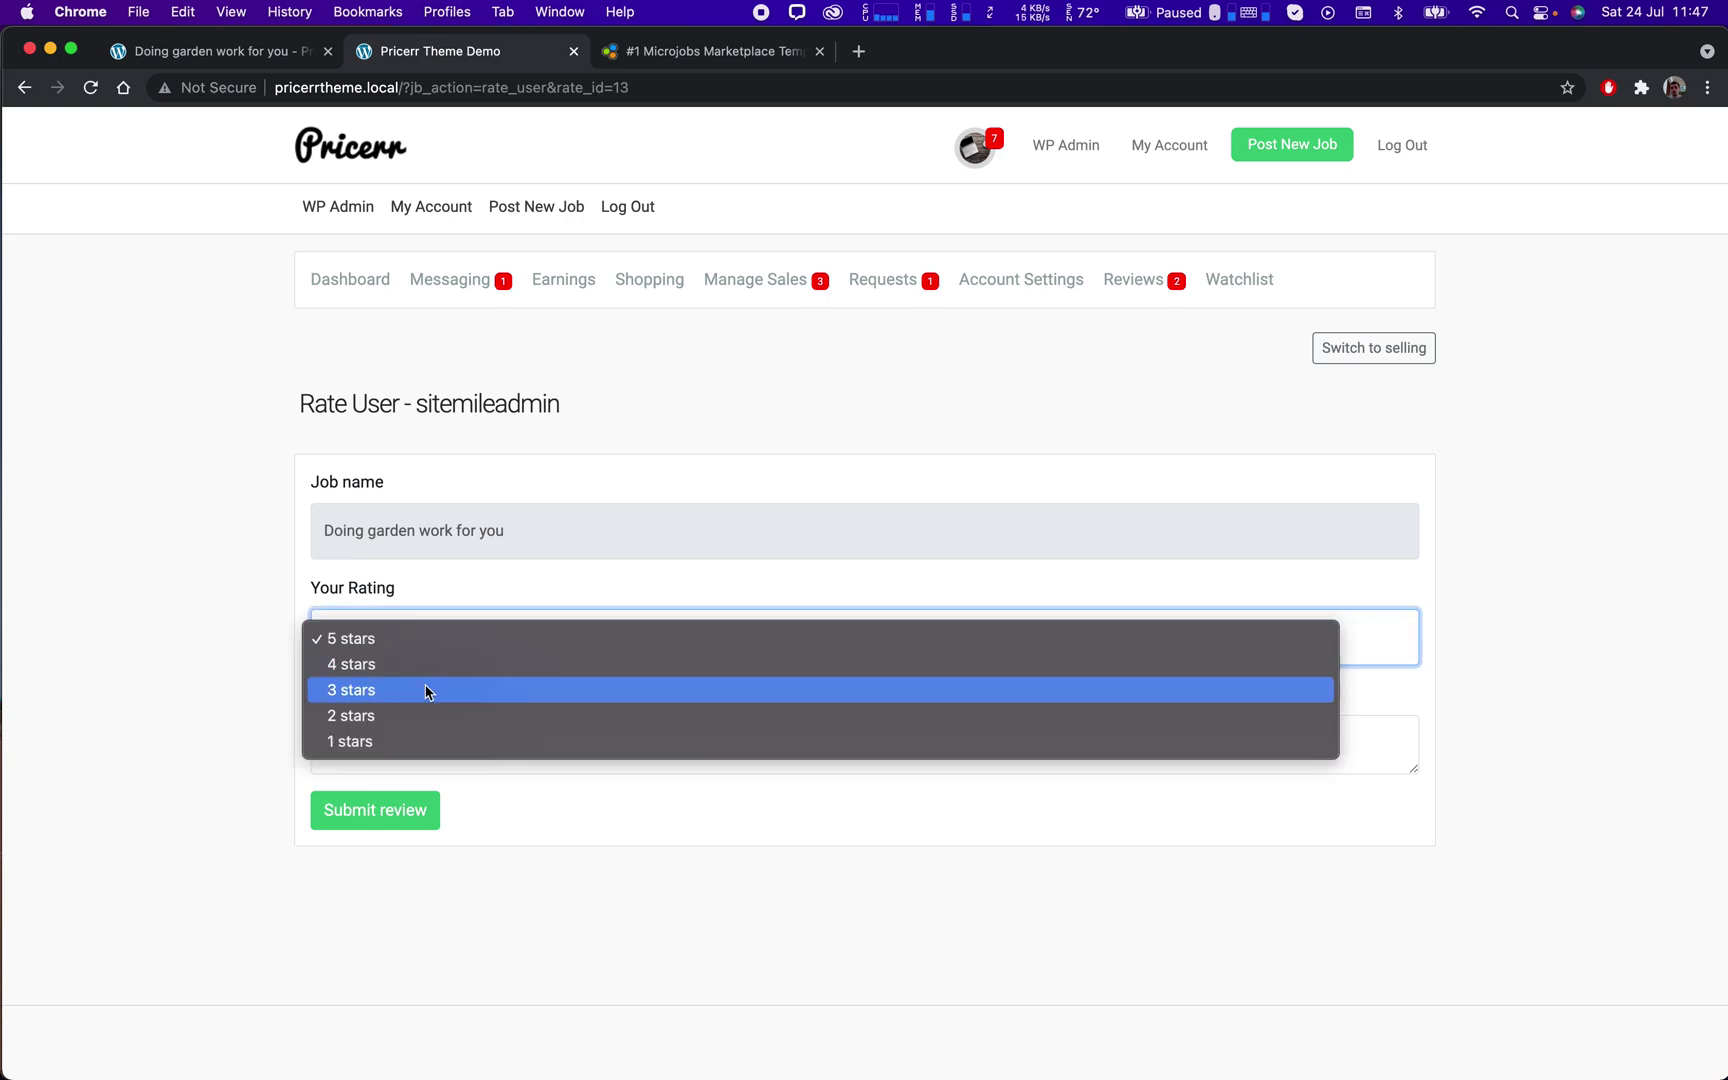
pyautogui.click(397, 641)
pyautogui.click(440, 716)
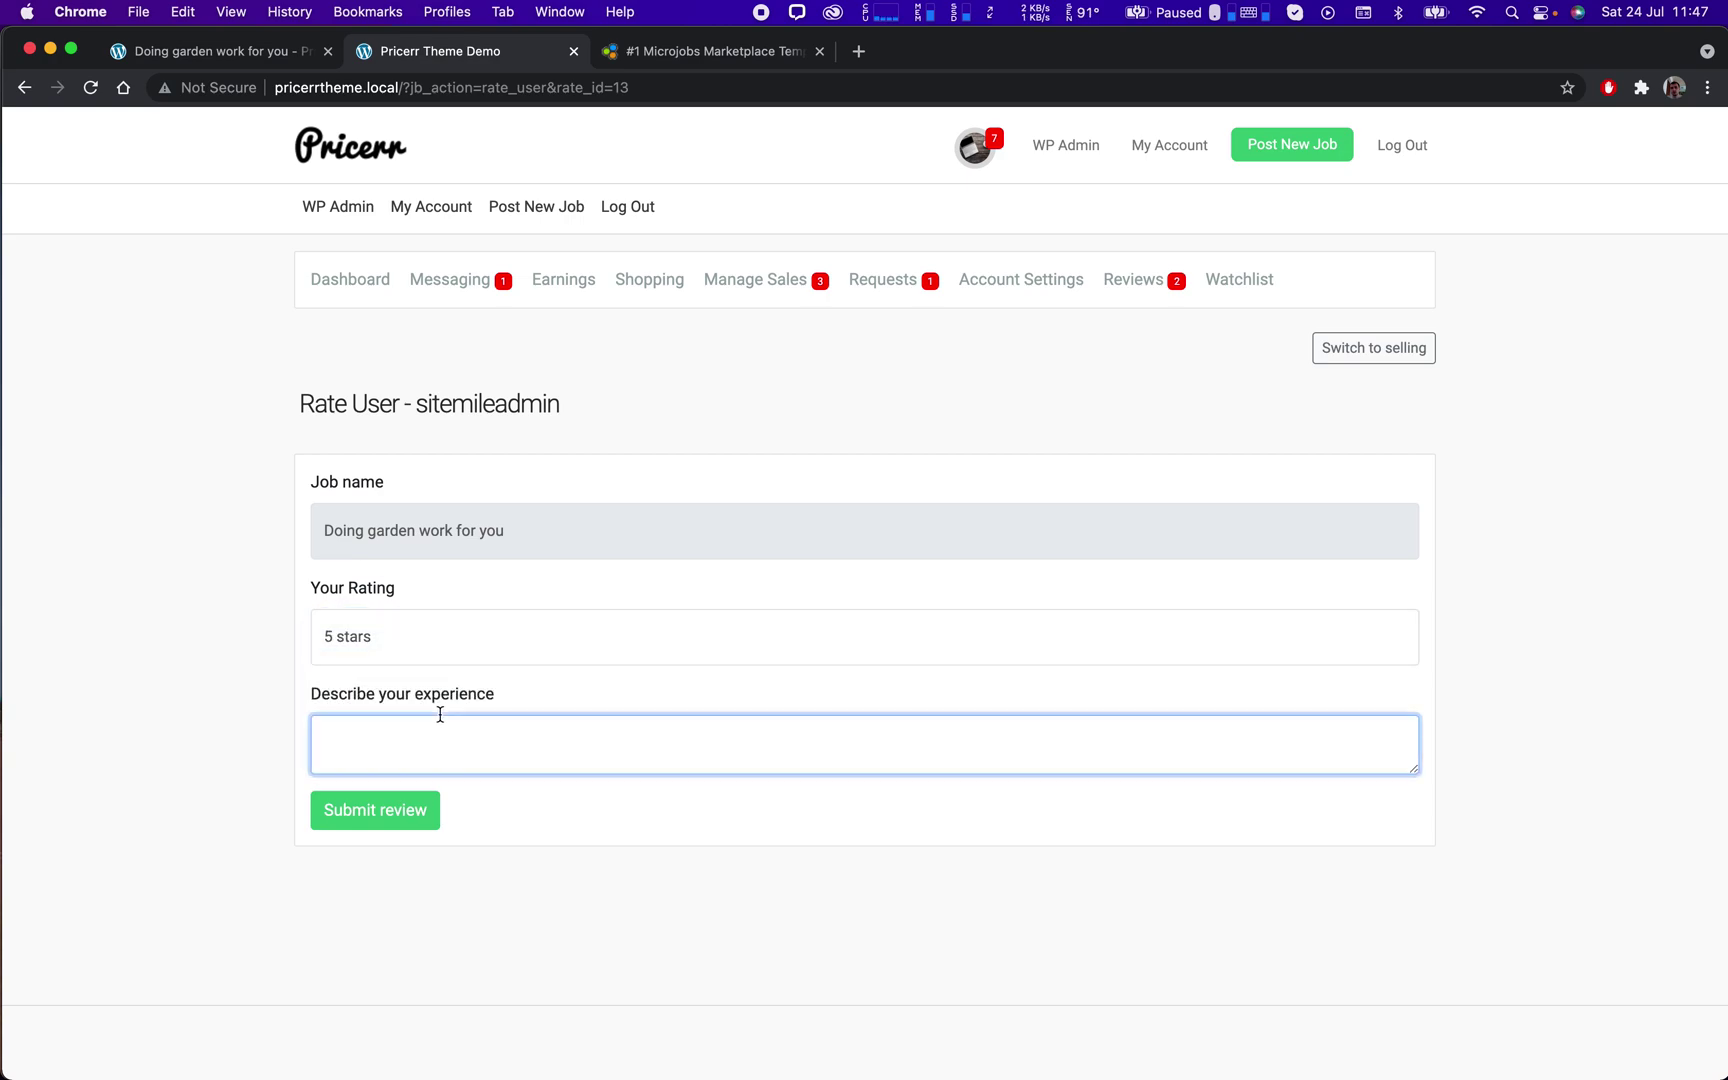
pyautogui.write('I liked wo')
pyautogui.write('he work')
pyautogui.click(371, 822)
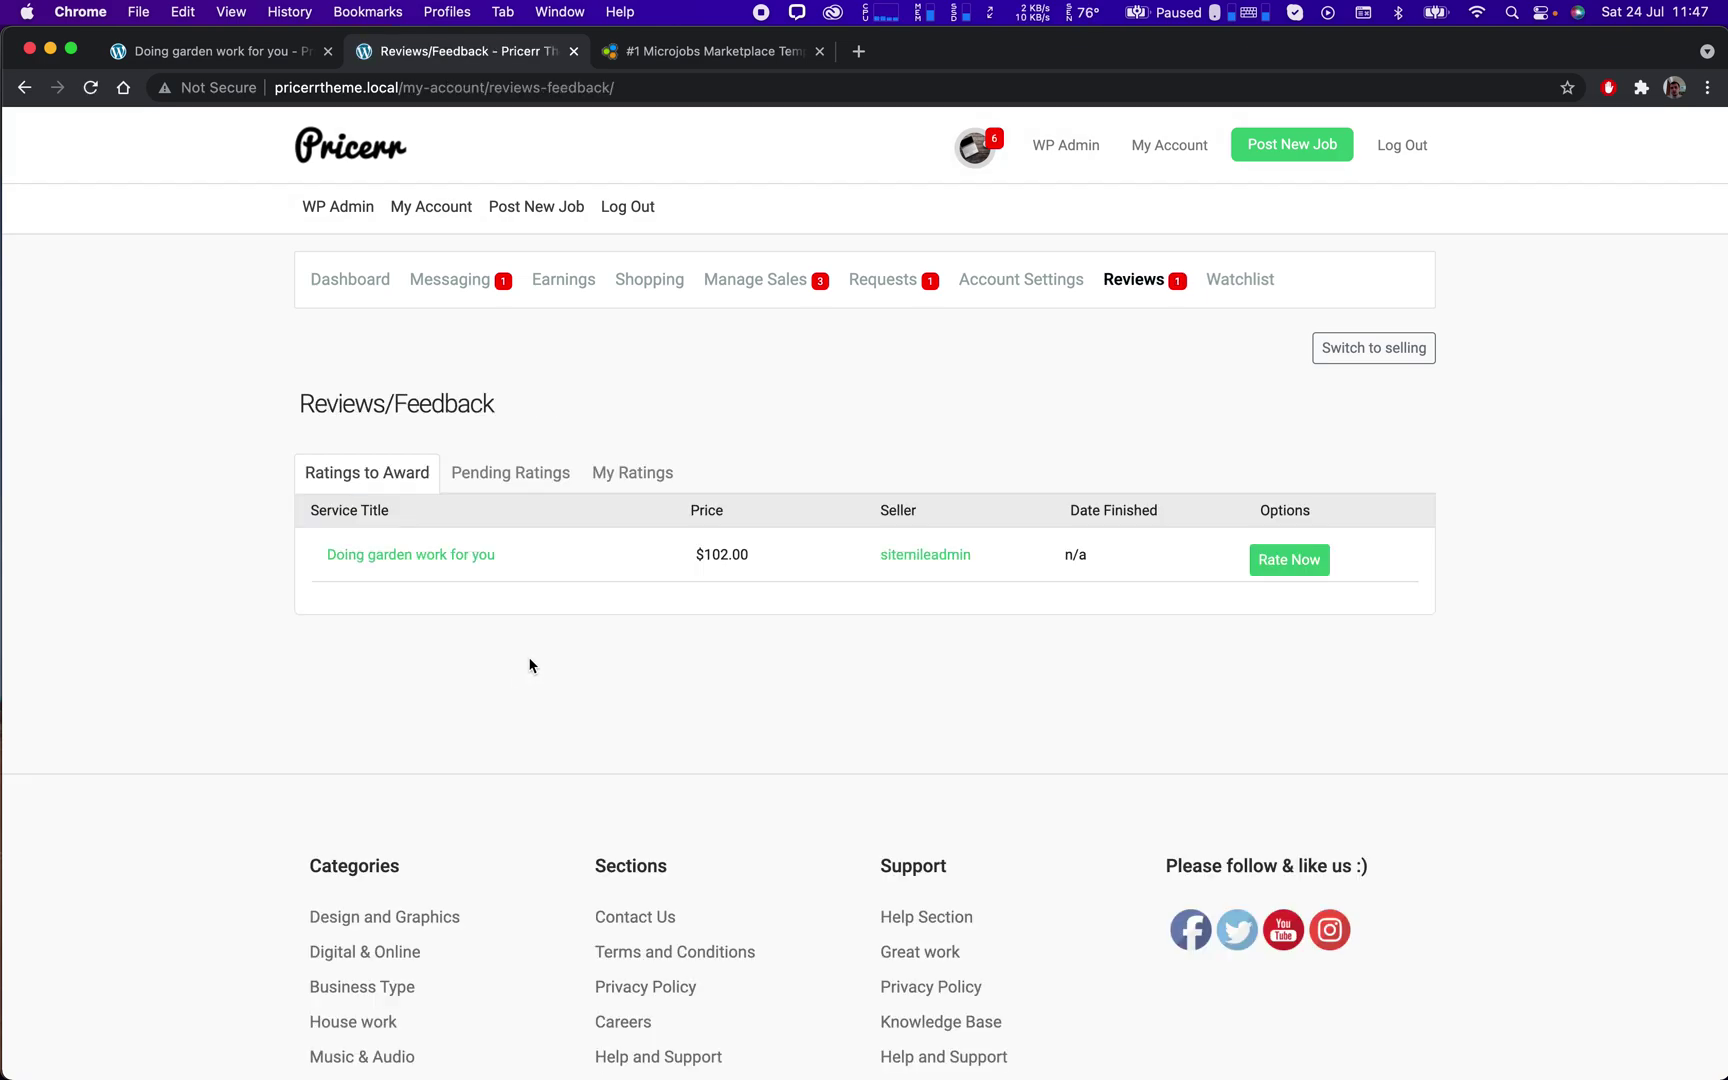
# Check the buyer's transactions, highlighting the $102.00 order #13 payment, then log out.
pyautogui.click(1135, 283)
pyautogui.click(560, 285)
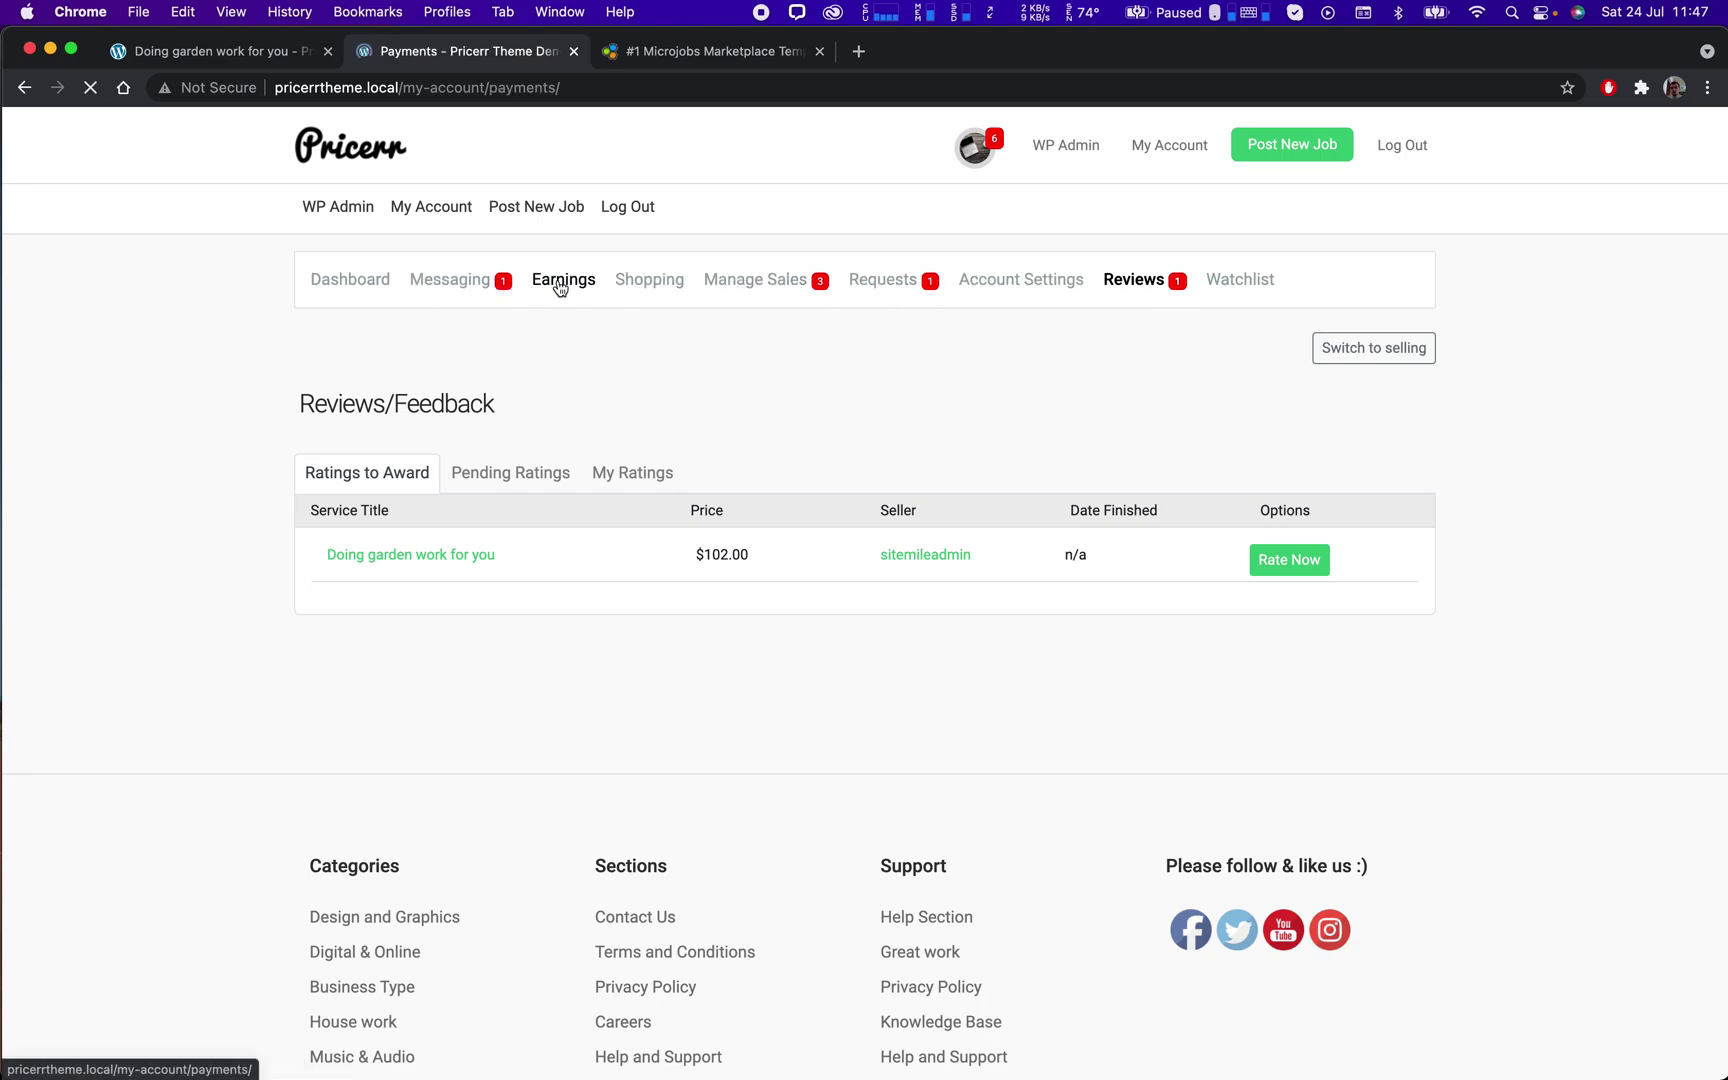
pyautogui.scroll(-3, 747, 386)
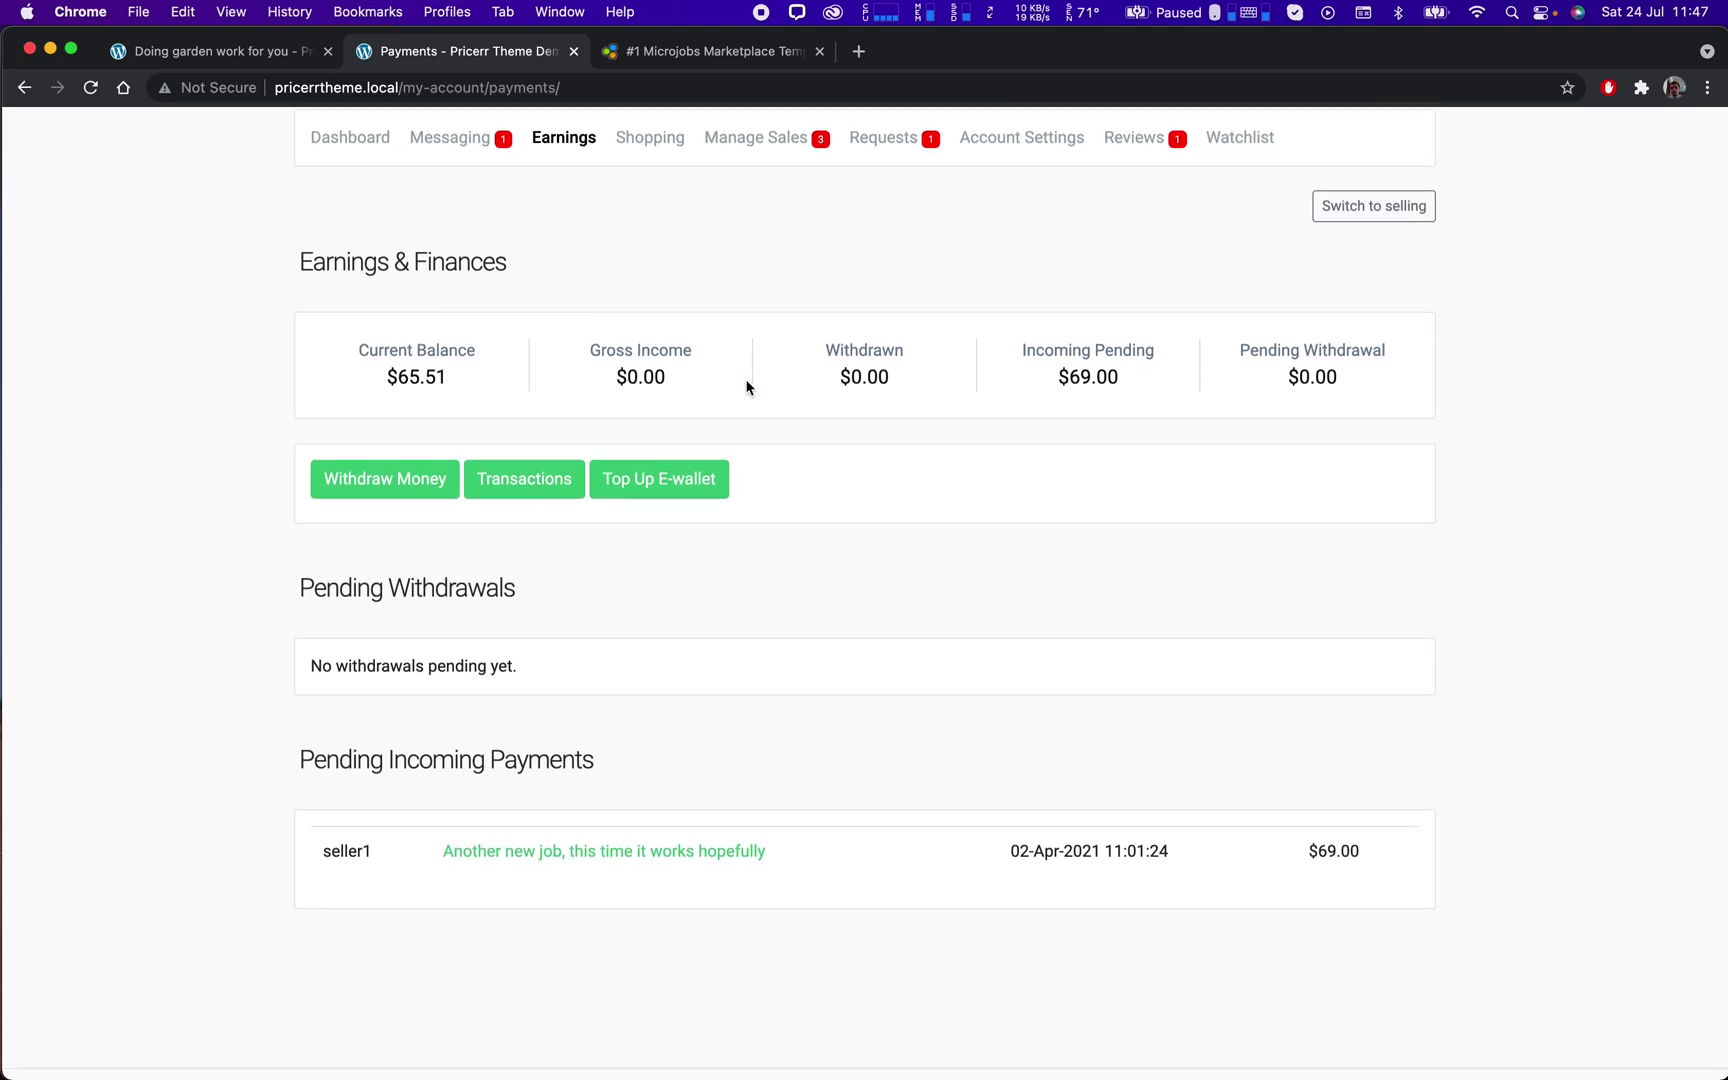
pyautogui.click(540, 484)
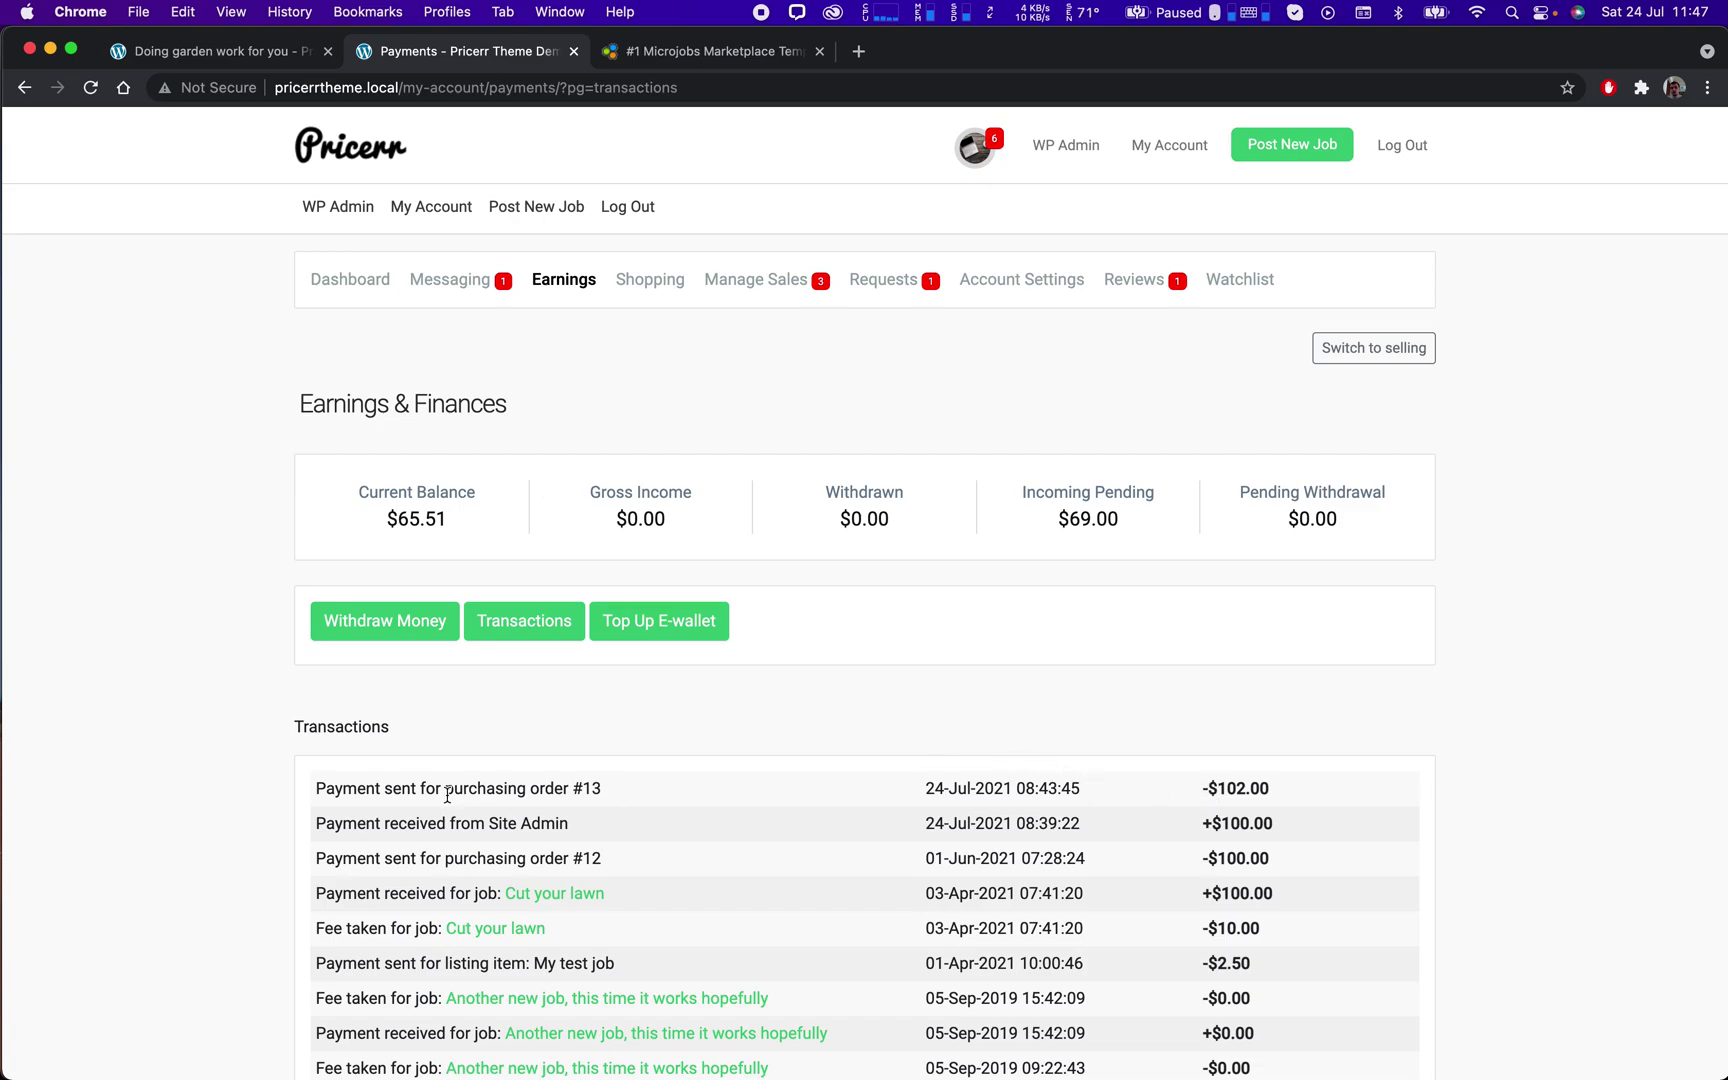
pyautogui.moveTo(315, 787); pyautogui.dragTo(1281, 796)
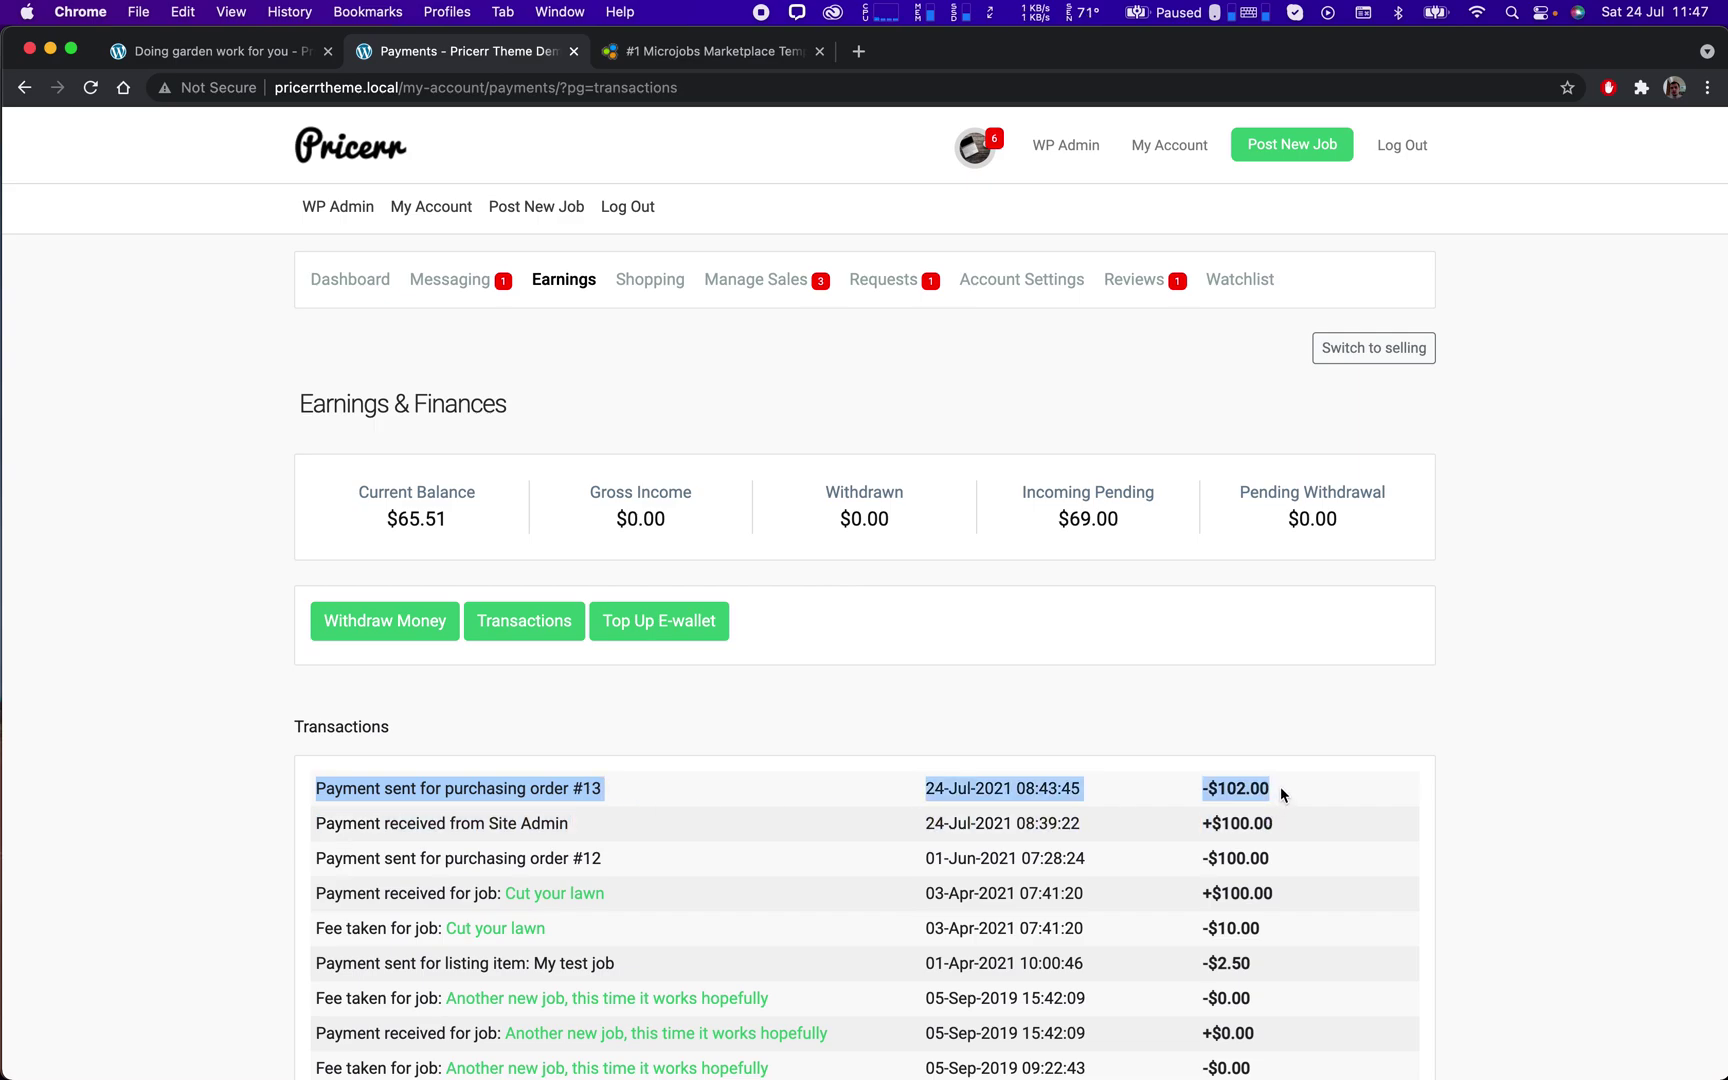
pyautogui.click(1412, 147)
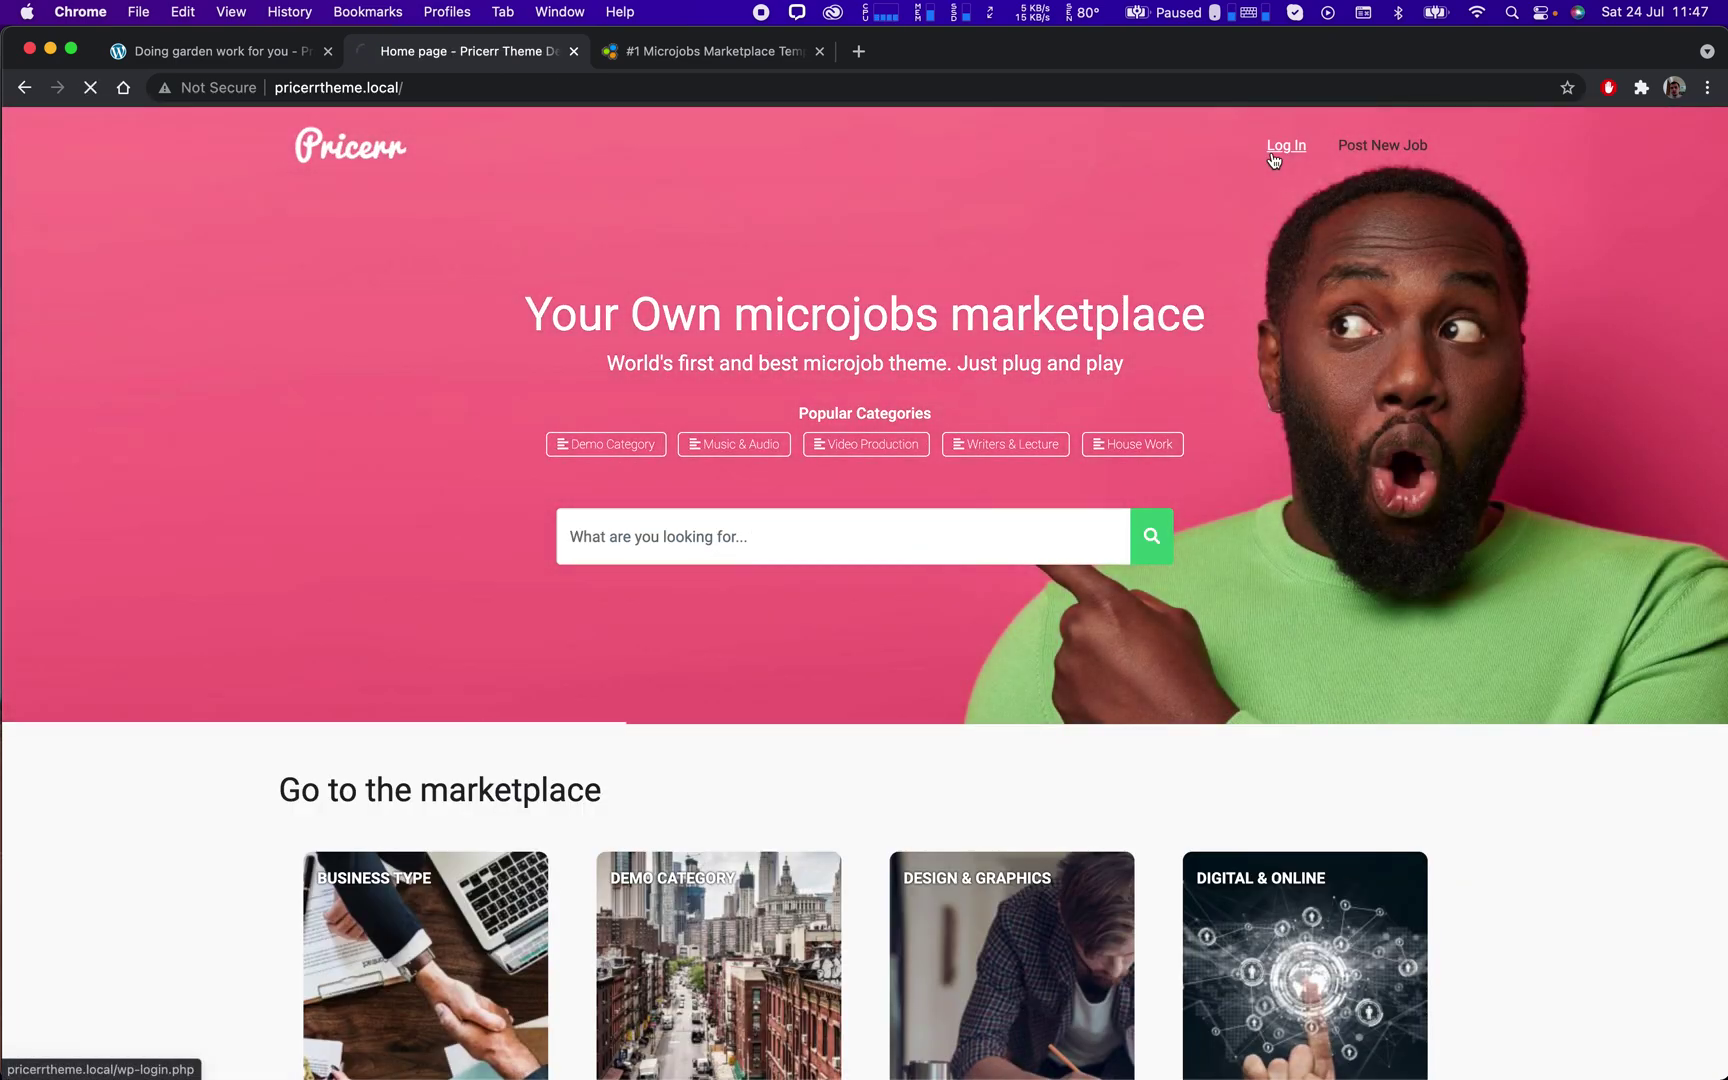
# Sign in with the saved seller login.
pyautogui.click(1273, 155)
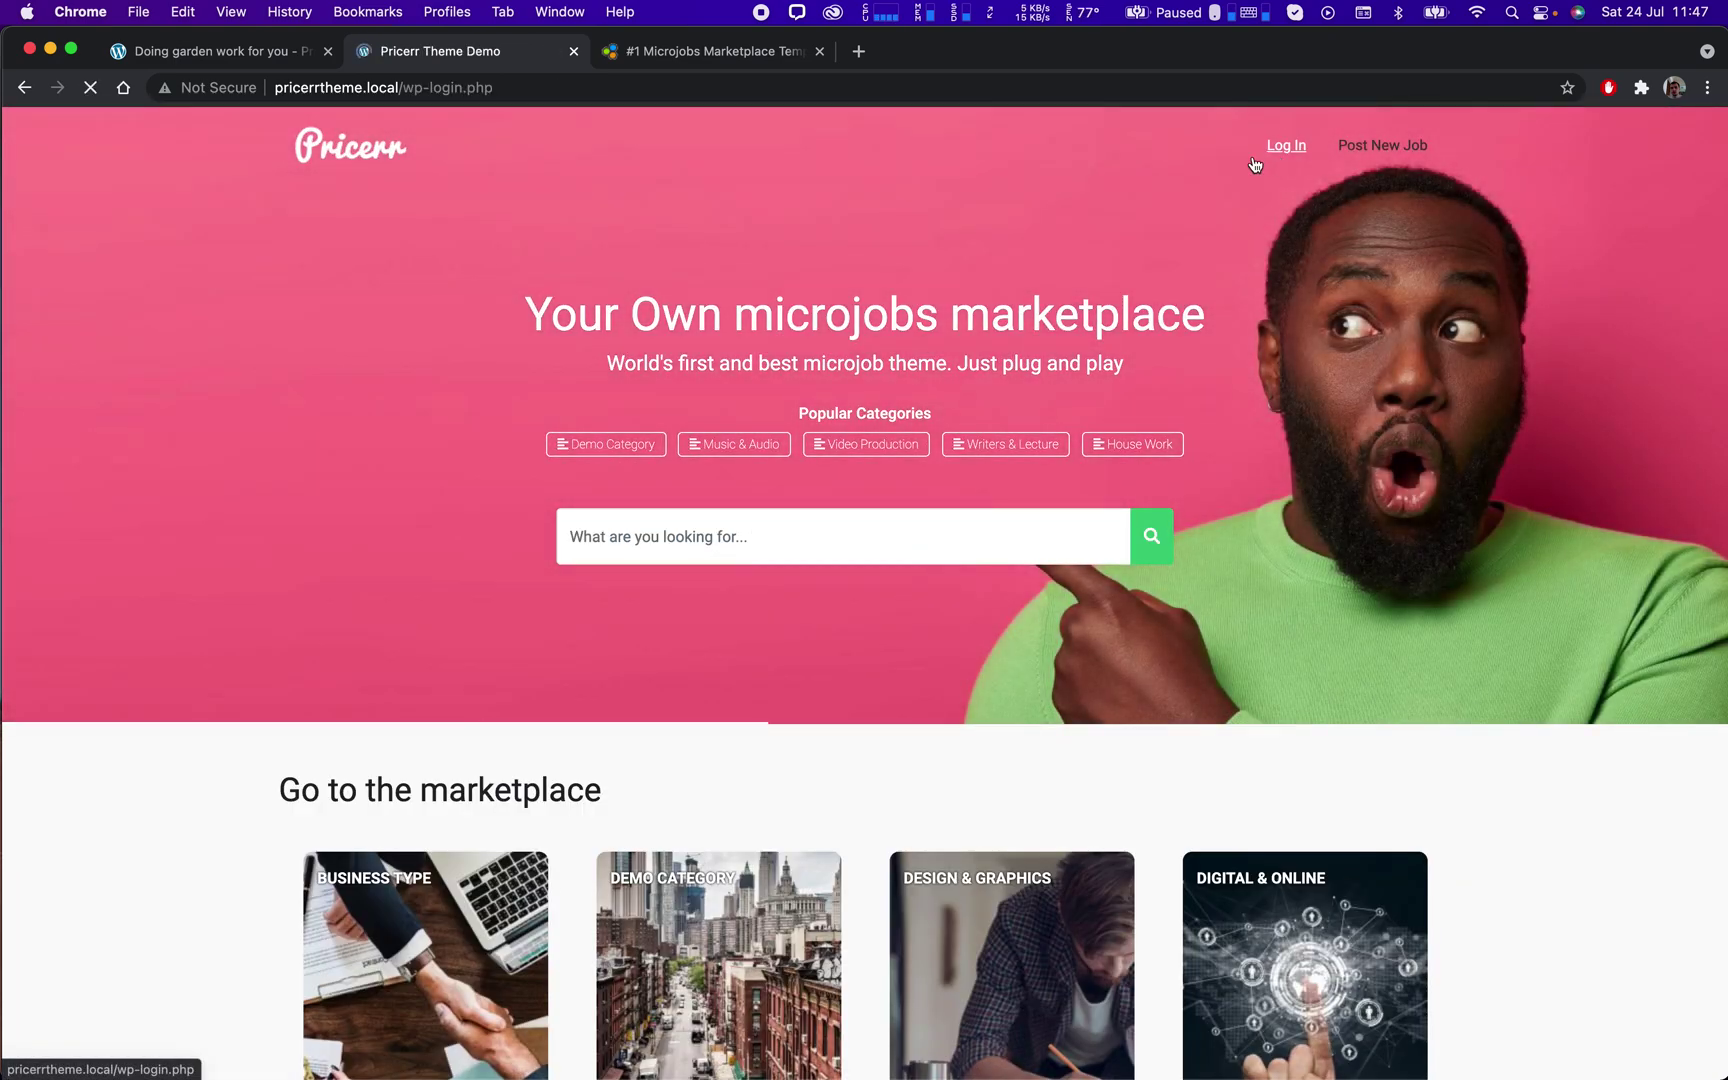
pyautogui.click(746, 428)
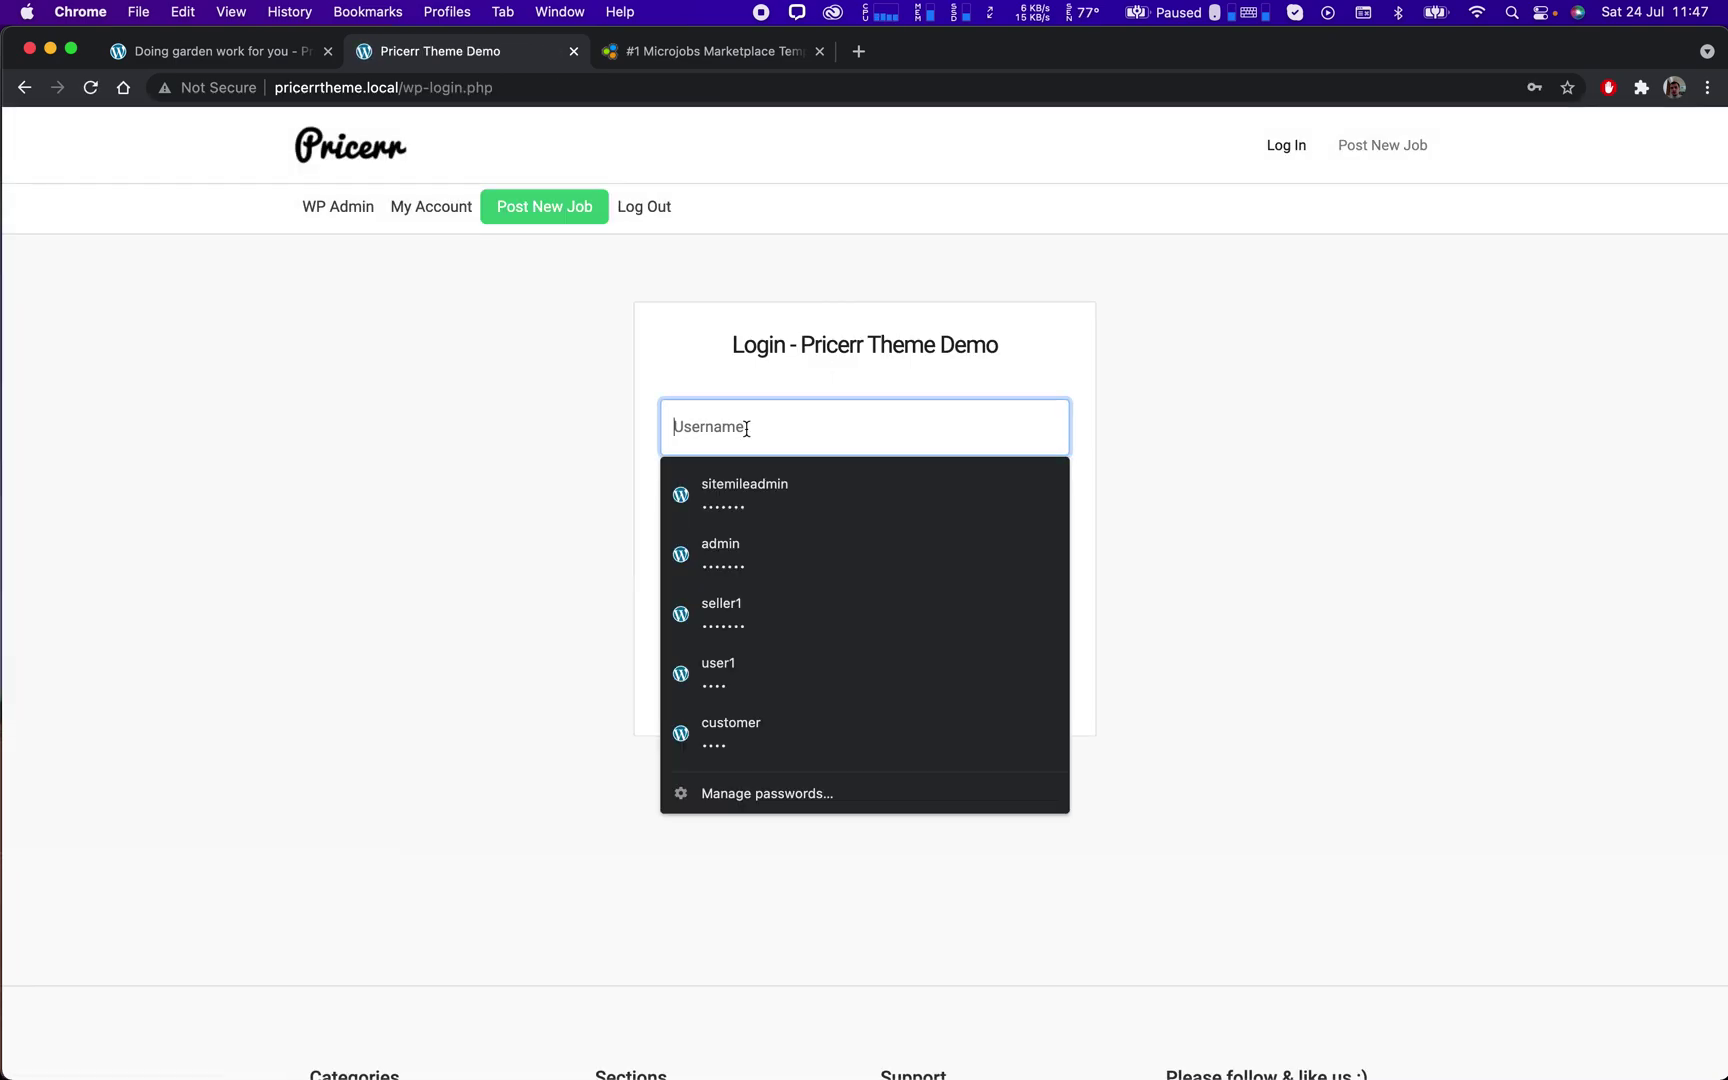
pyautogui.write('sitemileadmin')
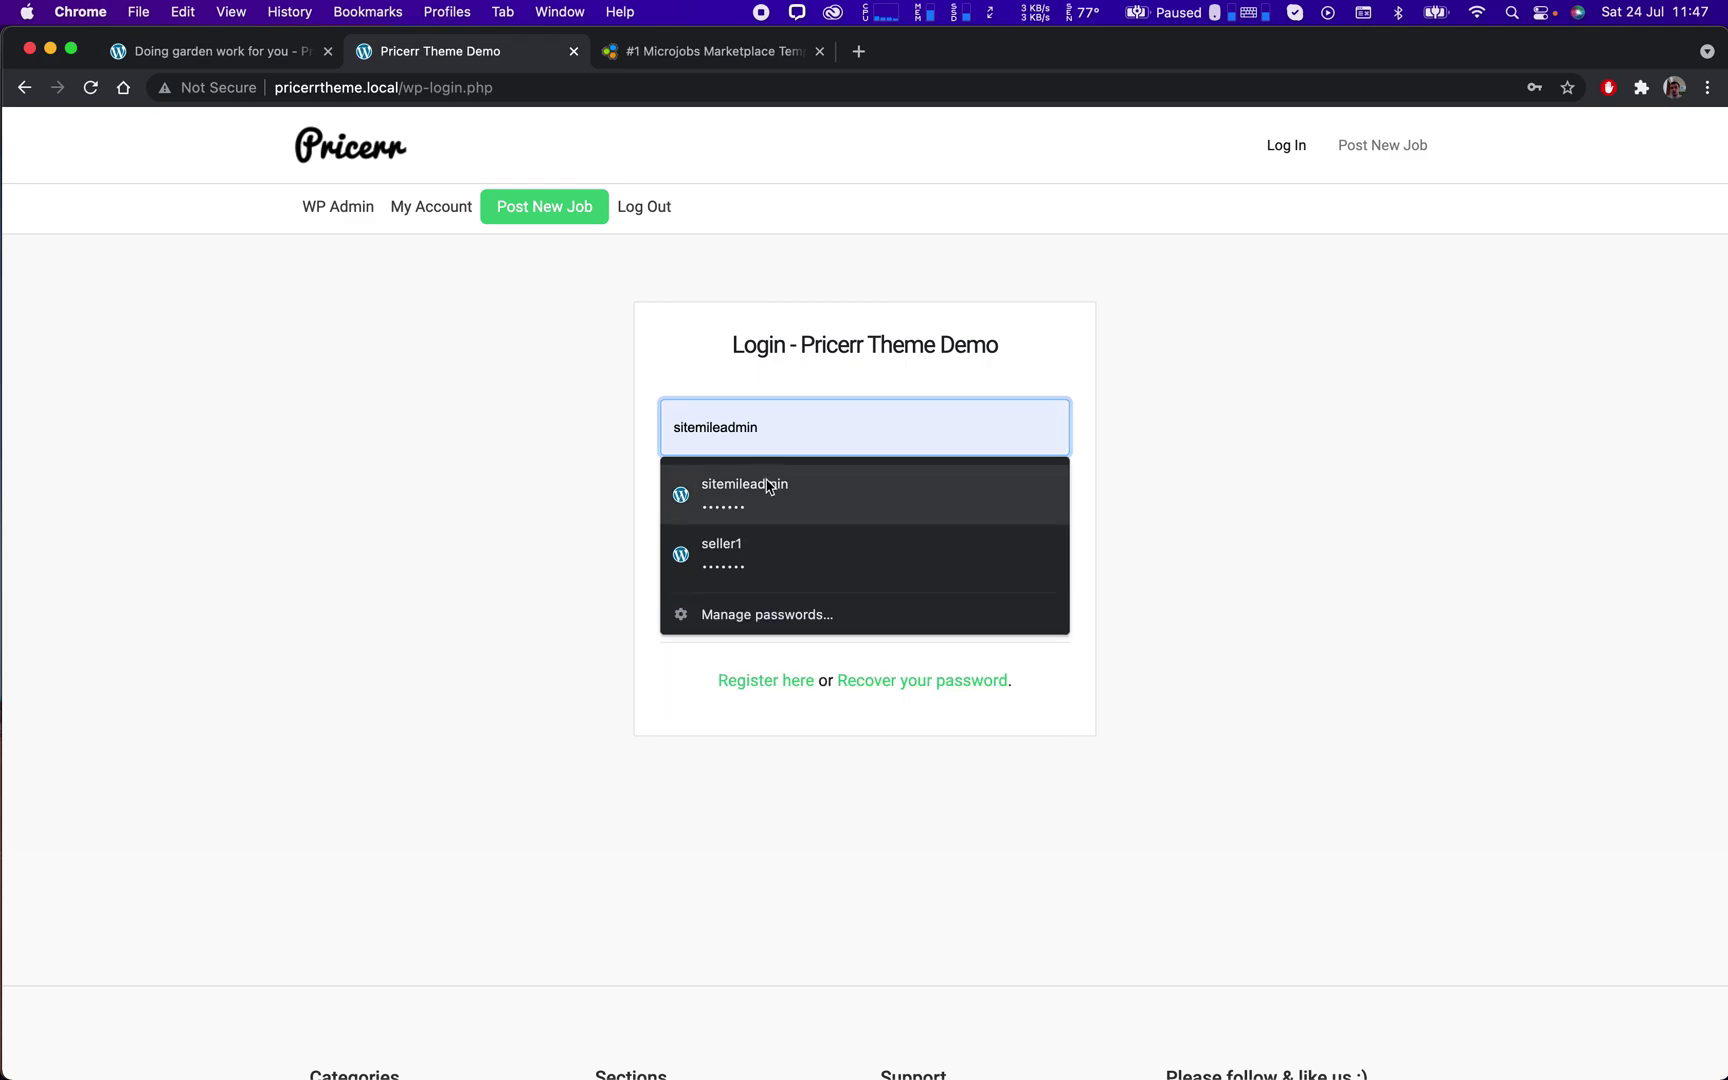
pyautogui.click(768, 490)
pyautogui.click(853, 601)
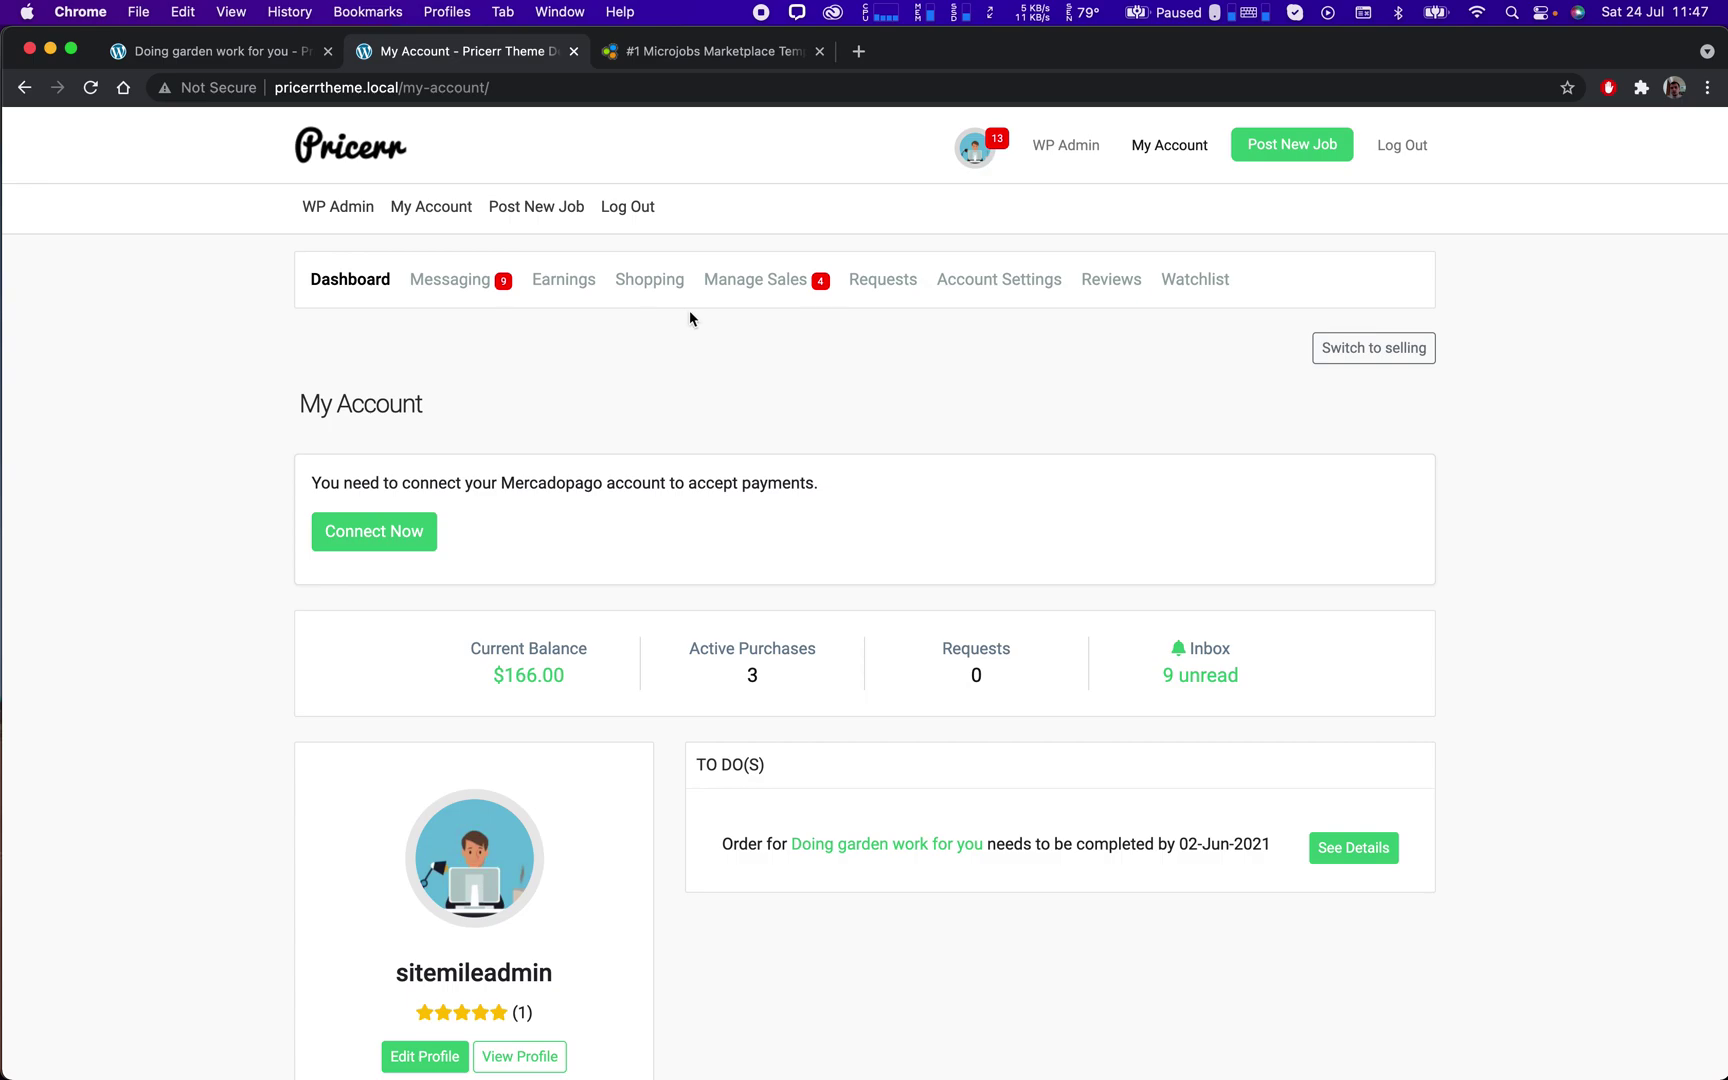
# Show My Sales' Completed Jobs and highlight the garden job's title and rating.
pyautogui.click(755, 284)
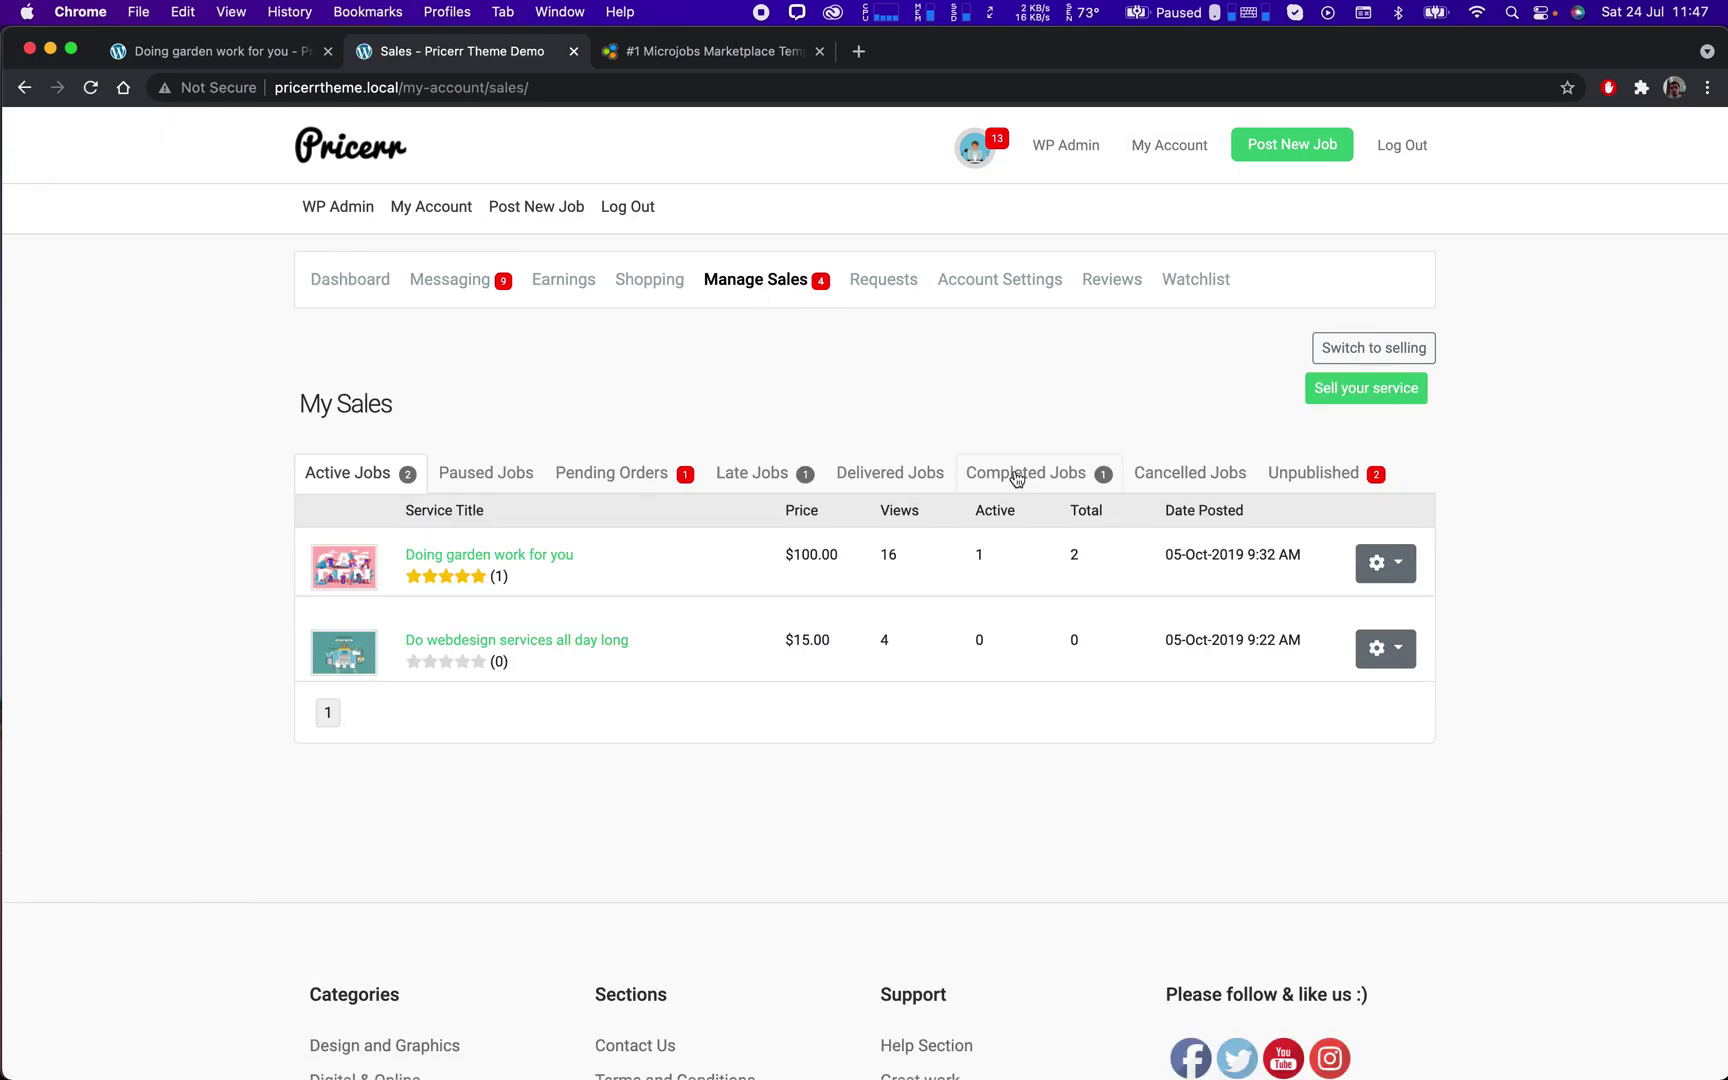
pyautogui.click(1016, 477)
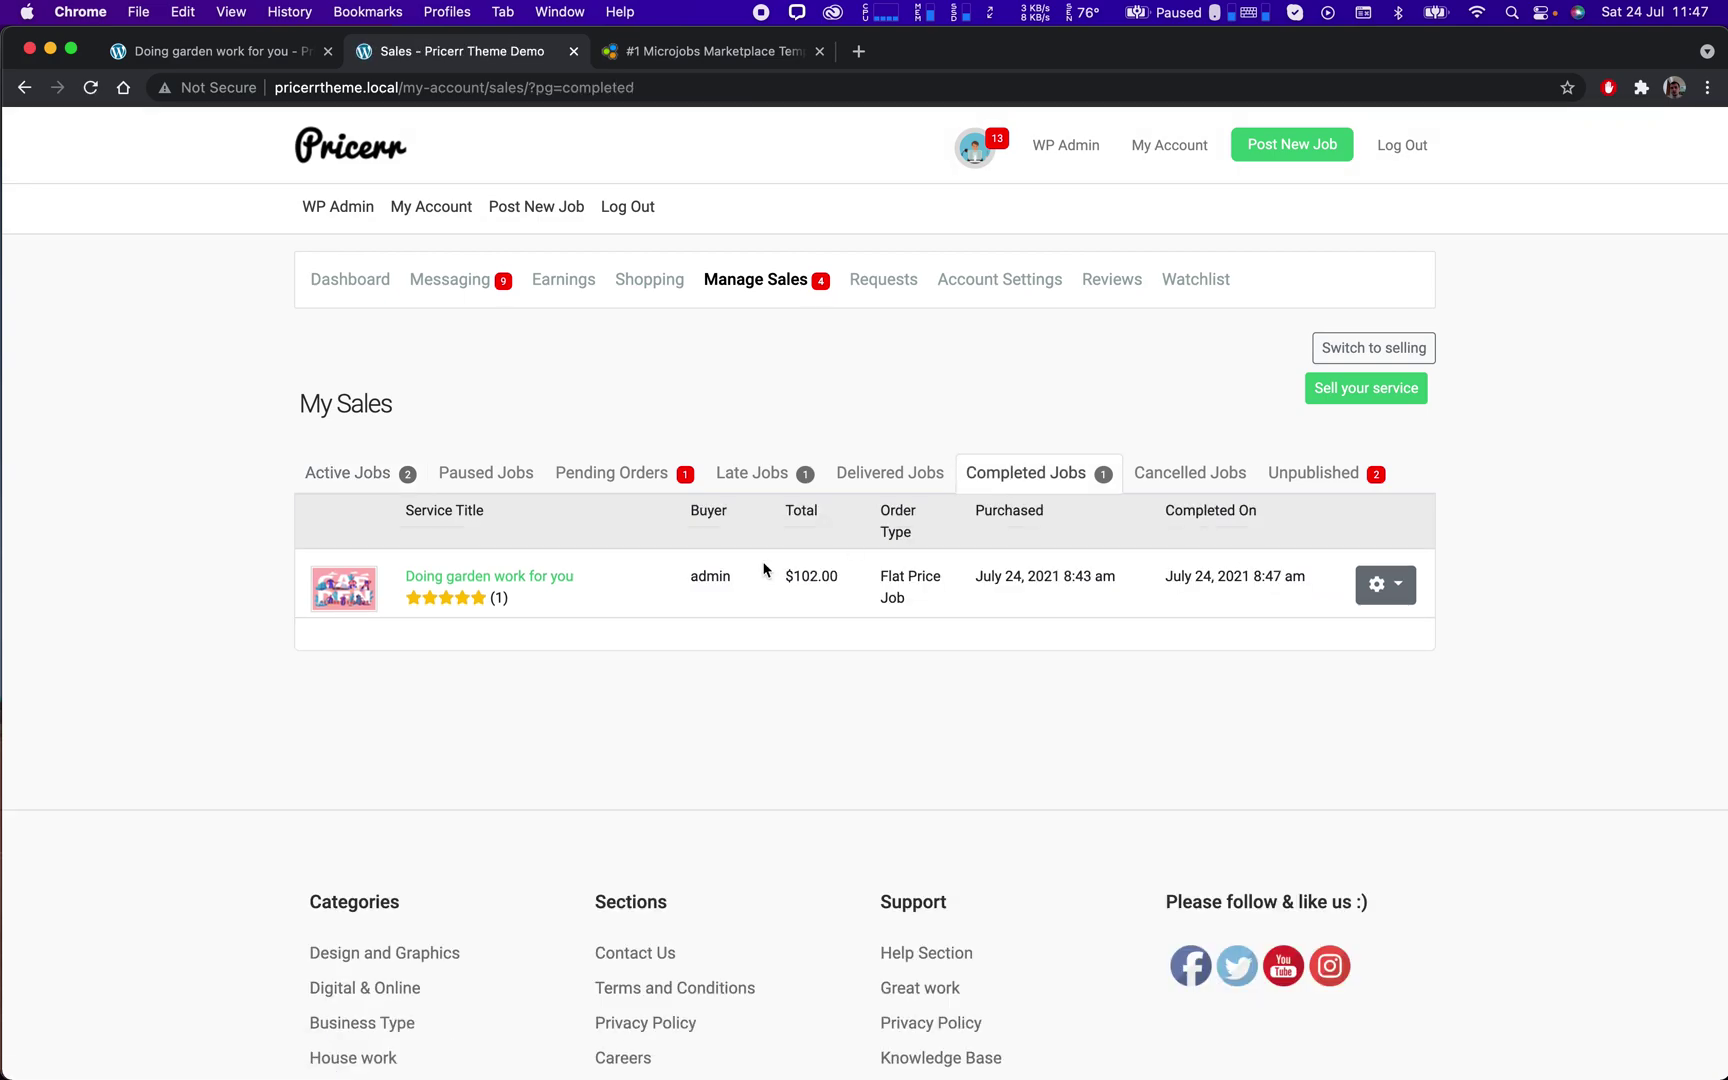
pyautogui.moveTo(544, 618); pyautogui.dragTo(382, 578)
pyautogui.click(624, 632)
pyautogui.click(569, 285)
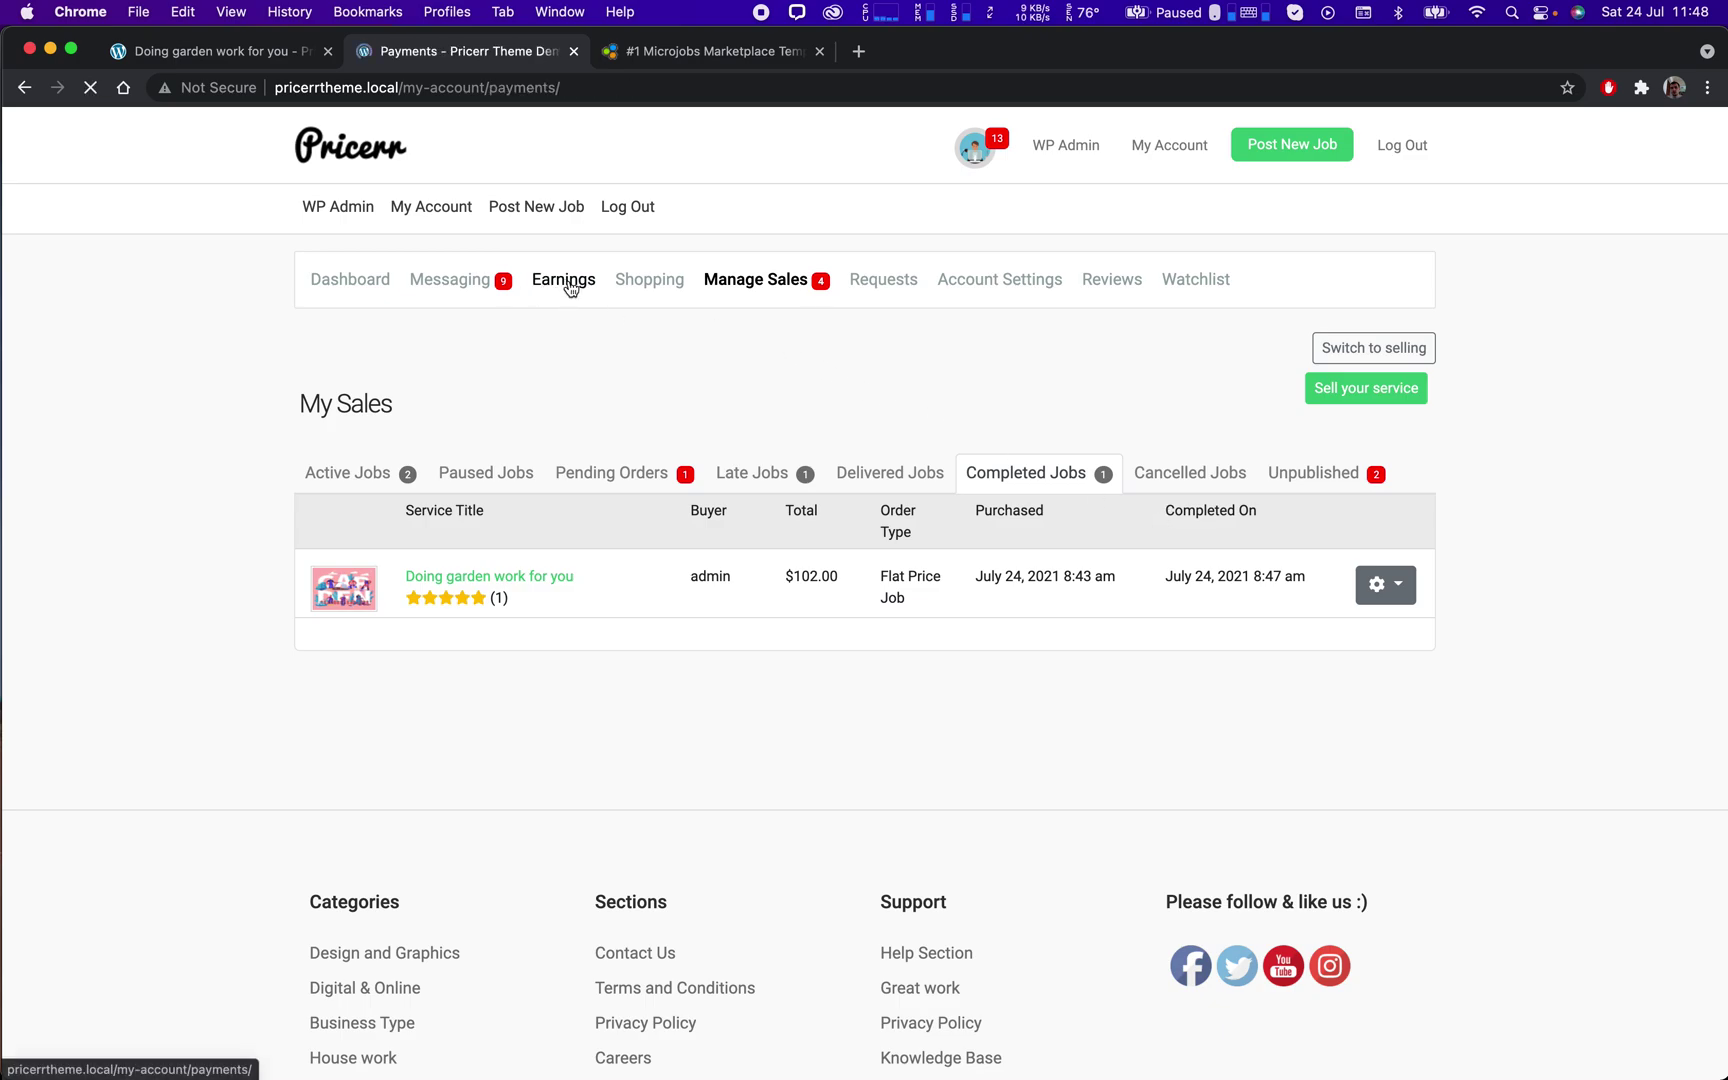
# List the seller's transactions and highlight the garden job's $100.00 payment and $10.00 fee.
pyautogui.scroll(-3, 538, 549)
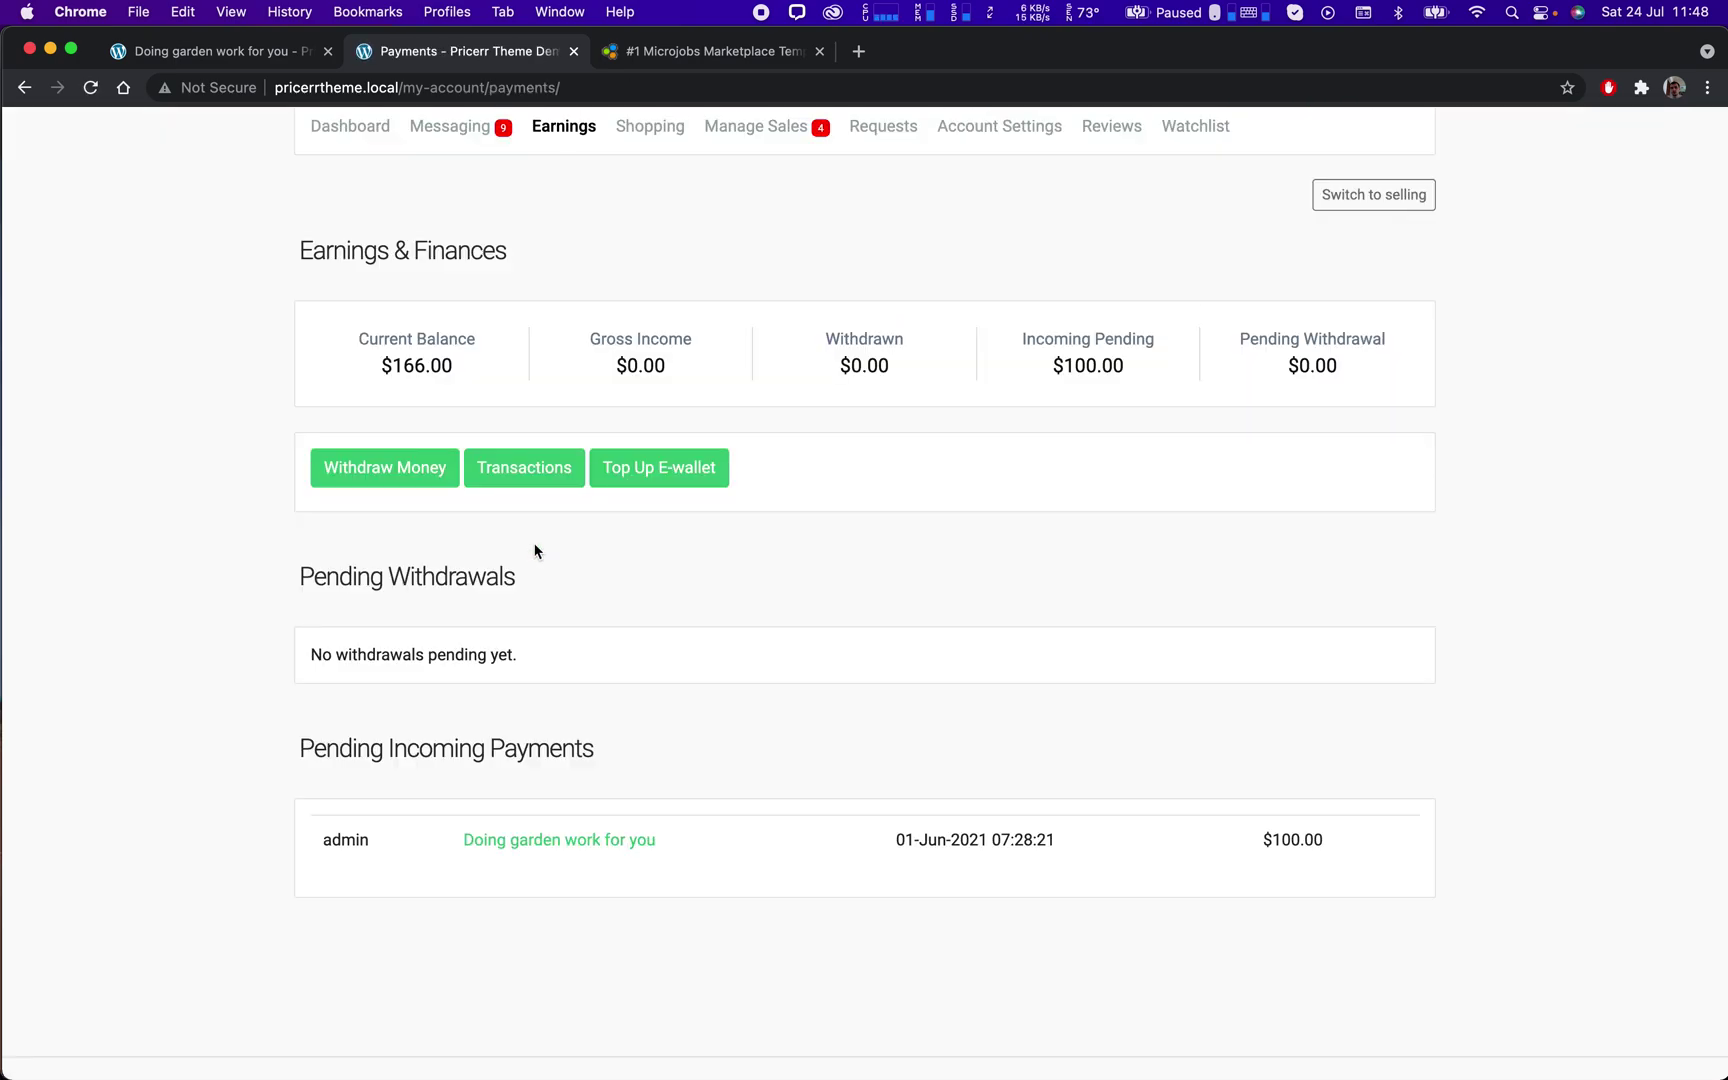
pyautogui.click(538, 487)
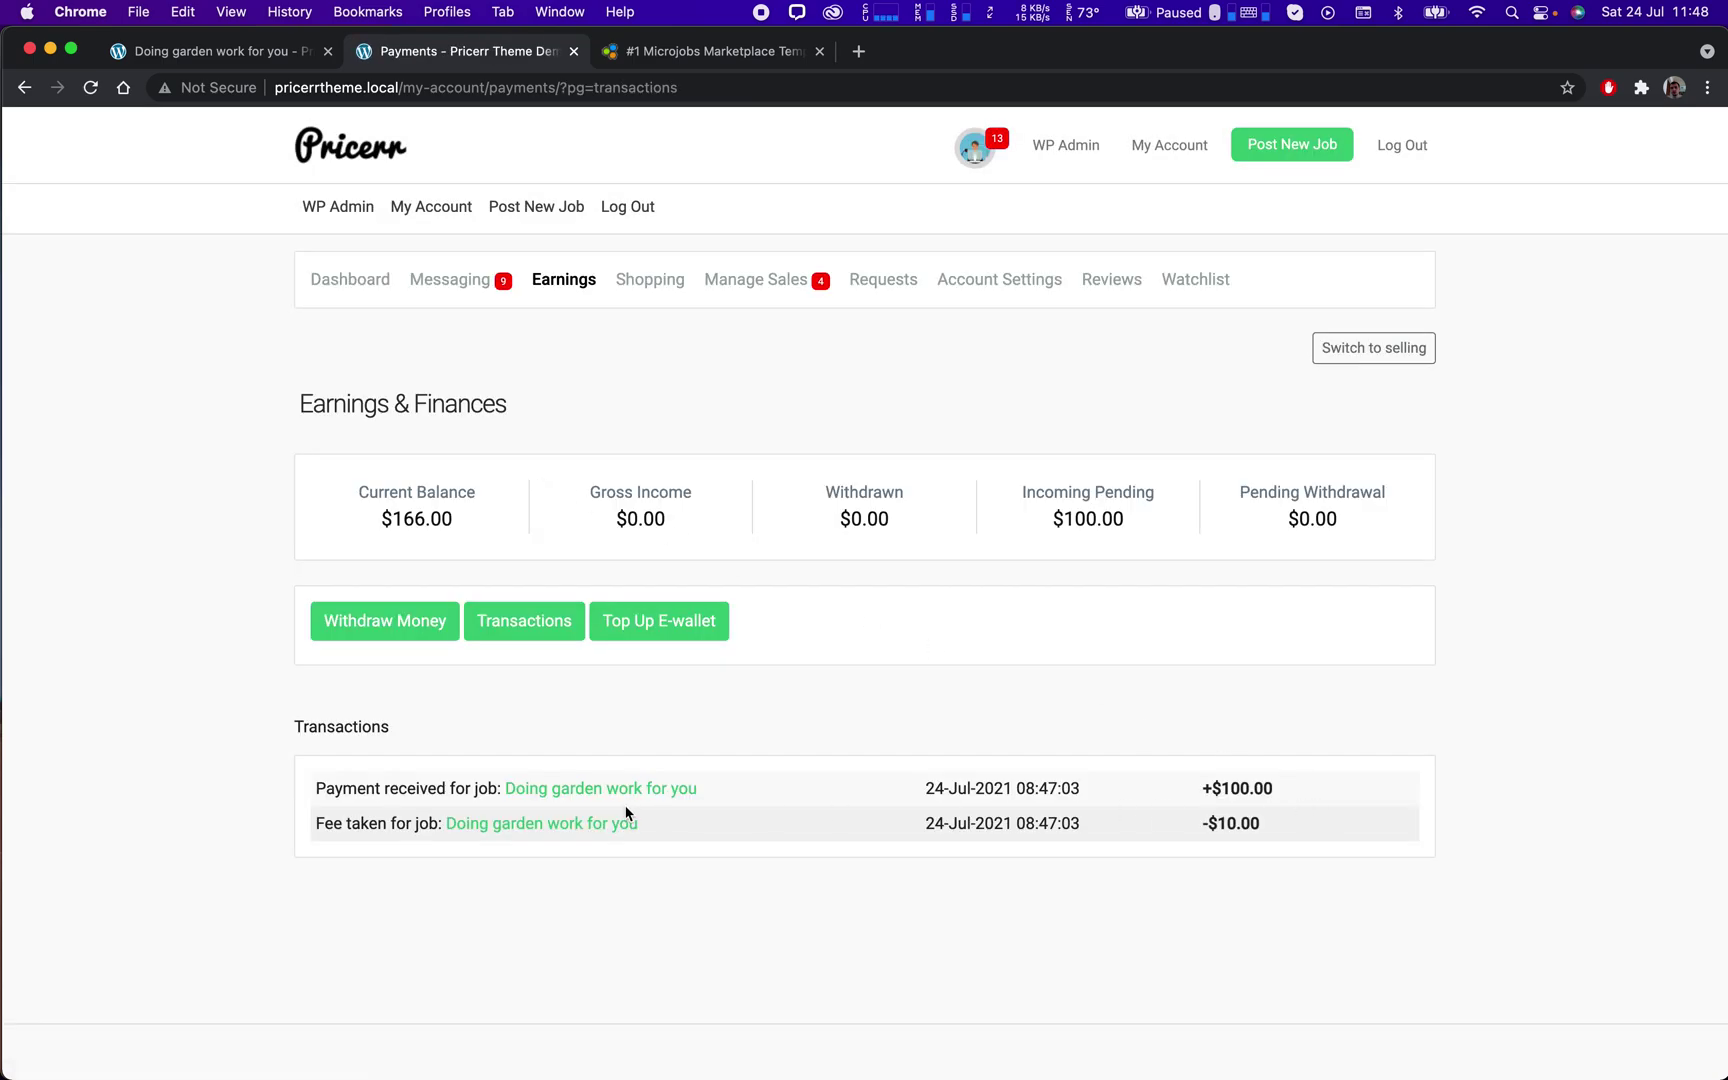
pyautogui.doubleClick(1236, 790)
pyautogui.doubleClick(1236, 823)
pyautogui.click(1274, 823)
pyautogui.doubleClick(1240, 788)
pyautogui.click(404, 628)
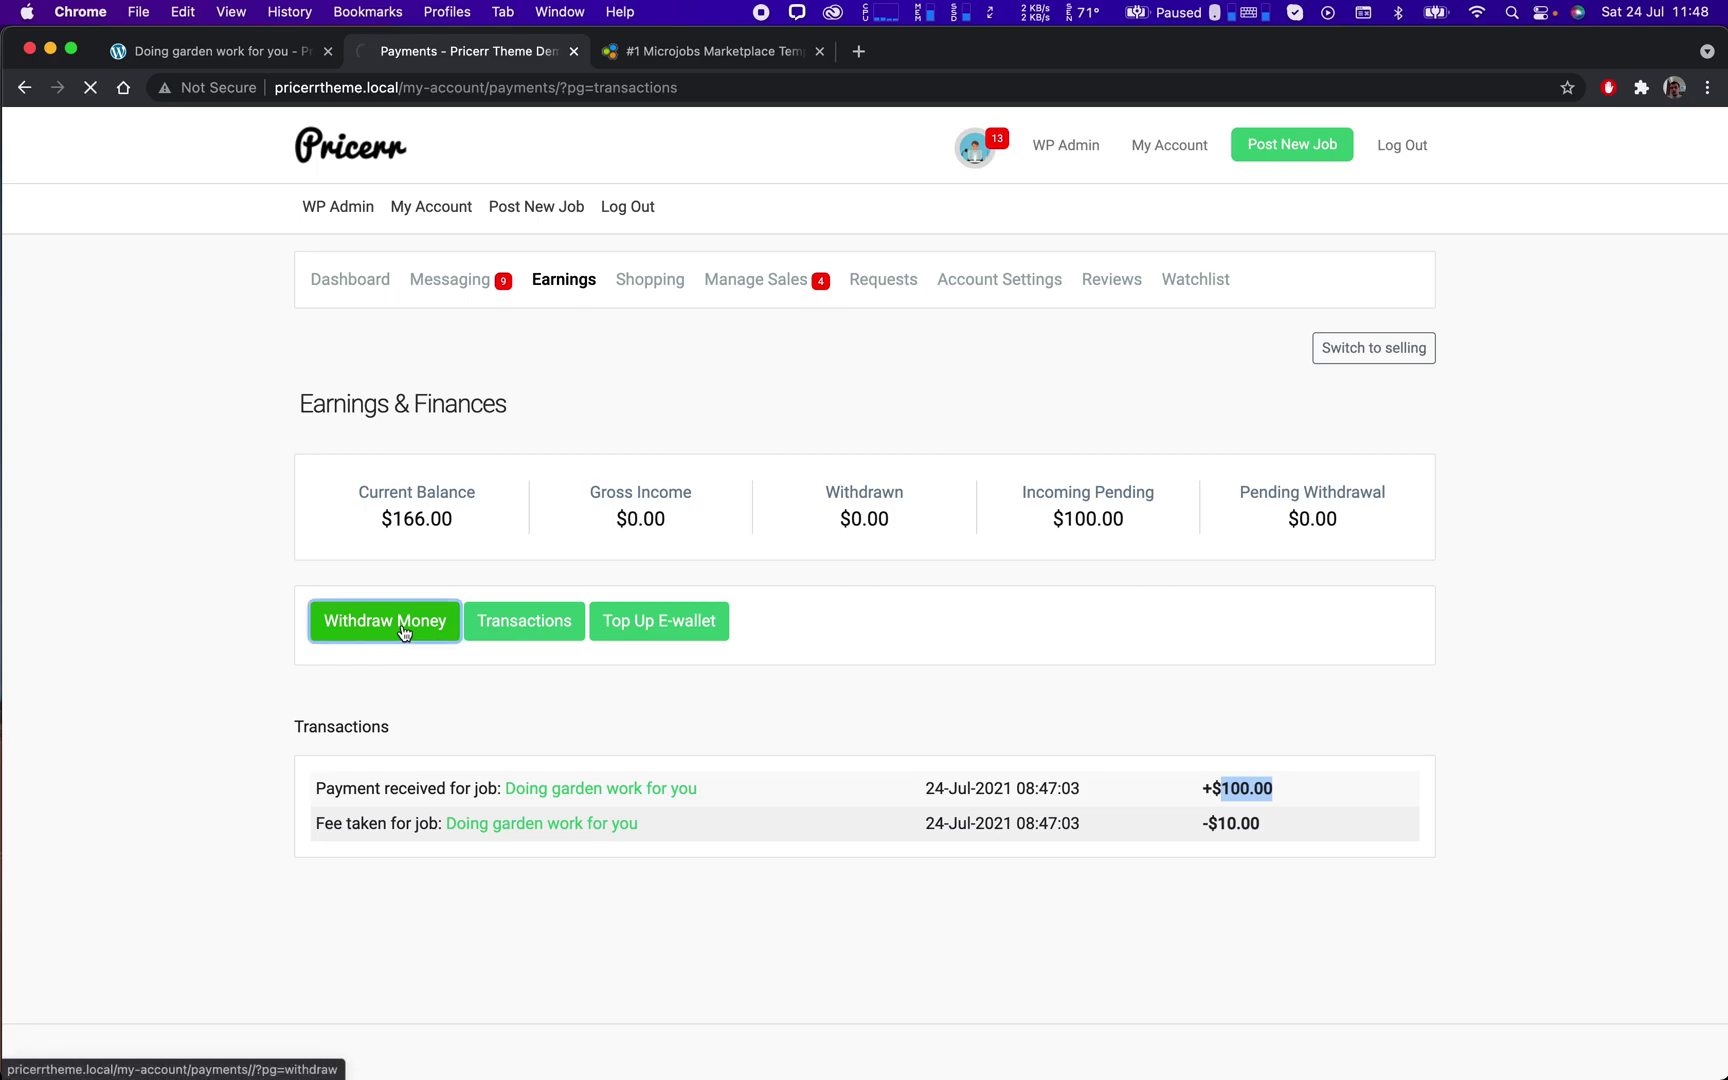
# Scroll through the PayPal, Skrill and Bank withdrawal forms and highlight the $166.00 current balance.
pyautogui.scroll(-5, 866, 675)
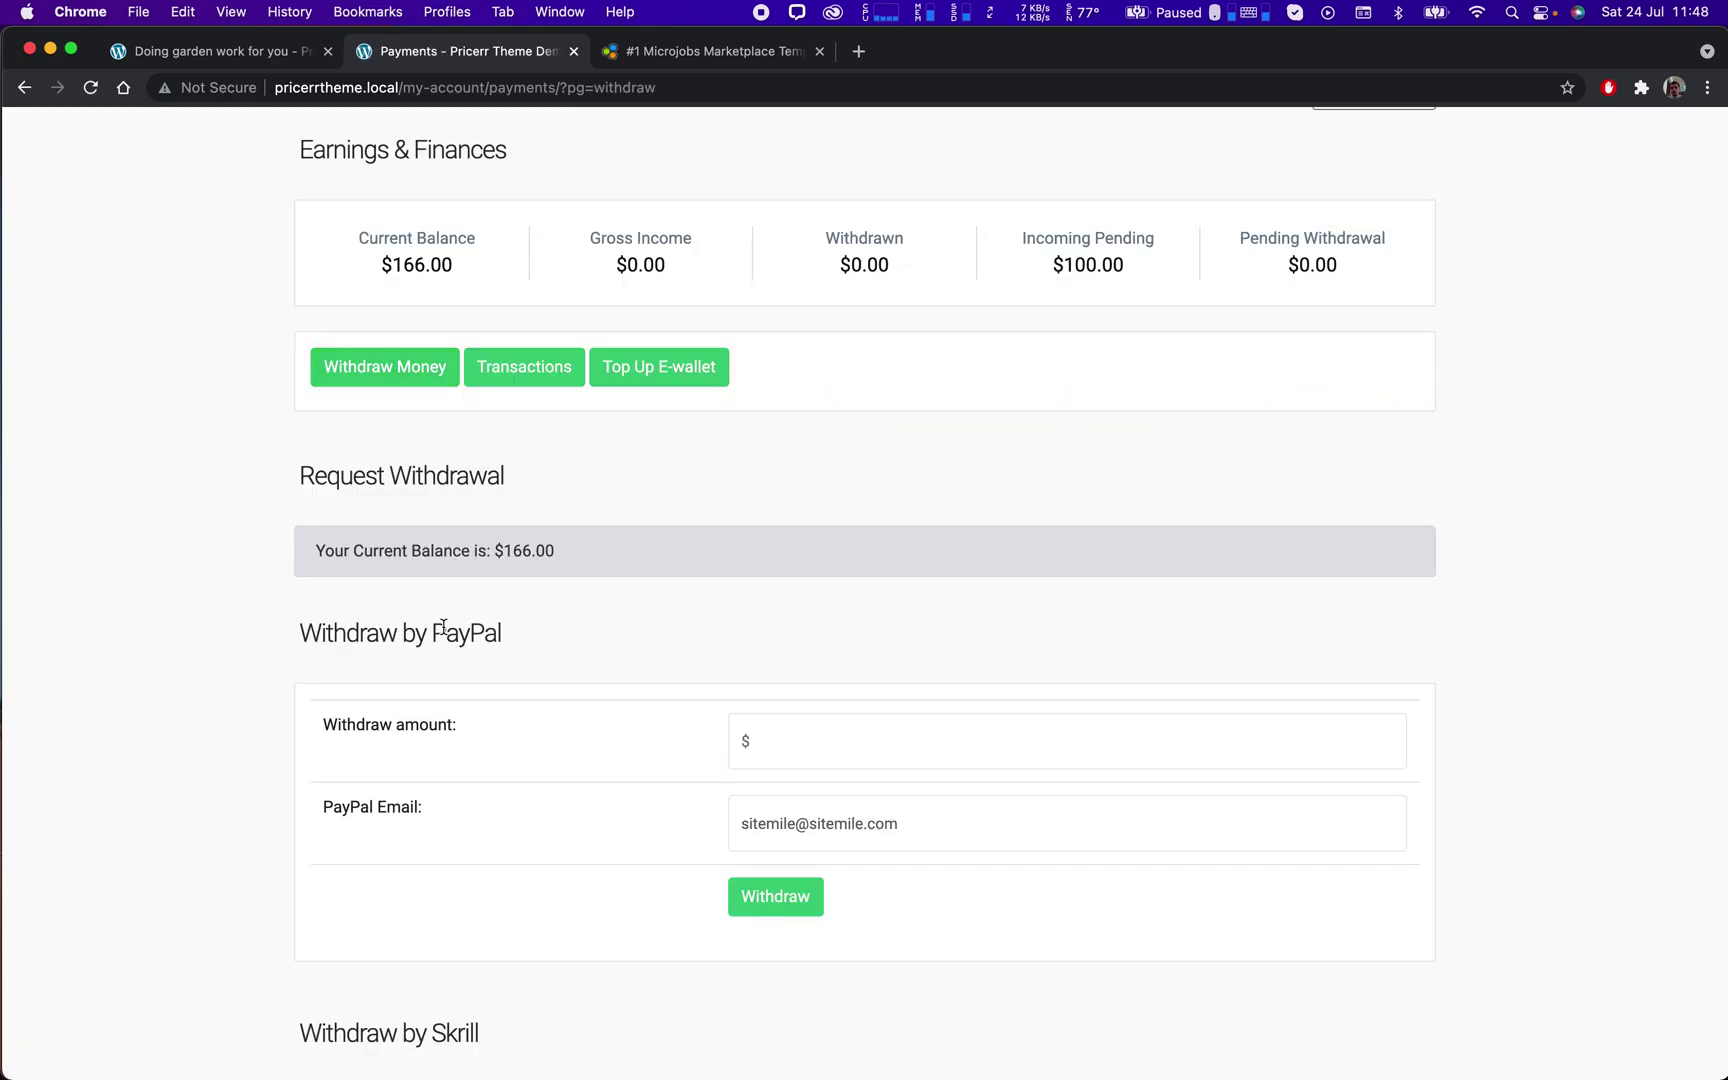
pyautogui.scroll(-10, 866, 675)
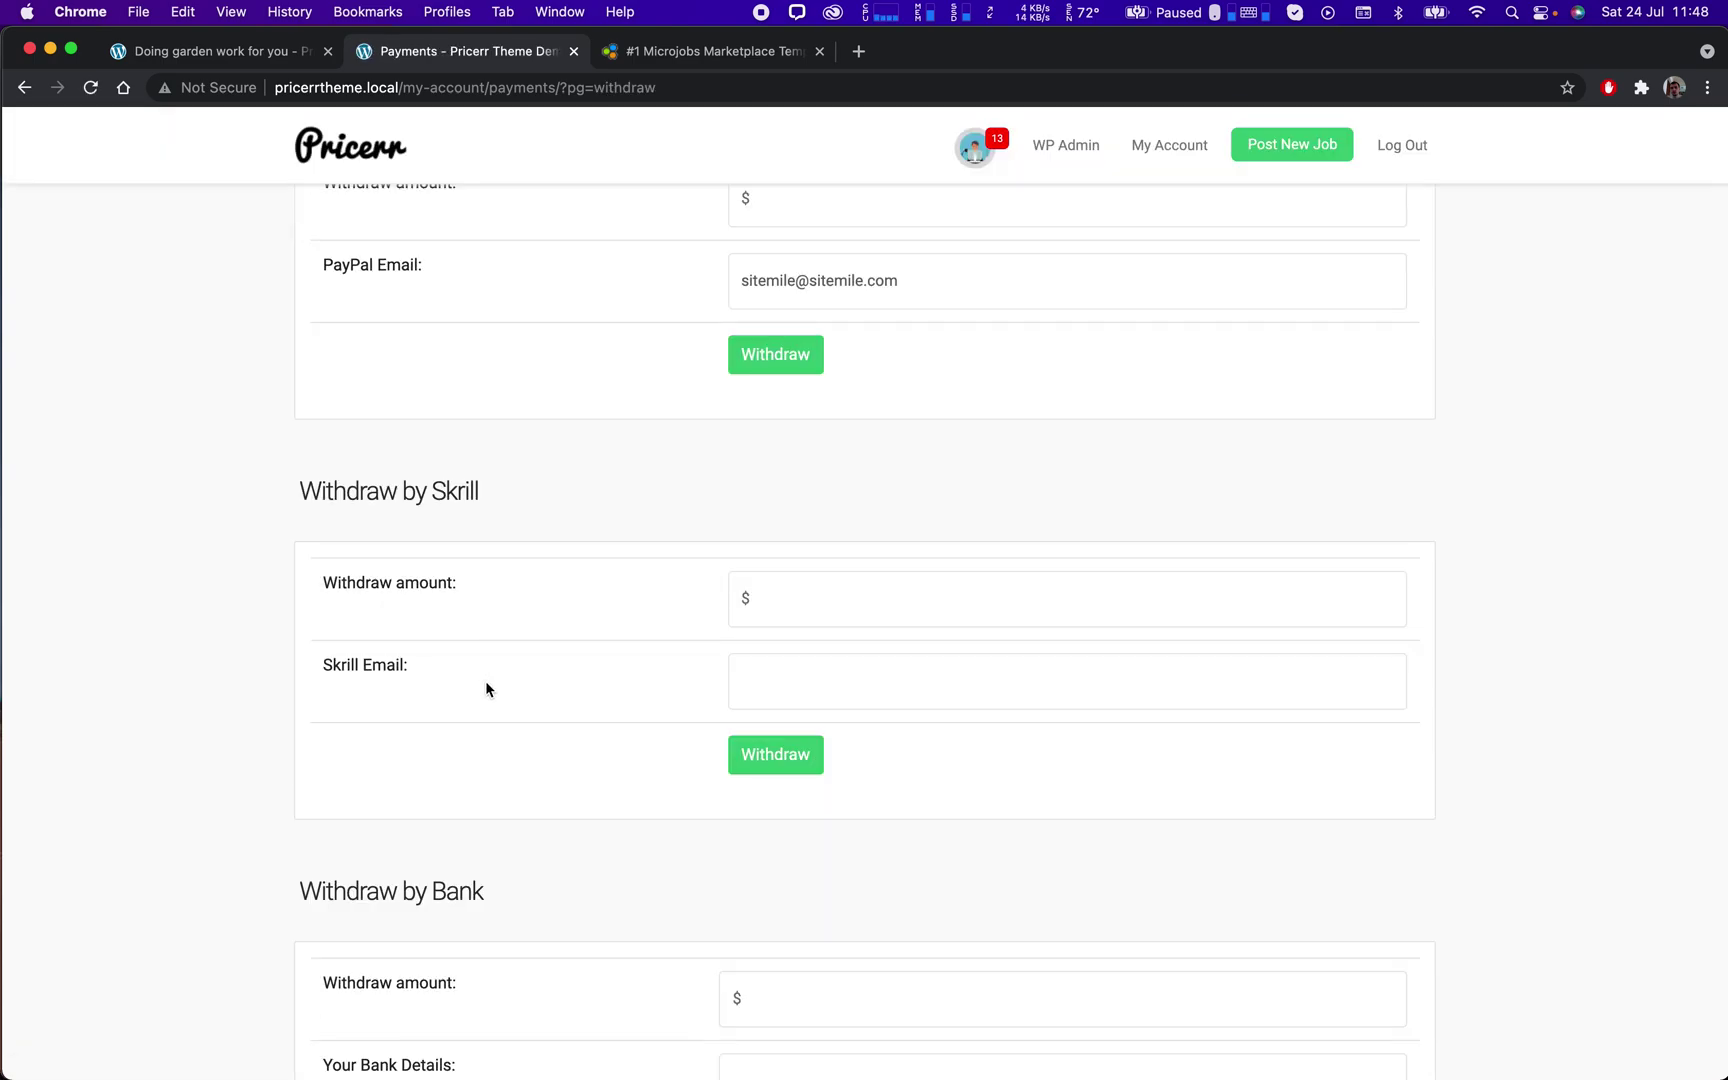
pyautogui.doubleClick(455, 492)
pyautogui.scroll(-4, 630, 505)
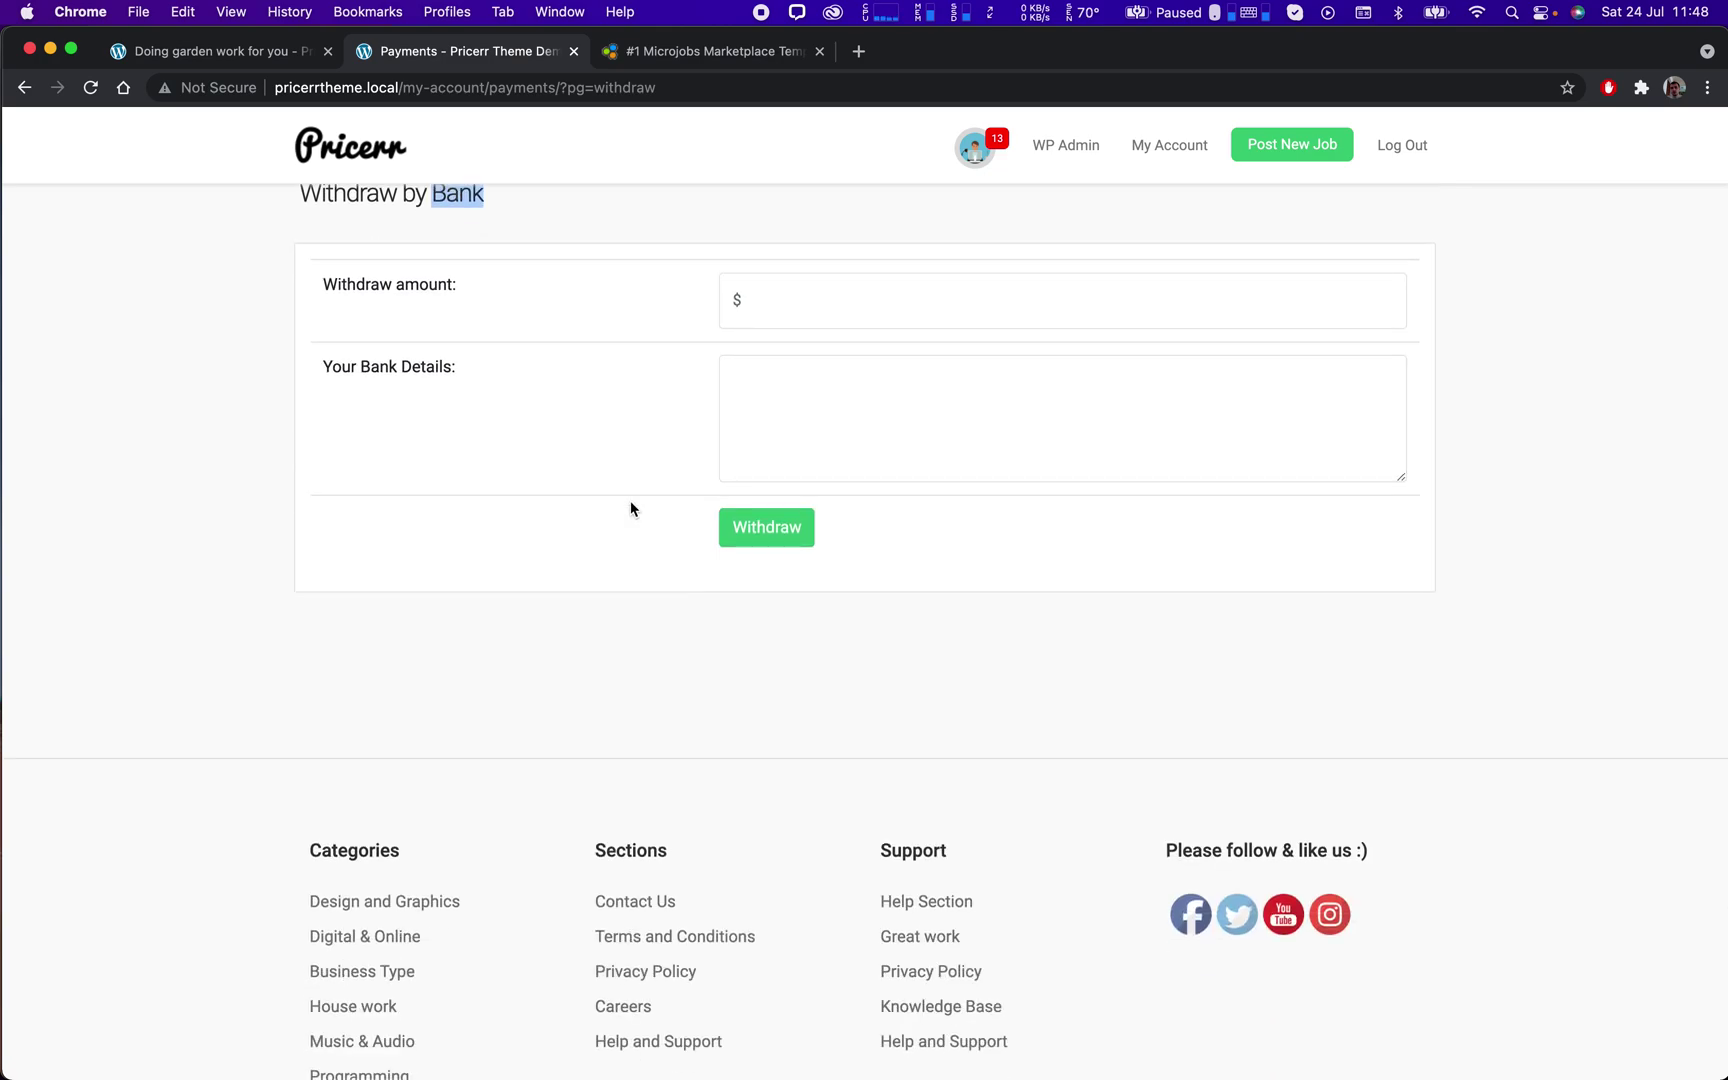
pyautogui.scroll(15, 630, 505)
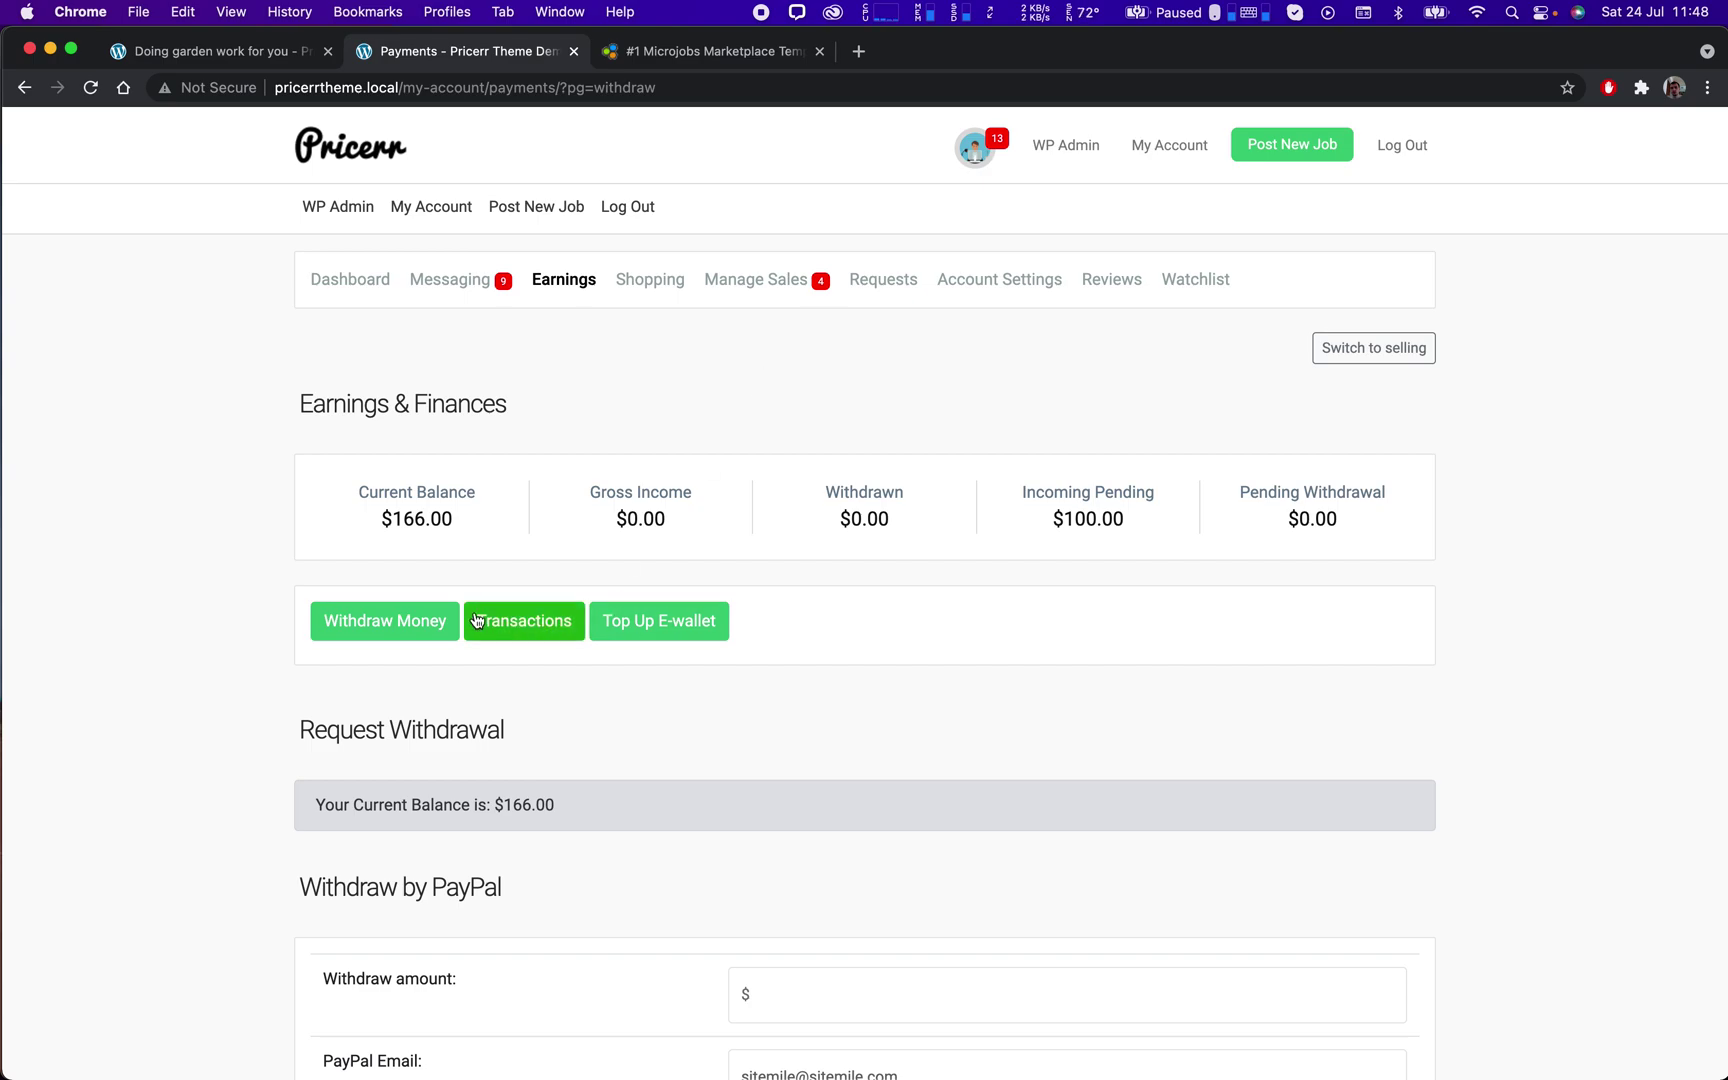
pyautogui.moveTo(472, 531)
pyautogui.mouseDown()
pyautogui.moveTo(338, 490)
pyautogui.moveTo(467, 517)
pyautogui.mouseUp()
pyautogui.click(464, 520)
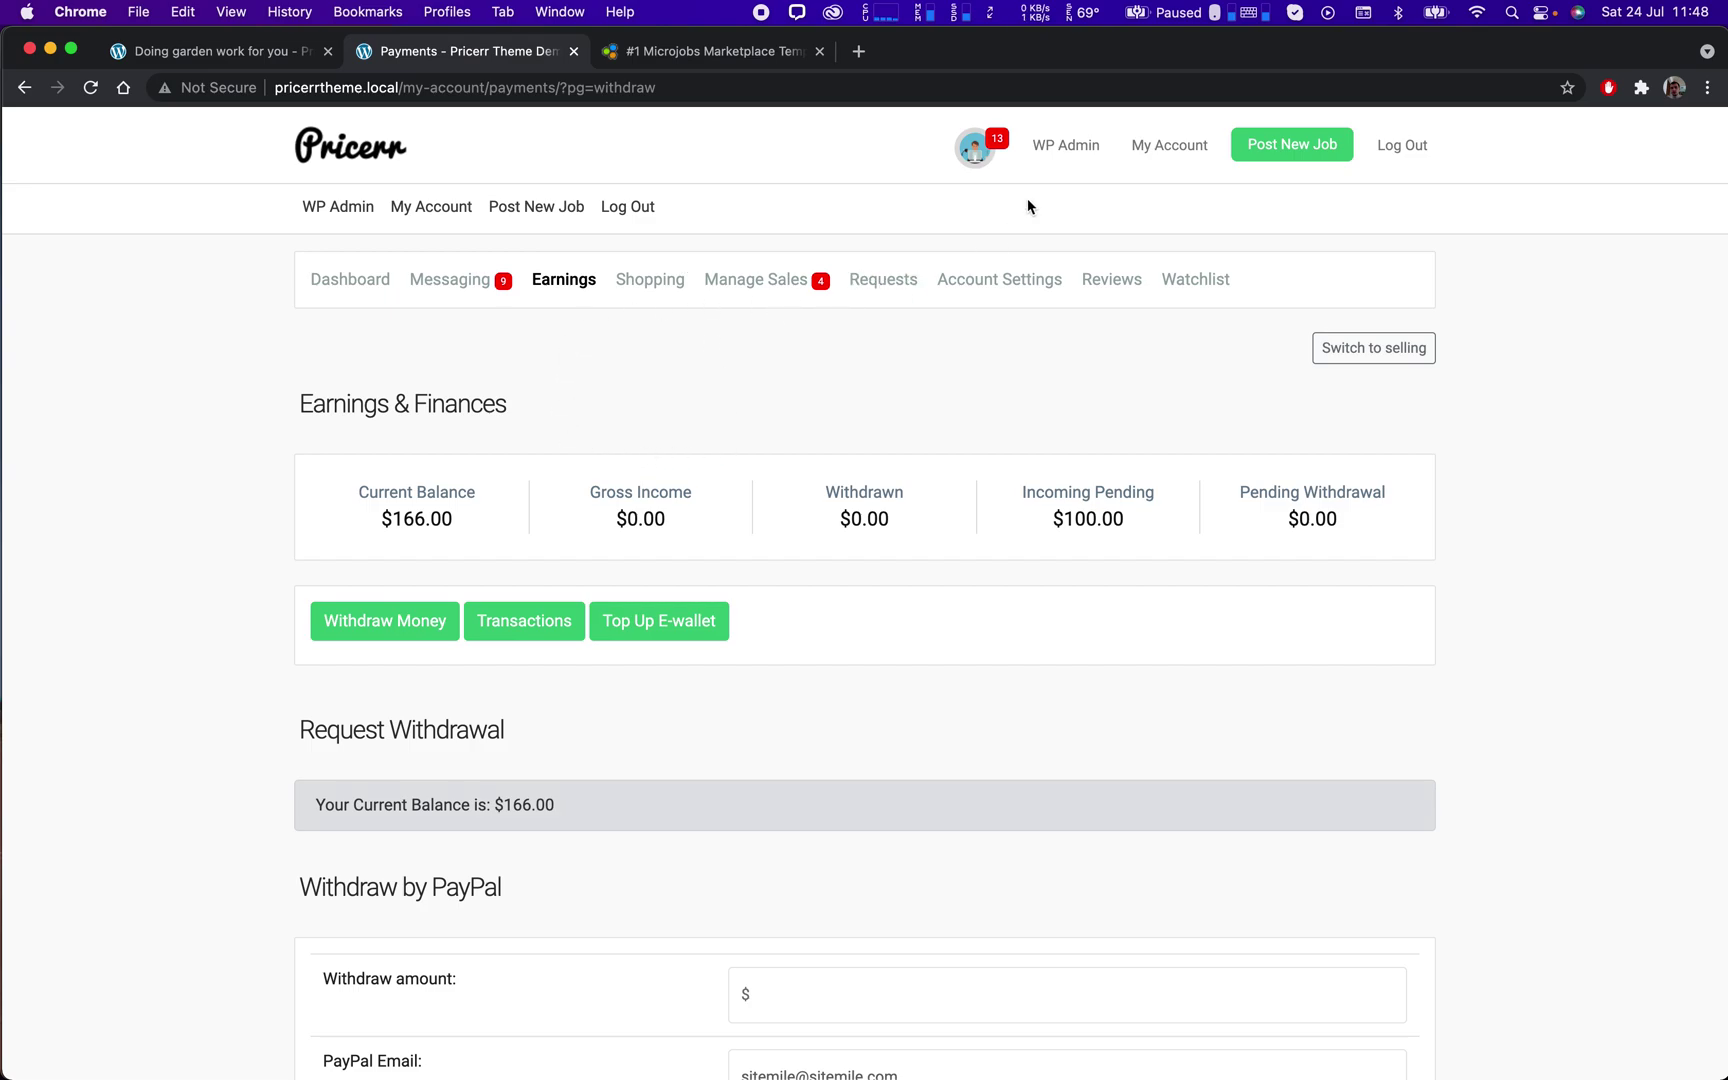
# Go from the account dashboard to the seller's public profile.
pyautogui.click(352, 282)
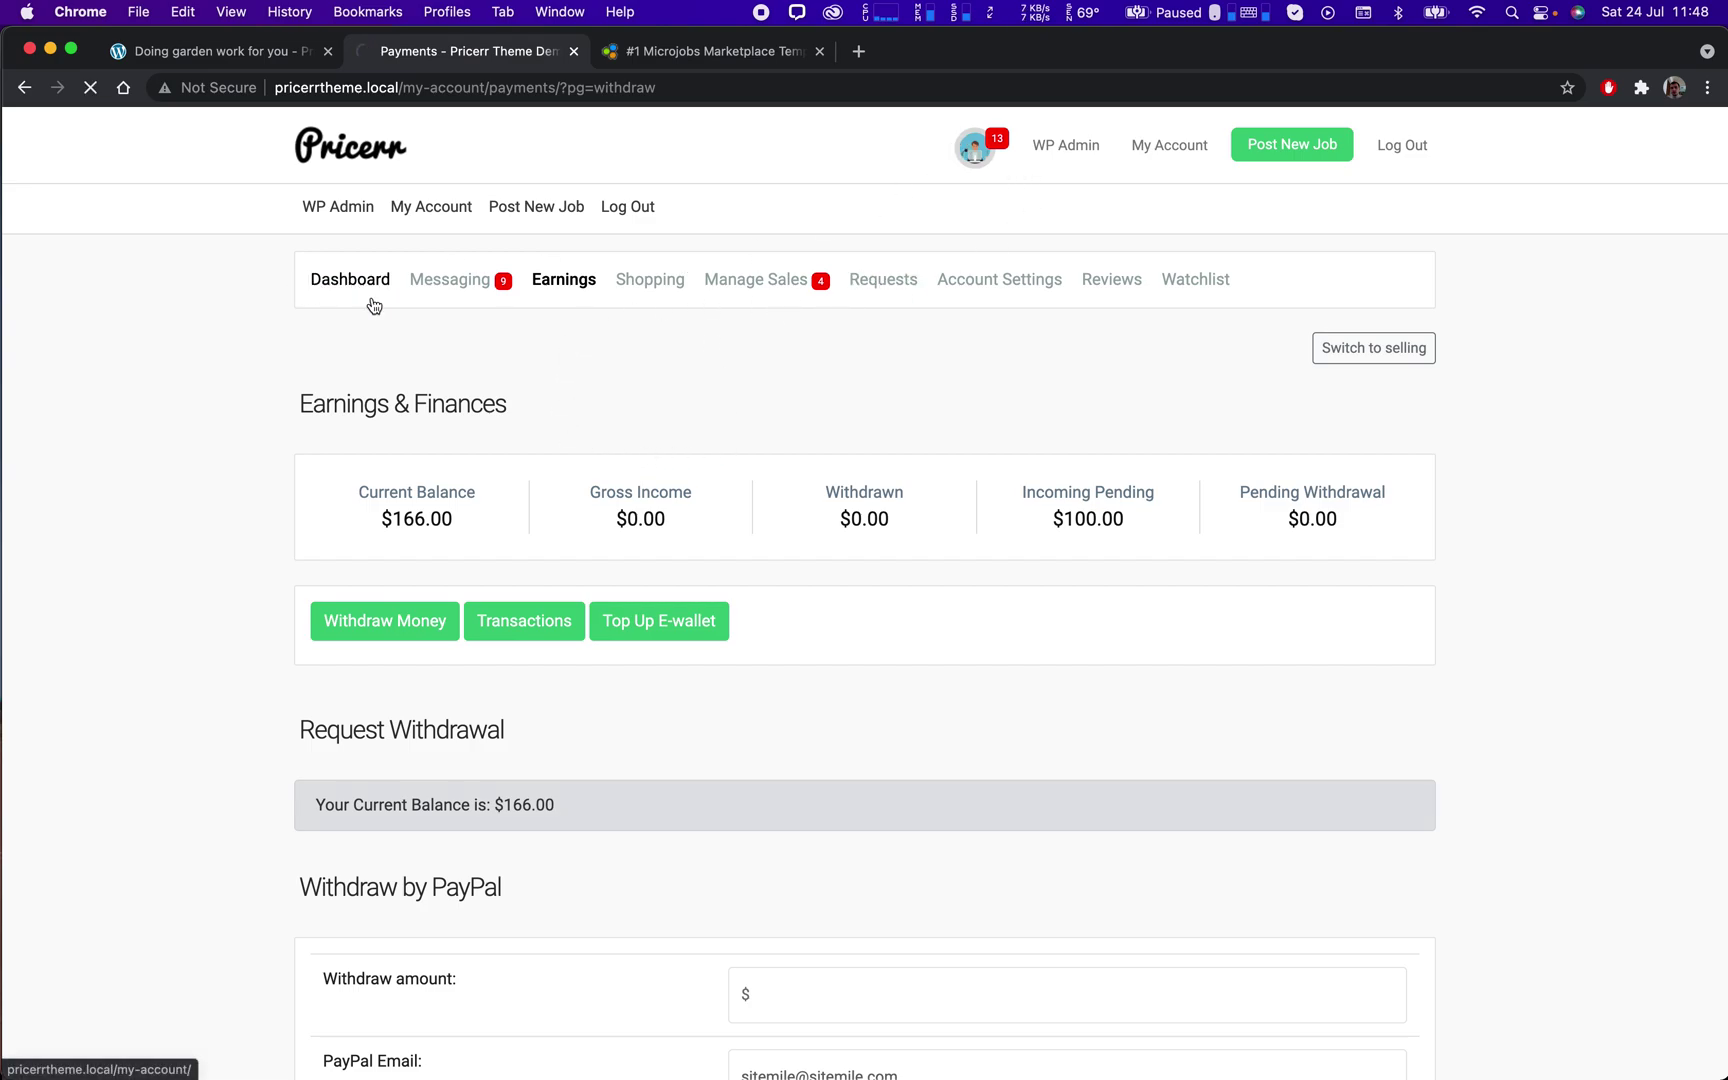
pyautogui.scroll(-5, 594, 580)
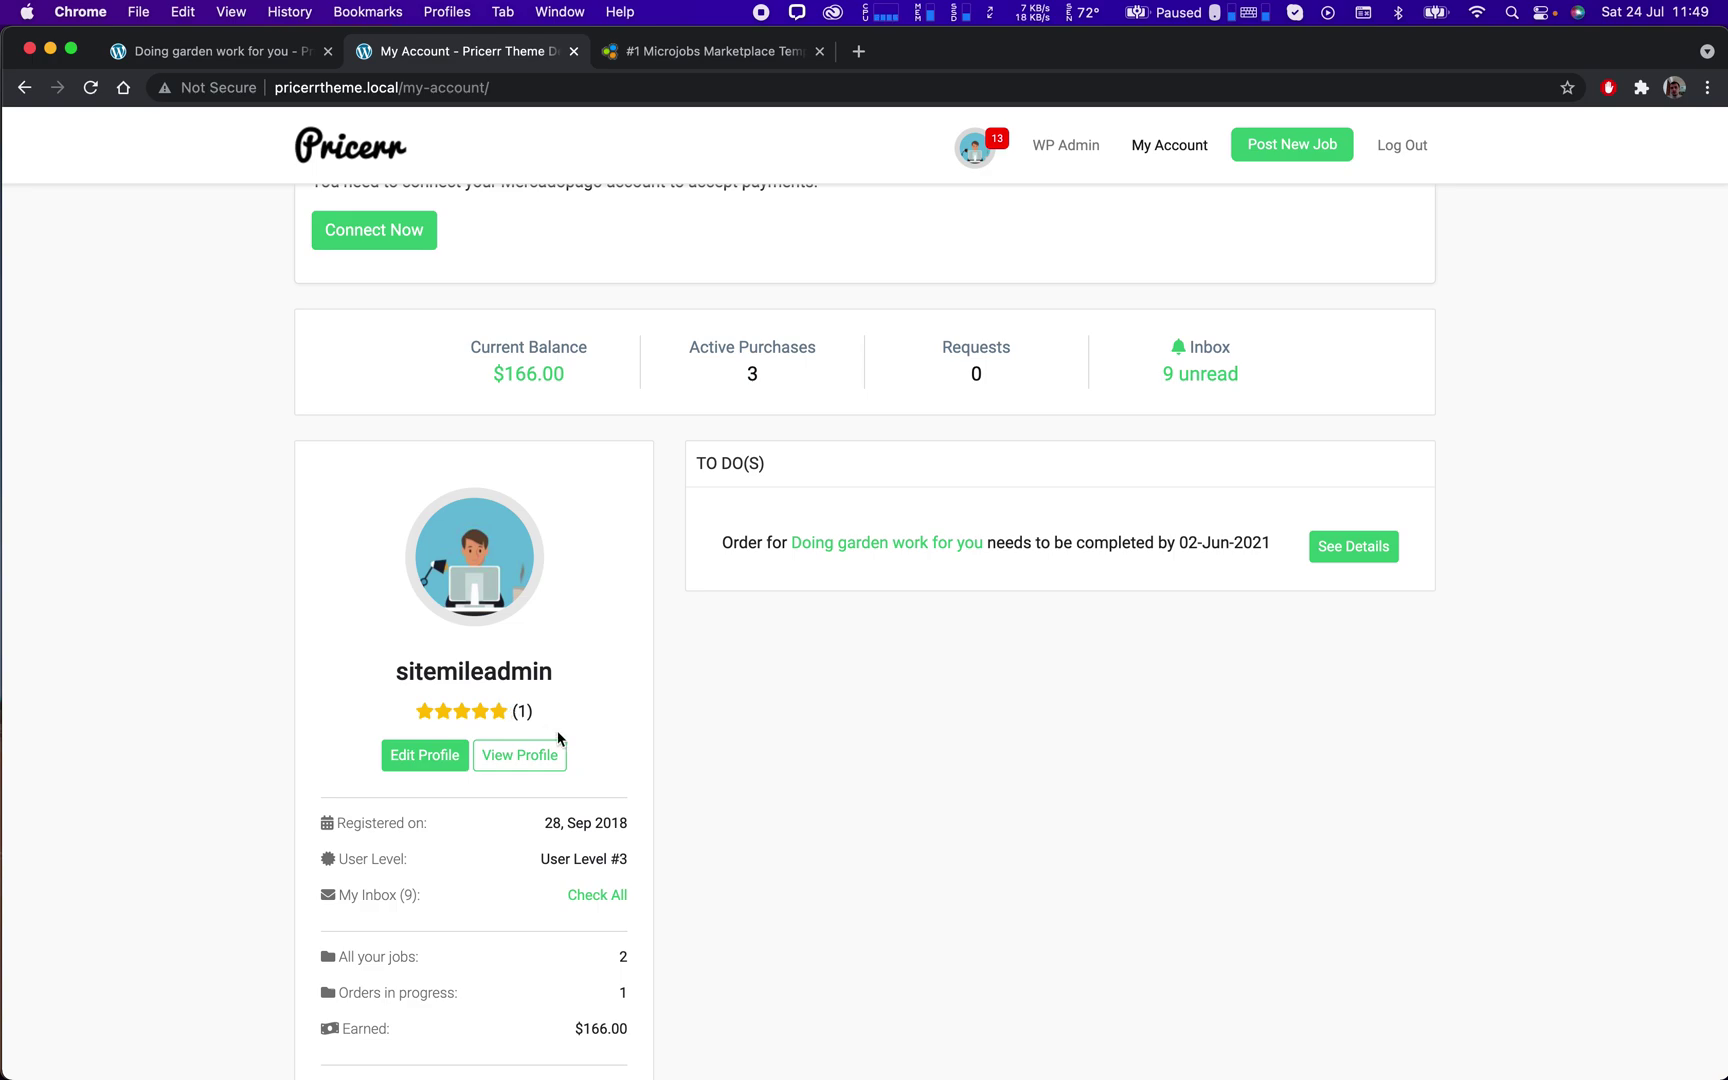
pyautogui.click(467, 717)
pyautogui.click(521, 760)
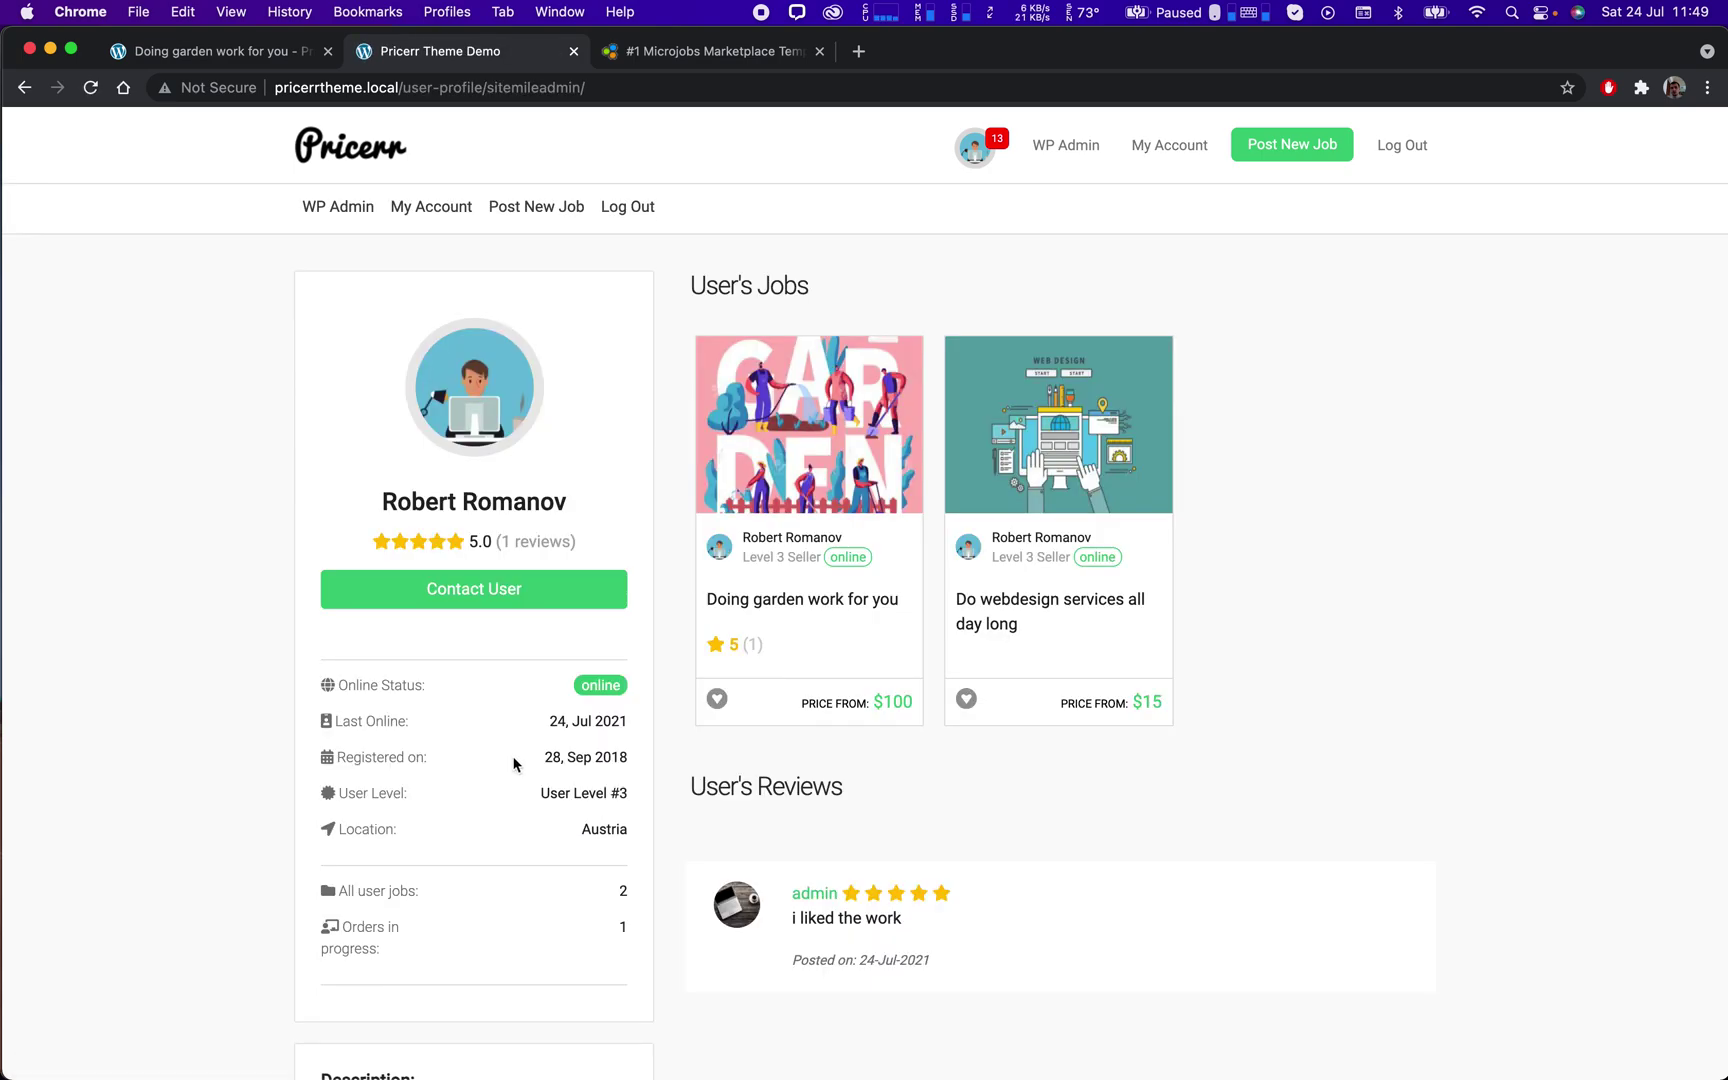
# Highlight the profile's 5.0 rating and the new five-star review 'i liked the work'.
pyautogui.moveTo(465, 541); pyautogui.dragTo(529, 541)
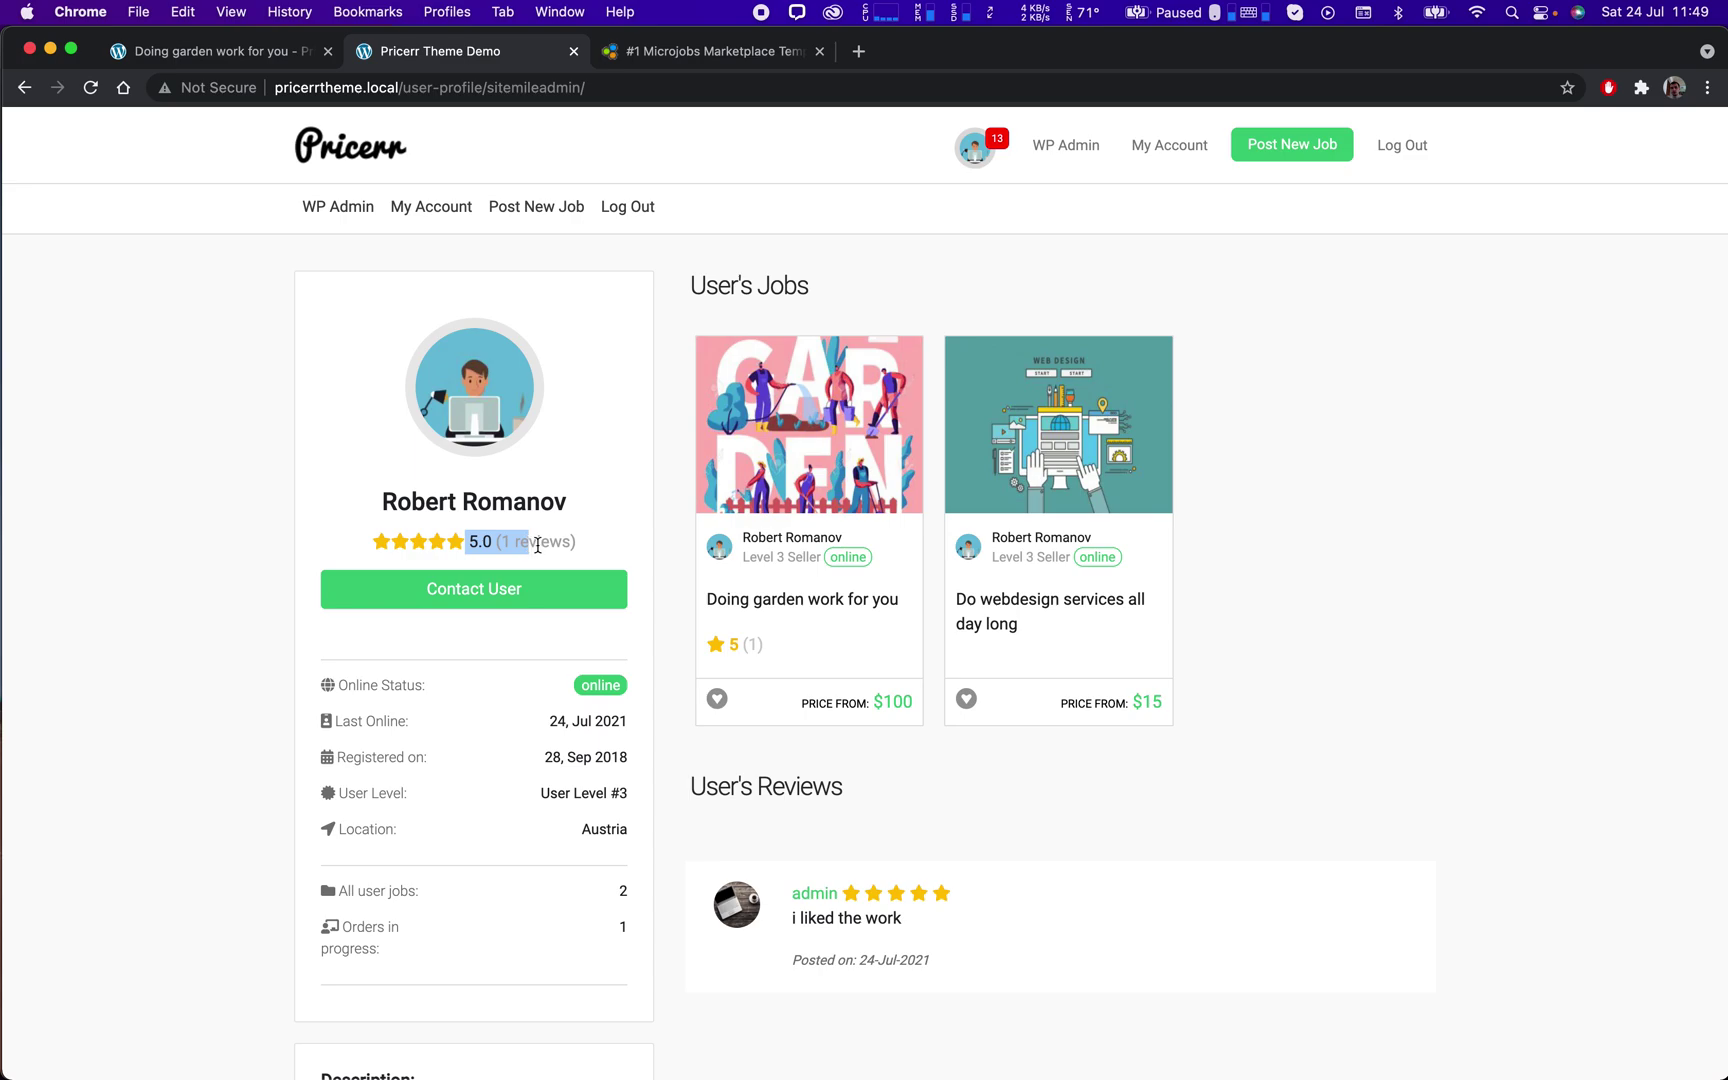
pyautogui.scroll(-5, 986, 850)
pyautogui.scroll(2, 944, 656)
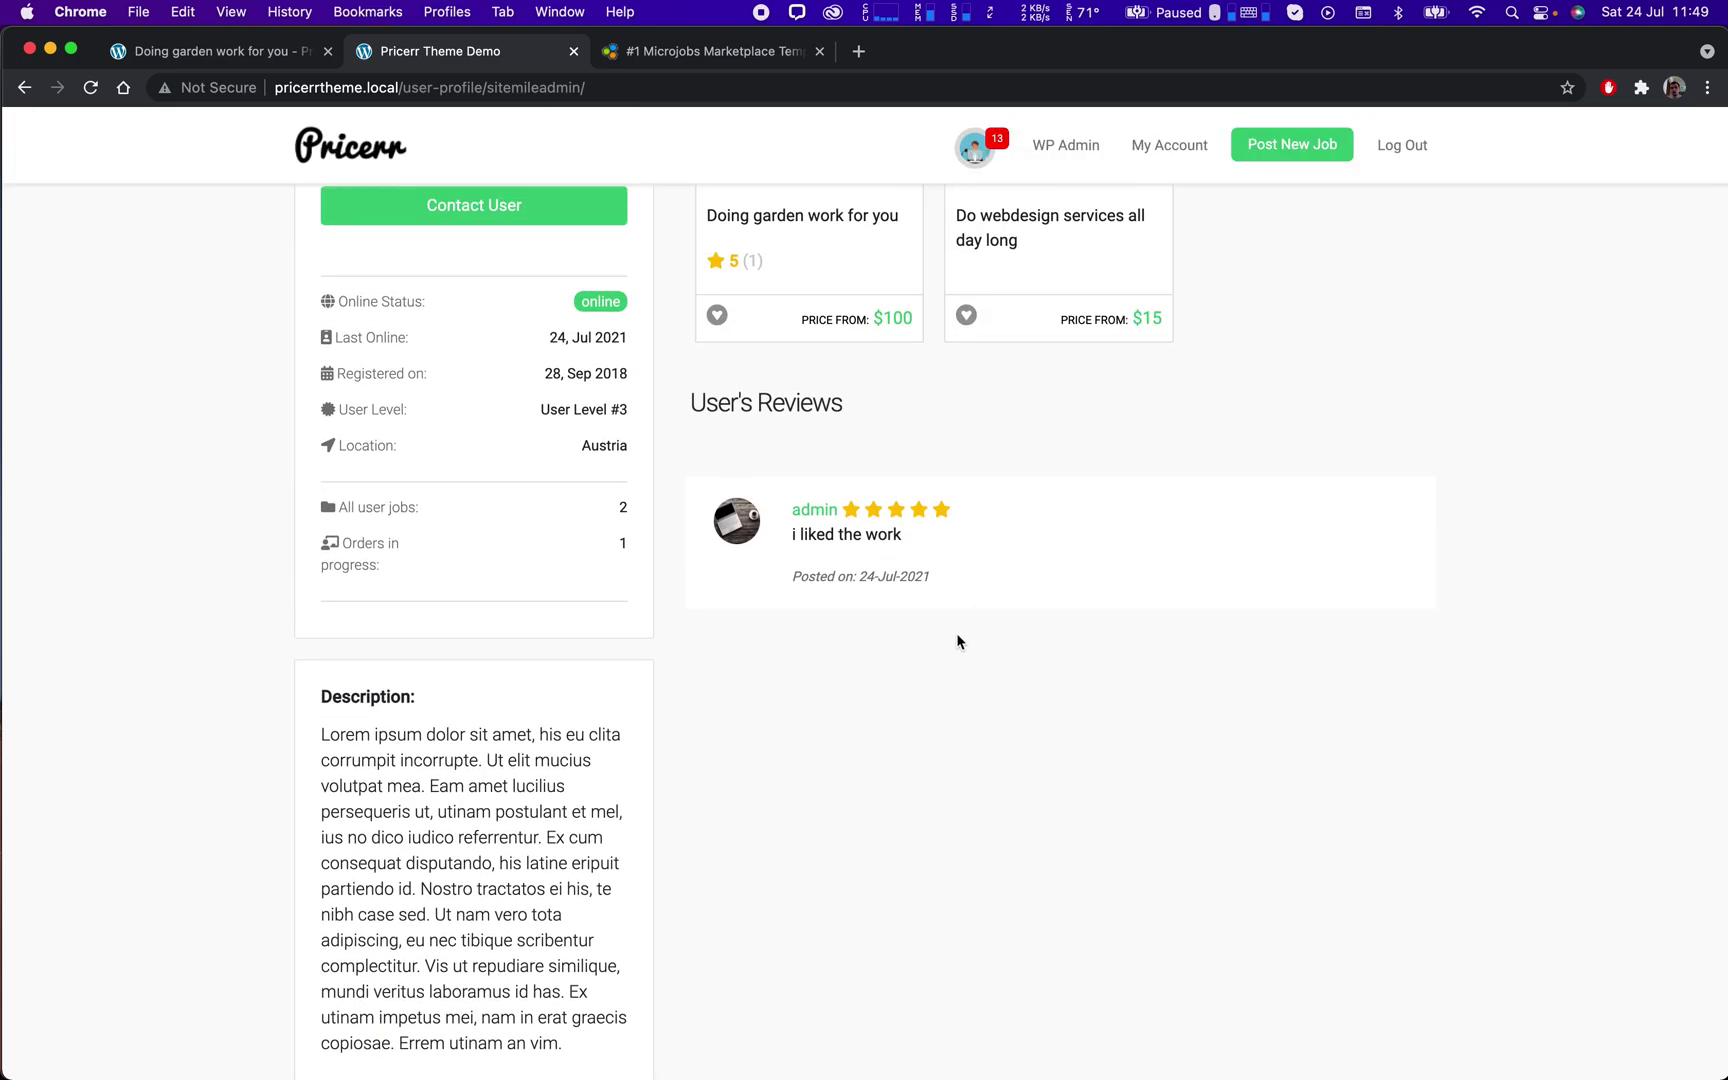
pyautogui.moveTo(949, 600); pyautogui.dragTo(778, 506)
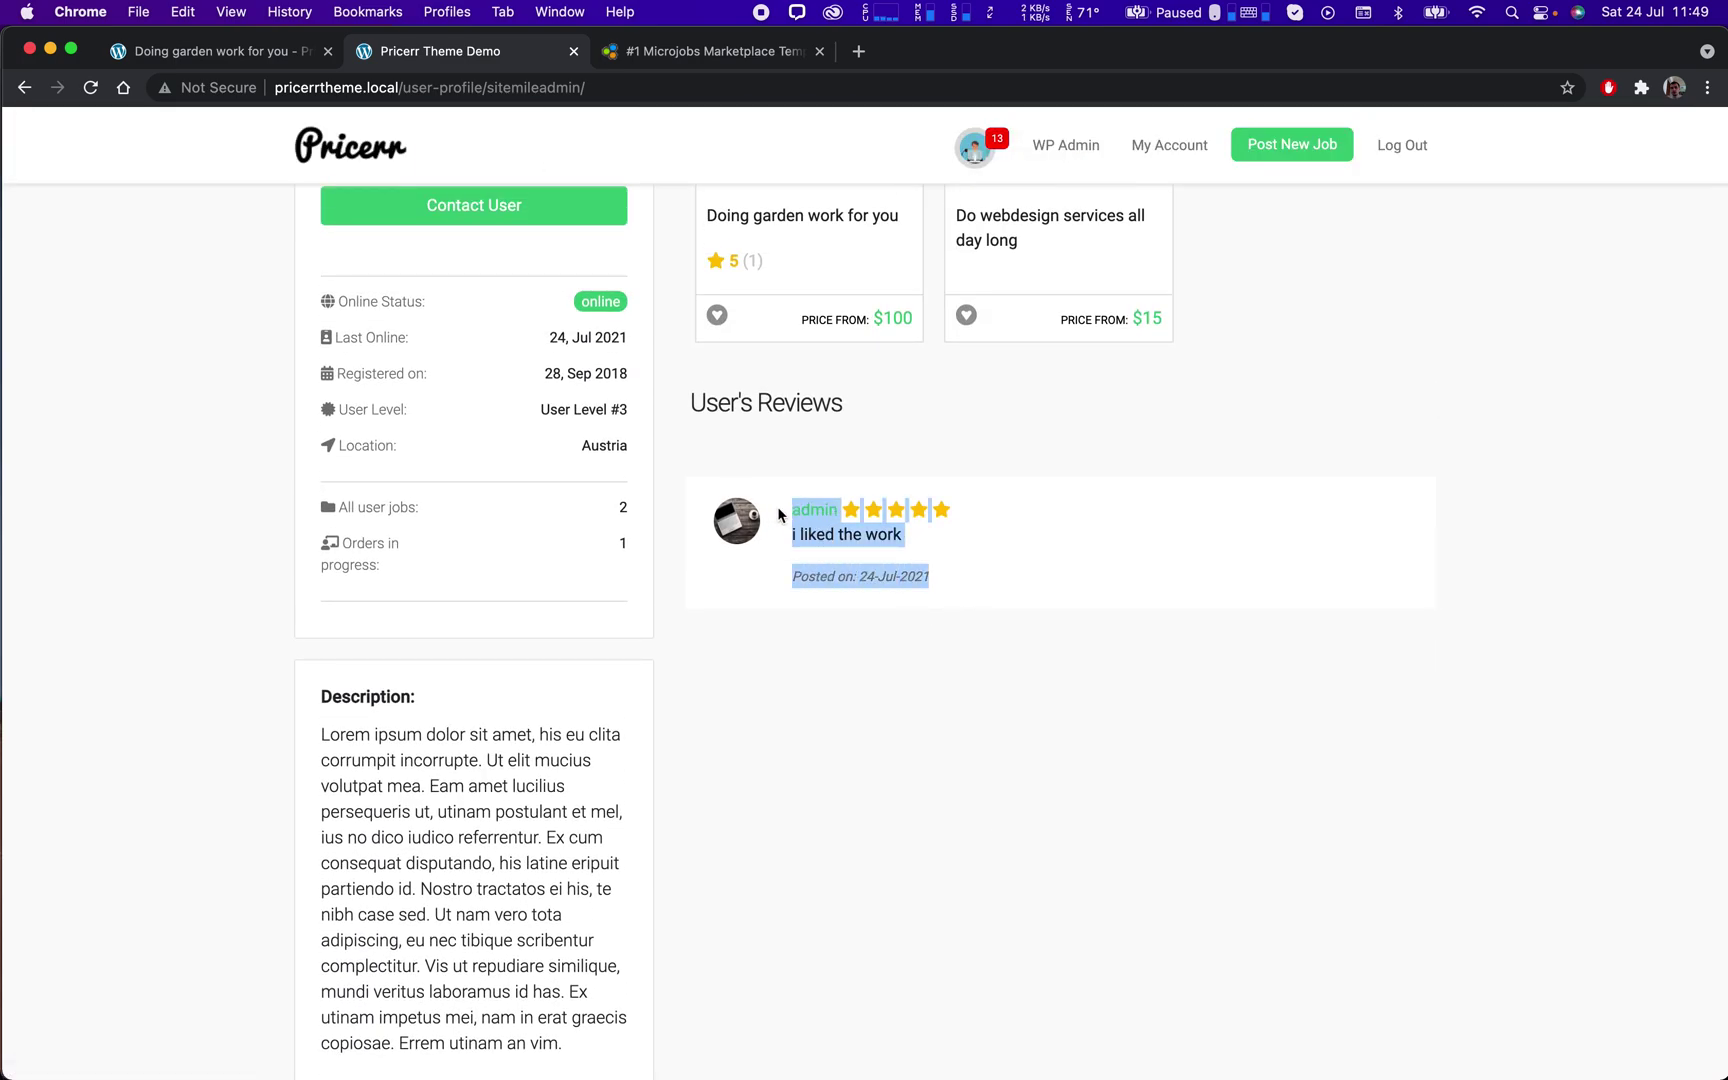
pyautogui.click(1083, 513)
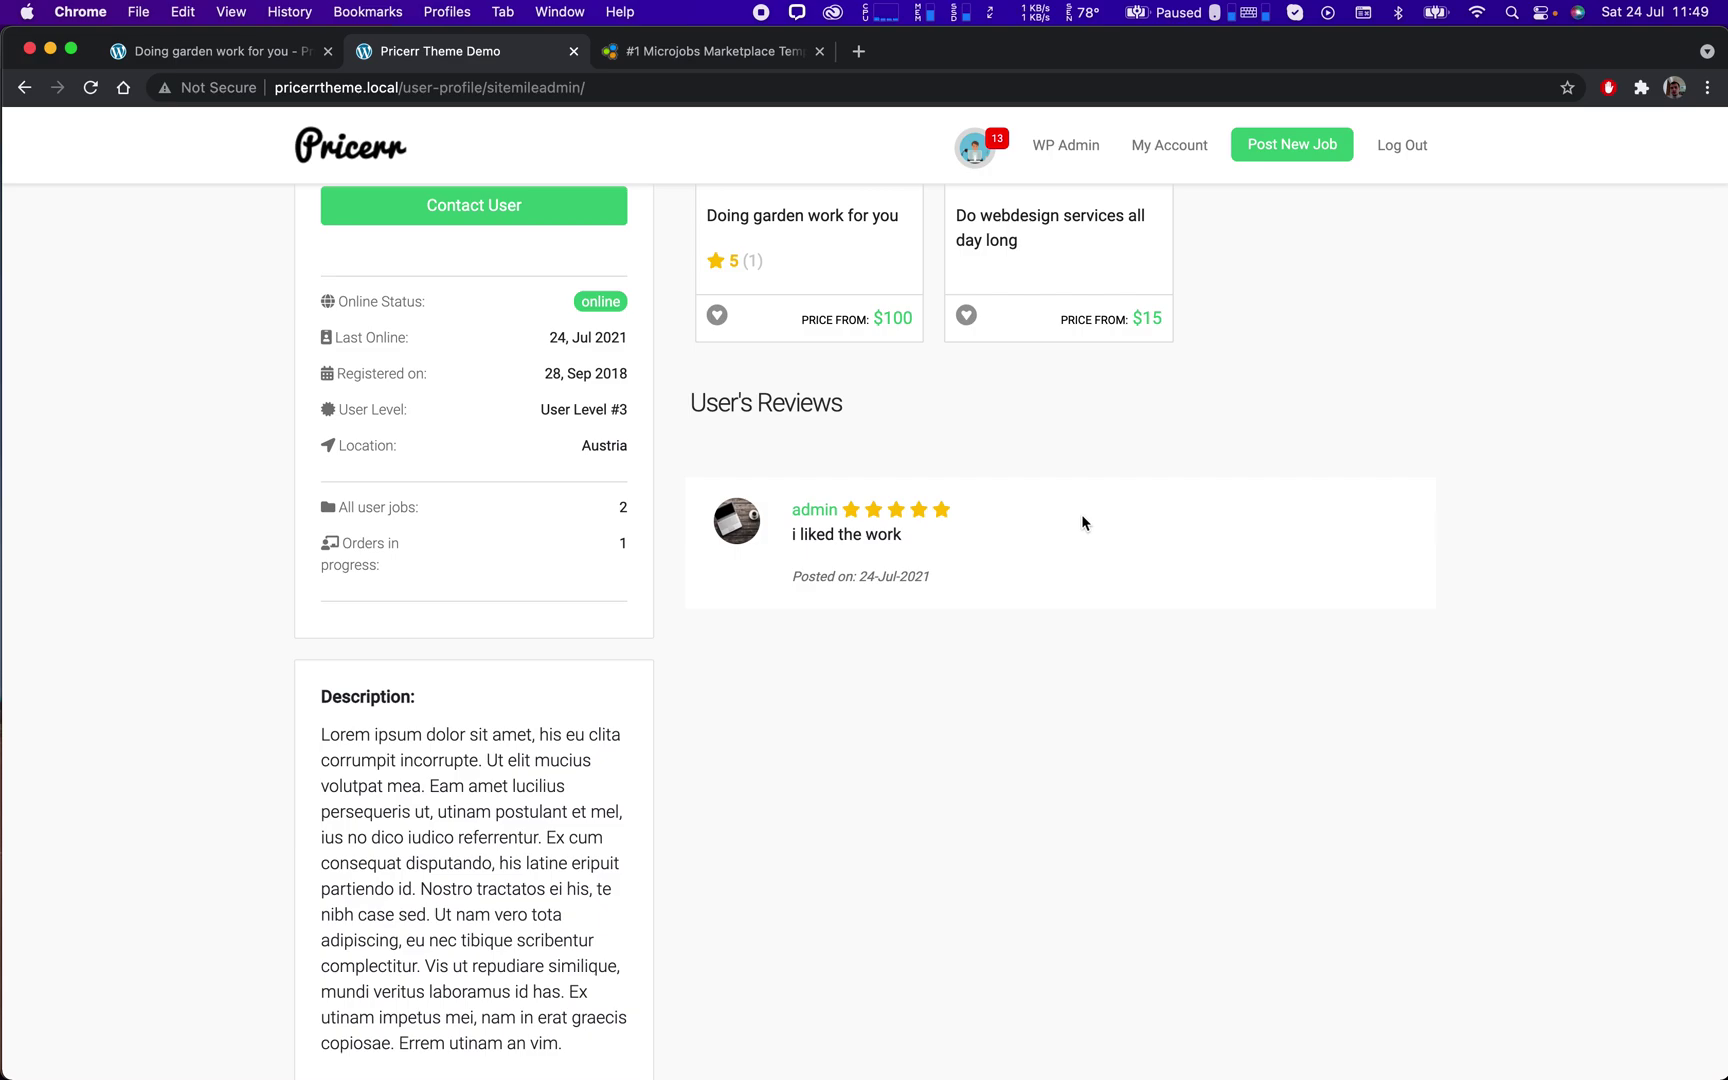
pyautogui.scroll(4, 1083, 513)
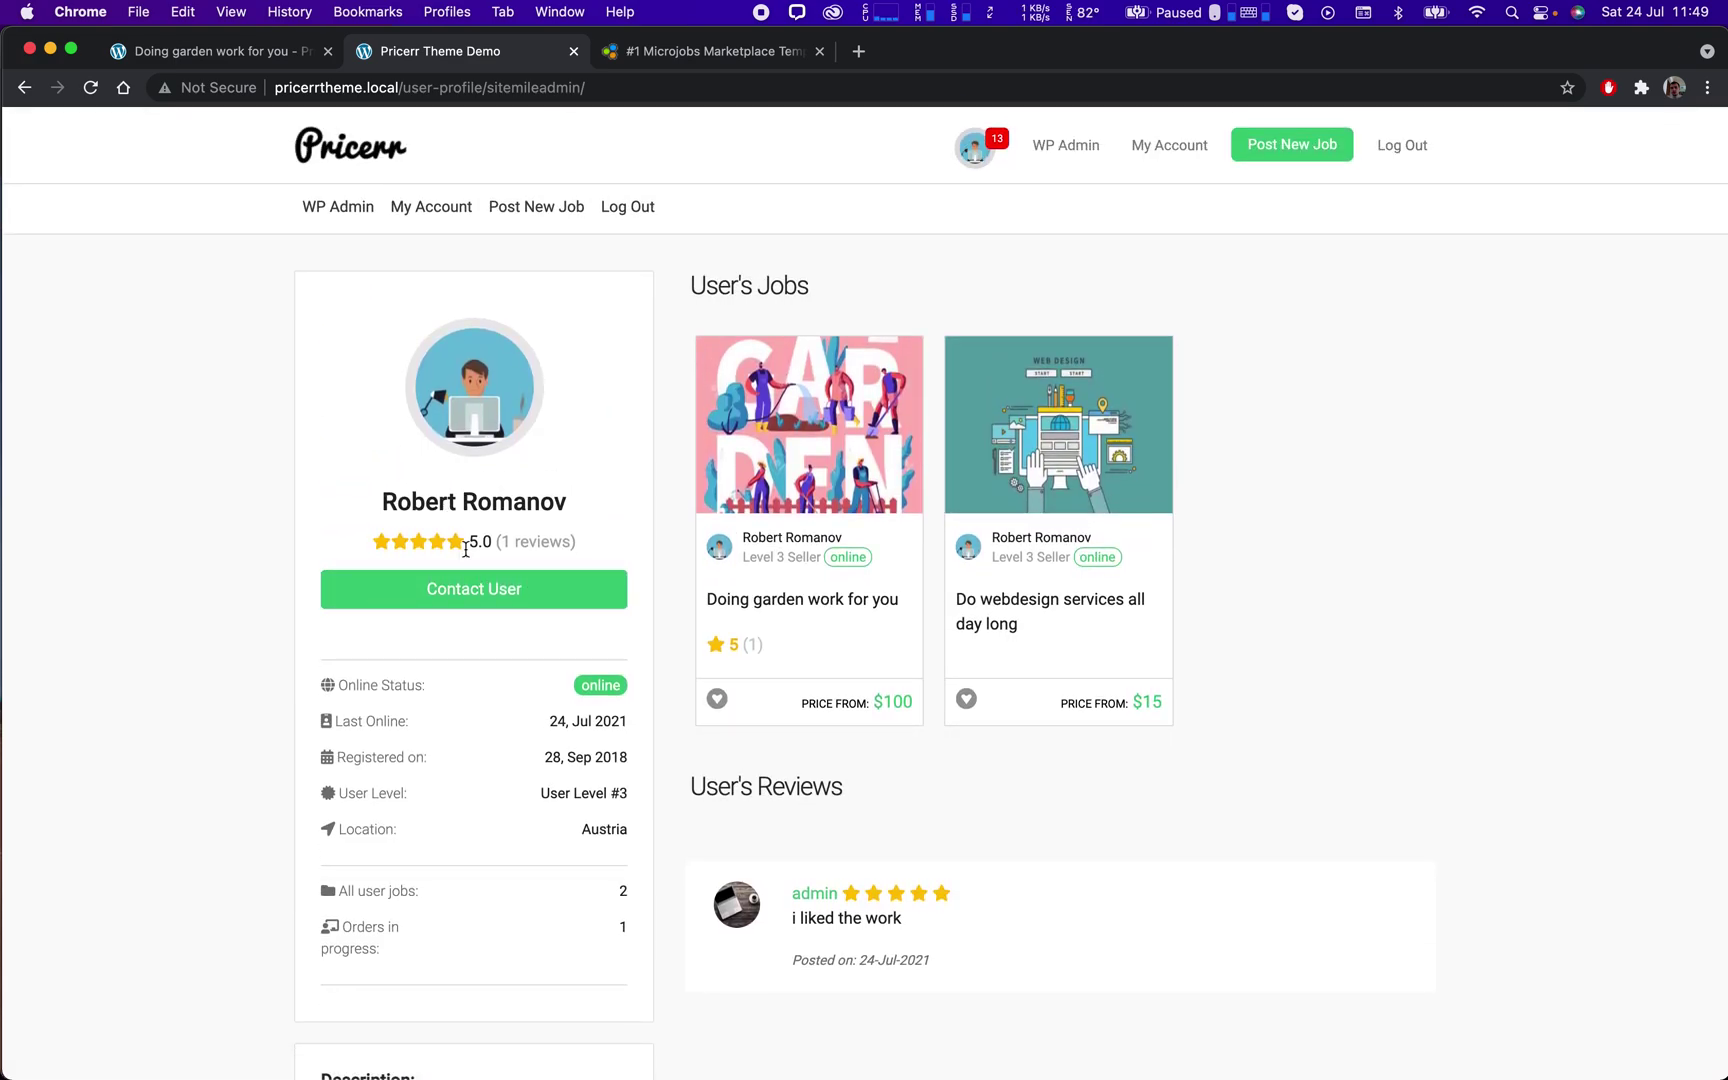
pyautogui.doubleClick(480, 541)
pyautogui.click(1207, 538)
# Bring up the full Pricerr extensions catalogue from the Sitemile pricing table.
pyautogui.click(765, 62)
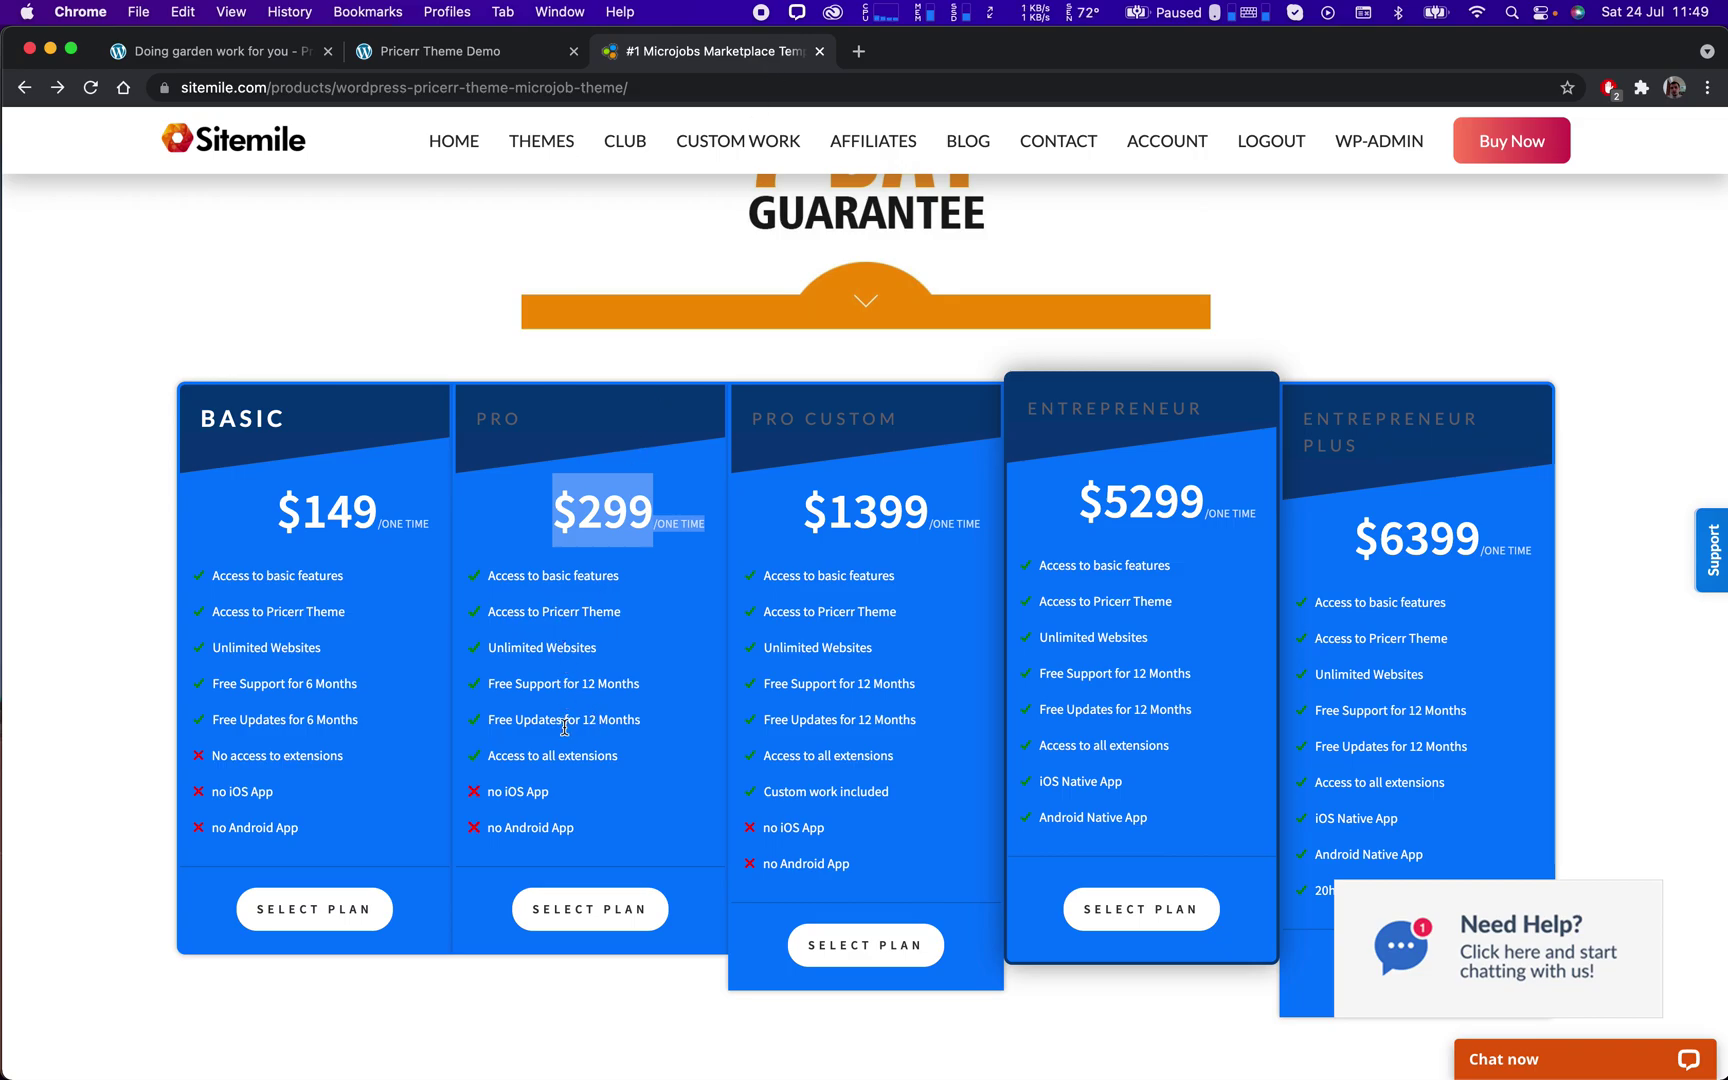
pyautogui.click(557, 765)
pyautogui.scroll(-10, 742, 590)
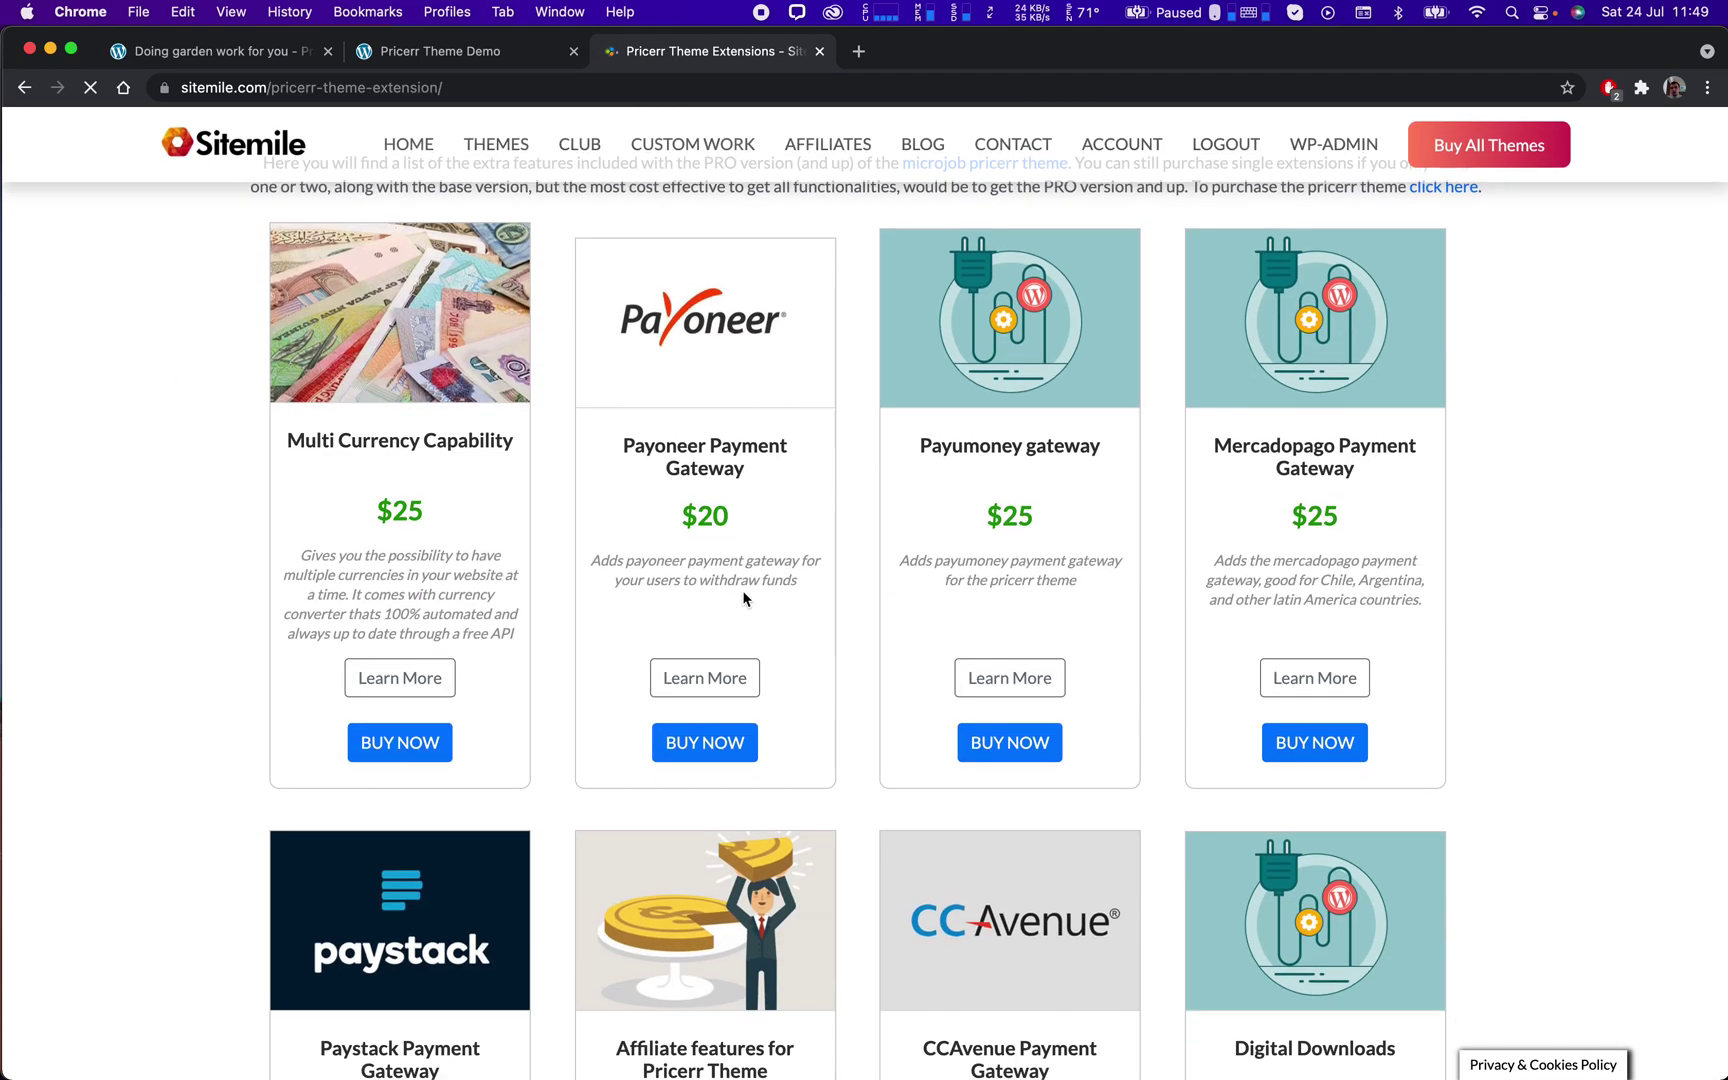
pyautogui.scroll(-5, 742, 592)
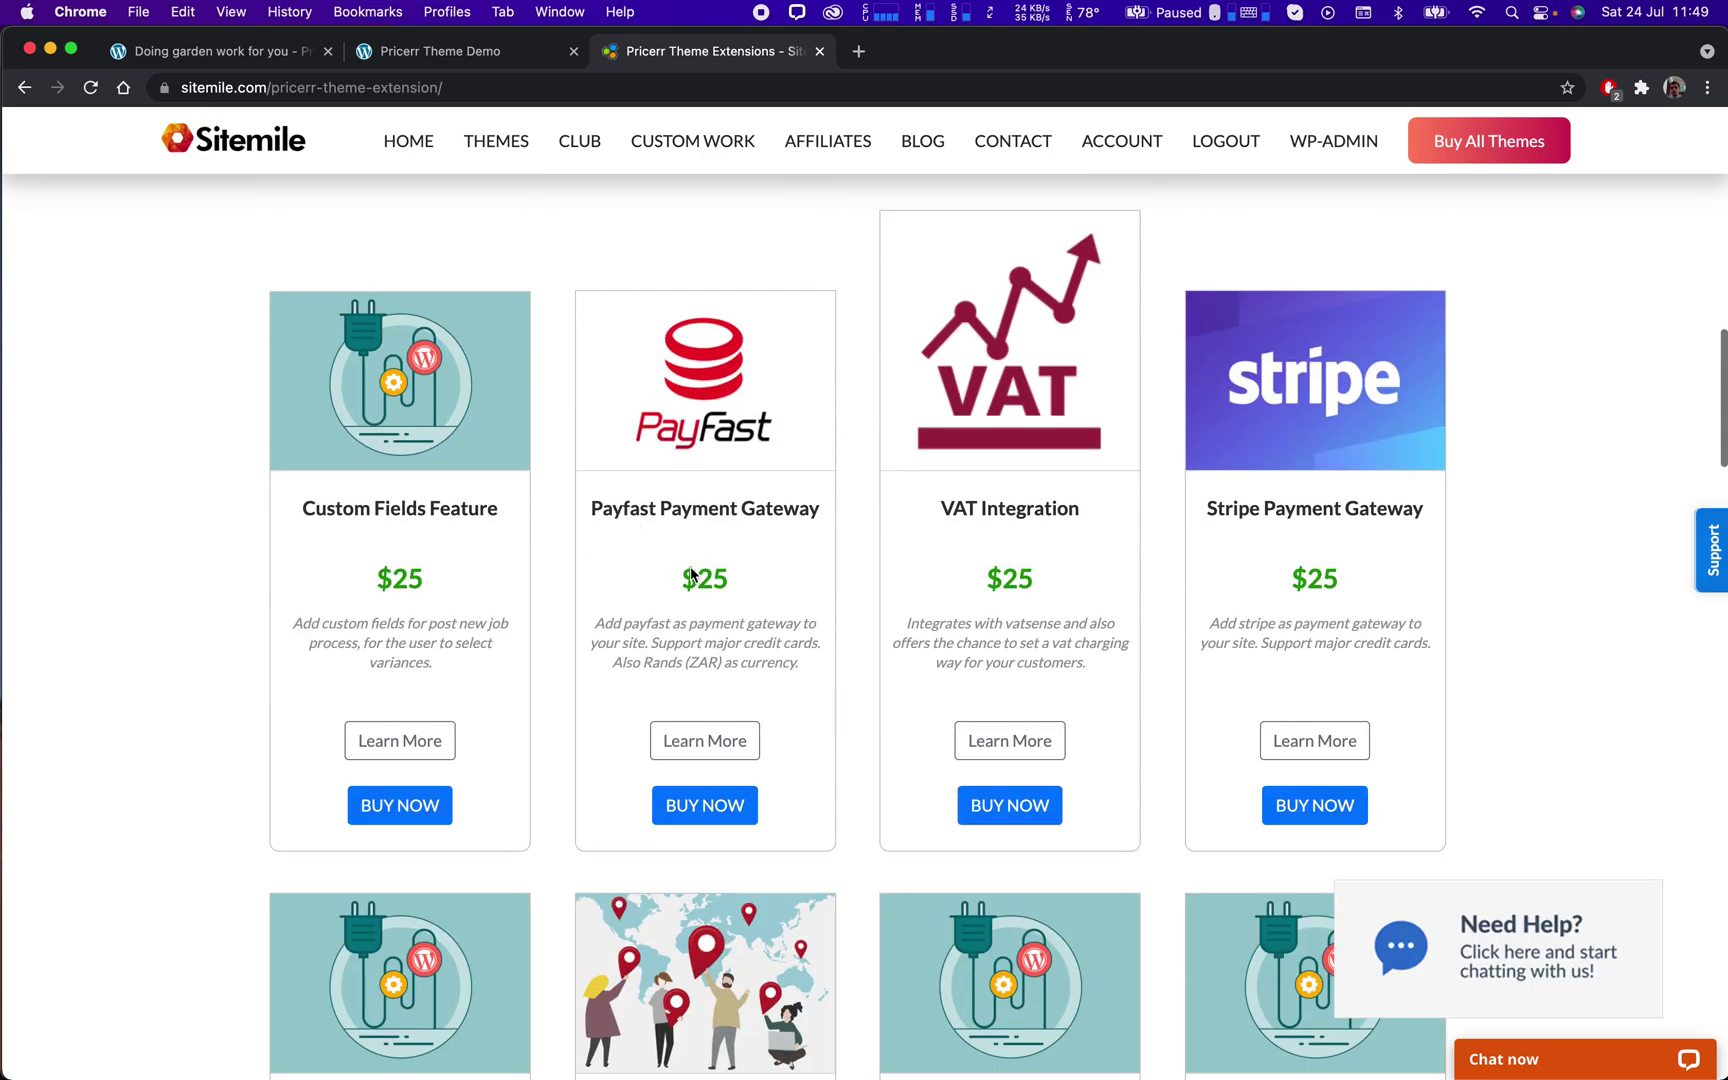
pyautogui.scroll(-6, 1408, 518)
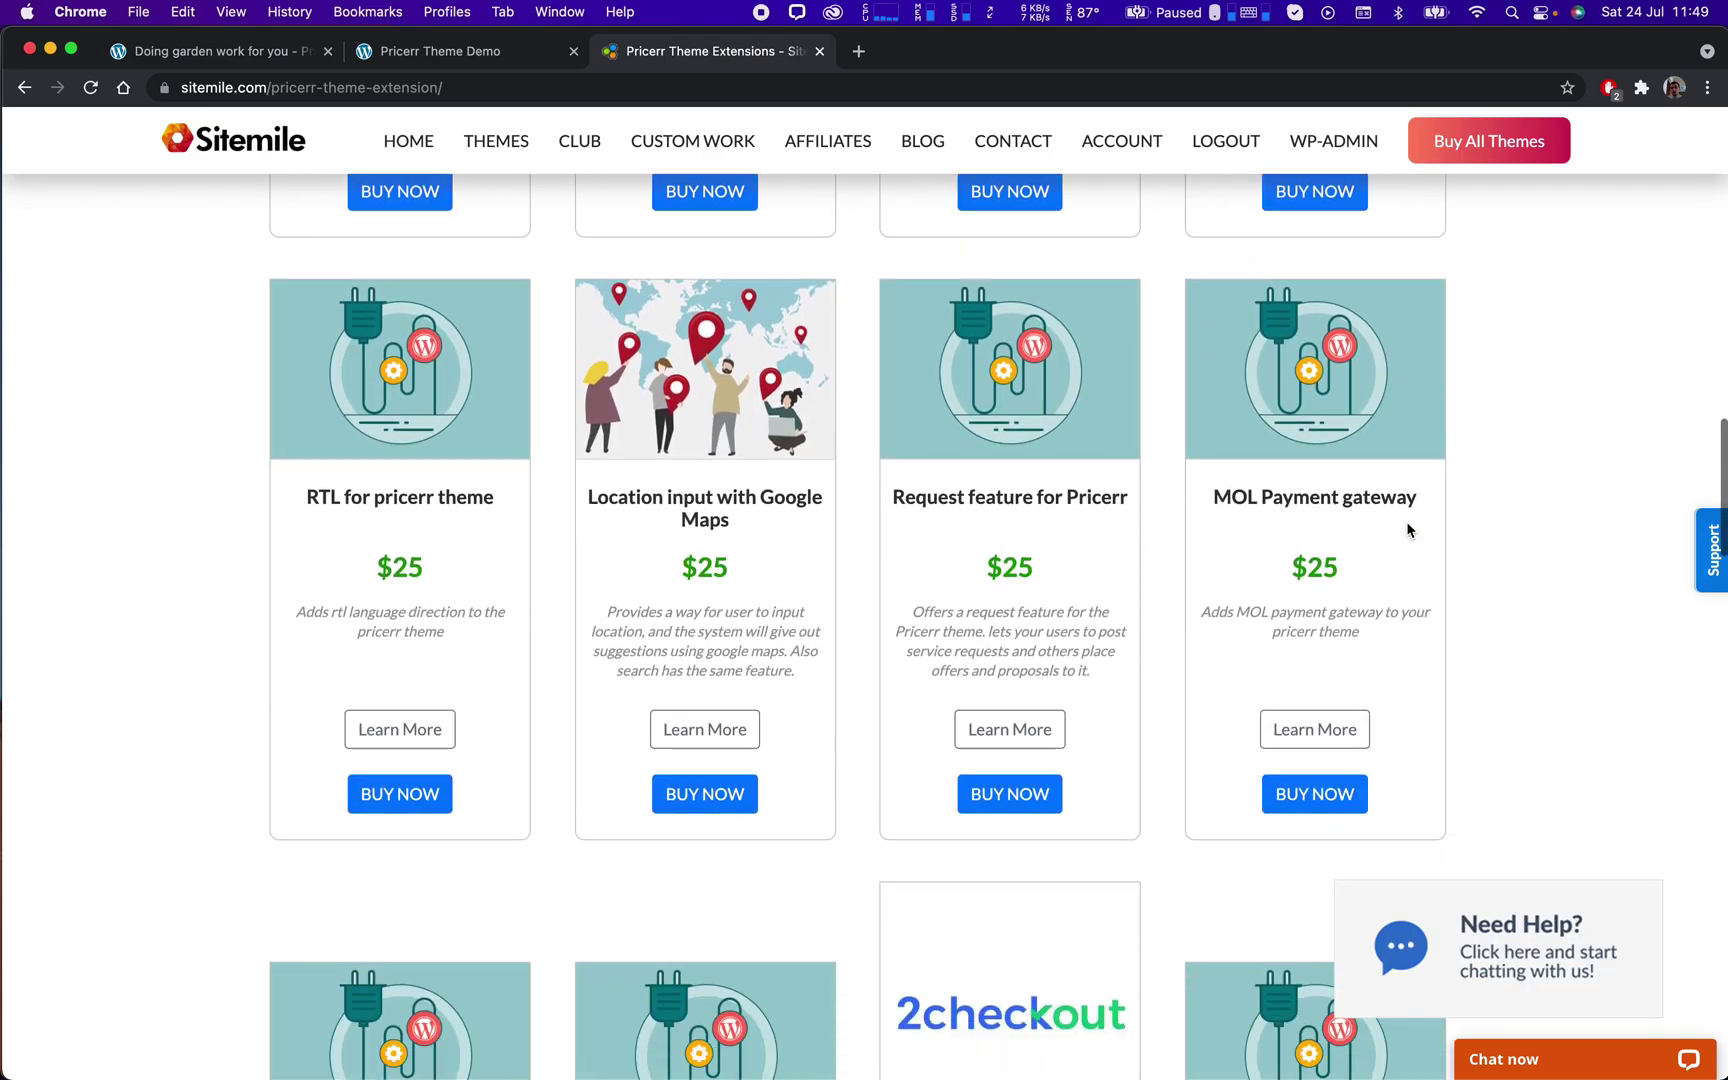
# Highlight the 'Location input with Google Maps' and 'RTL for pricerr theme' extension titles.
pyautogui.moveTo(746, 529); pyautogui.dragTo(578, 502)
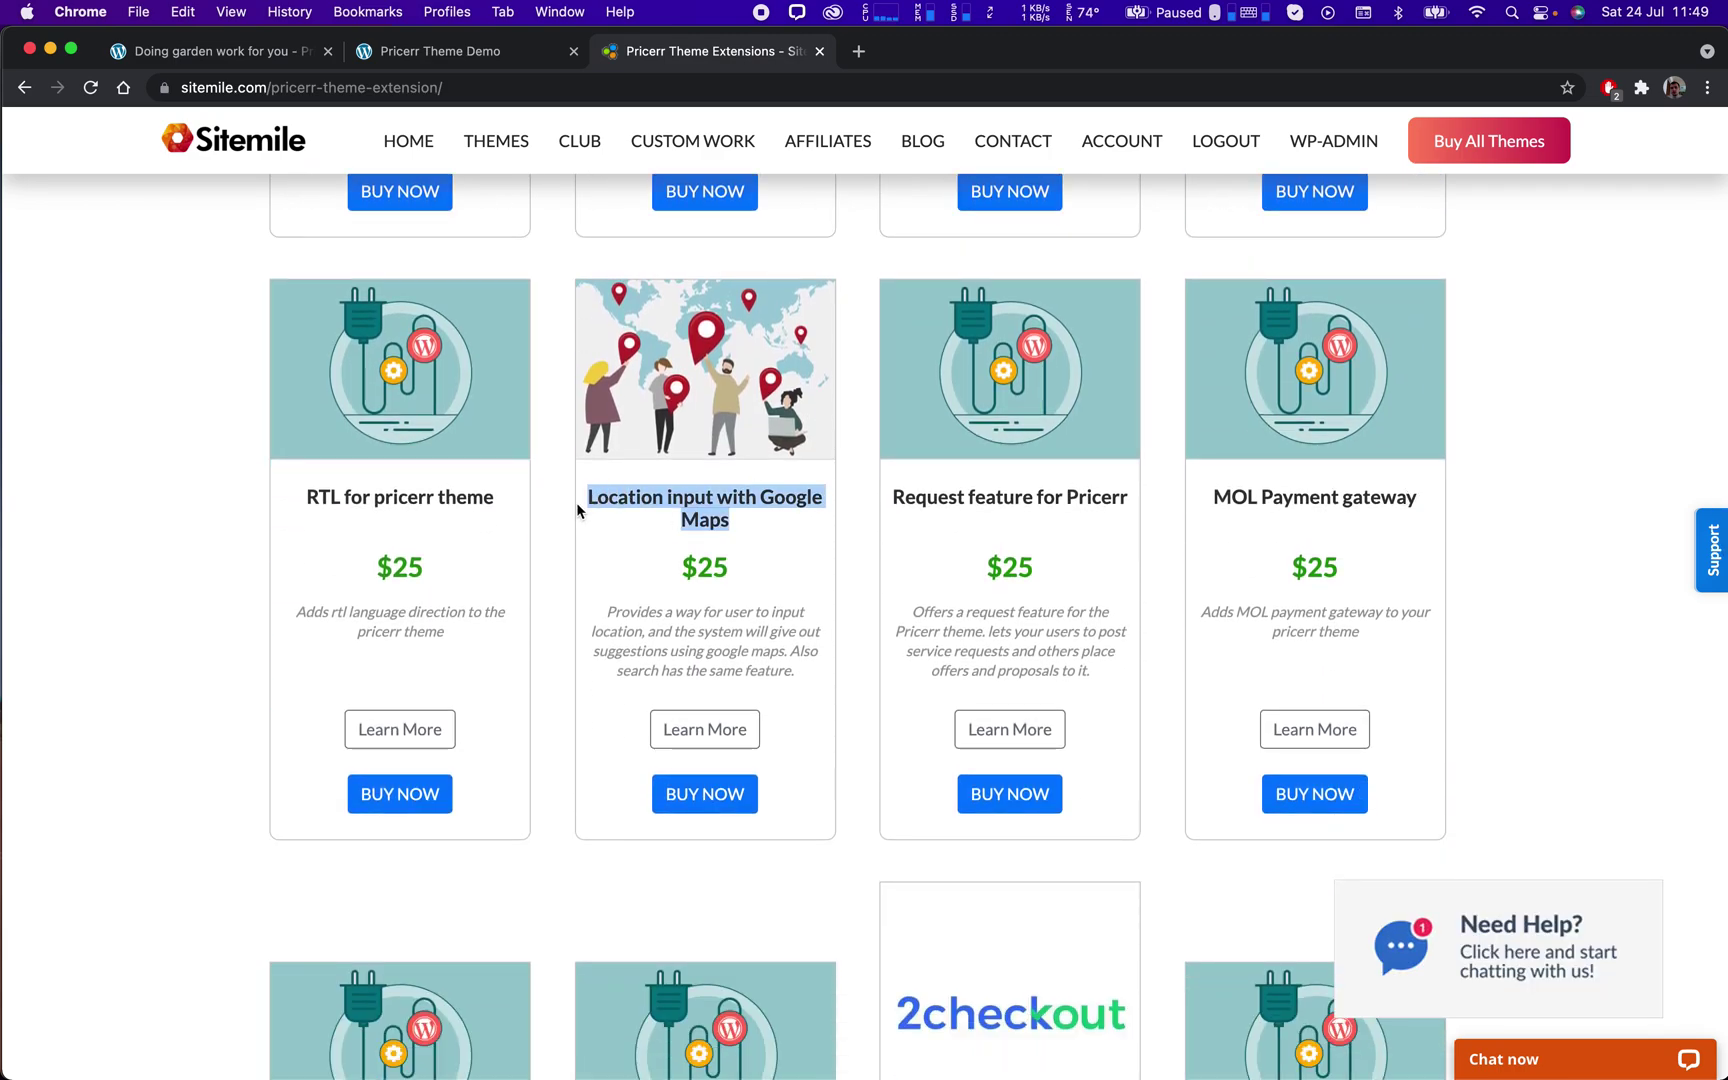
pyautogui.click(748, 525)
pyautogui.scroll(-1, 750, 524)
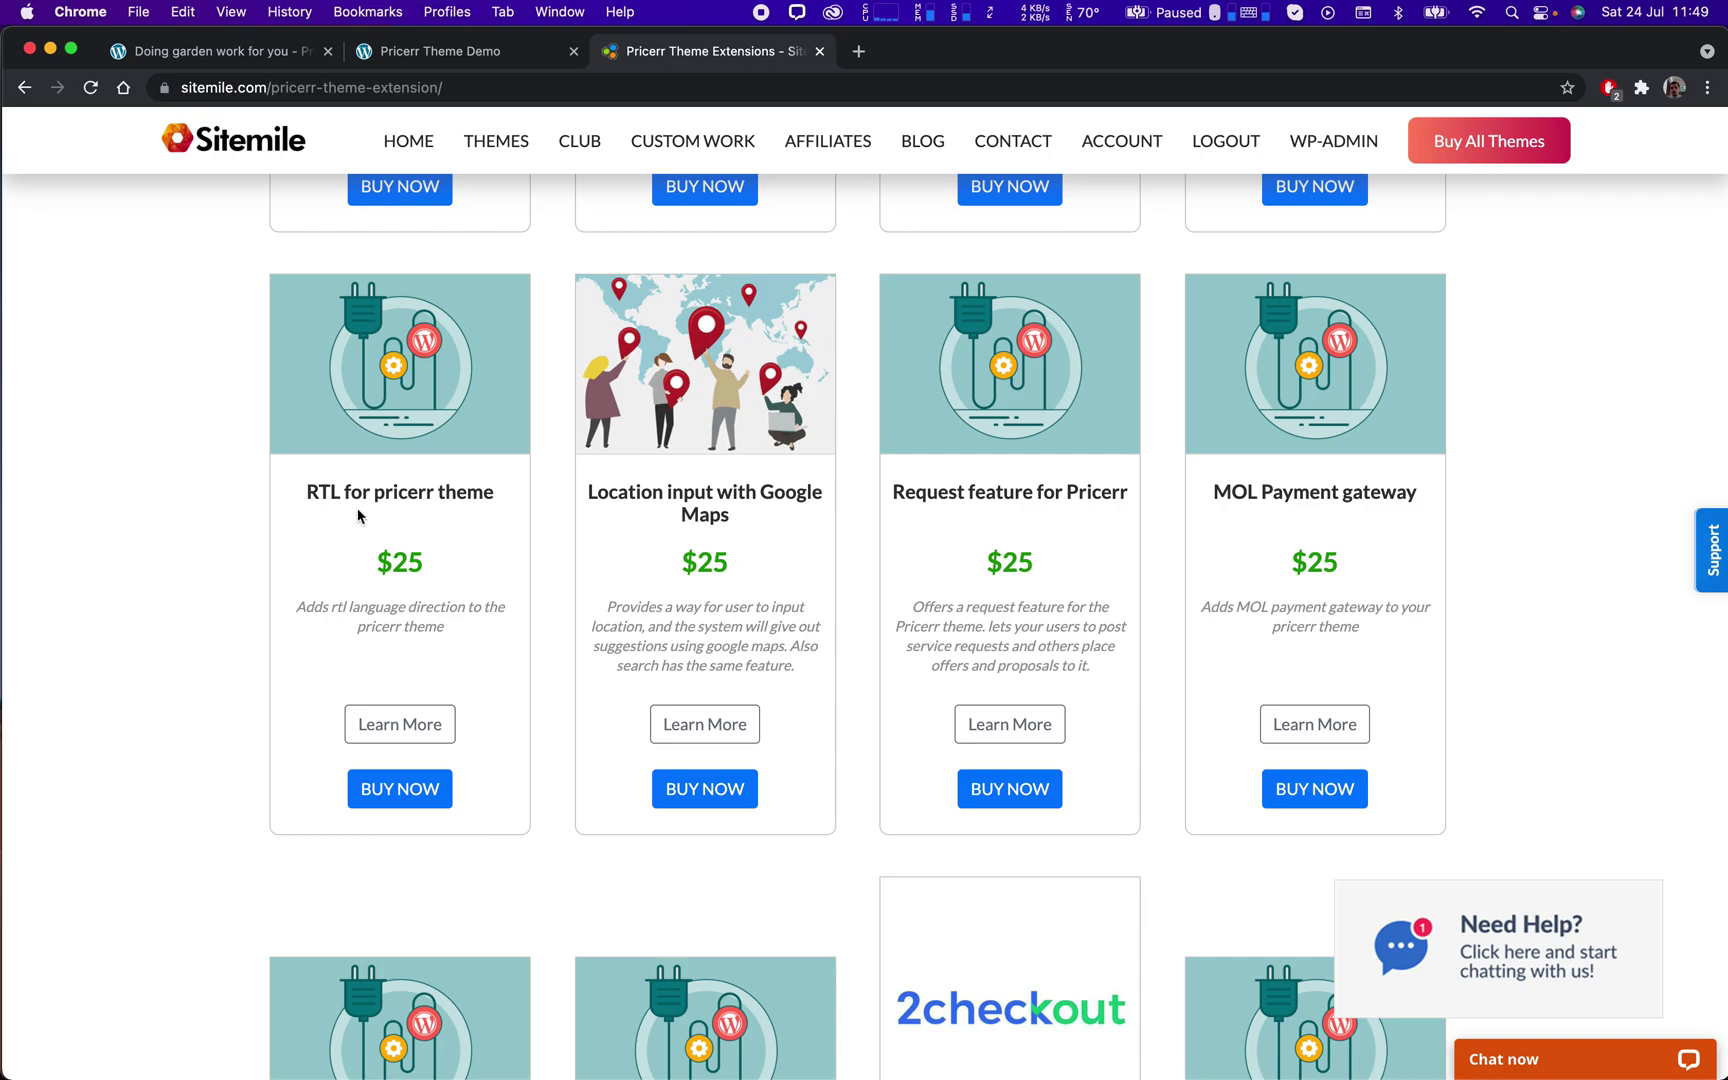
pyautogui.moveTo(518, 498); pyautogui.dragTo(280, 500)
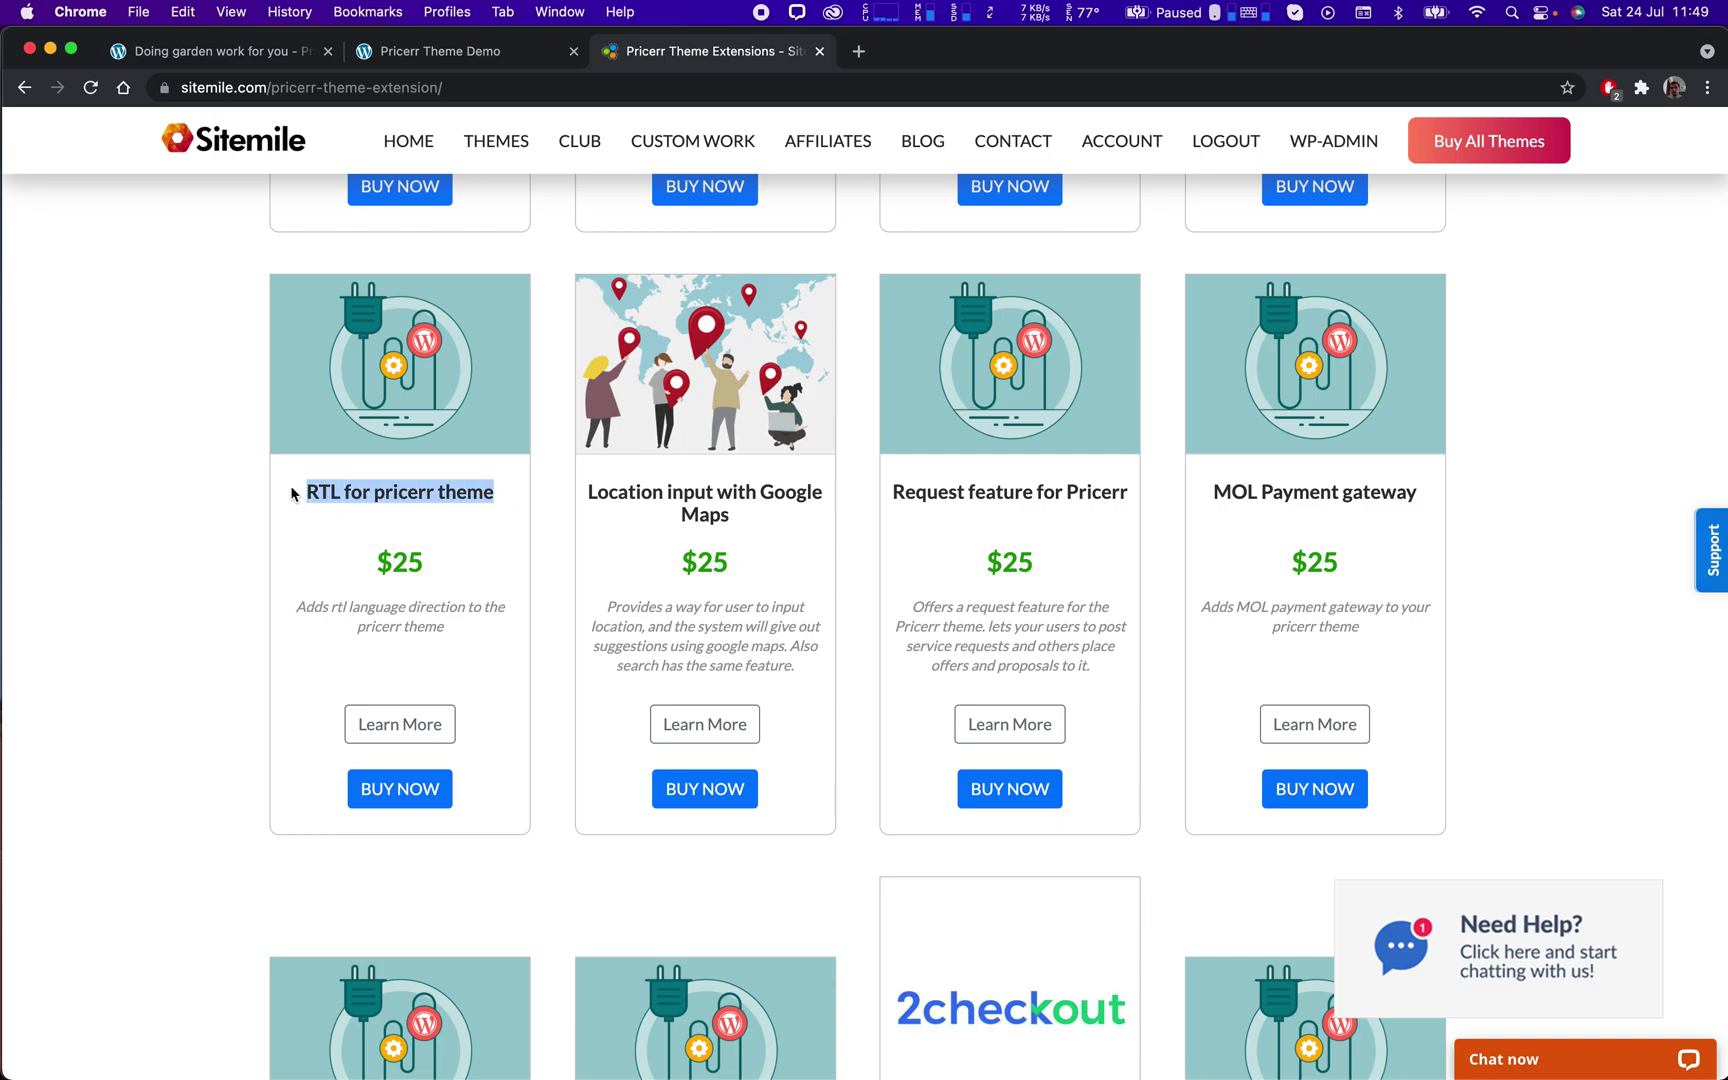
pyautogui.click(503, 500)
pyautogui.moveTo(503, 500); pyautogui.dragTo(284, 500)
pyautogui.click(297, 552)
# Highlight the Booking Calendar Feature extension title further down the list.
pyautogui.scroll(-5, 300, 553)
pyautogui.scroll(-10, 300, 553)
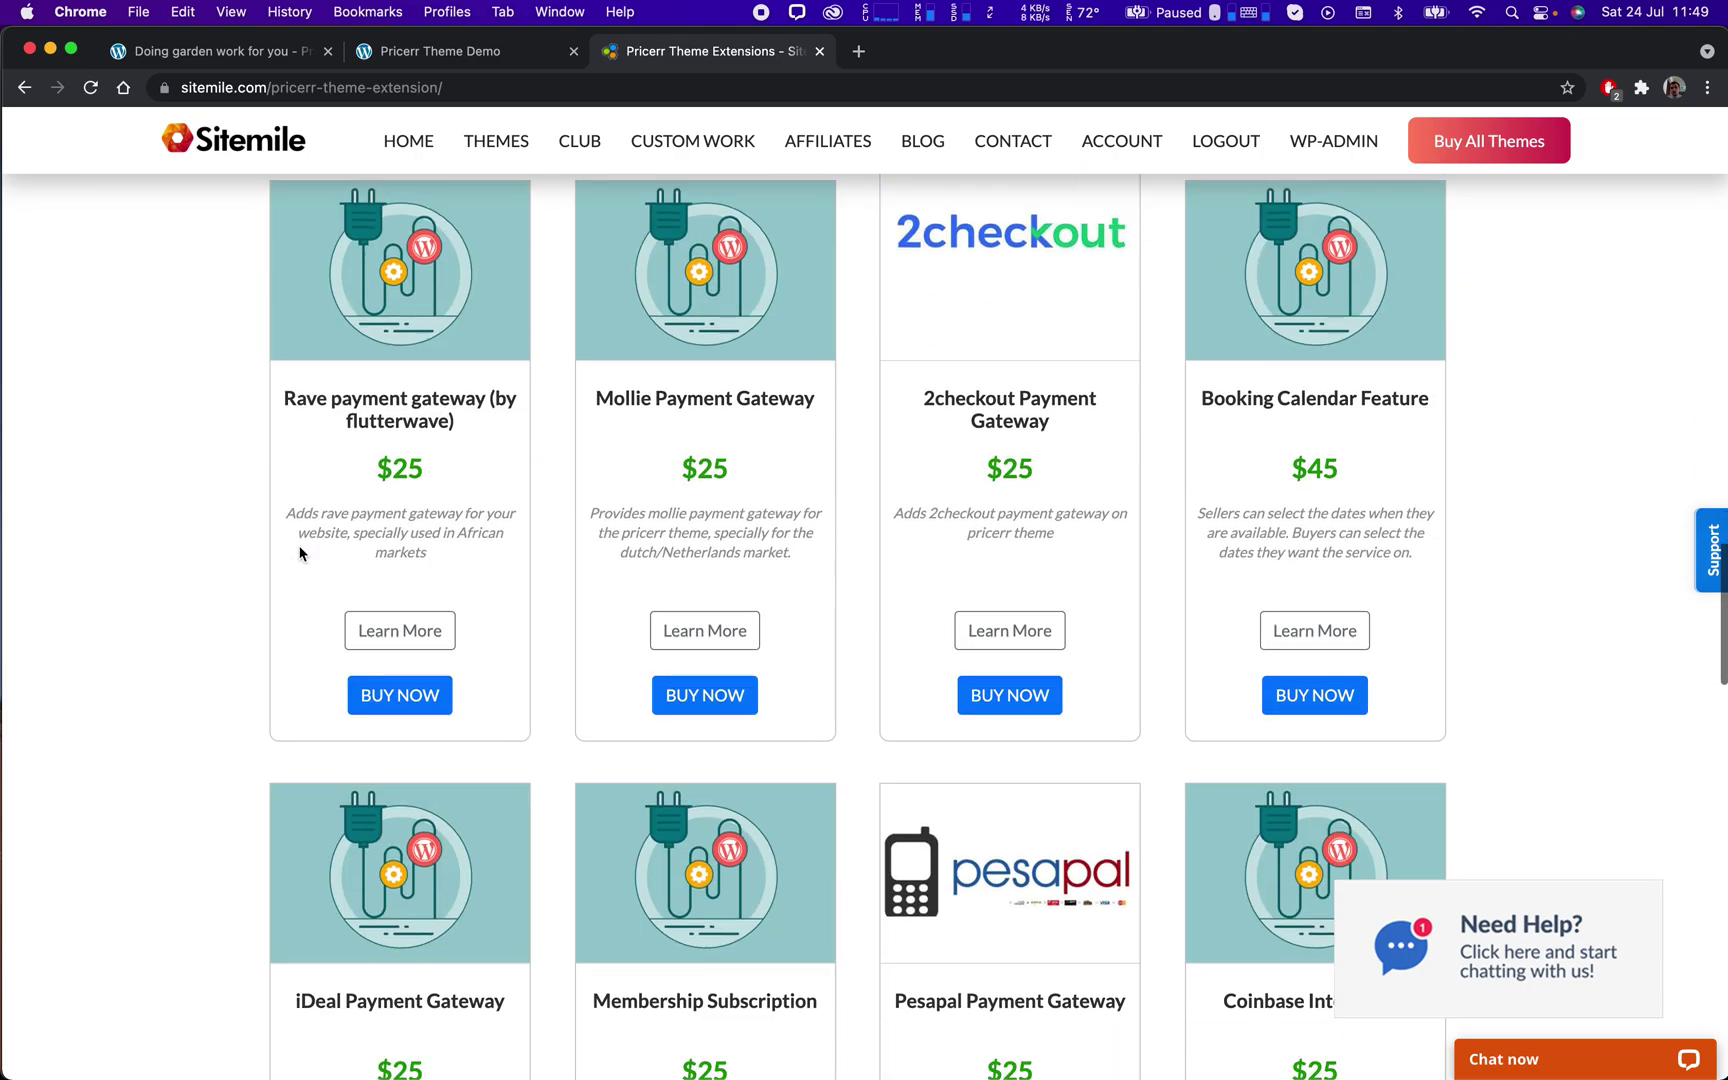
pyautogui.scroll(7, 300, 553)
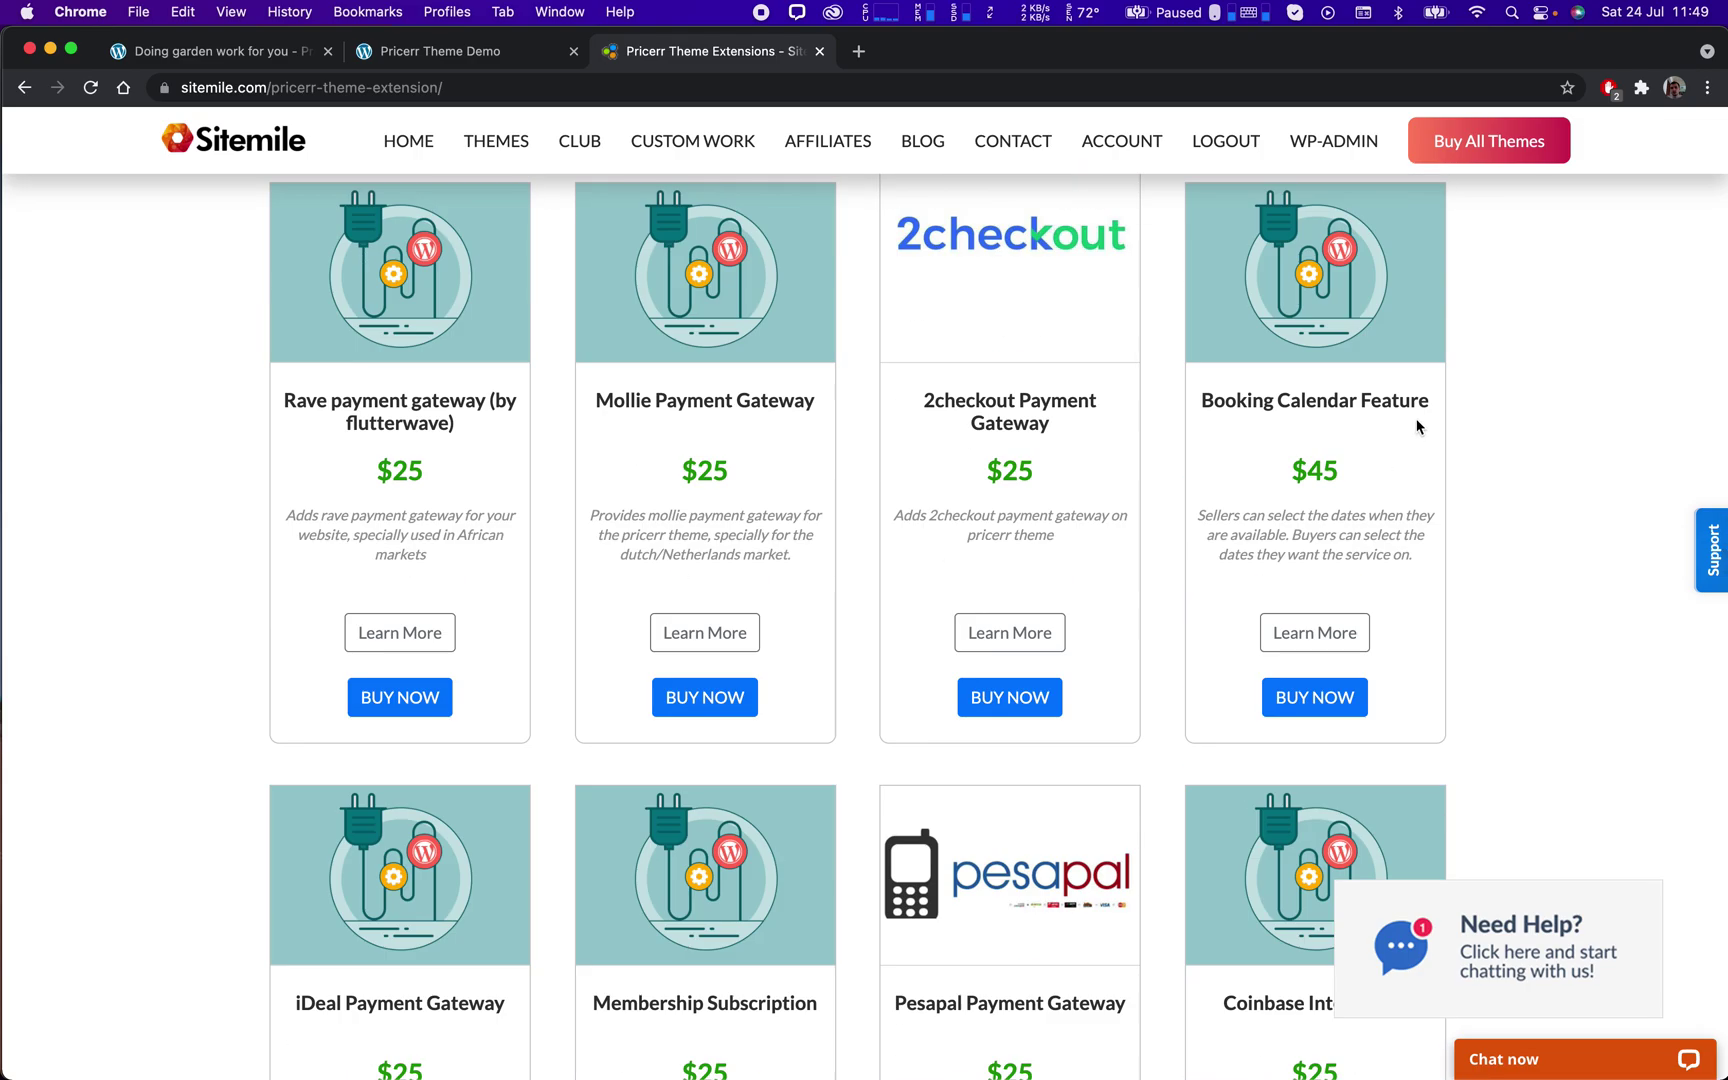
pyautogui.moveTo(1434, 401); pyautogui.dragTo(1197, 400)
pyautogui.click(1223, 450)
# Highlight the Pricerr Theme Extensions page title, then go home via the Sitemile logo.
pyautogui.scroll(3, 1190, 458)
pyautogui.scroll(15, 1052, 462)
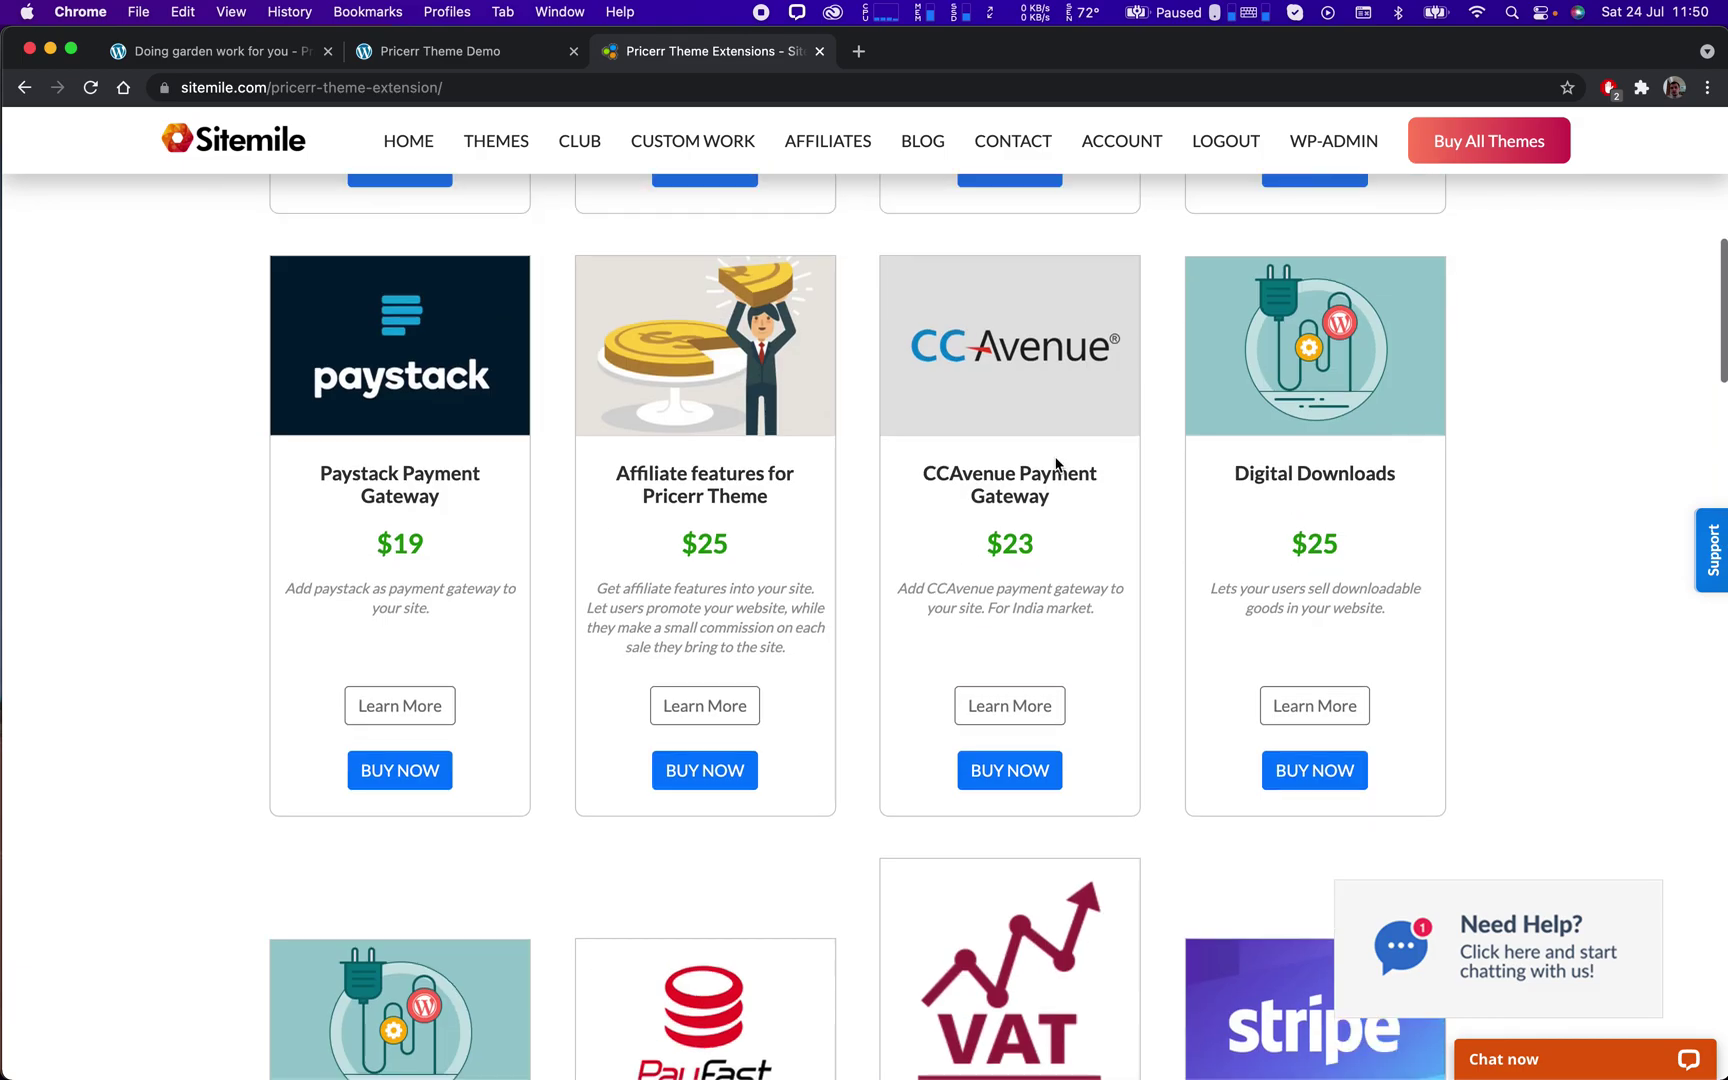
pyautogui.moveTo(601, 368); pyautogui.dragTo(1191, 355)
pyautogui.click(1191, 355)
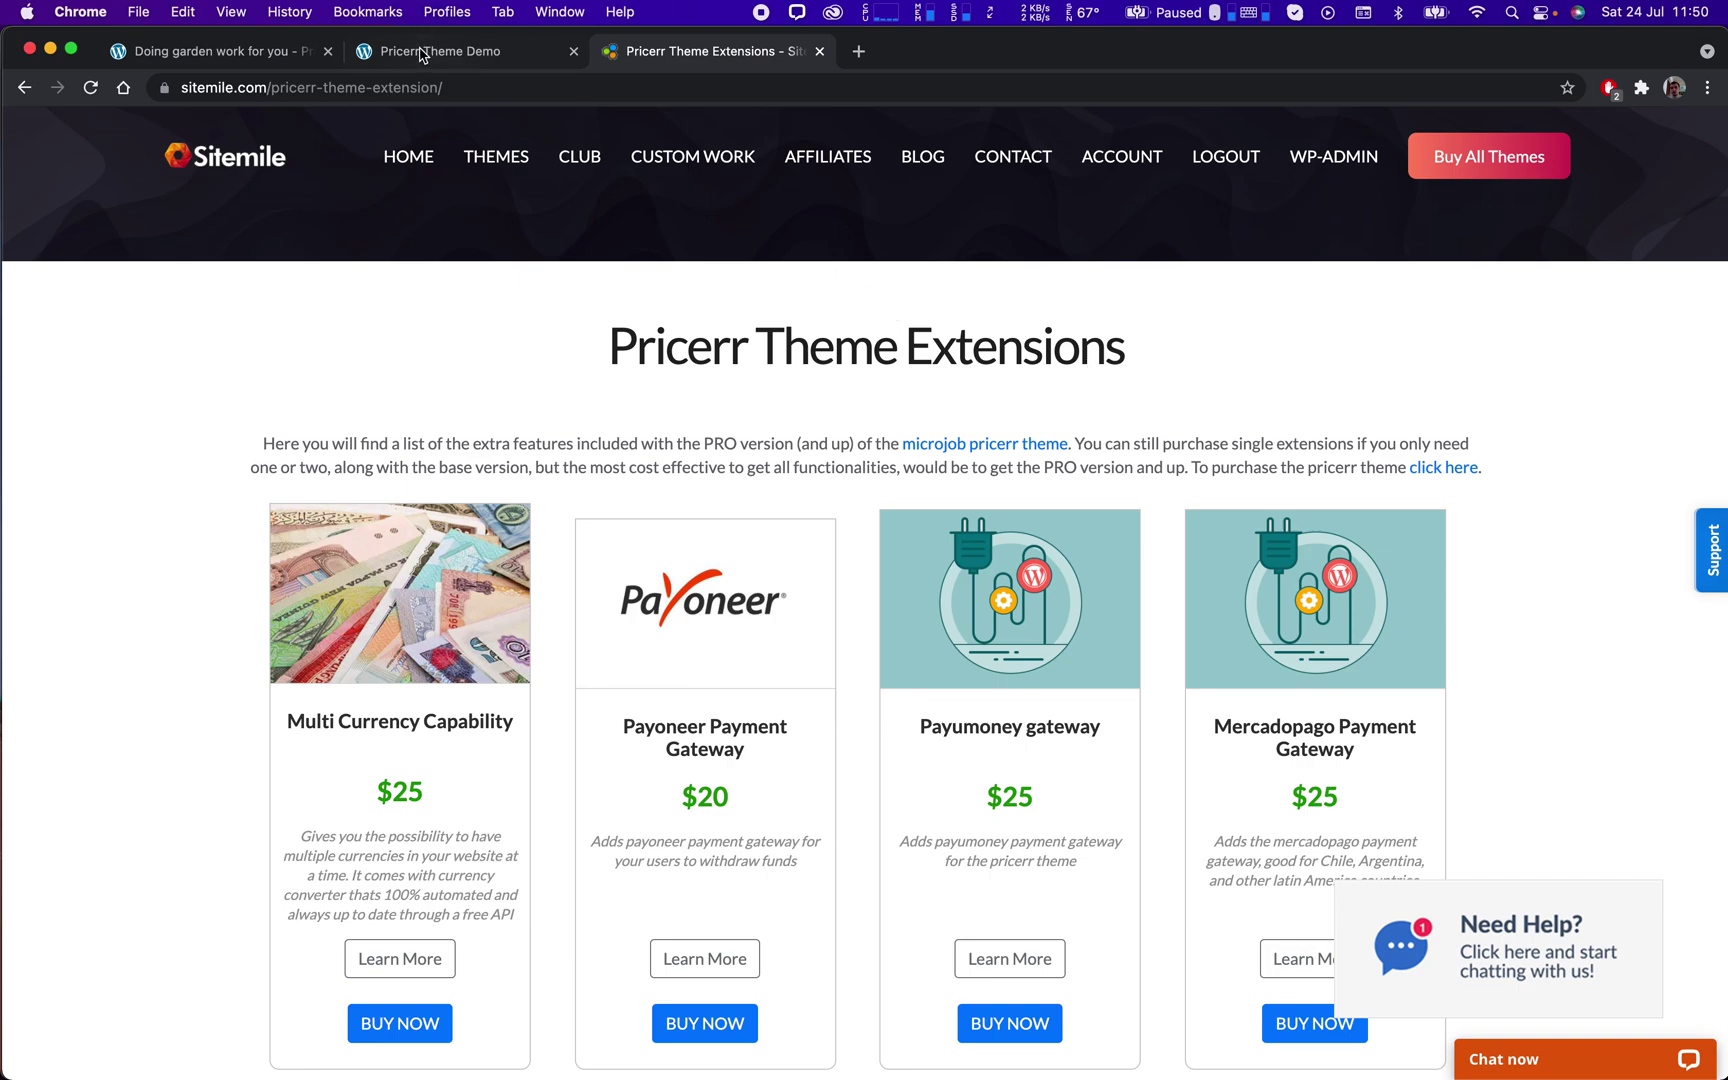
pyautogui.click(250, 163)
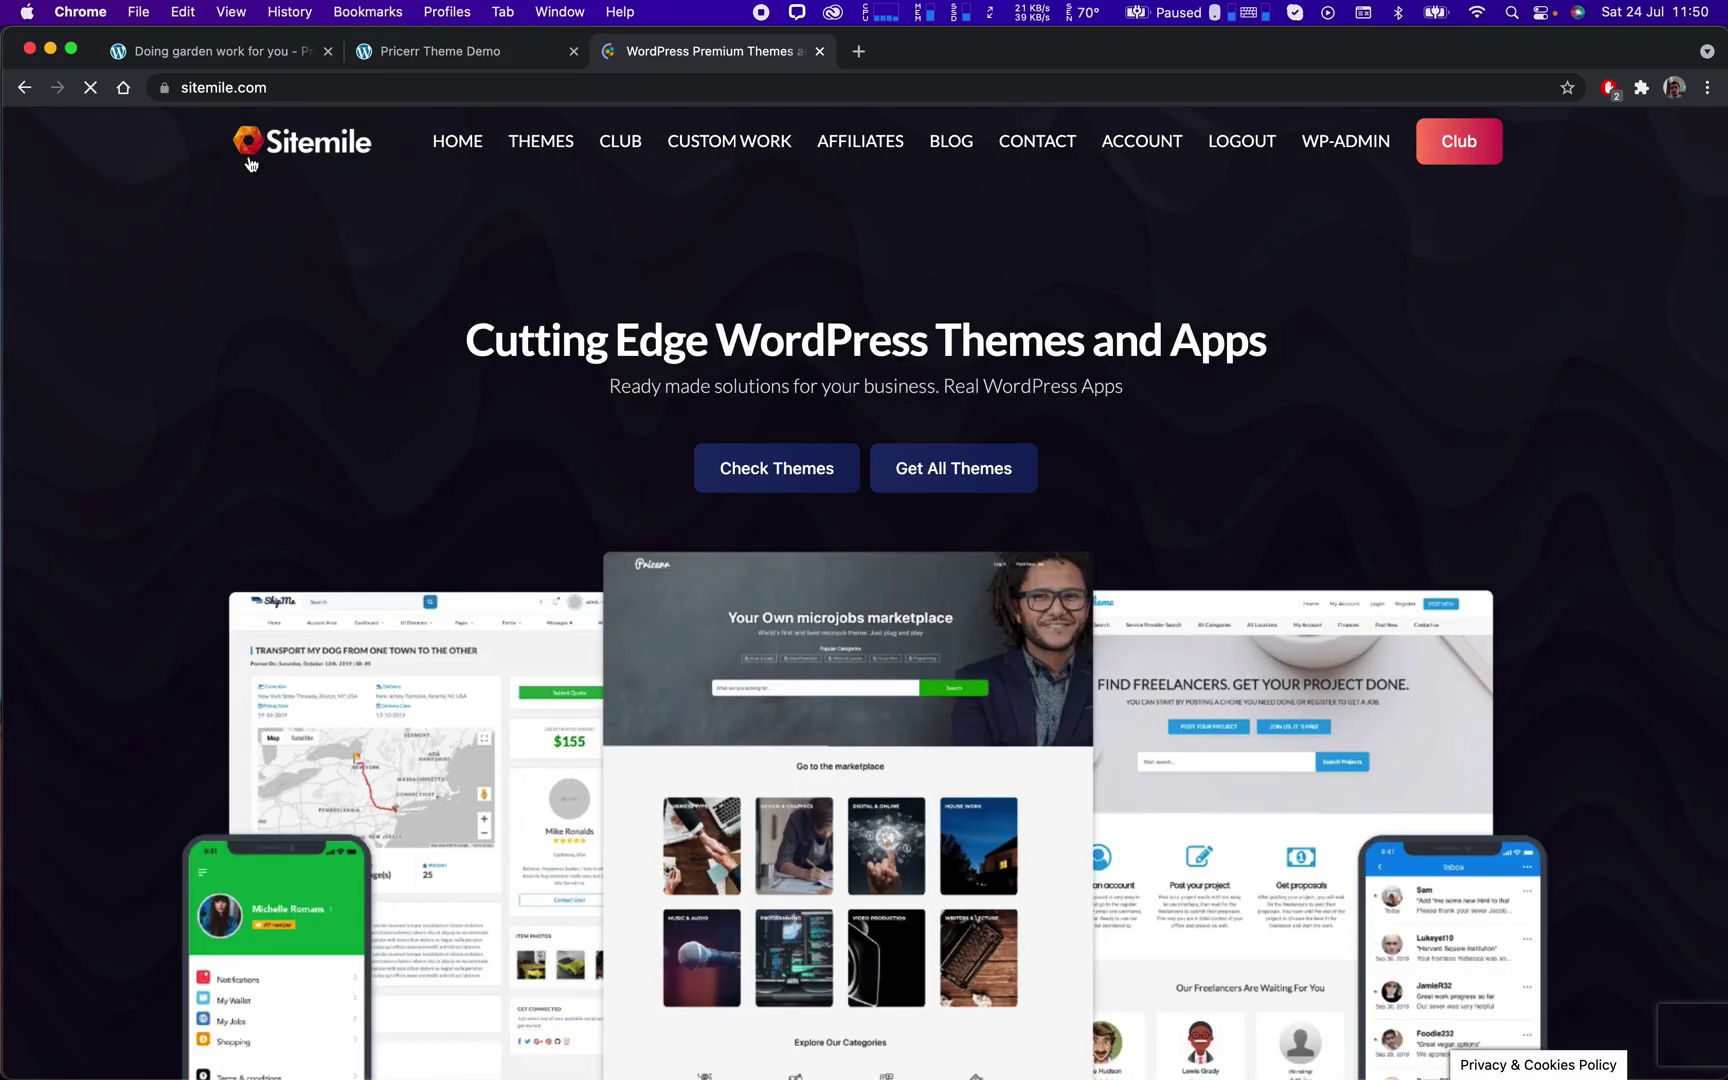